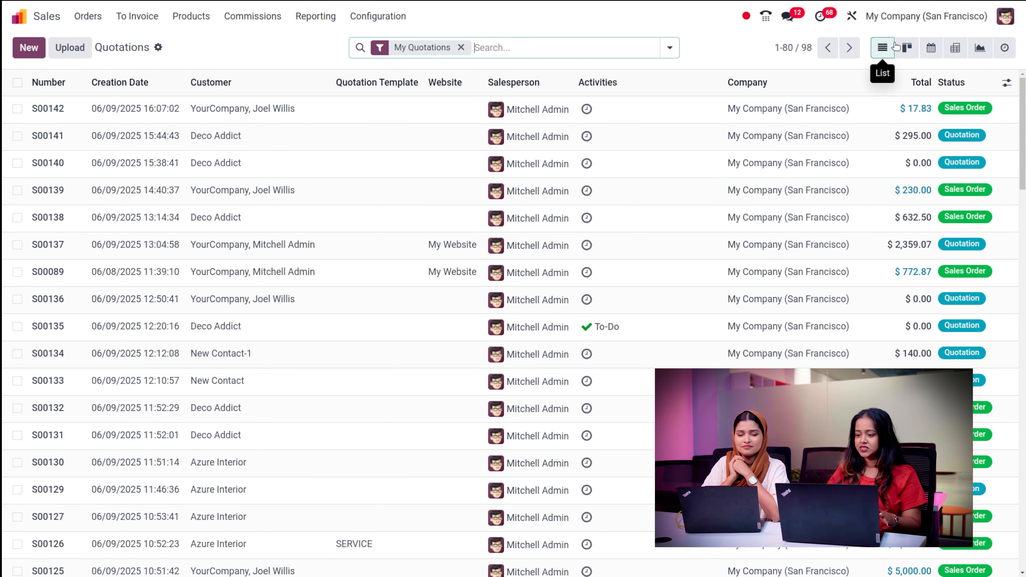
- Switch My Quotations to the Kanban view to show all 98 quotations as cards
left_click(907, 48)
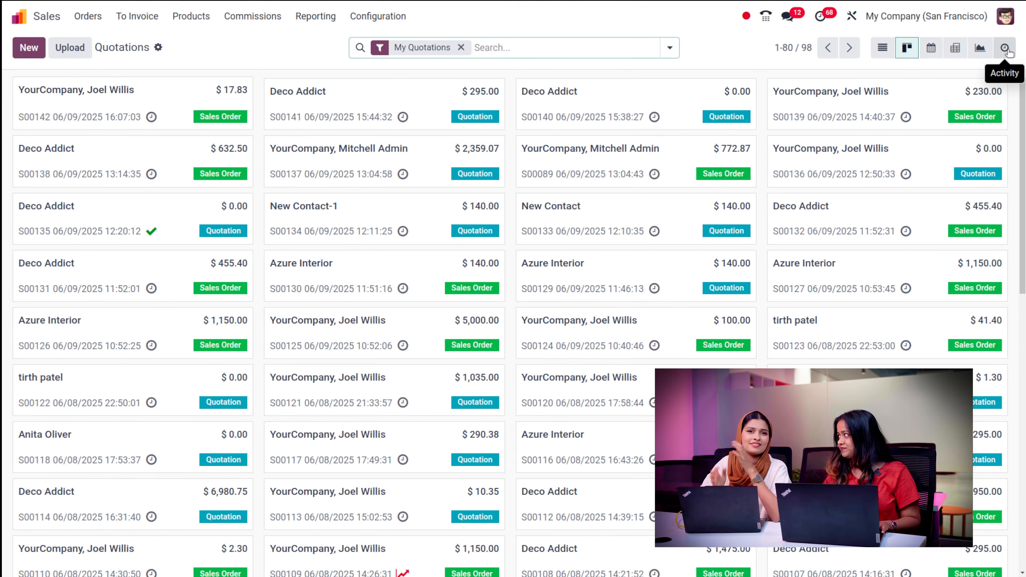
- Switch My Quotations back to the List view, showing 1-80 of 98 with totals and statuses
left_click(879, 51)
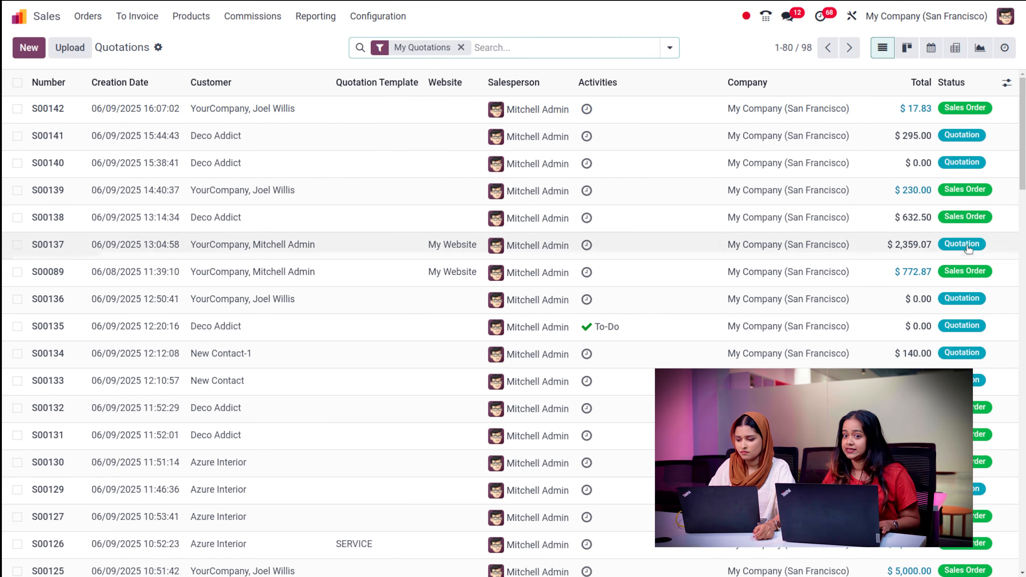
- Scan the quotation list, then return to Kanban cards showing customer, amount, reference and status
scroll(1024, 347, "down", 8)
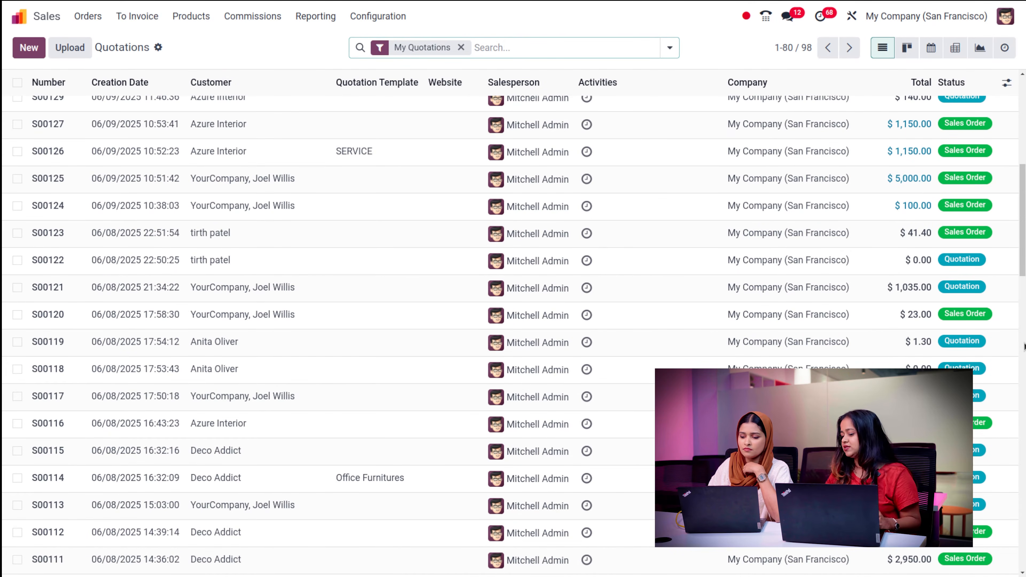
scroll(979, 202, "up", 8)
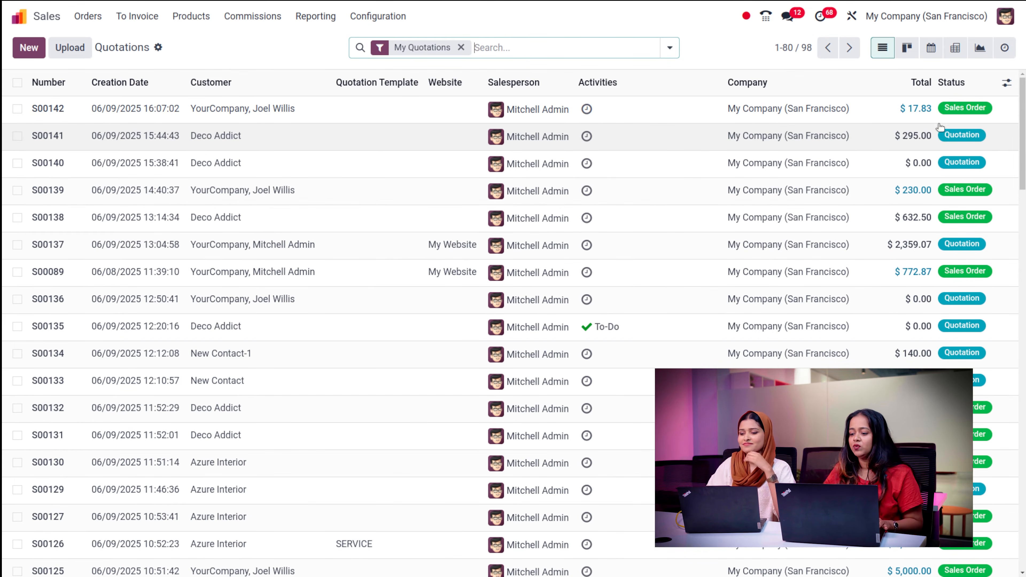
left_click(906, 48)
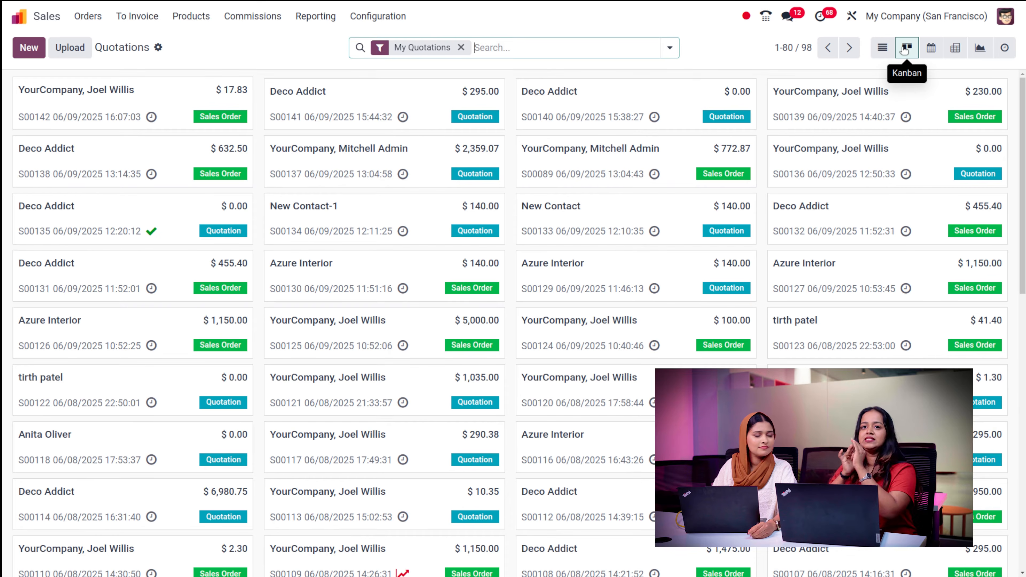
- View the quotations on the June 2025 calendar, then switch to the Pivot view
left_click(930, 48)
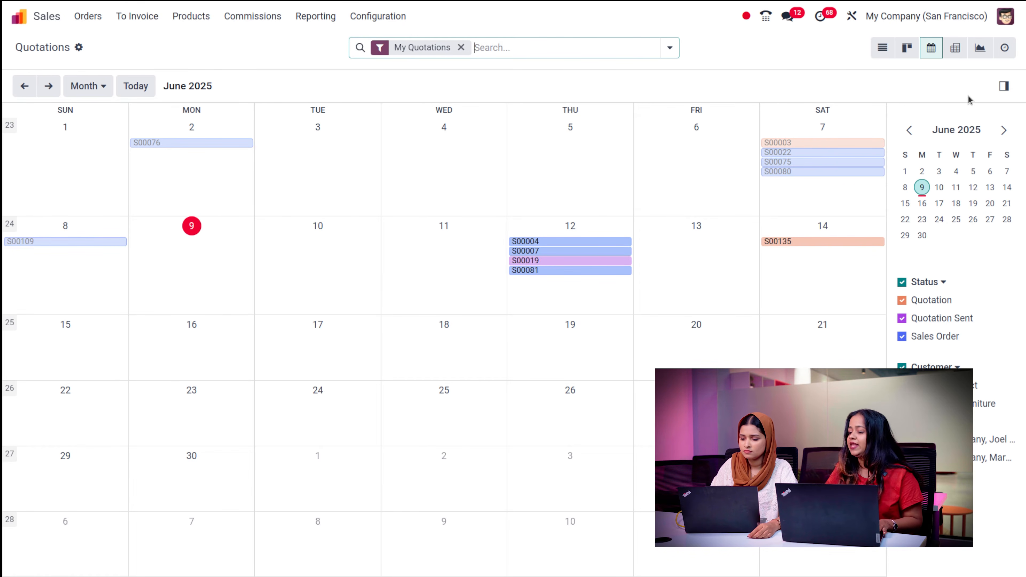
left_click(965, 48)
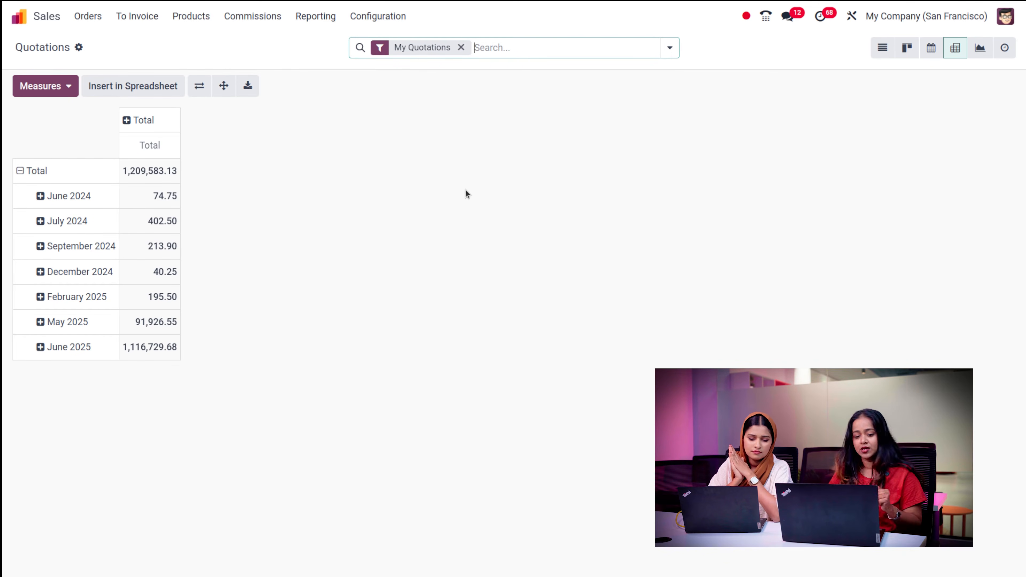
- Add the Margin measure to the pivot and start inserting it into a spreadsheet
left_click(17, 85)
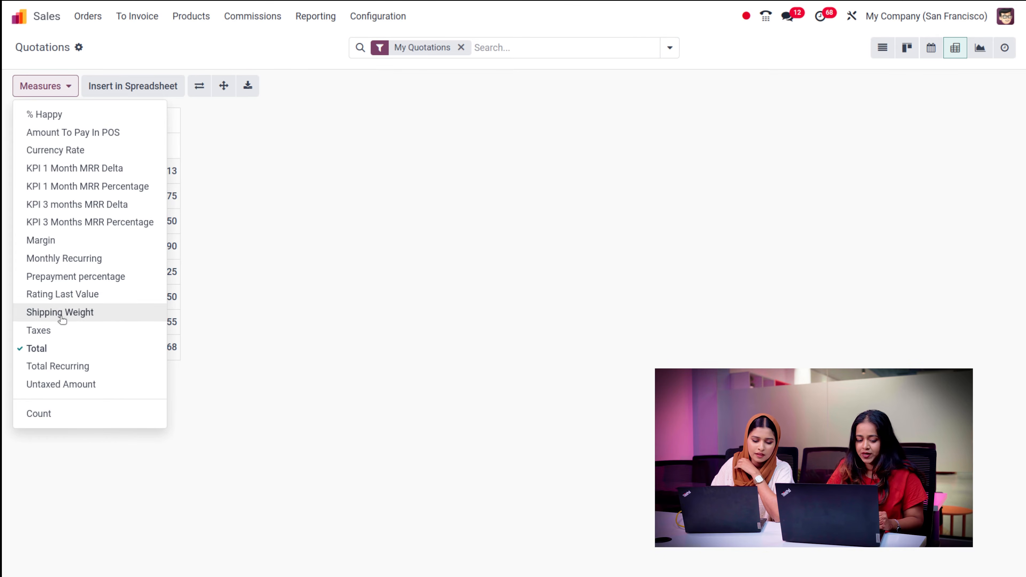
left_click(72, 242)
left_click(380, 204)
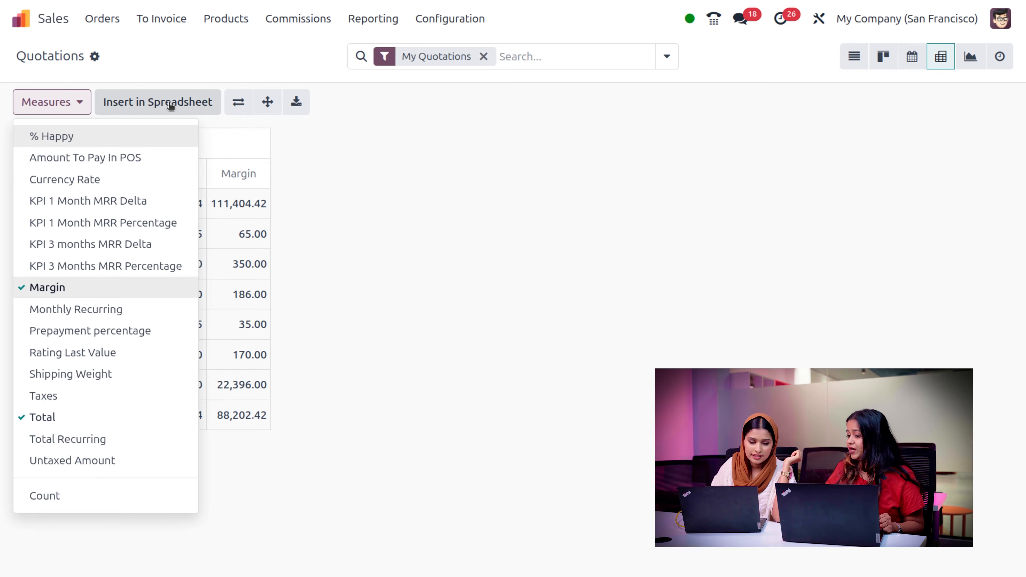
left_click(170, 104)
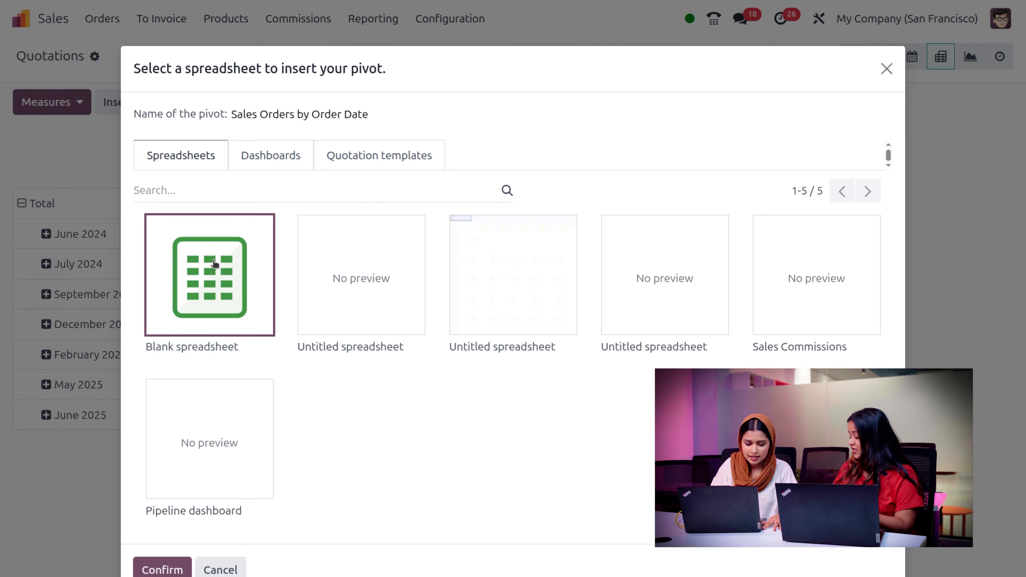
- Insert the Sales Orders by Order Date pivot into a blank spreadsheet, then return to Quotations
left_click(161, 570)
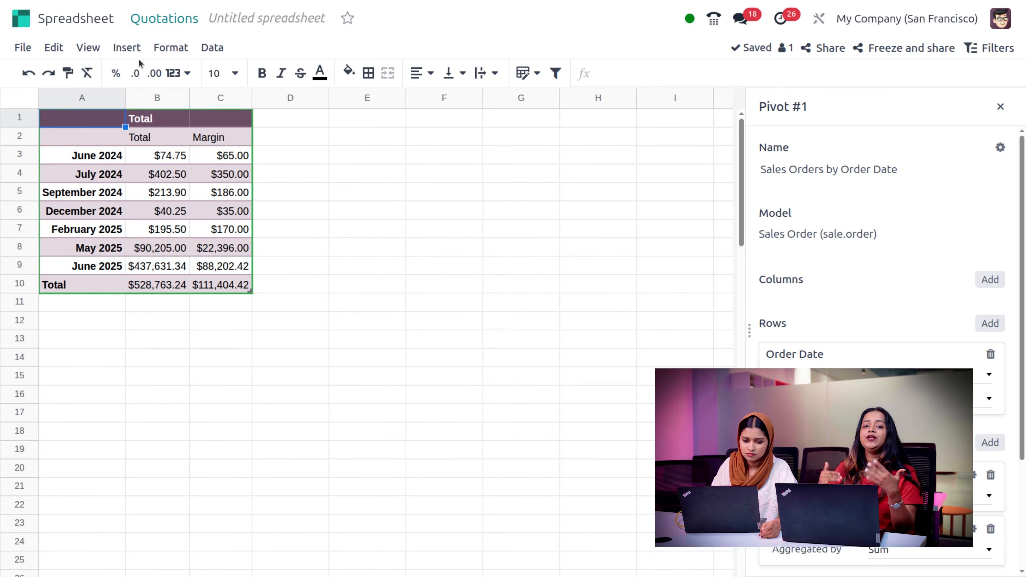
left_click(155, 21)
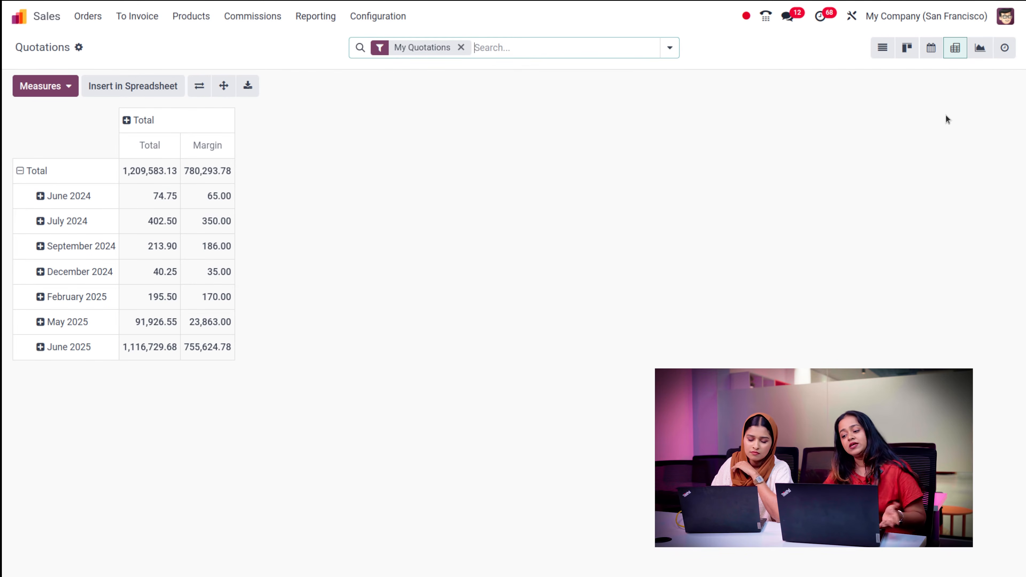
- Switch the quotations to the Graph view, showing a bar of Total per customer
left_click(977, 49)
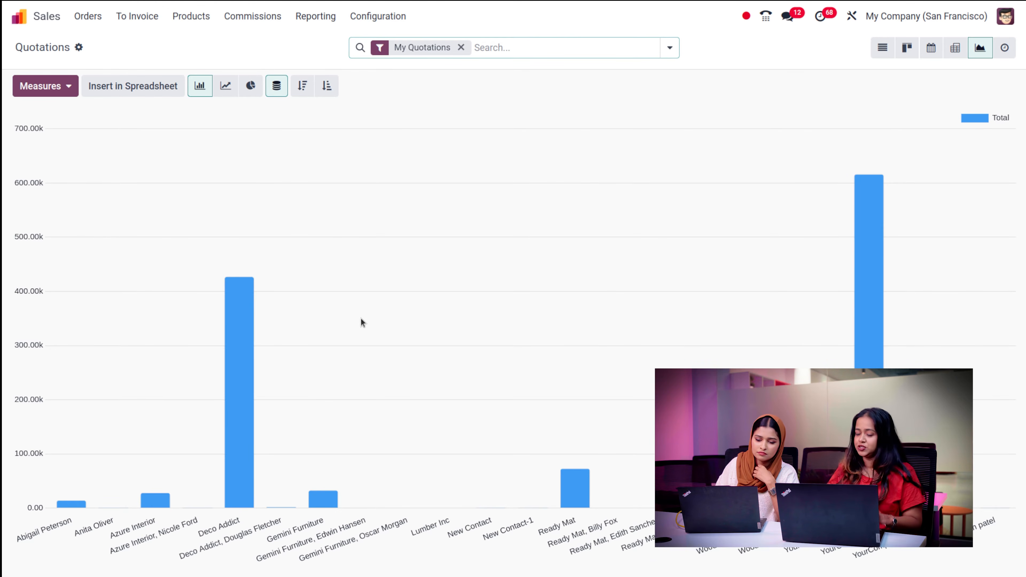
- Make the graph a cumulative line chart sorted descending, then open the Activity view
left_click(231, 91)
left_click(250, 91)
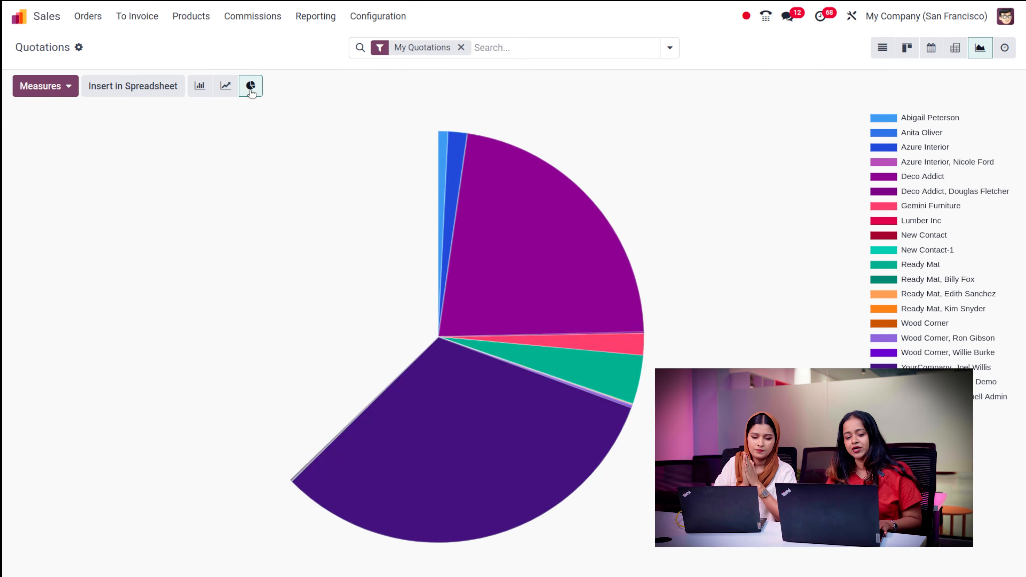
left_click(223, 89)
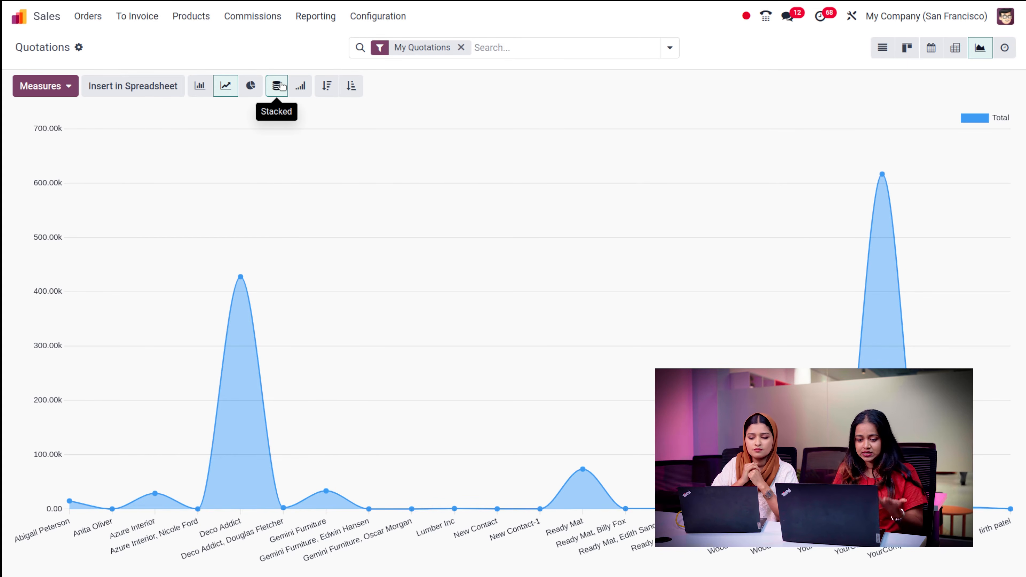
left_click(300, 86)
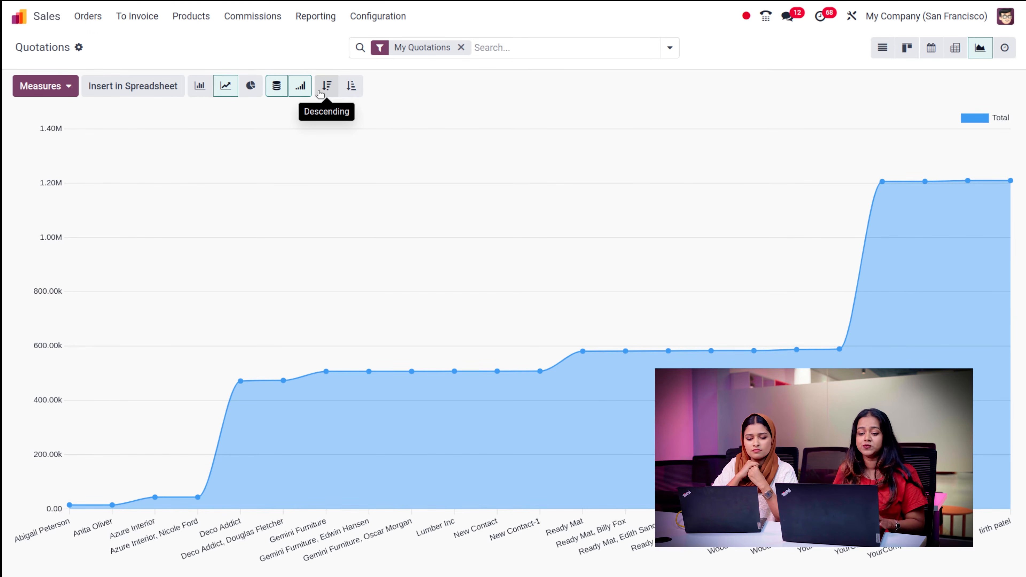
left_click(321, 93)
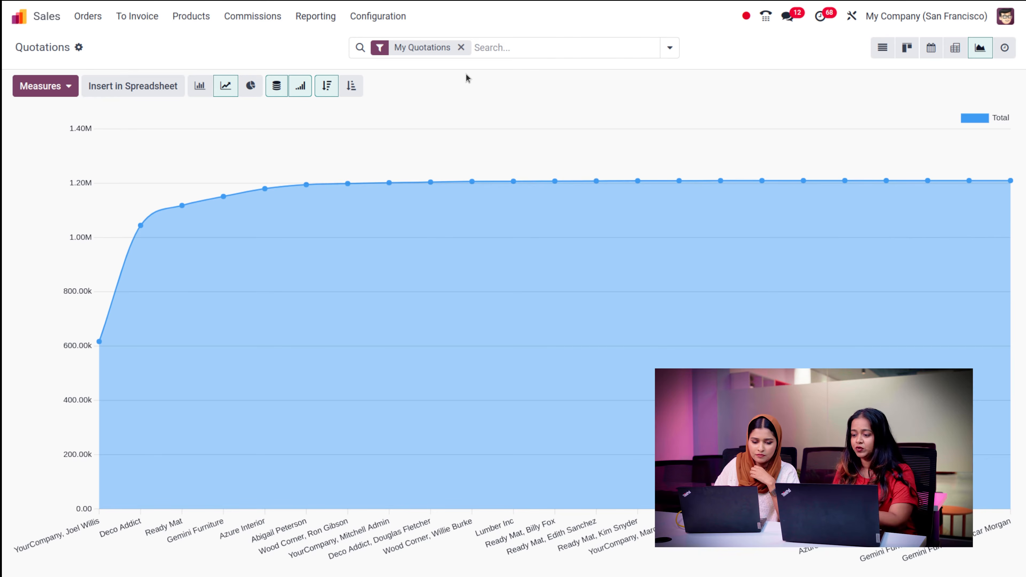
left_click(1005, 50)
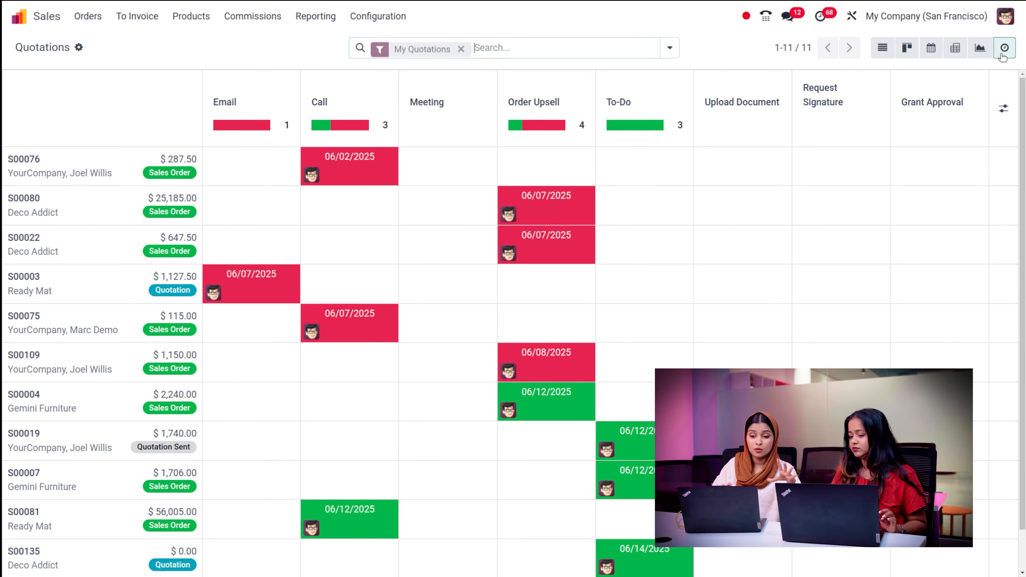
- Return to the cumulative Total-per-customer line graph levelling off near 1.20M
left_click(977, 45)
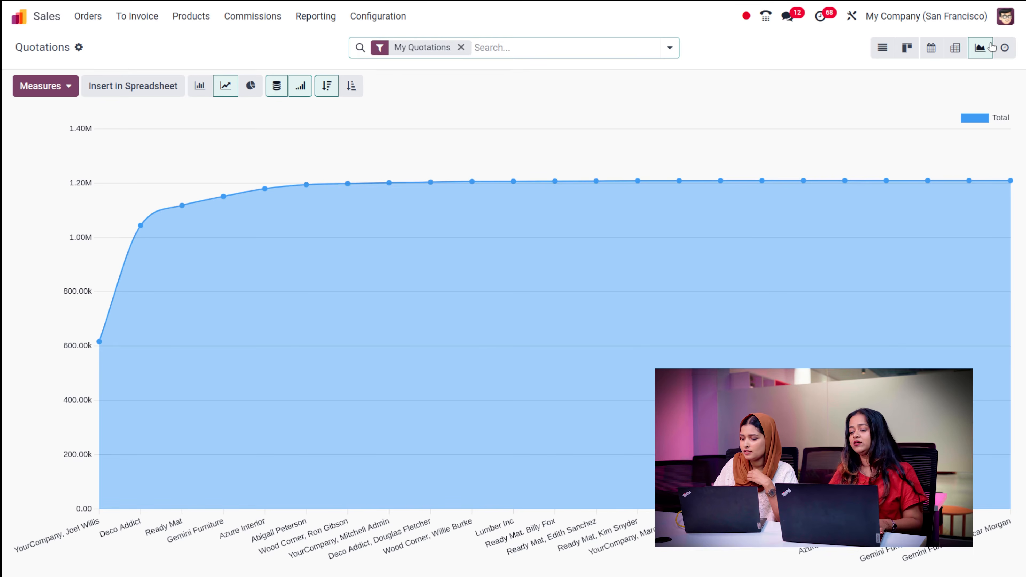
- Switch the quotations to the Activity view to see scheduled activities by type
left_click(999, 48)
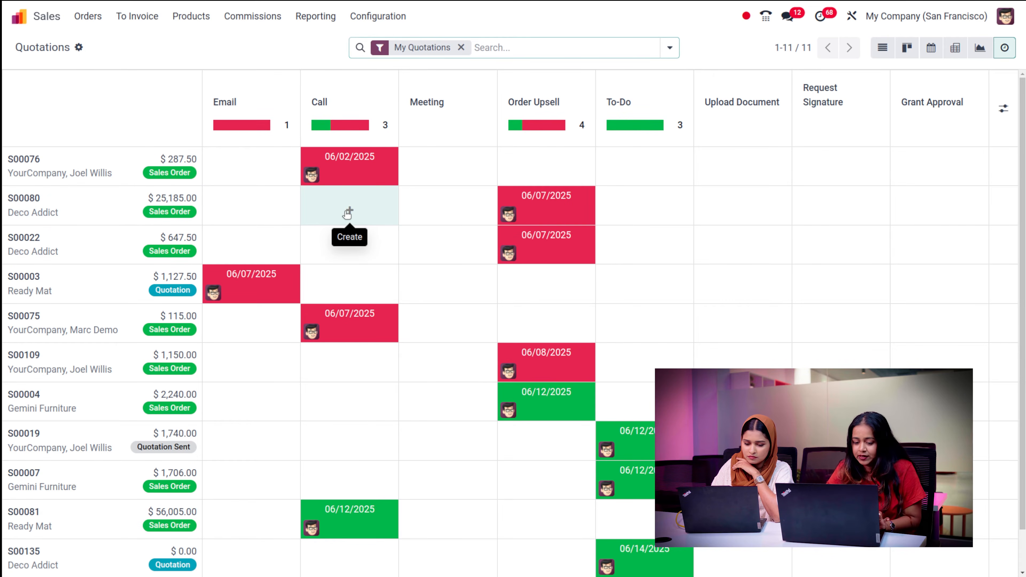
- Schedule a Call activity due 06/11/2025 on quotation S00080, making the Call count 4
left_click(347, 213)
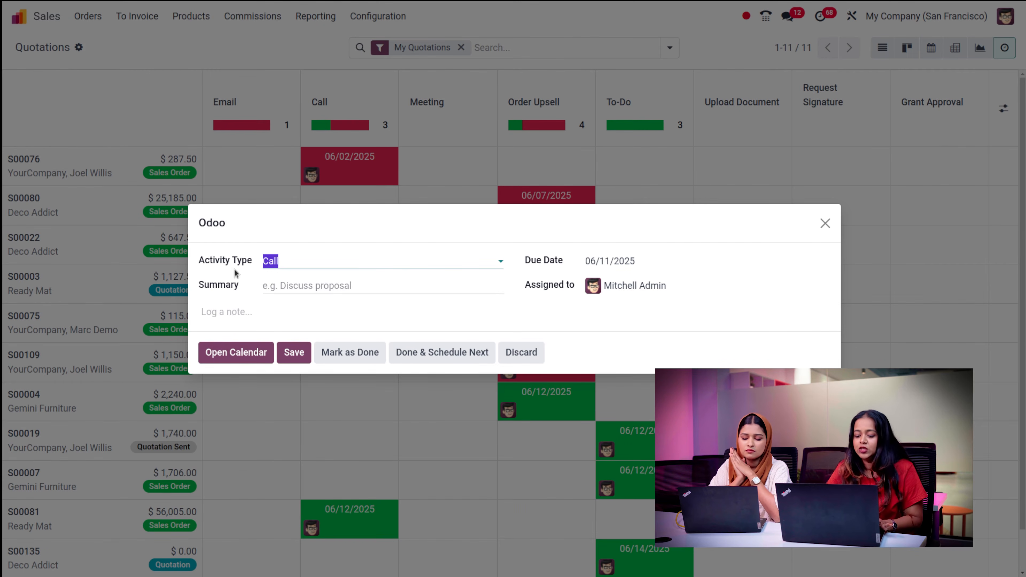
left_click(323, 265)
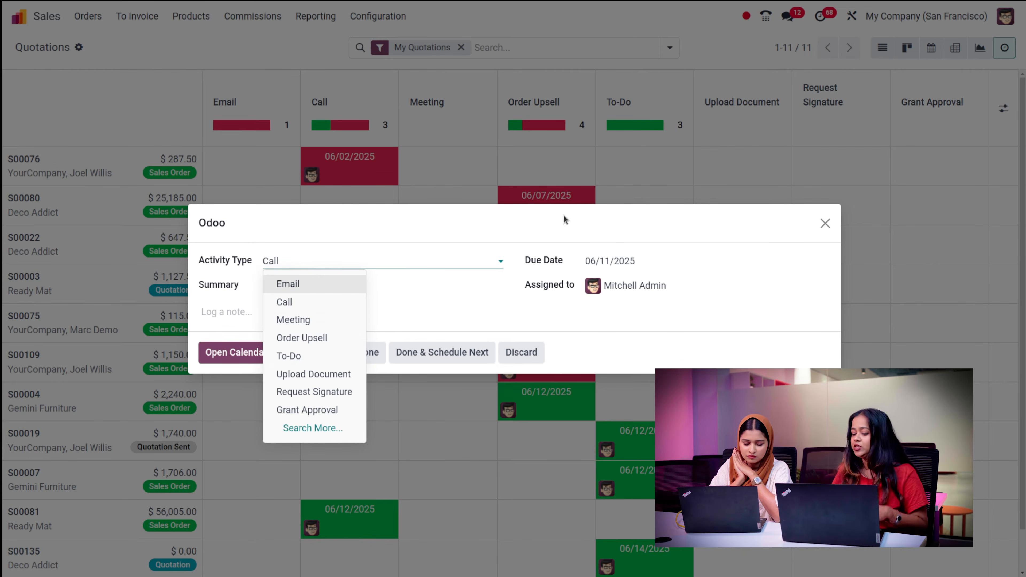
left_click(642, 245)
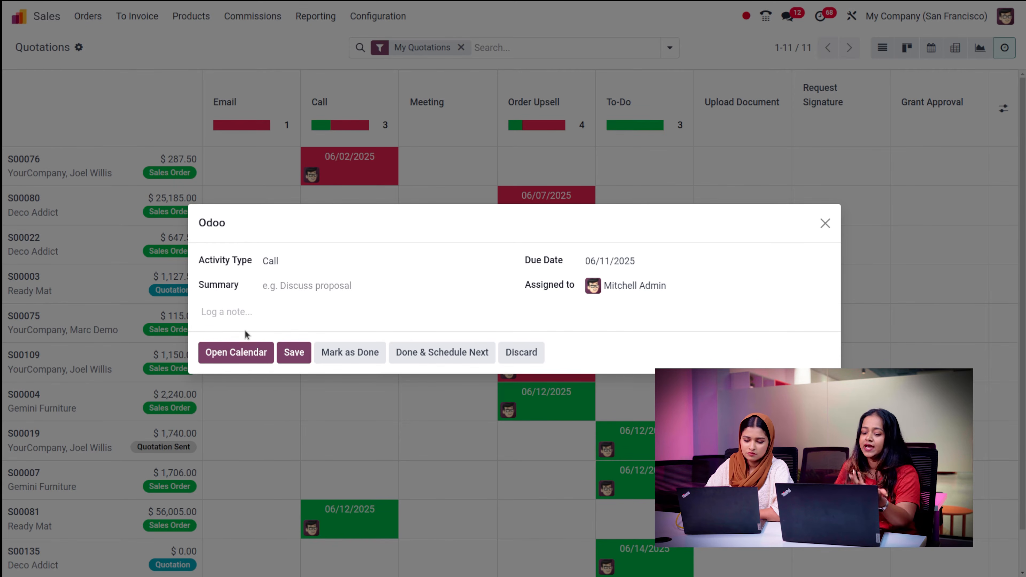
left_click(299, 352)
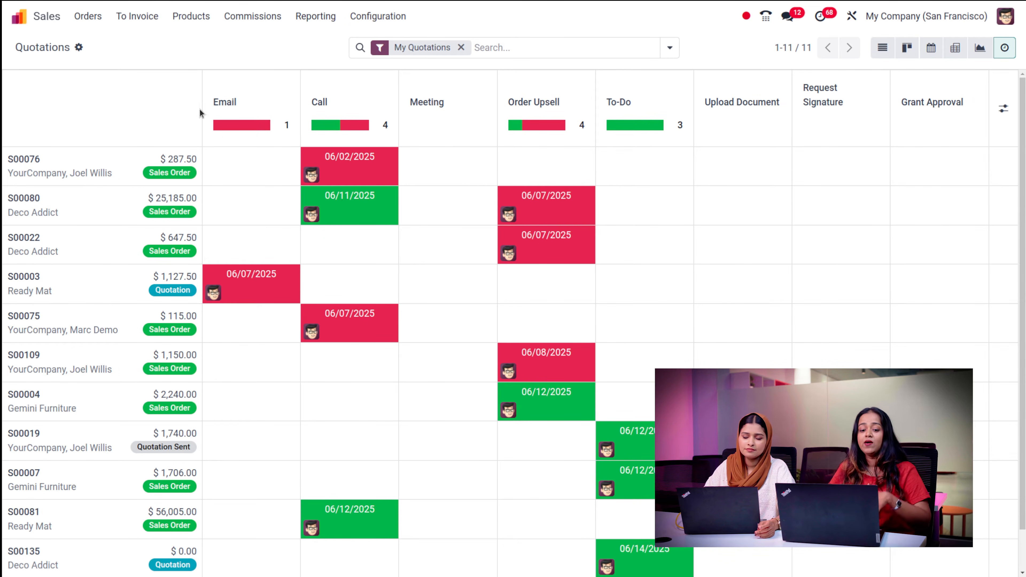
- Open the Quotations list from the Orders menu and start a blank new quotation
left_click(97, 18)
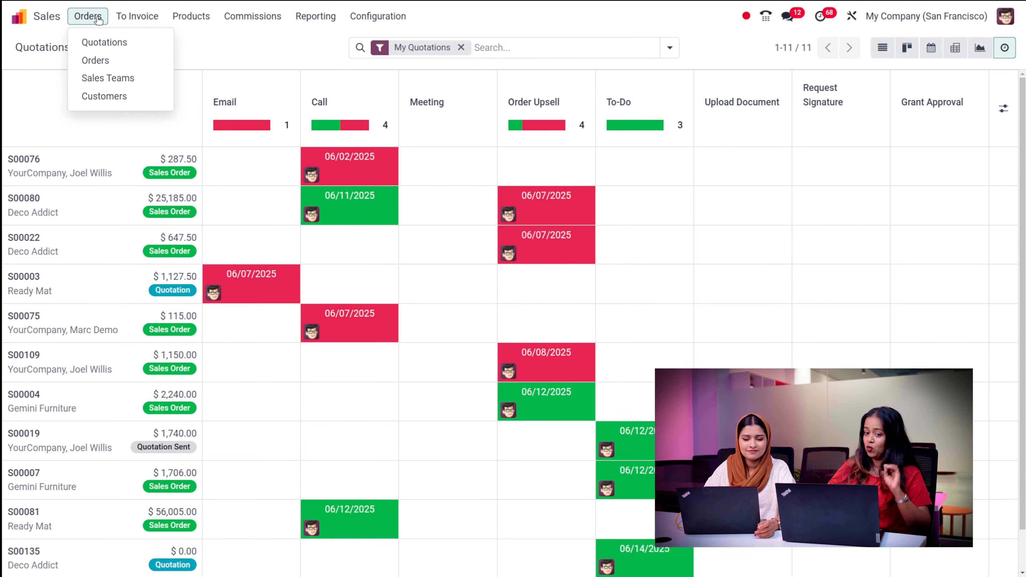
left_click(115, 41)
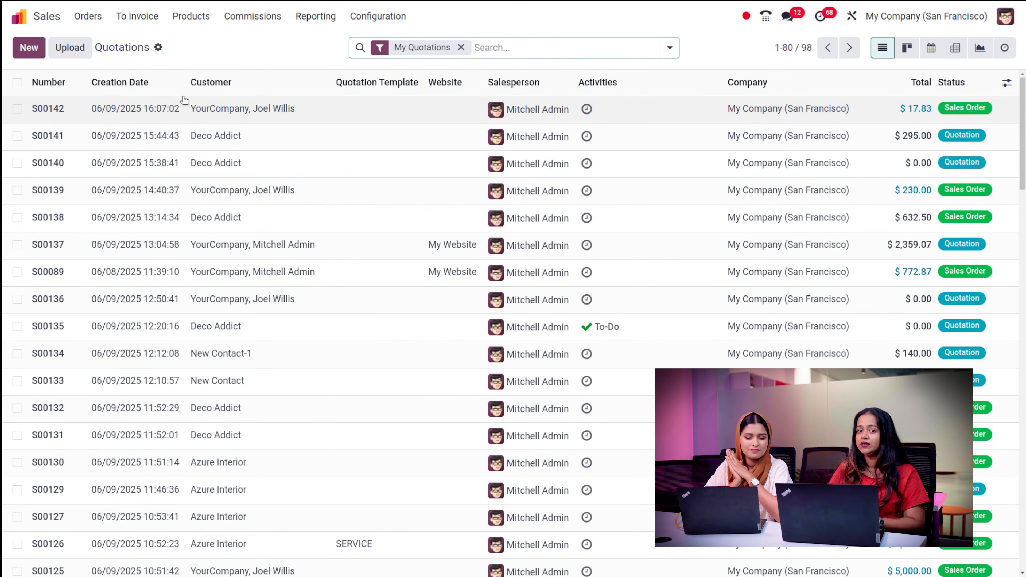
left_click(29, 55)
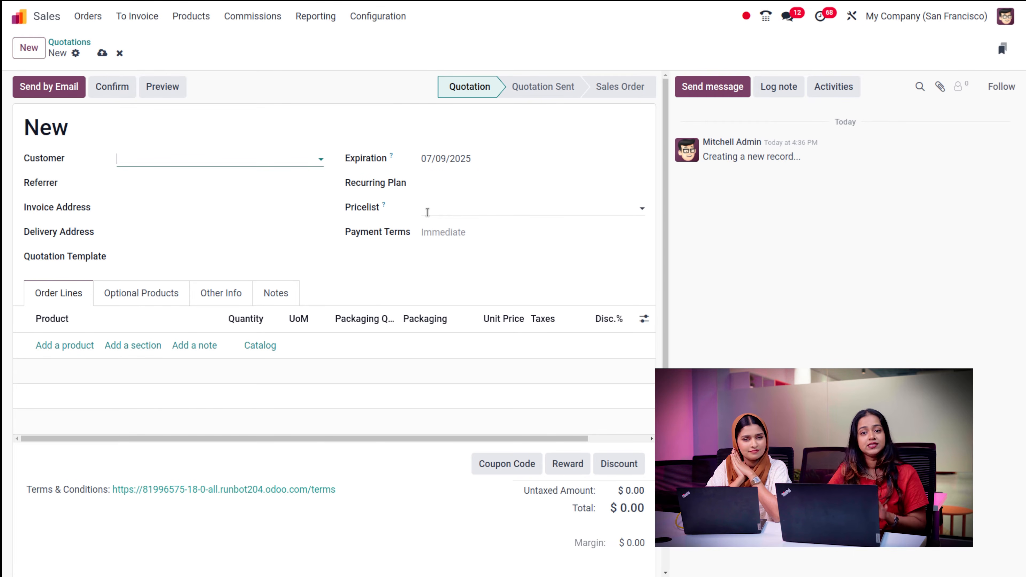
- Pick an existing customer so the invoice and delivery addresses fill in, then browse the Products menu
left_click(206, 154)
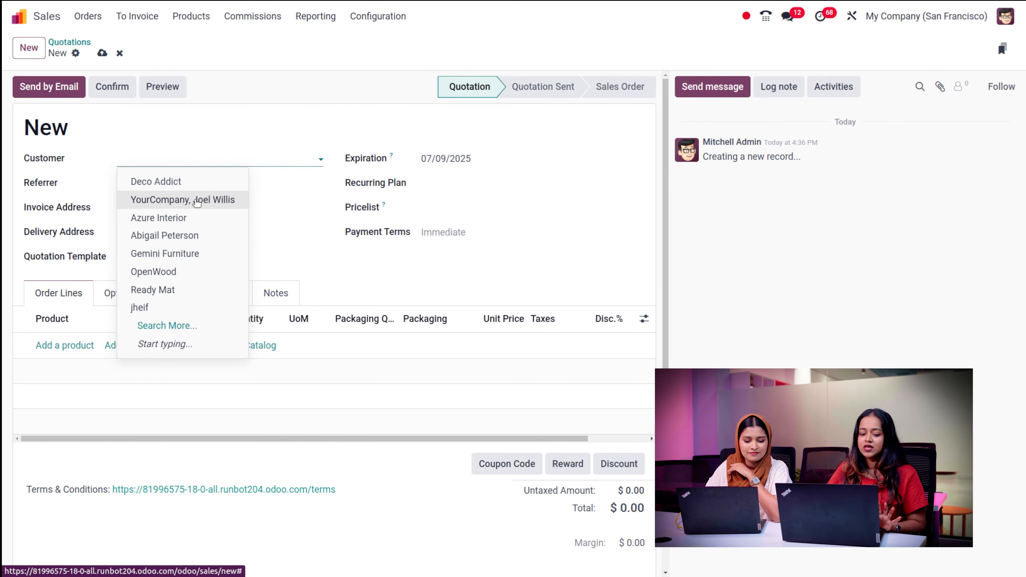
left_click(189, 241)
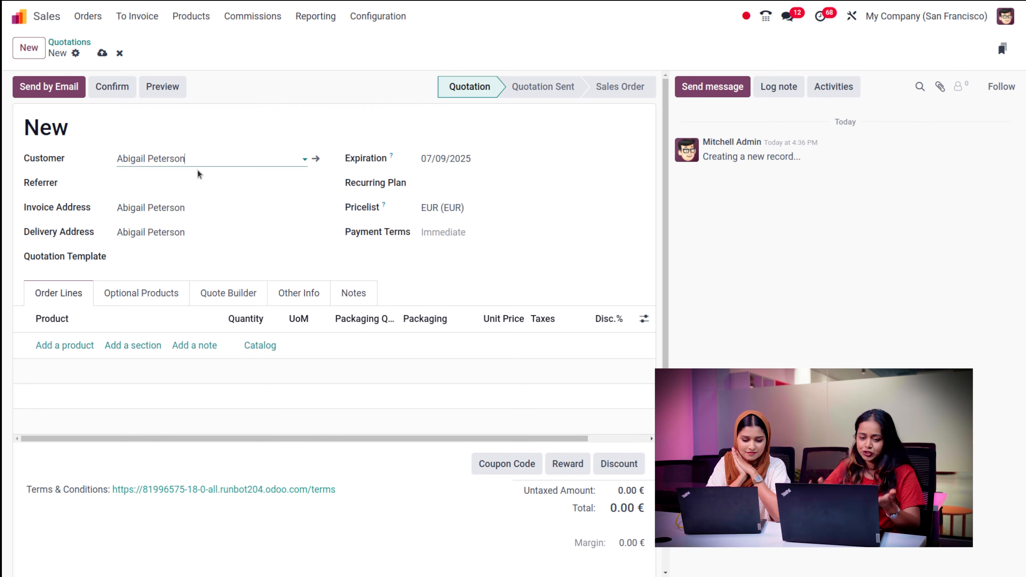
left_click(173, 15)
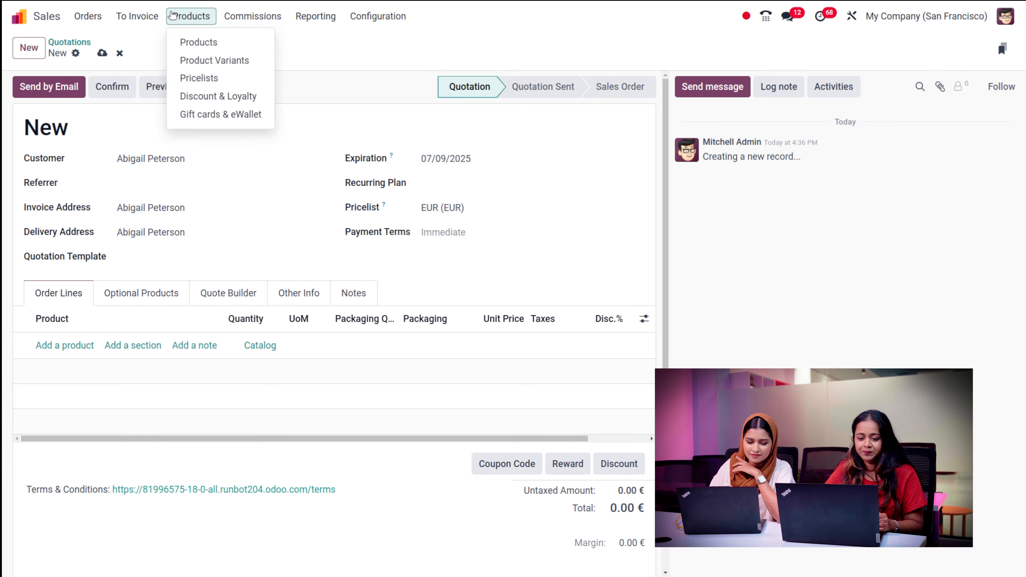
mouse_move(83, 19)
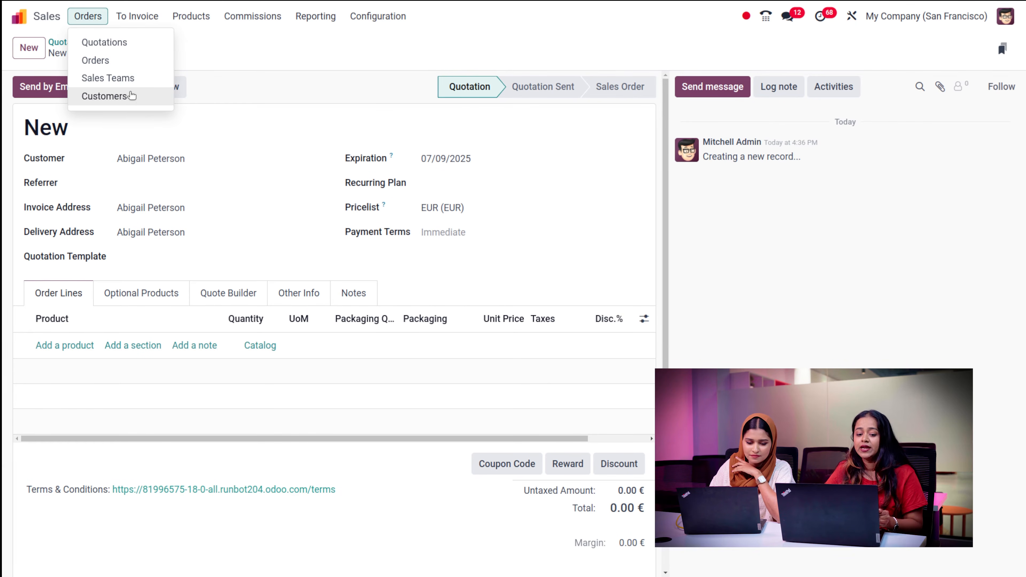
- Go to Orders > Customers and begin a new customer record
left_click(142, 97)
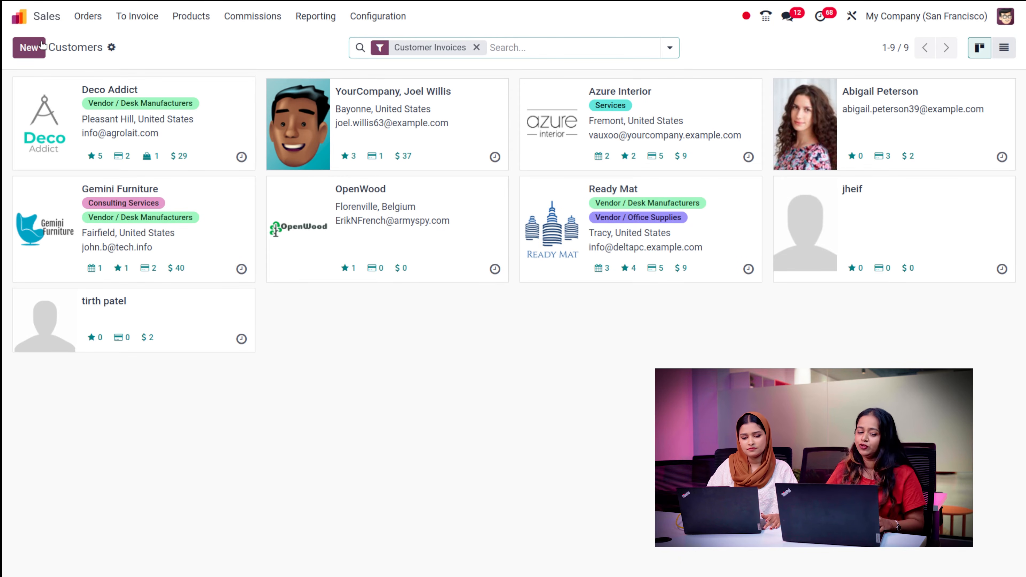
left_click(34, 46)
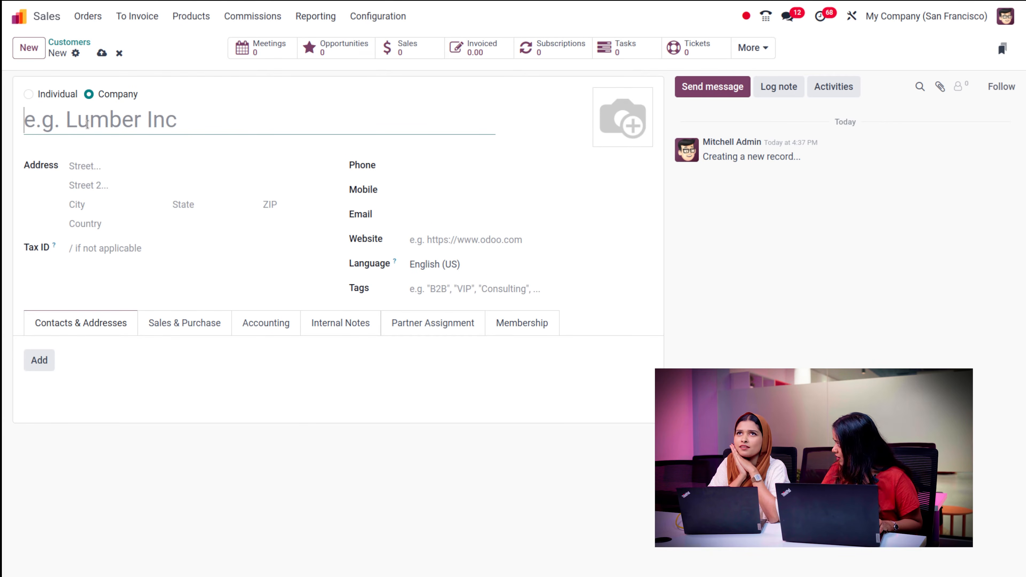
- Enter the contact's name in capitals, mark it Individual, and link it to Gemini Furniture
type("aysh")
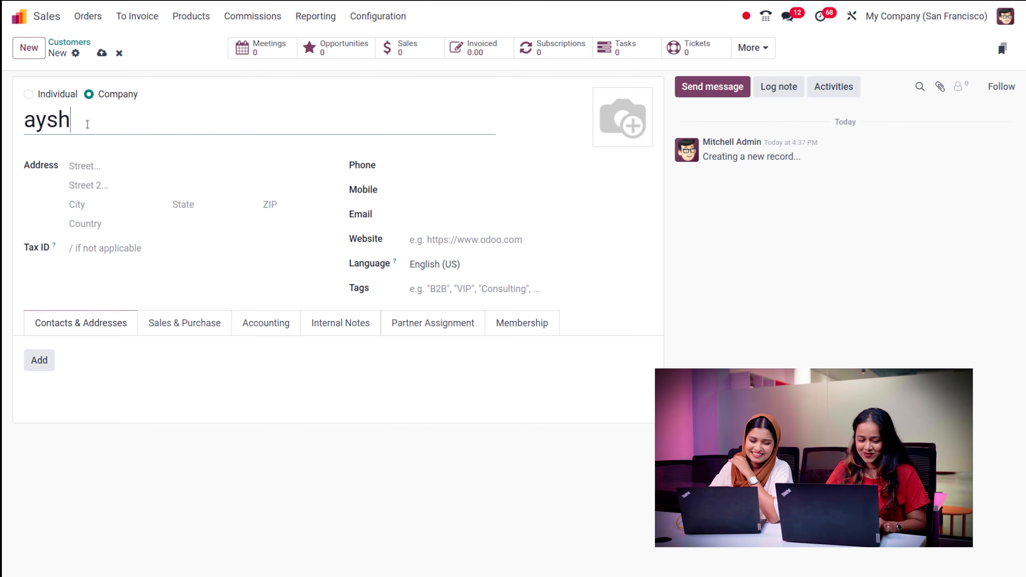
key("BackSpace")
key("BackSpace")
key("BackSpace")
key("BackSpace")
type("A")
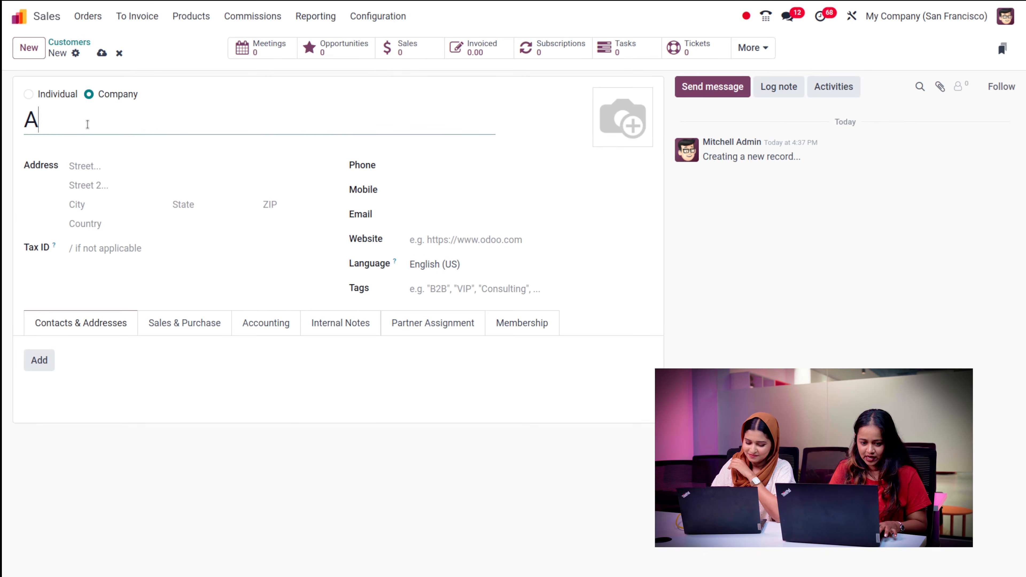
type("YSHA")
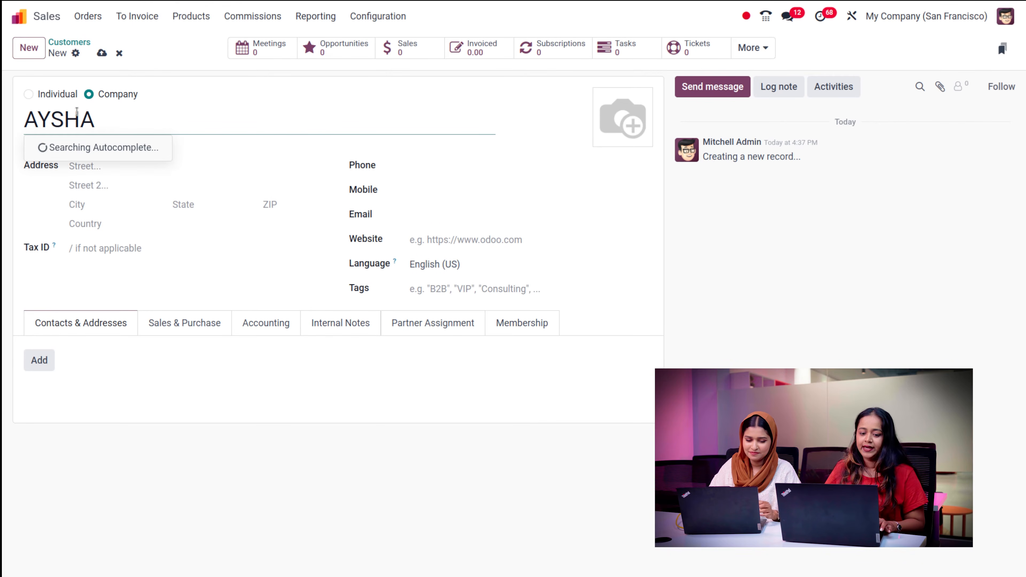
left_click(28, 95)
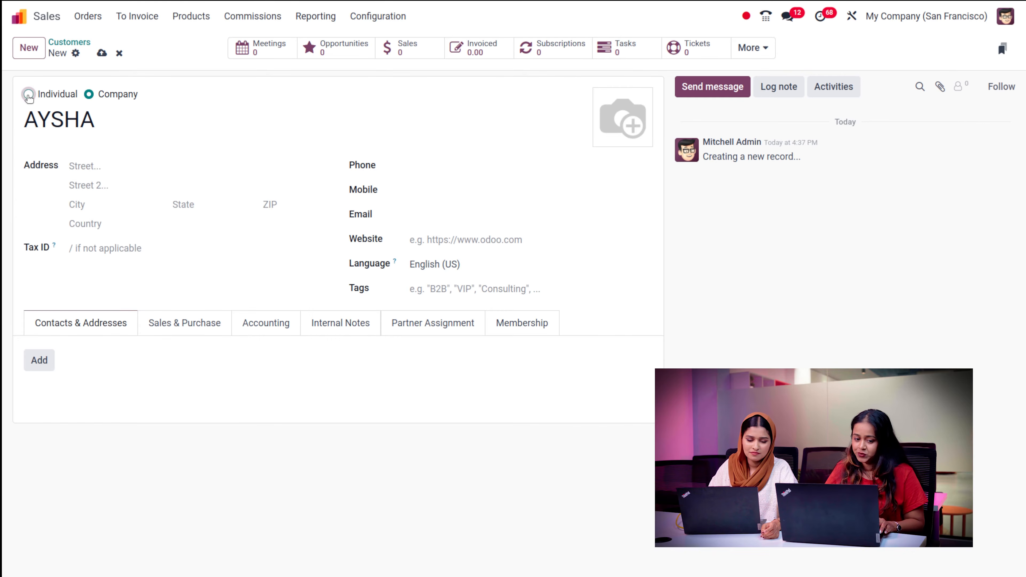
left_click(28, 95)
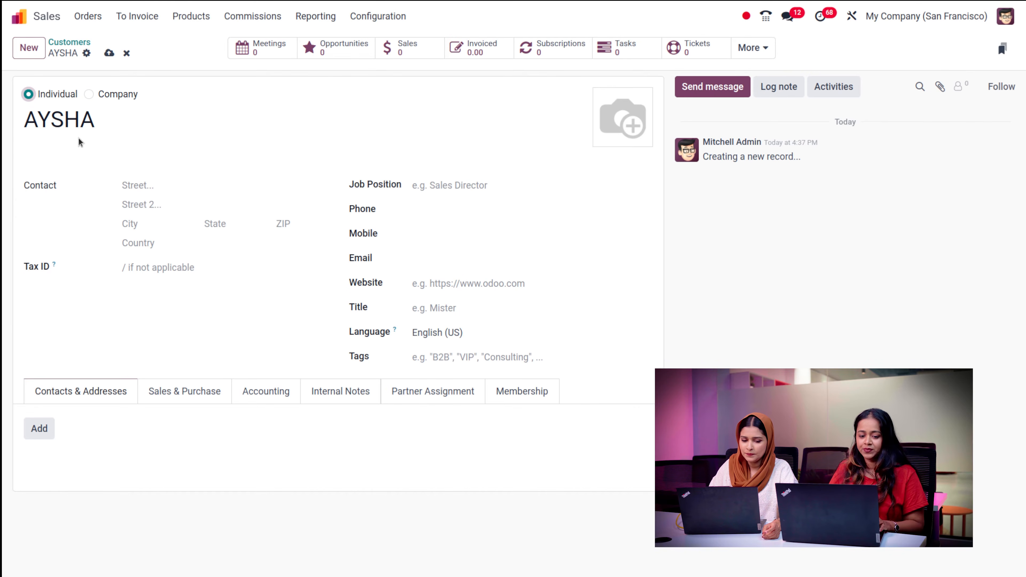
left_click(84, 155)
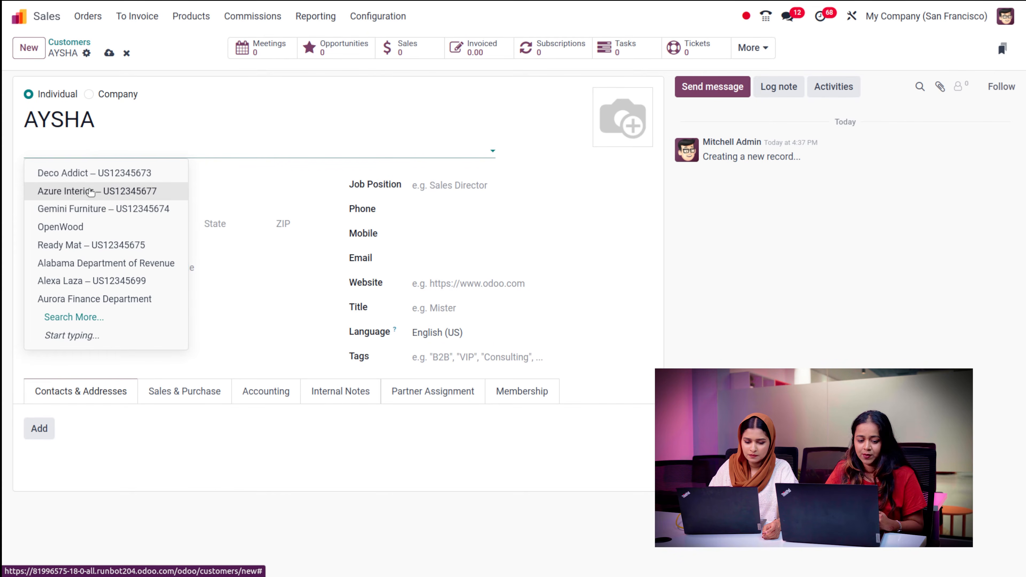
left_click(85, 208)
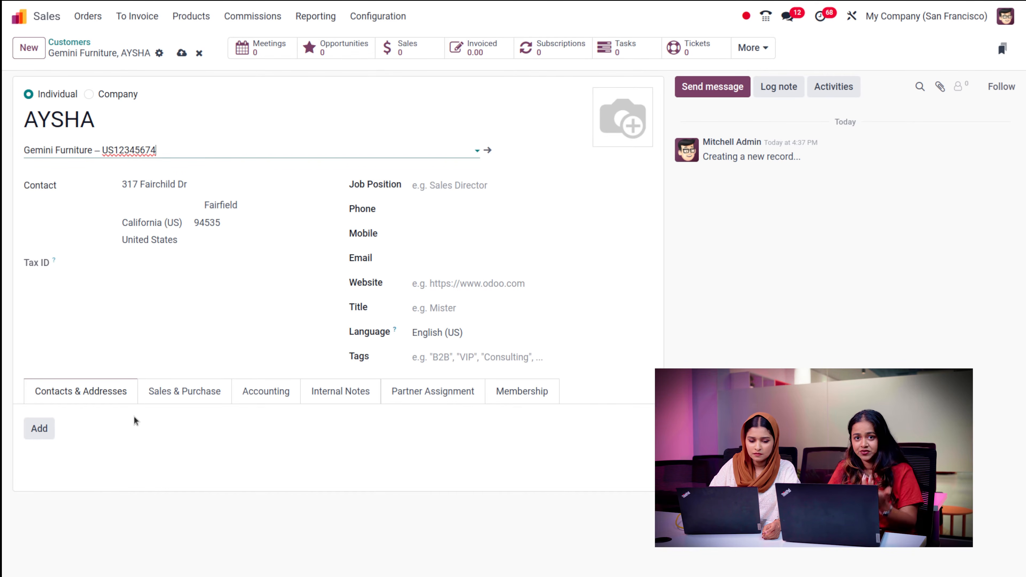
left_click(44, 429)
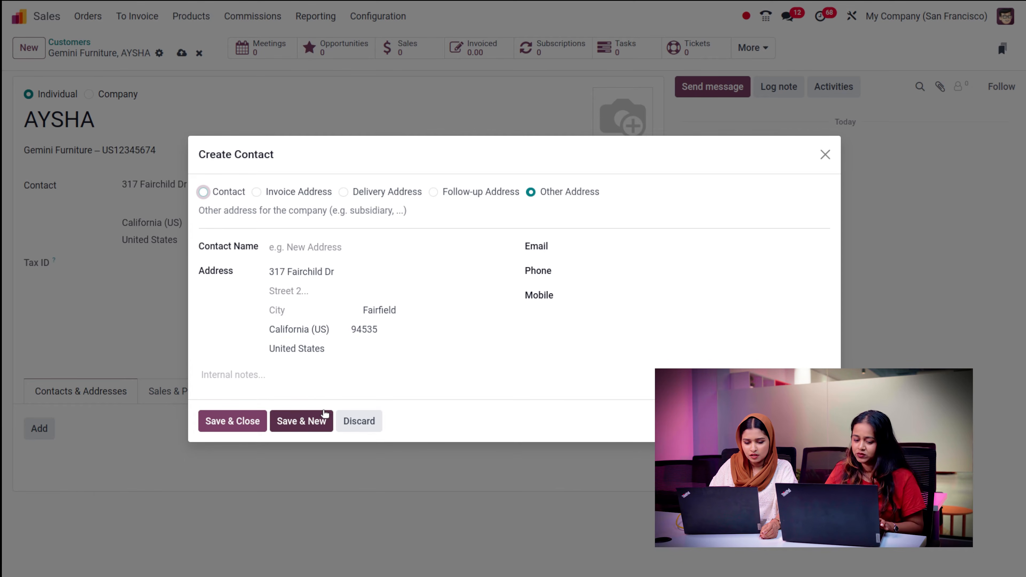
left_click(306, 245)
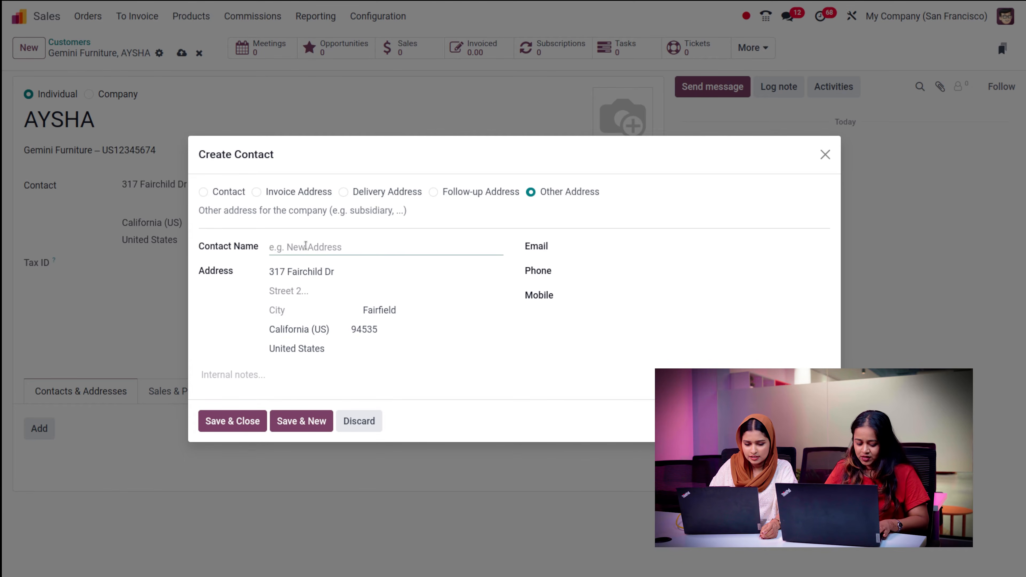
type("AYSHA")
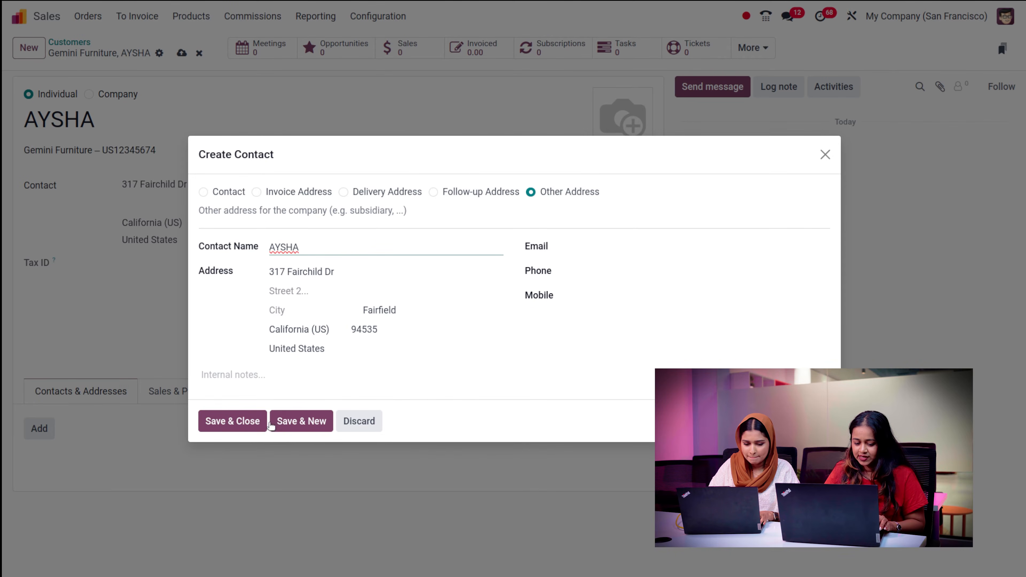
left_click(272, 423)
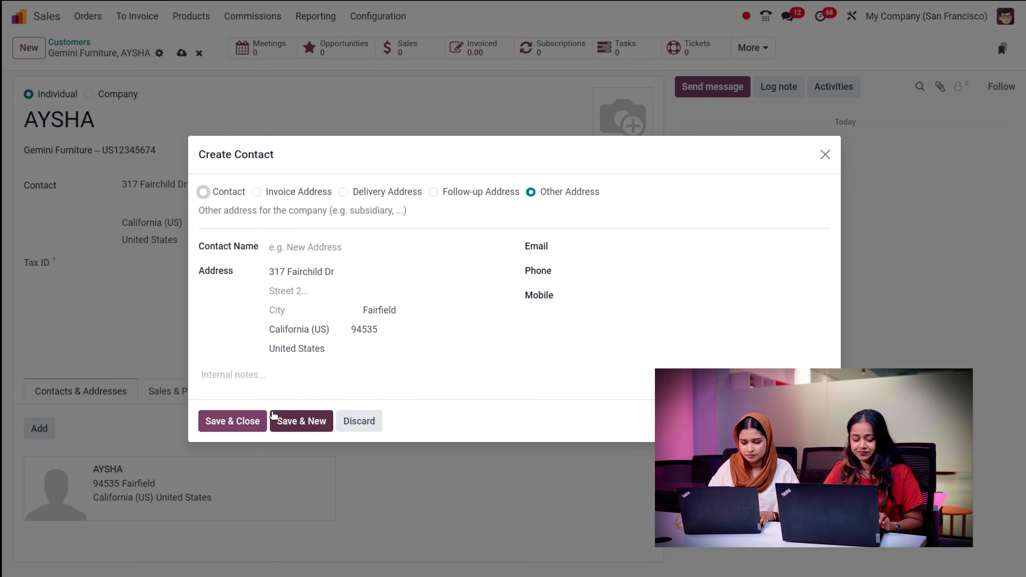
left_click(369, 422)
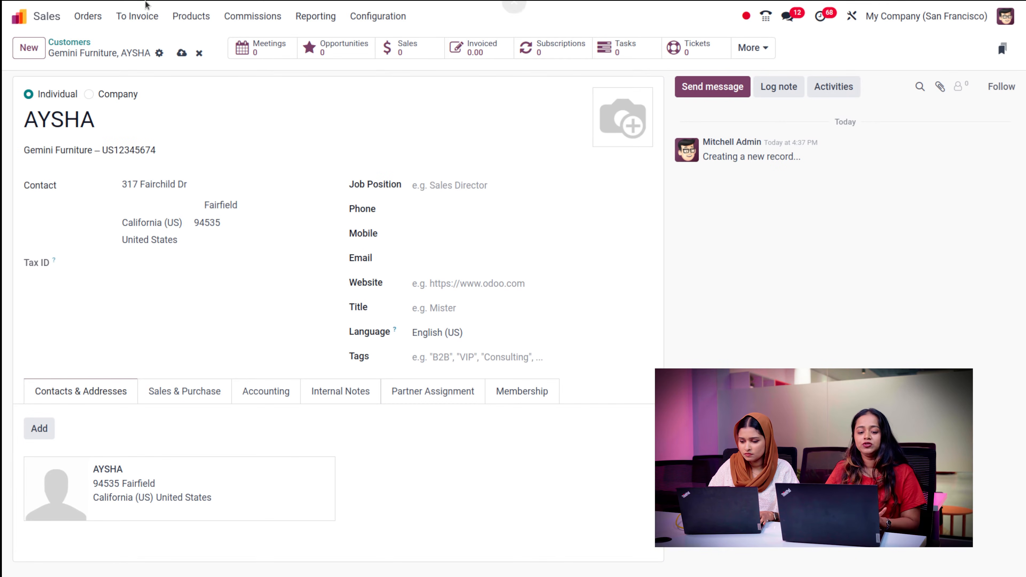
left_click(75, 24)
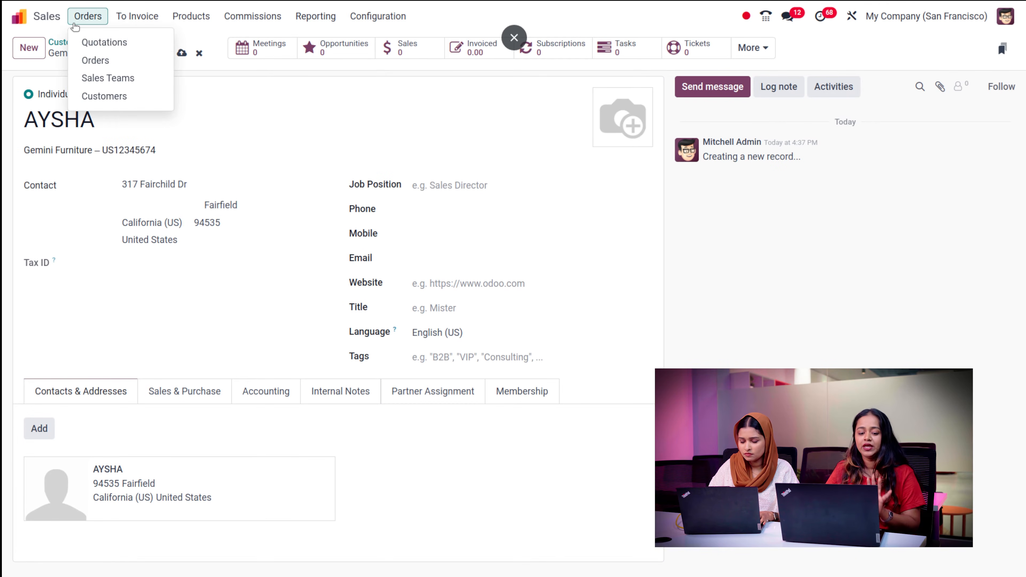
left_click(94, 38)
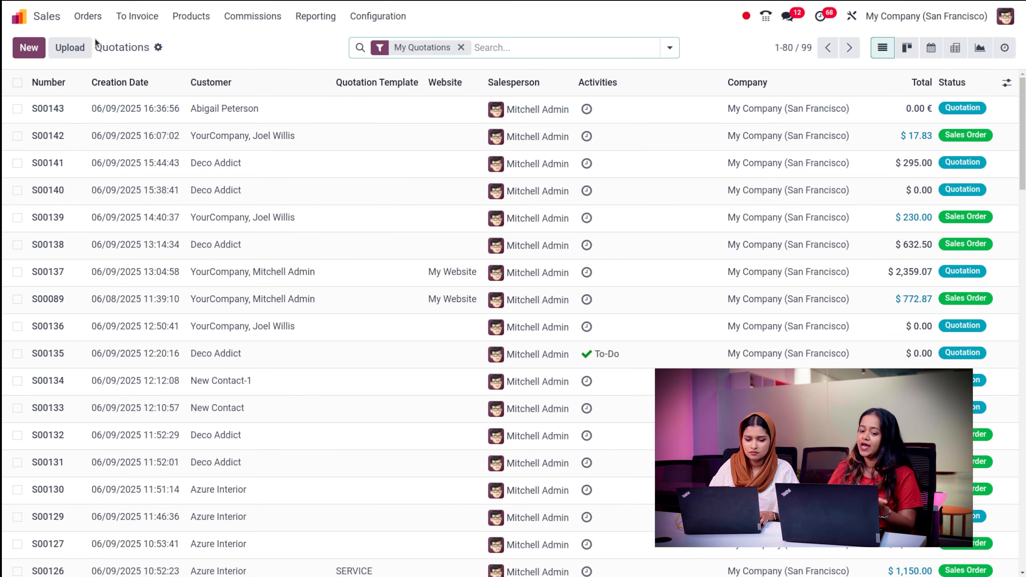
left_click(24, 45)
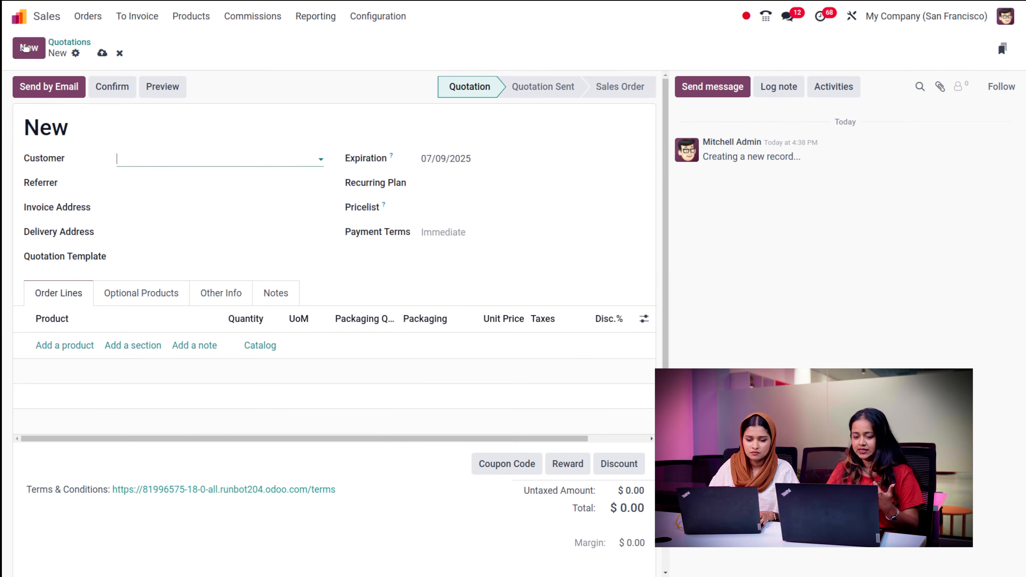
left_click(198, 153)
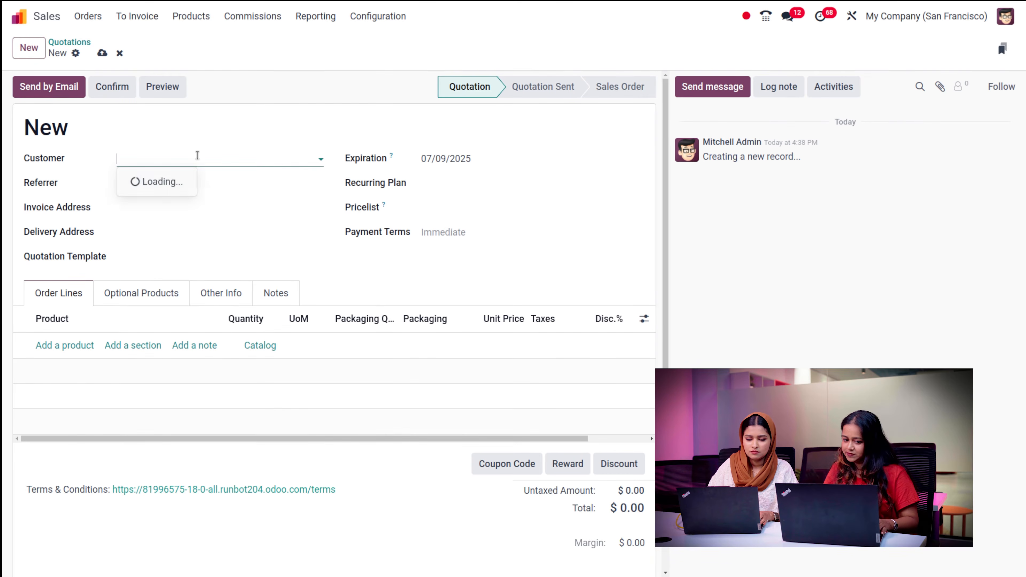
type("AYSH")
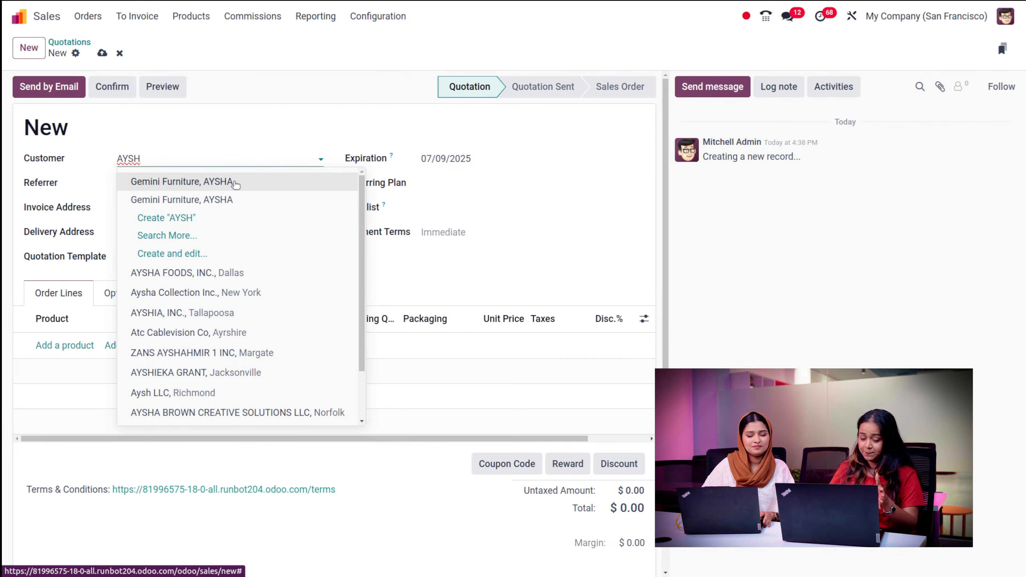
left_click(237, 184)
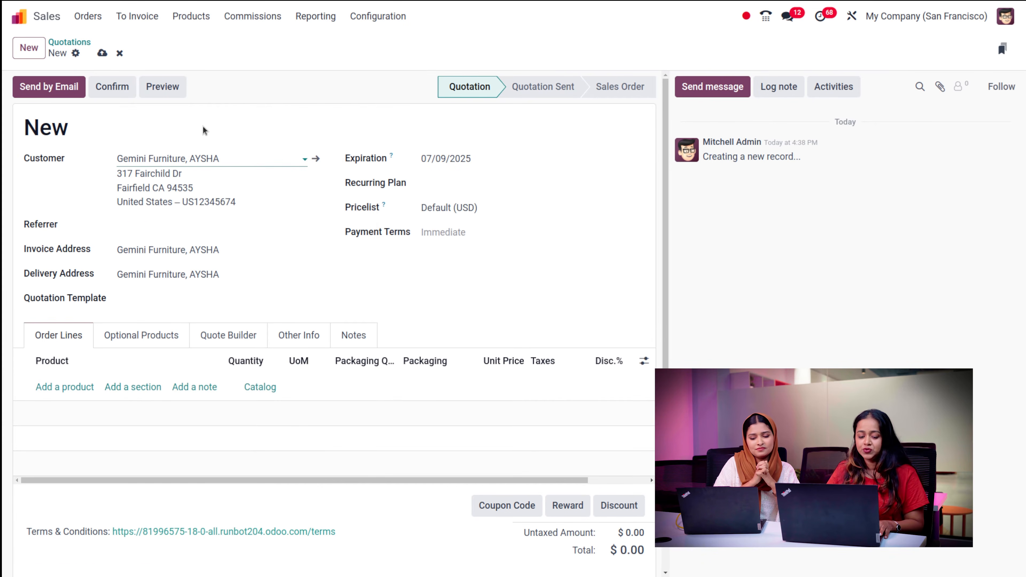
left_click(195, 219)
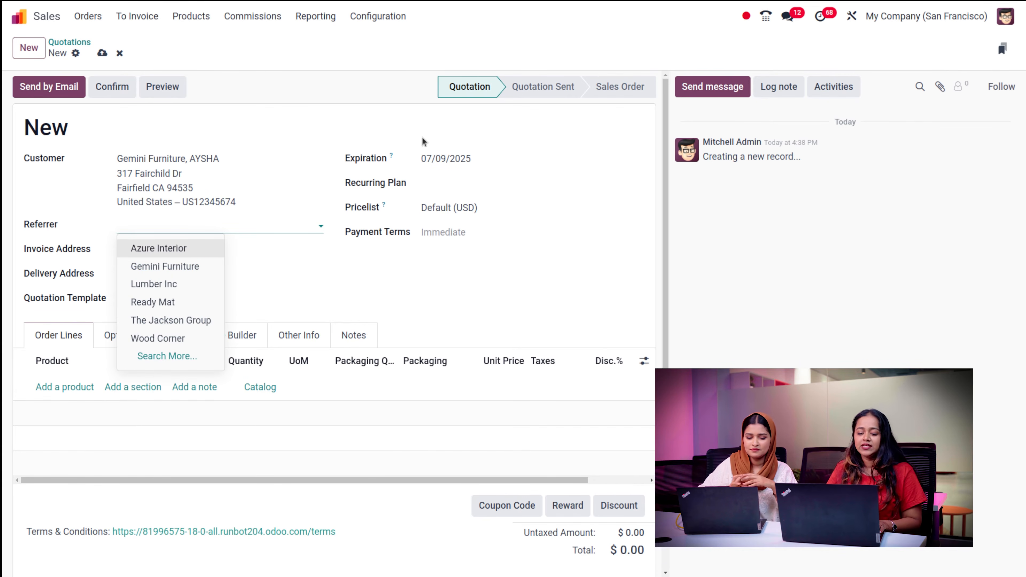
- Leave Referrer empty and set the quotation's expiration date to 24 July 2025
left_click(477, 138)
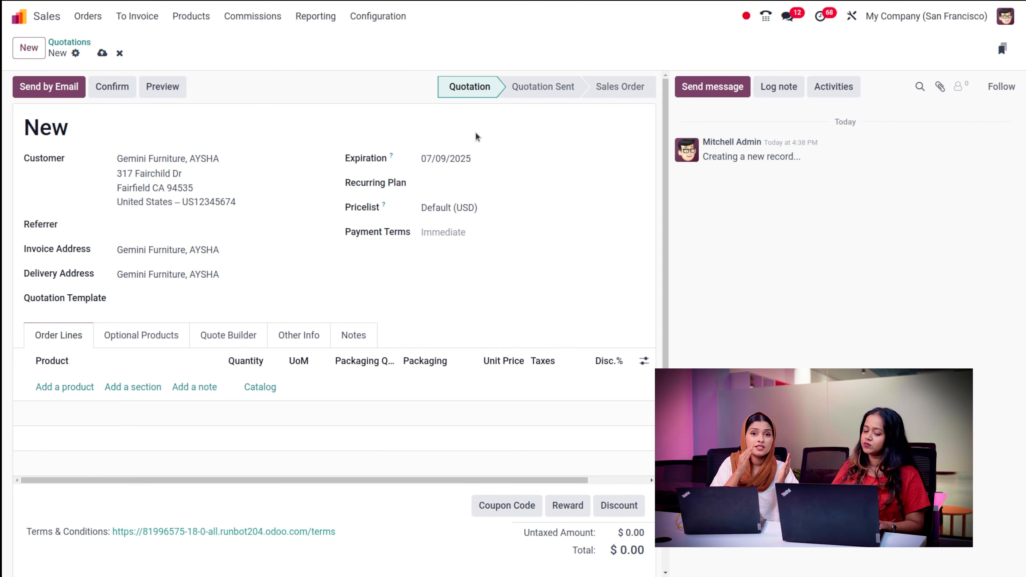
left_click(471, 168)
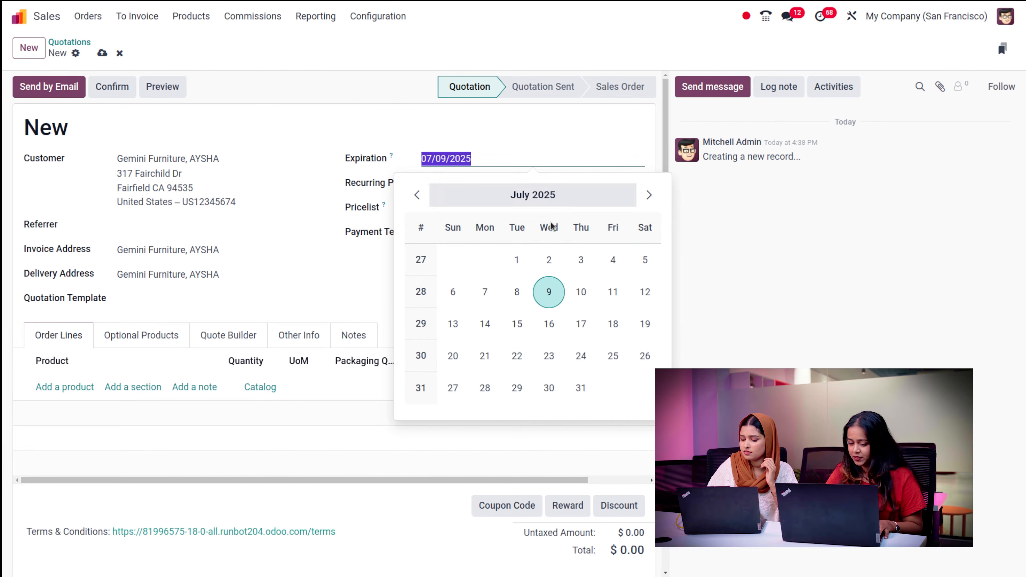
left_click(586, 356)
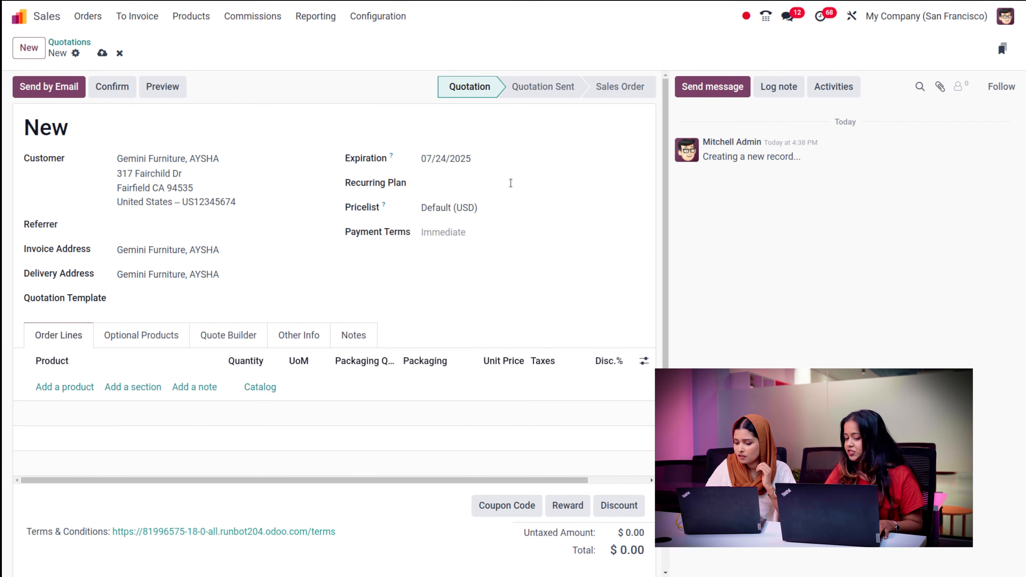
- Try Monthly as the recurring plan, then clear it so the quotation stays non-recurring
left_click(428, 187)
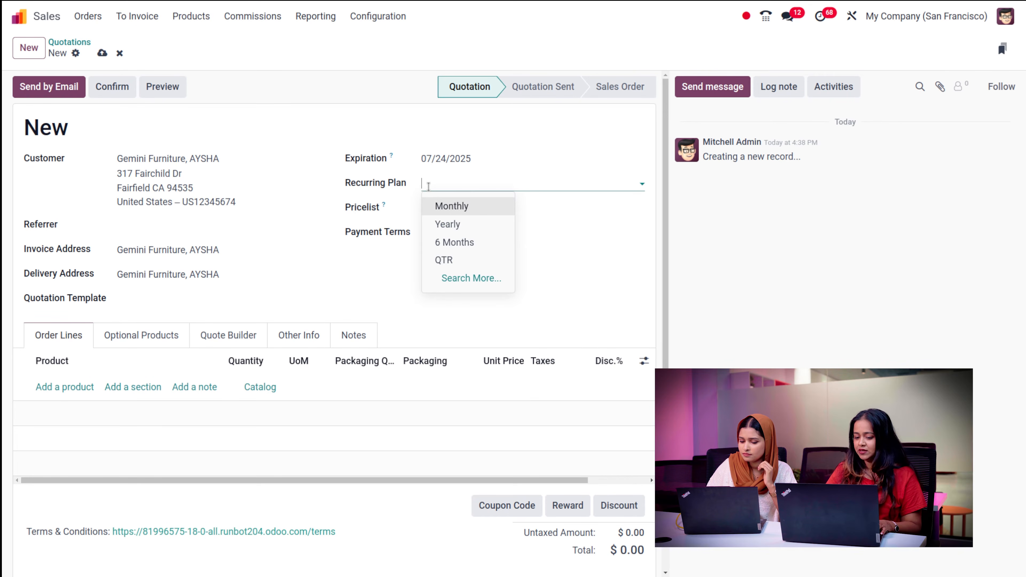
left_click(420, 125)
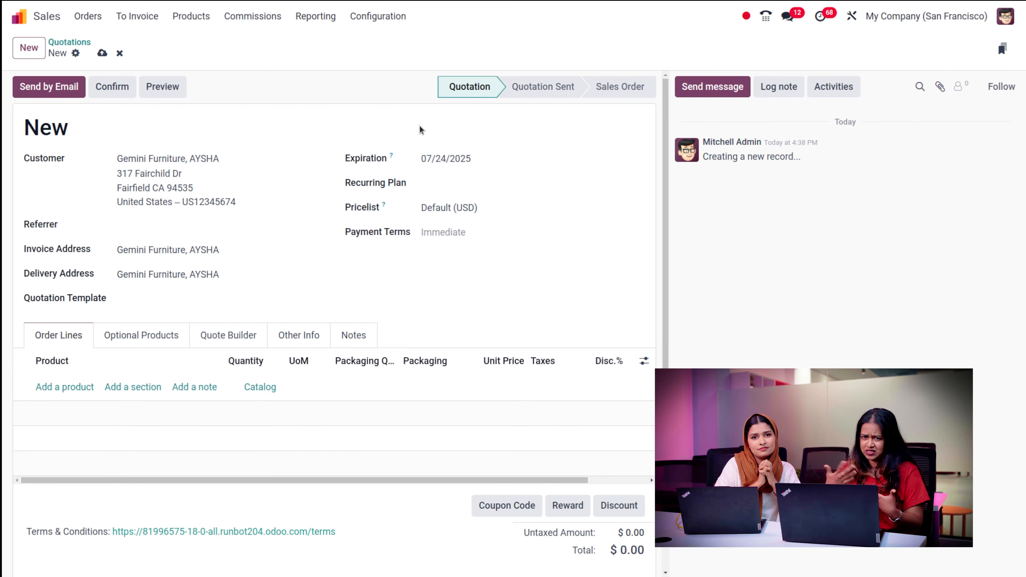
left_click(485, 188)
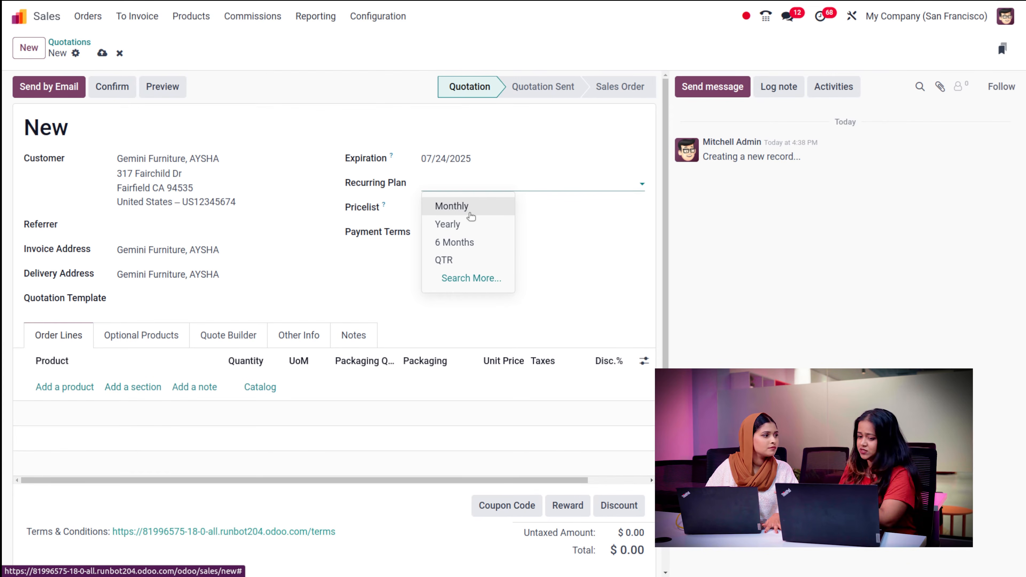
left_click(471, 217)
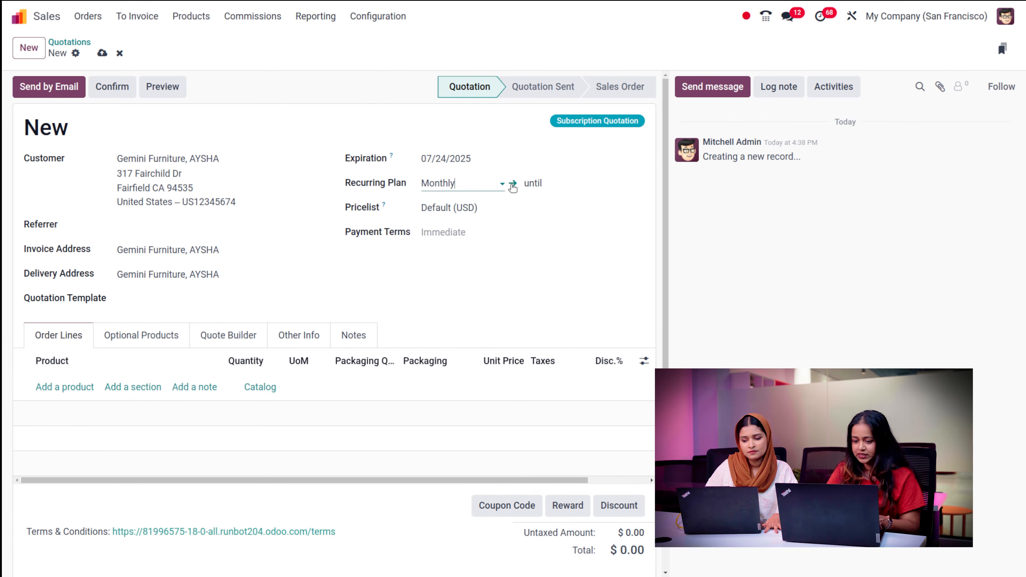
left_click(477, 179)
key("BackSpace")
key("BackSpace")
key("BackSpace")
key("BackSpace")
key("BackSpace")
key("BackSpace")
key("BackSpace")
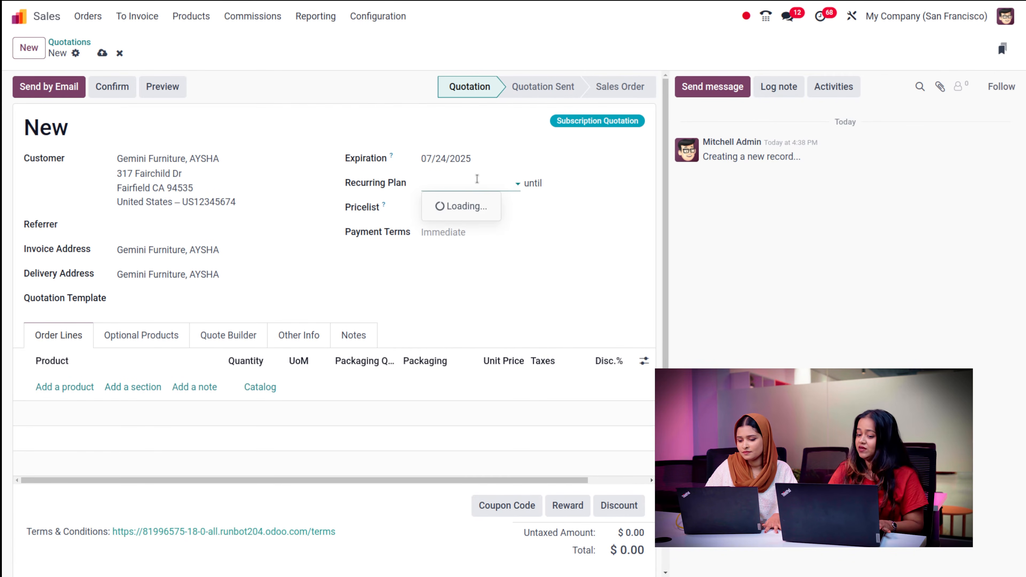
left_click(520, 126)
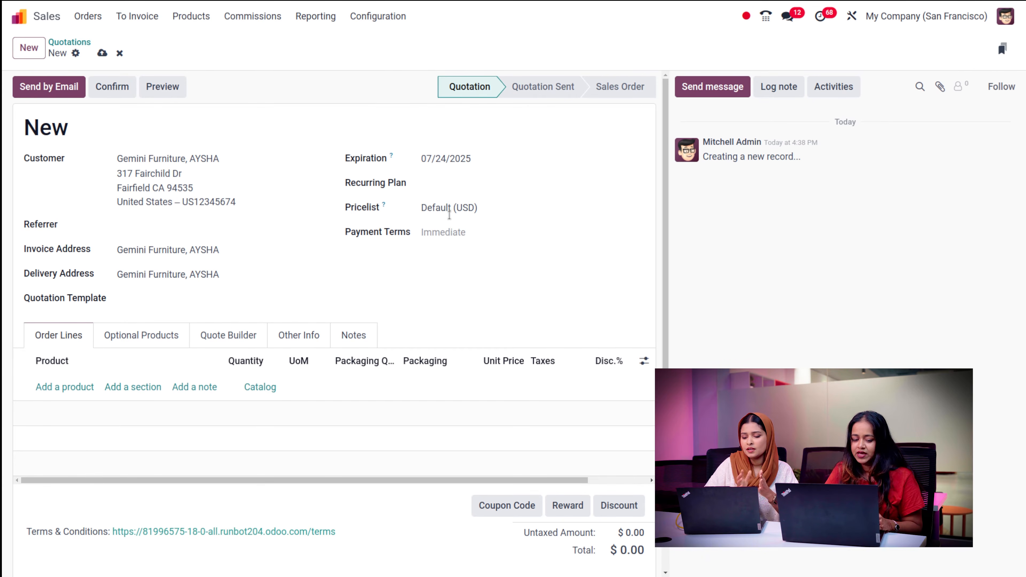
left_click(503, 207)
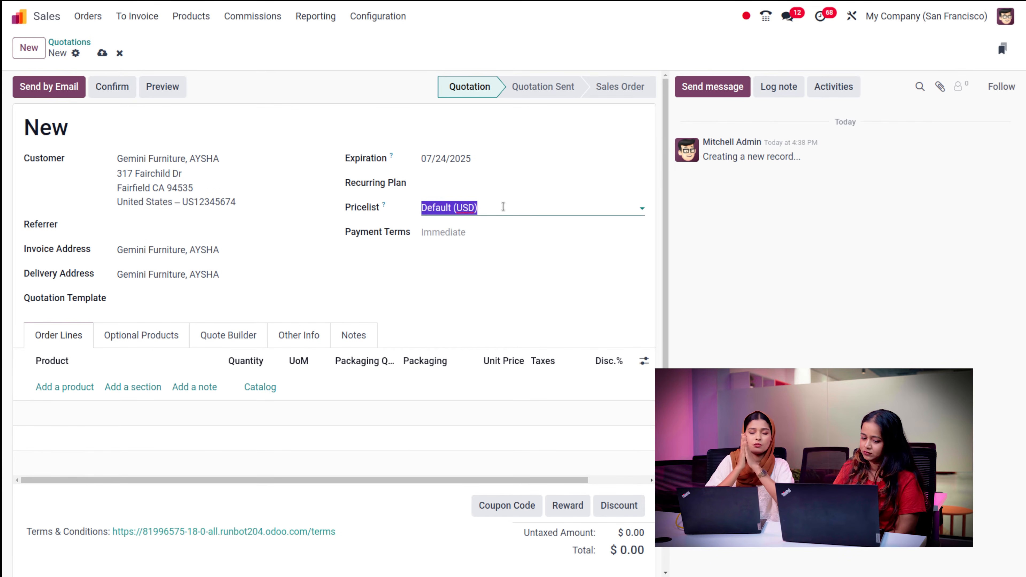
left_click(503, 207)
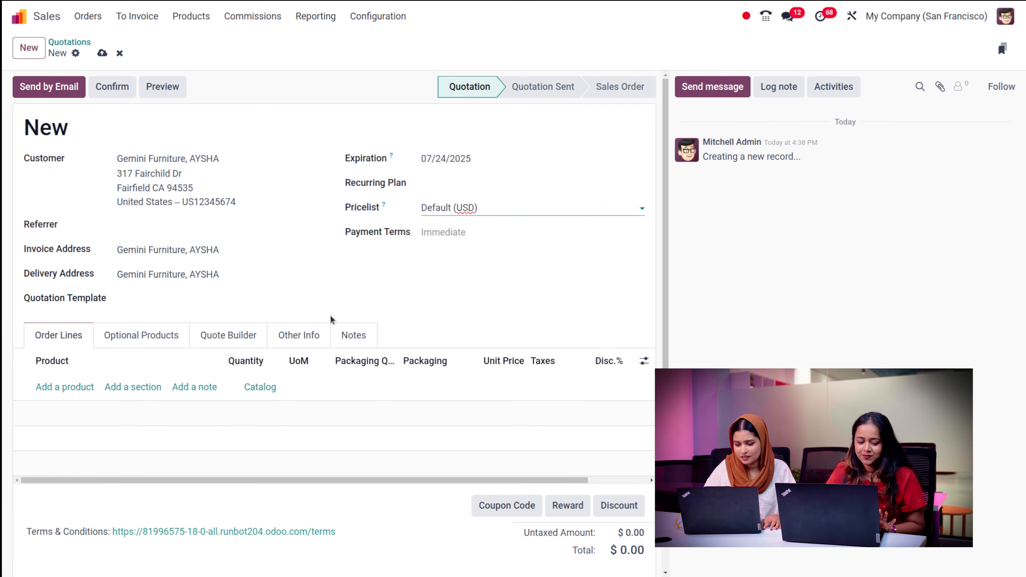
scroll(388, 319, "down", 2)
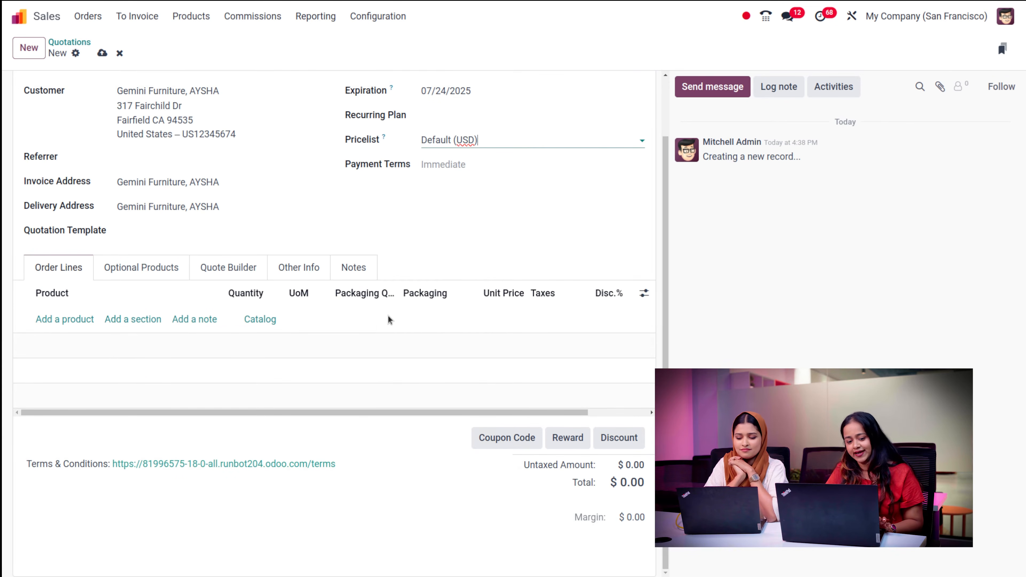
scroll(388, 318, "up", 2)
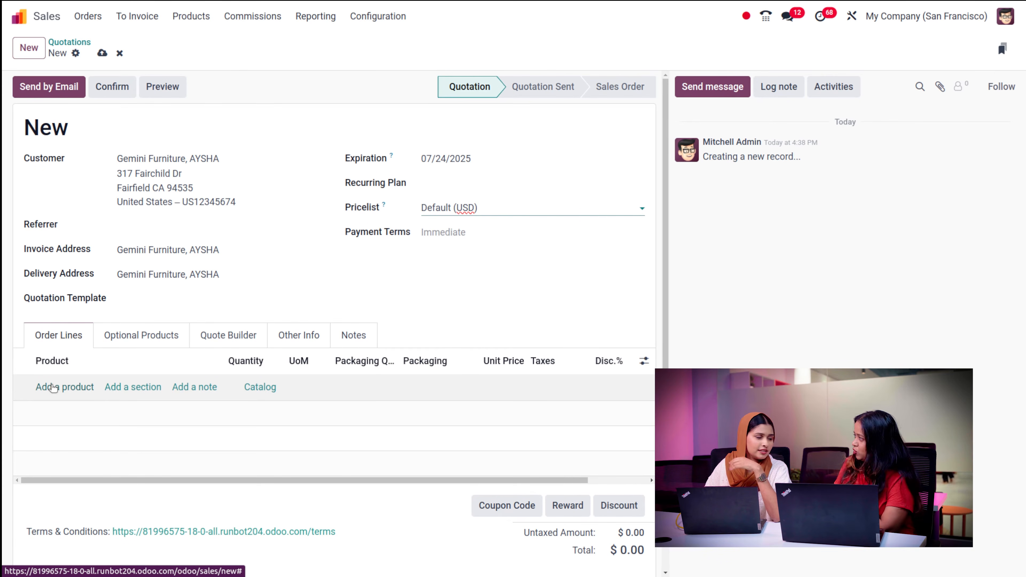
- Add an Apple Pie line of 5 units at 12.00, bringing the untaxed amount to $60.00
left_click(41, 387)
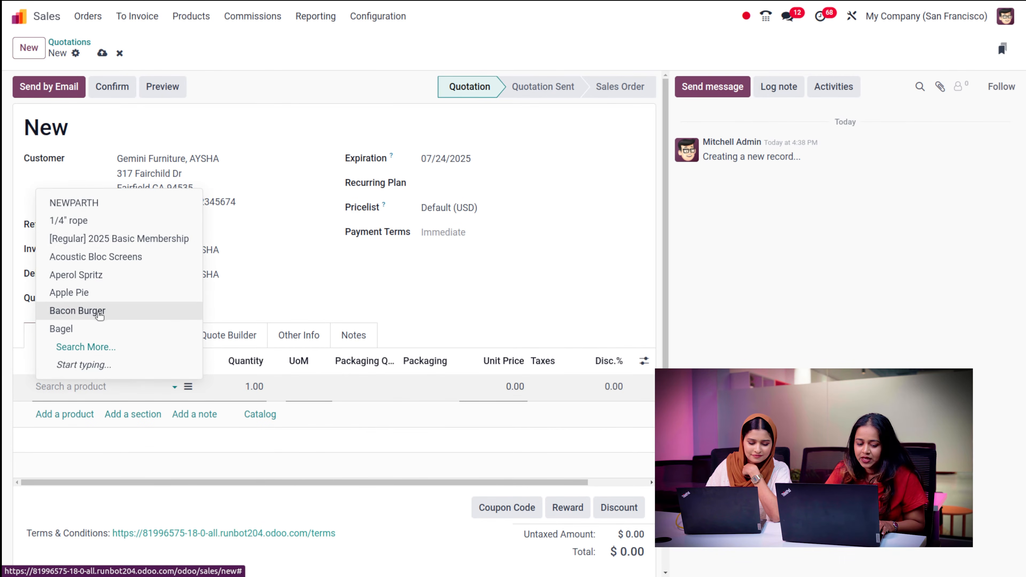
left_click(85, 294)
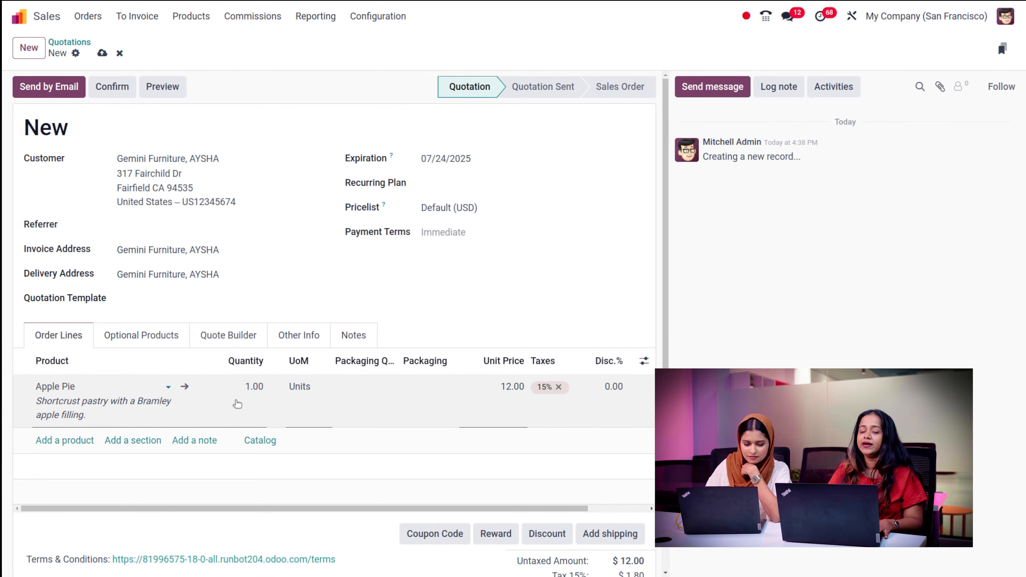
left_click(255, 389)
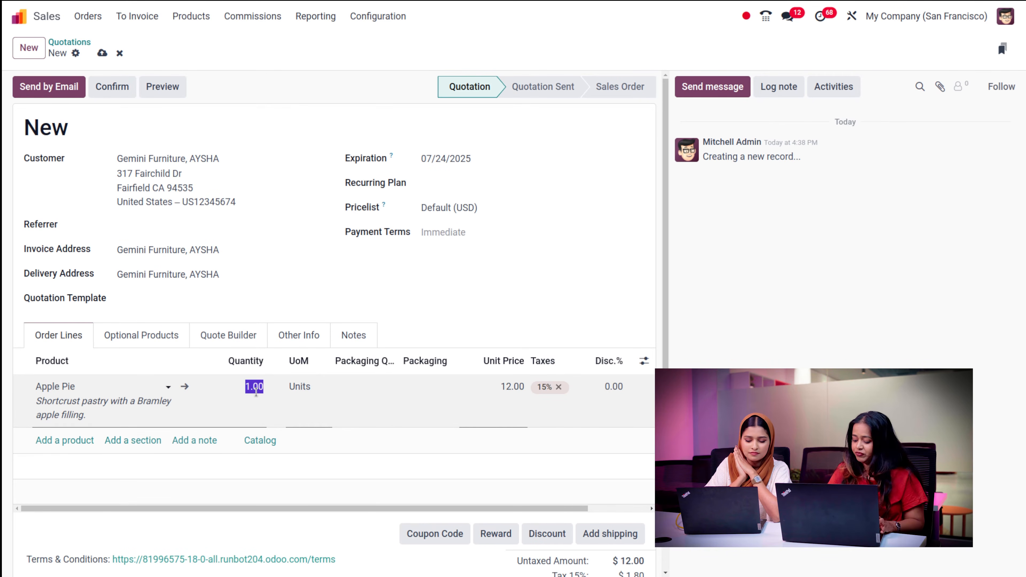
type("5")
left_click(455, 359)
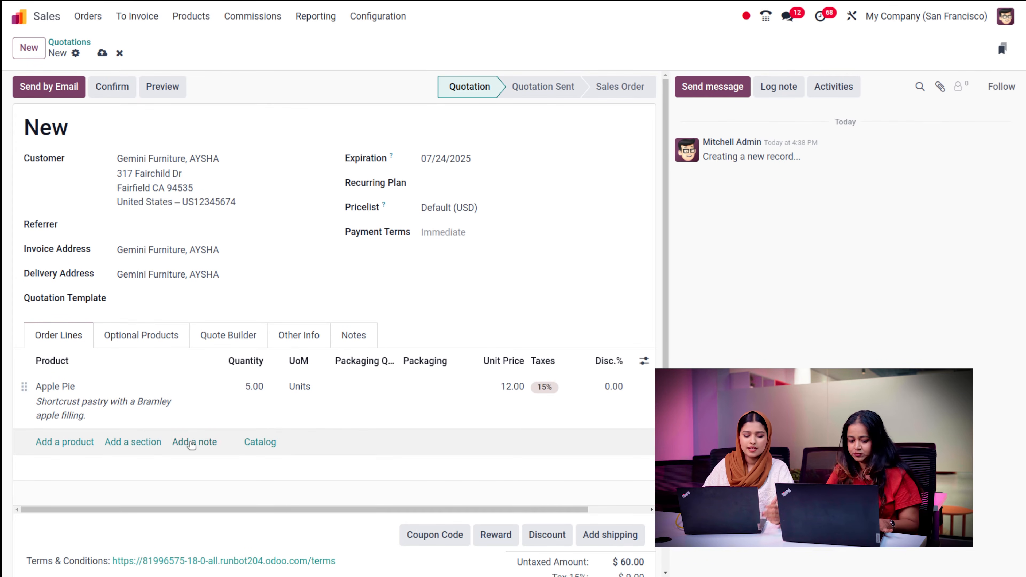
left_click(143, 445)
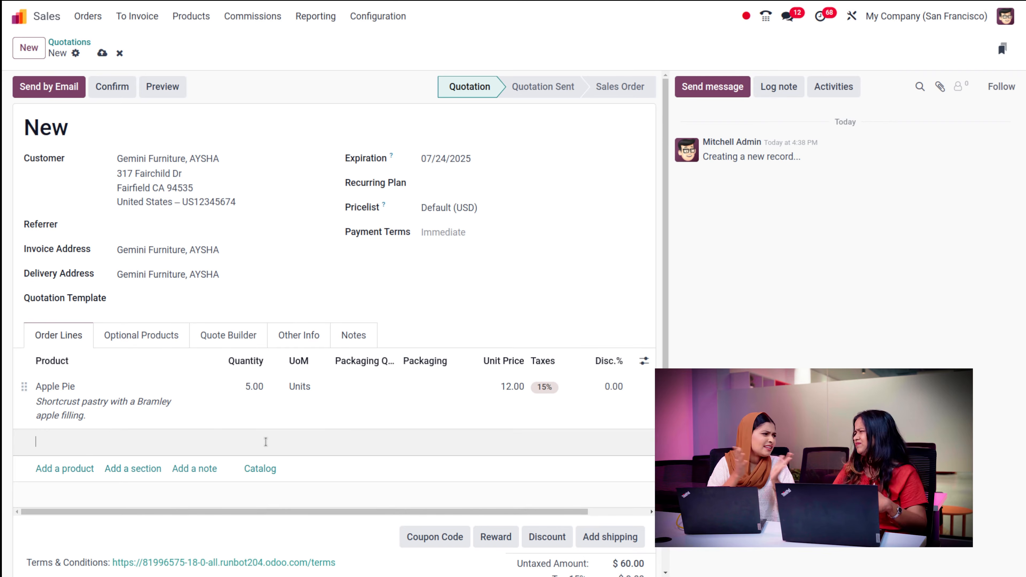
left_click(271, 459)
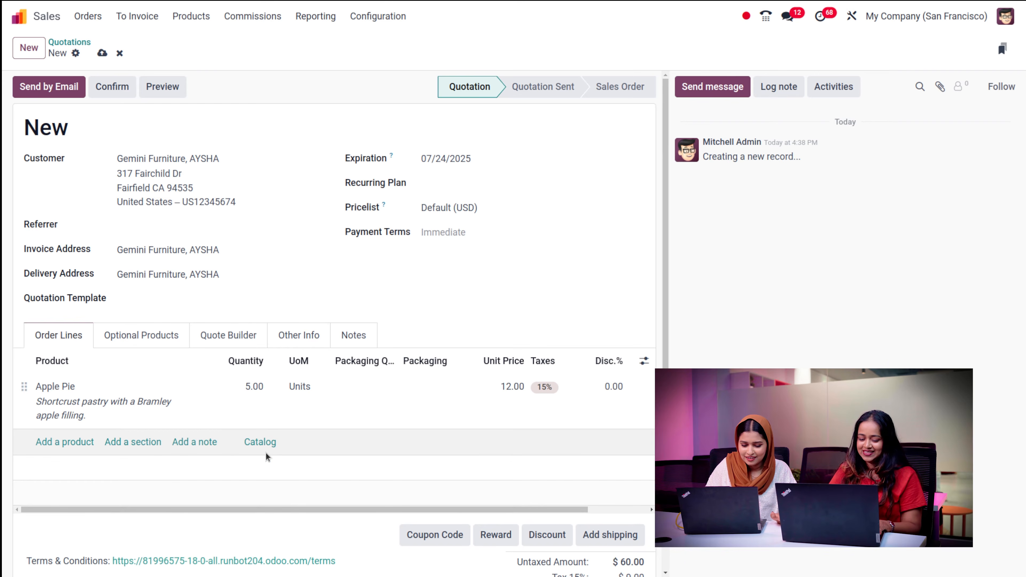
- From the Catalog add 2 NEWPARTH and 1 Whiteboard Pen, then return to S00144
left_click(260, 441)
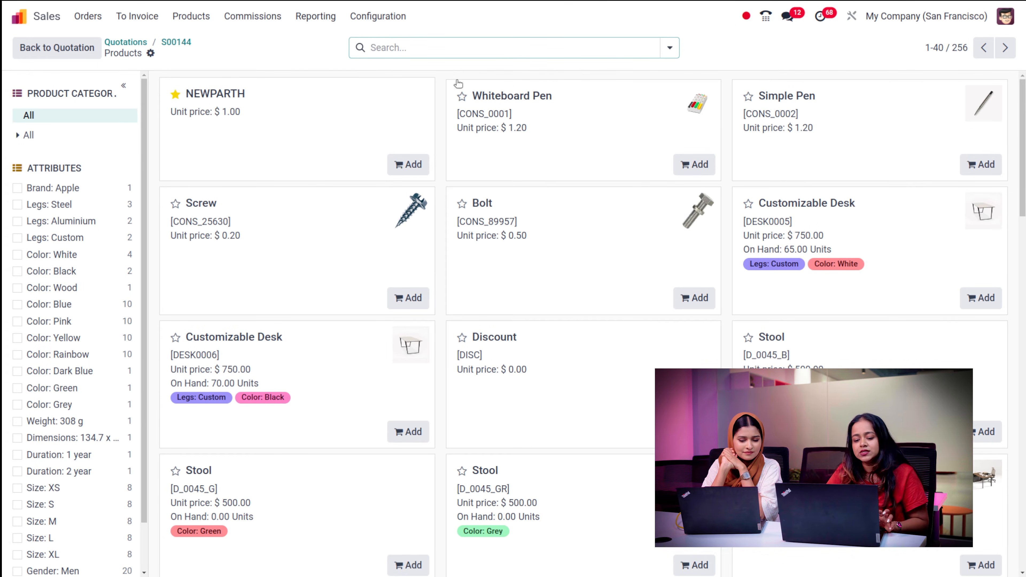
left_click(325, 144)
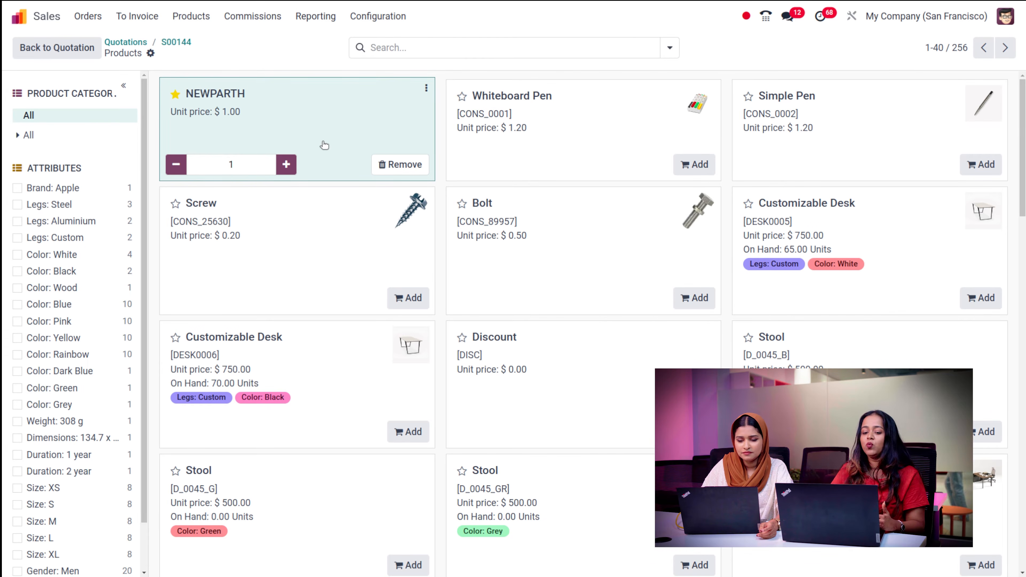
left_click(325, 146)
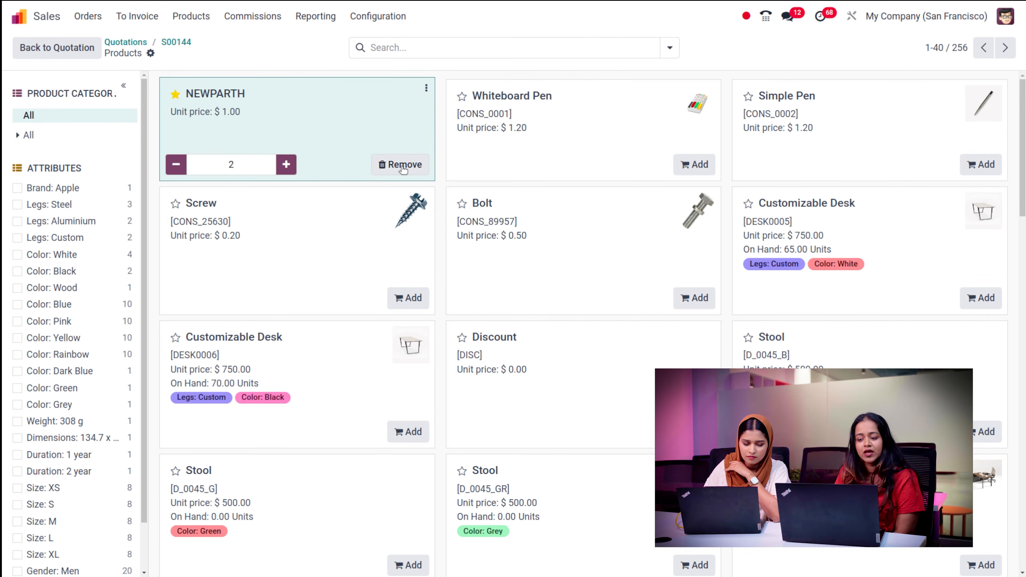
left_click(582, 139)
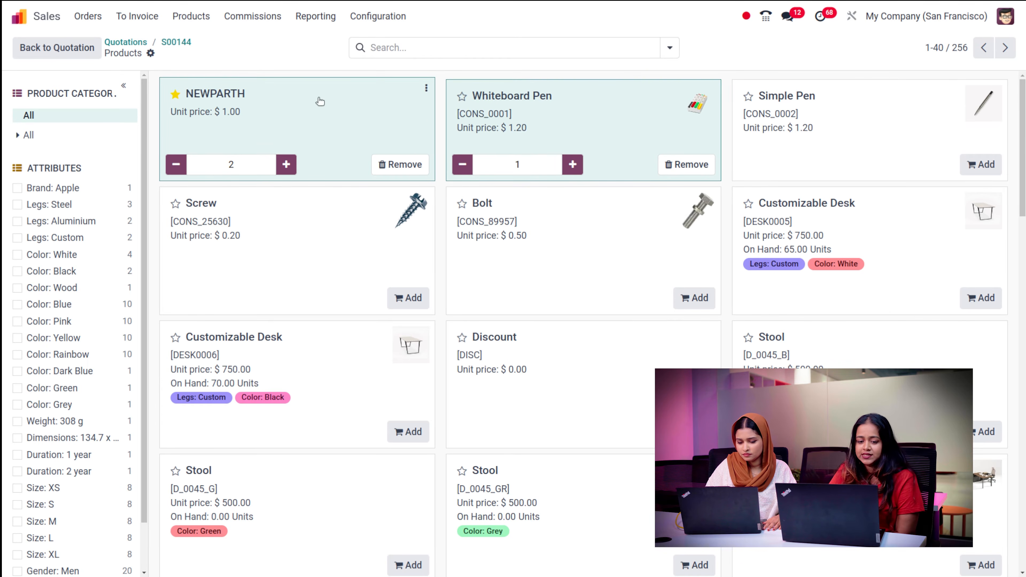
left_click(175, 44)
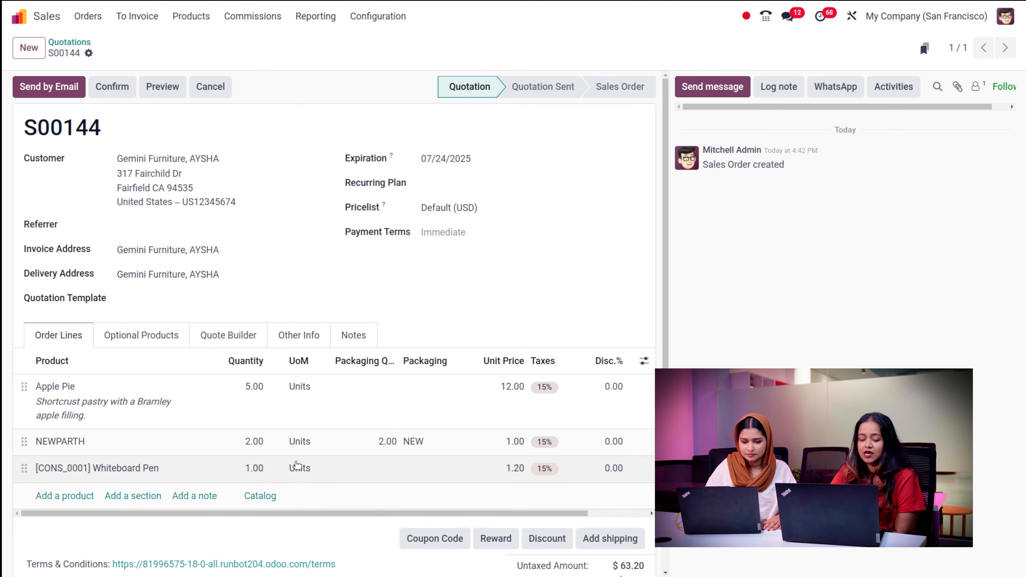
- Scroll past S00144's totals and show its still-empty Optional Products list
scroll(297, 464, "down", 3)
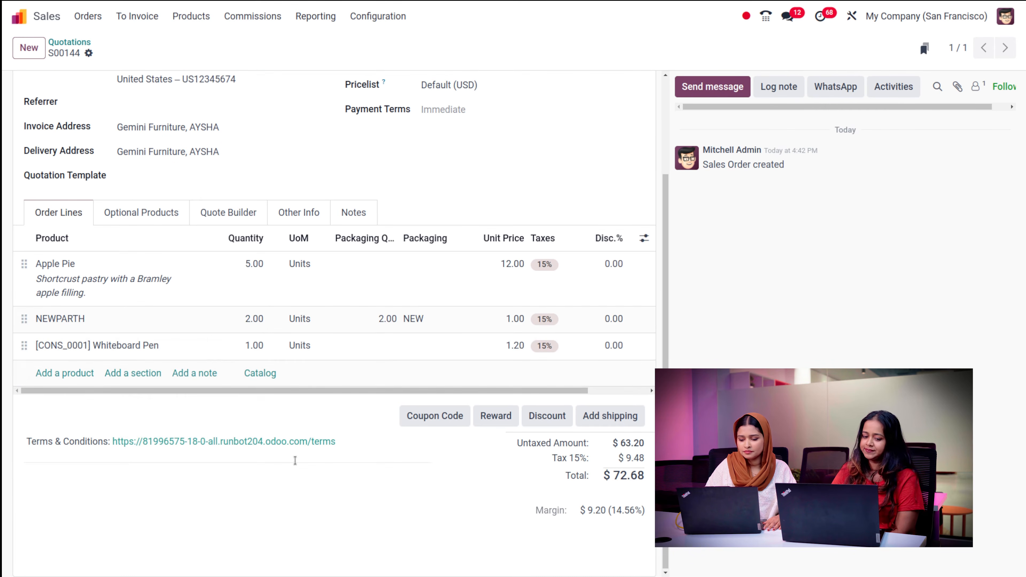
left_click(136, 215)
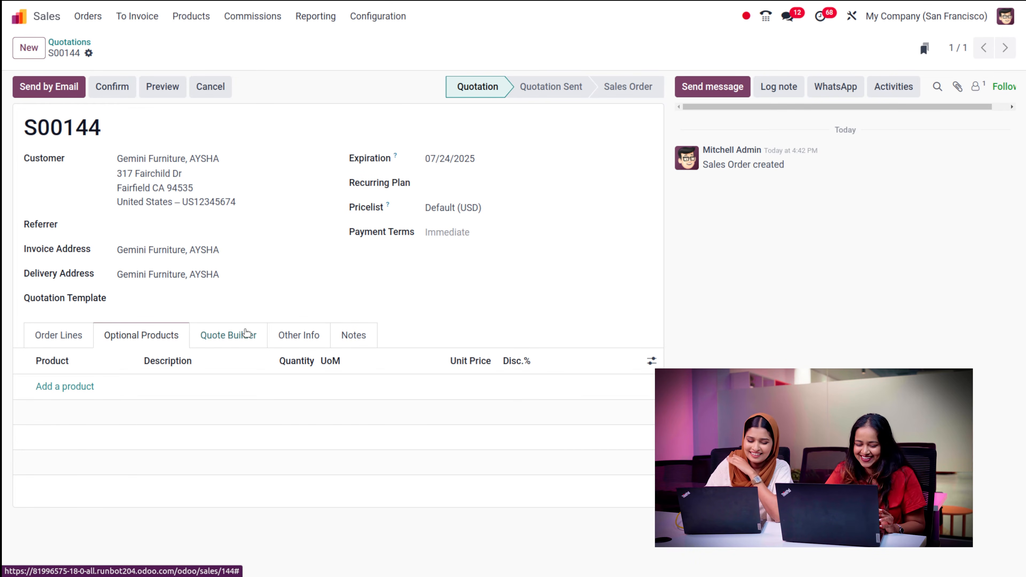
- Review S00144's Quote Builder, then show its Other Info with online signature and 100% payment
left_click(232, 345)
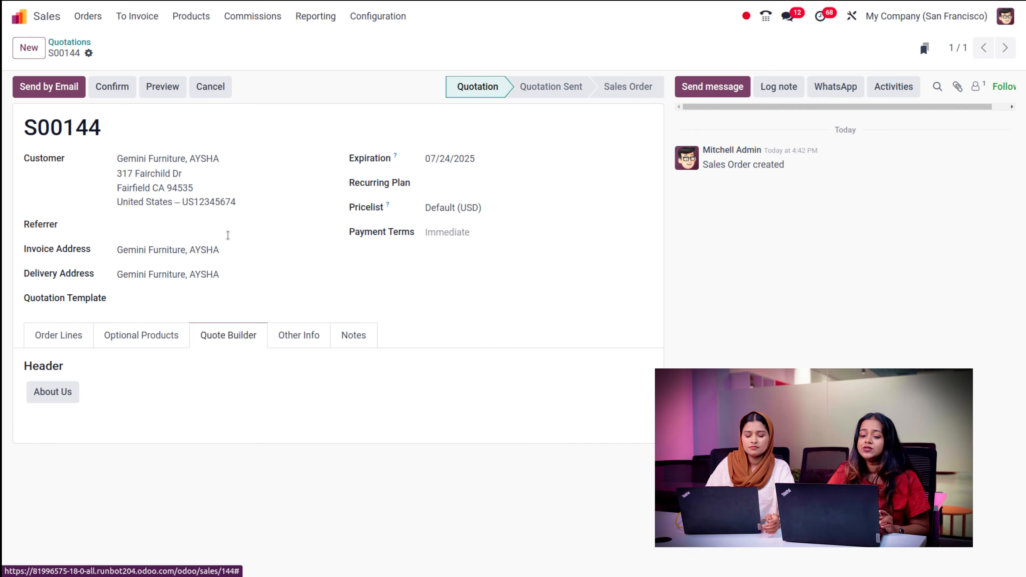
left_click(397, 26)
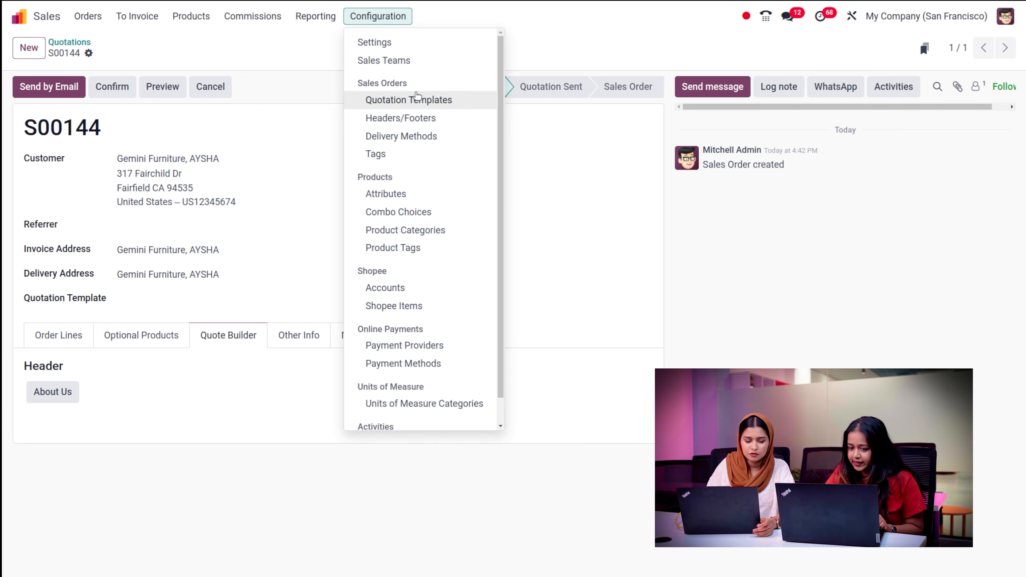
left_click(306, 59)
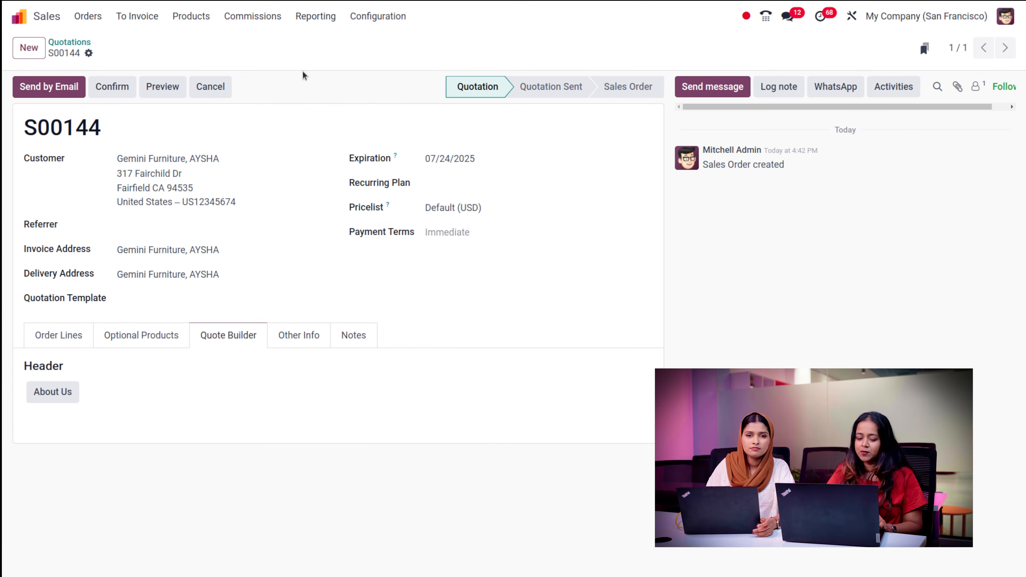
left_click(282, 332)
scroll(347, 472, "down", 3)
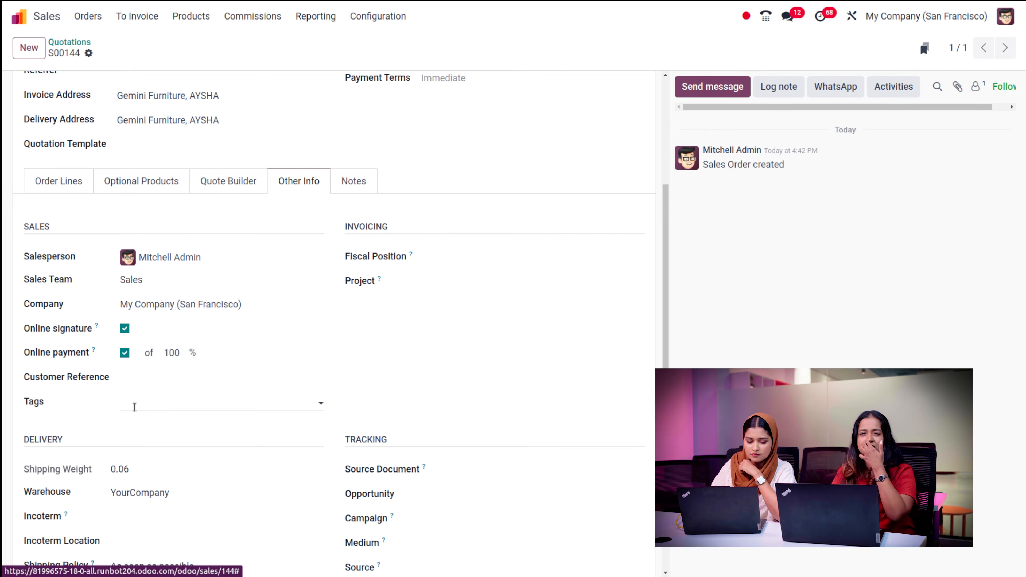
left_click(135, 407)
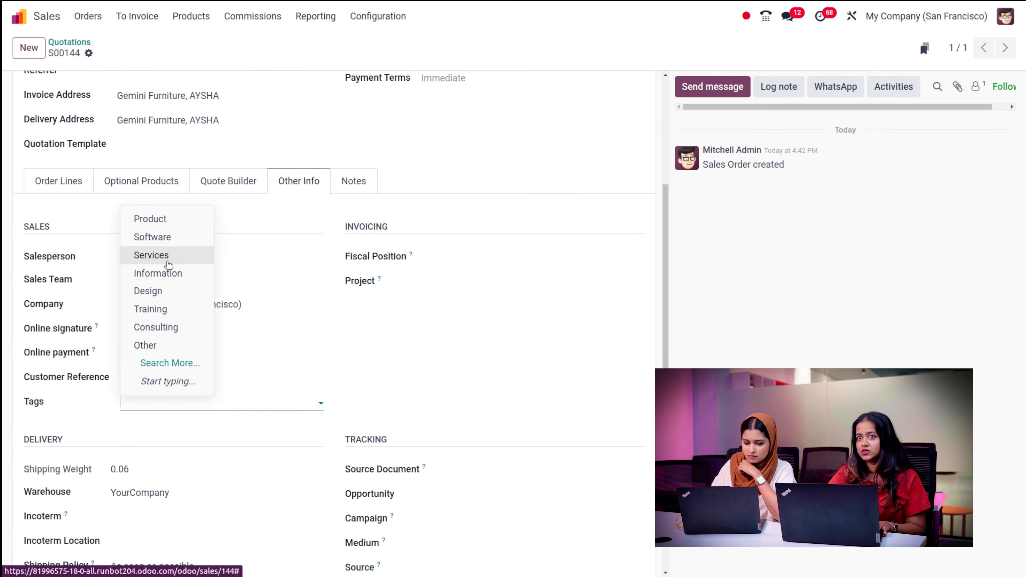
left_click(510, 211)
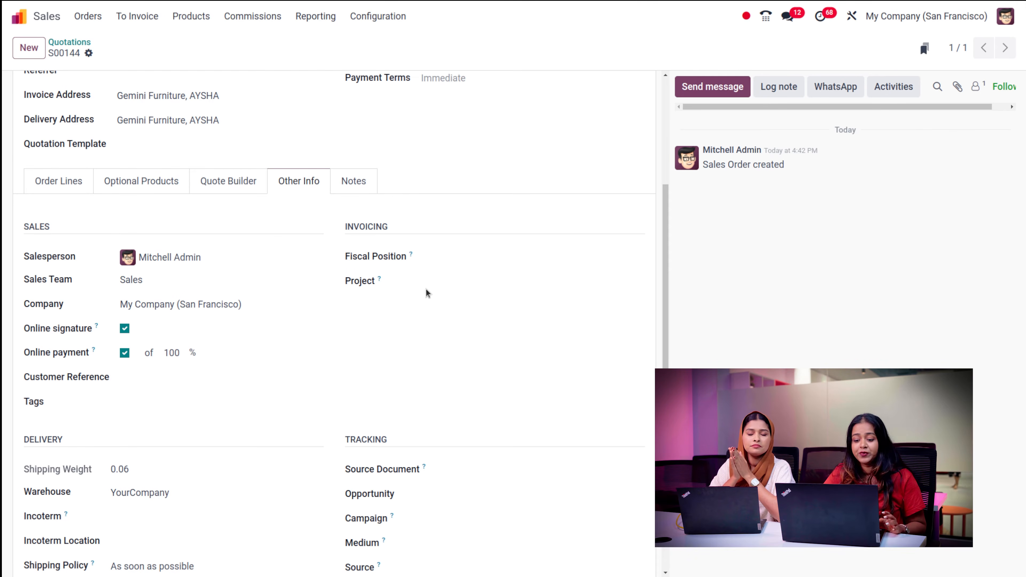
- Glance at the Project choices unchanged, then list S00144's shipping policy options
left_click(452, 286)
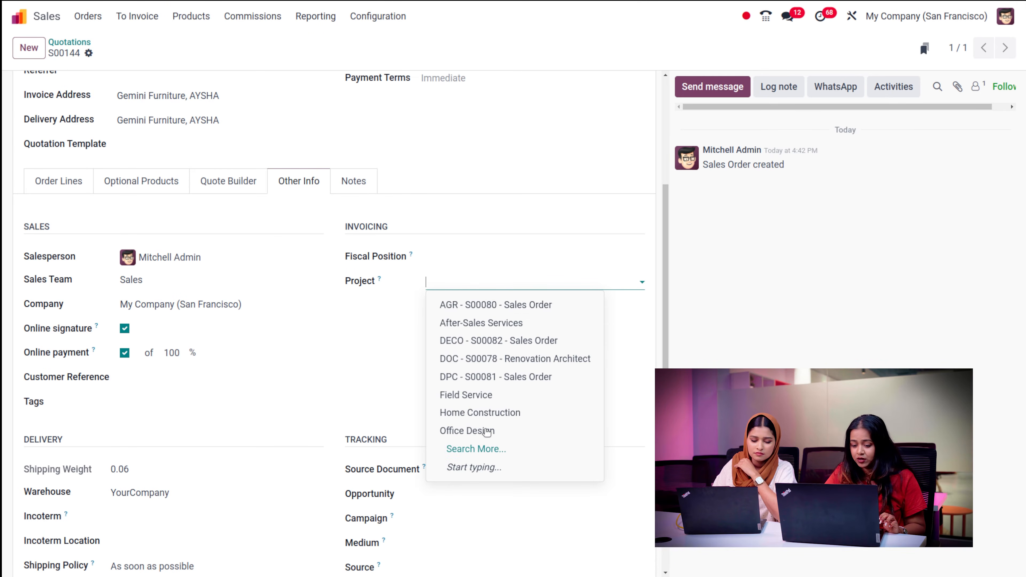
left_click(340, 333)
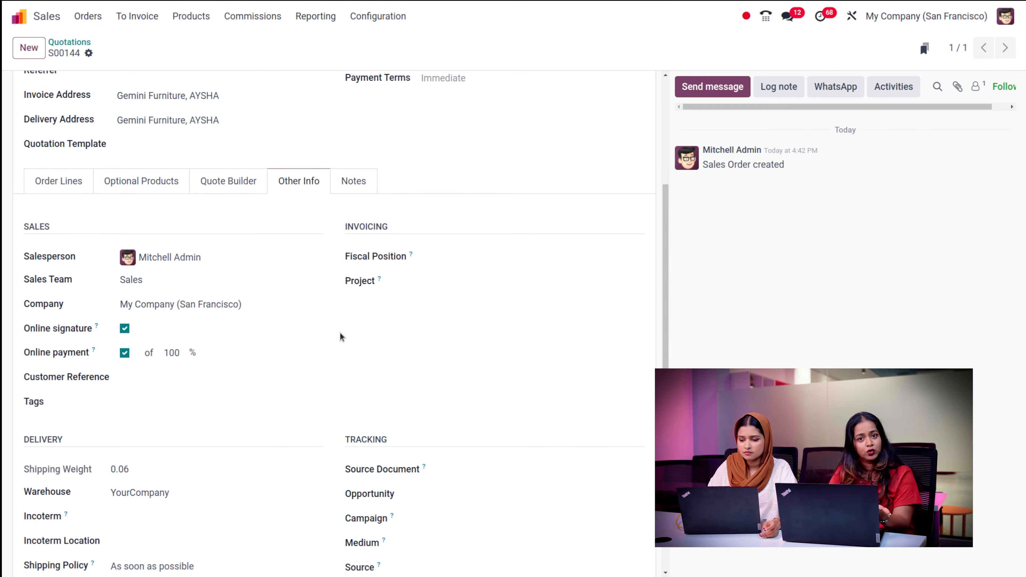
scroll(340, 332, "down", 1)
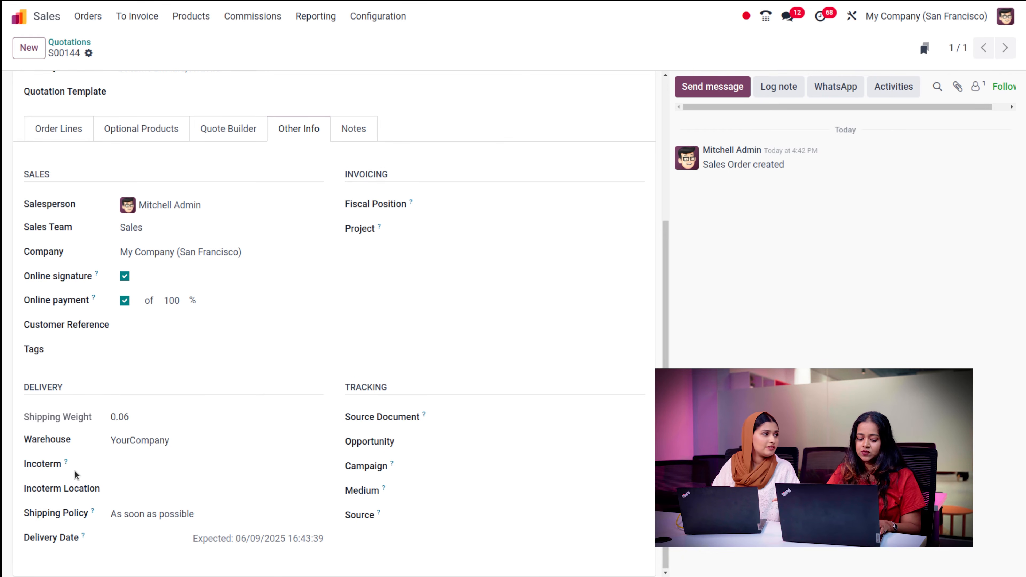
mouse_move(67, 463)
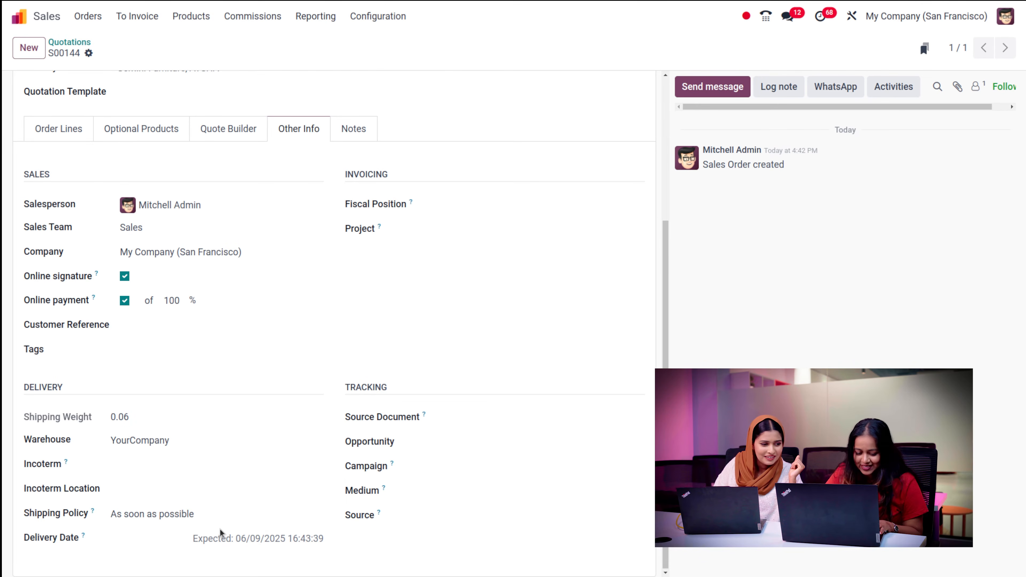
left_click(221, 521)
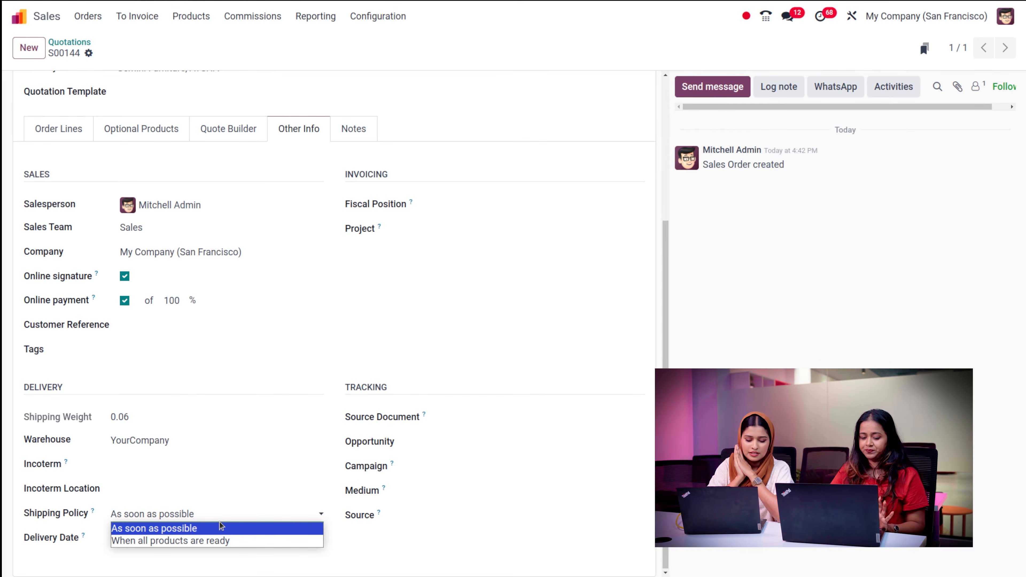
left_click(91, 491)
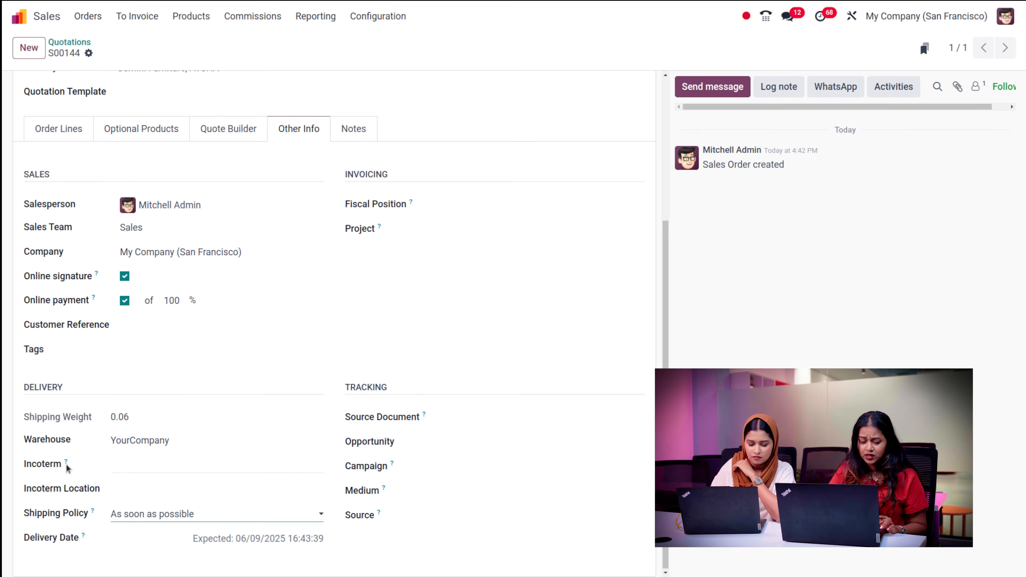
mouse_move(67, 466)
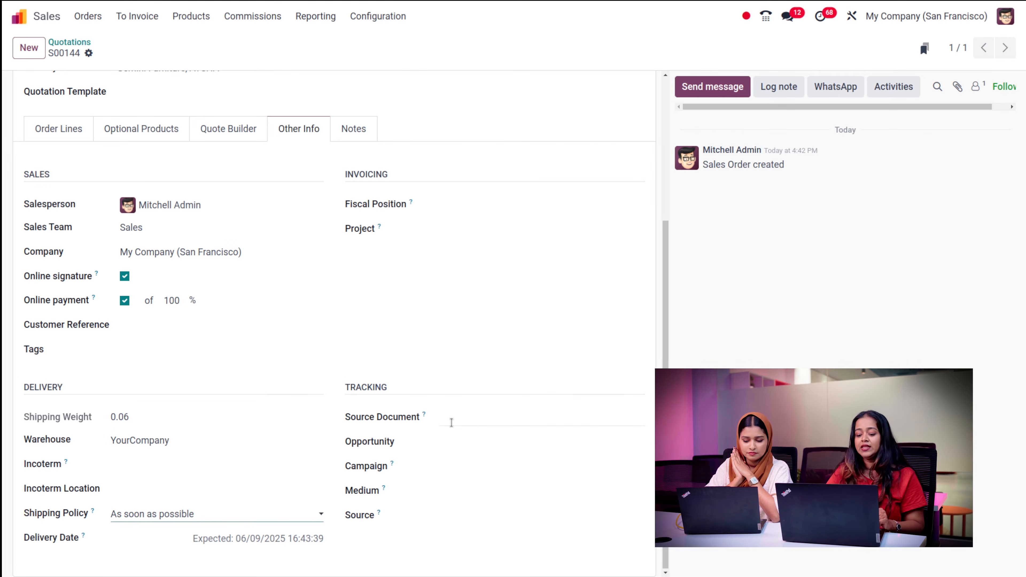
- Check the Opportunity choices without linking one, then show S00144's empty internal notes
left_click(455, 439)
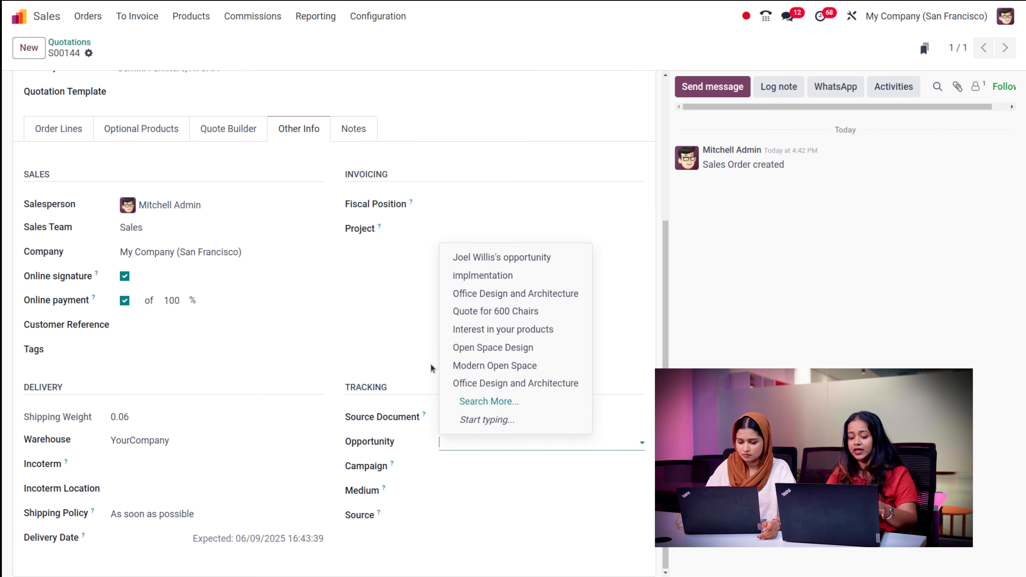
left_click(401, 342)
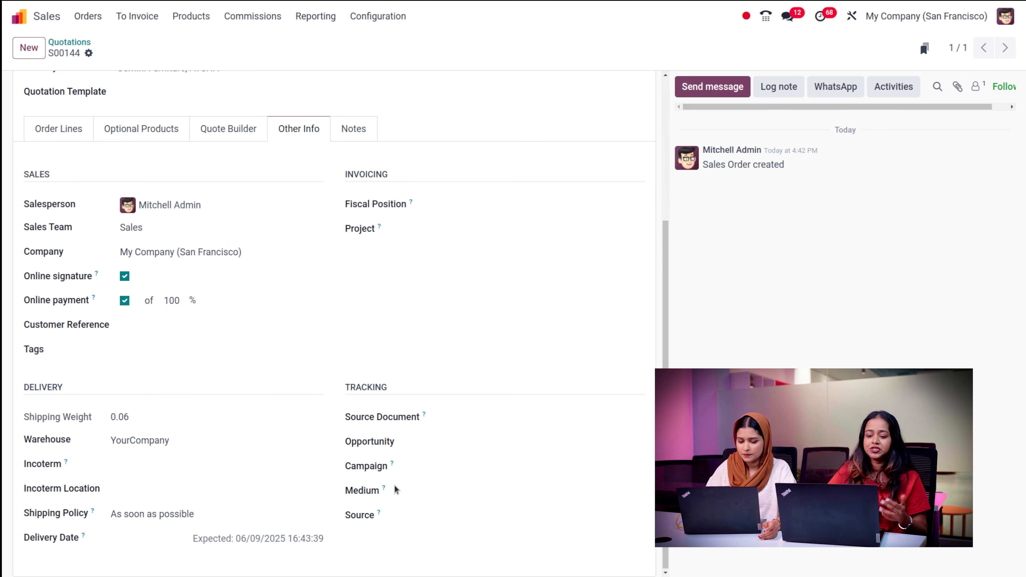
left_click(366, 126)
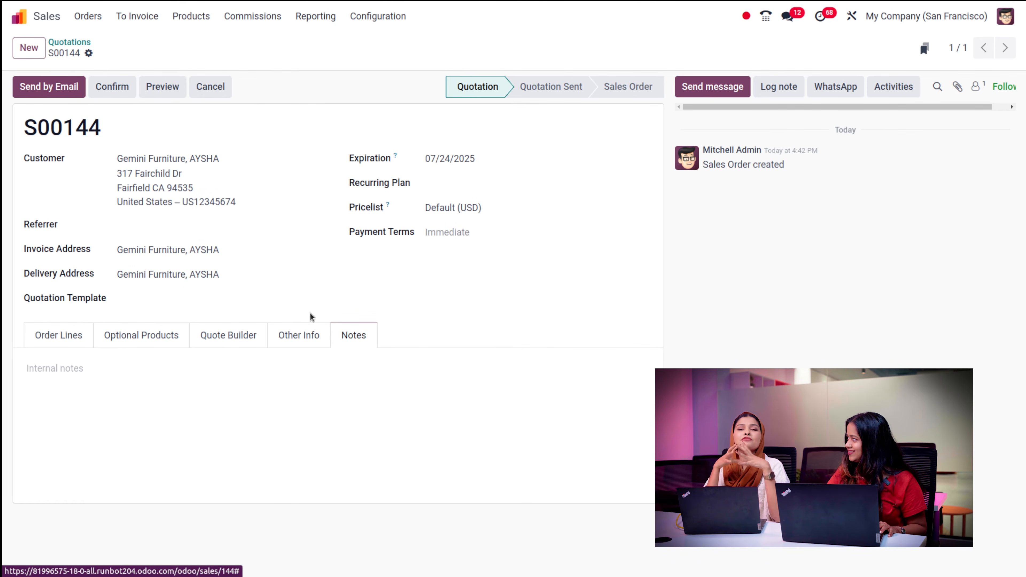
left_click(141, 375)
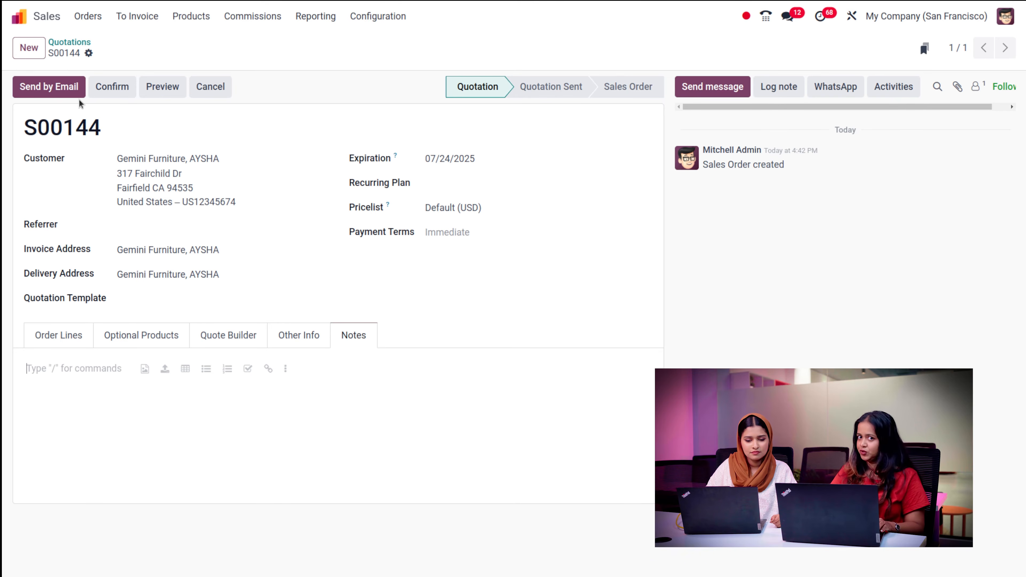
- Fill in the customer contact's e-mail and open the S00144 e-mail draft with Quotation - S00144.pdf
left_click(59, 95)
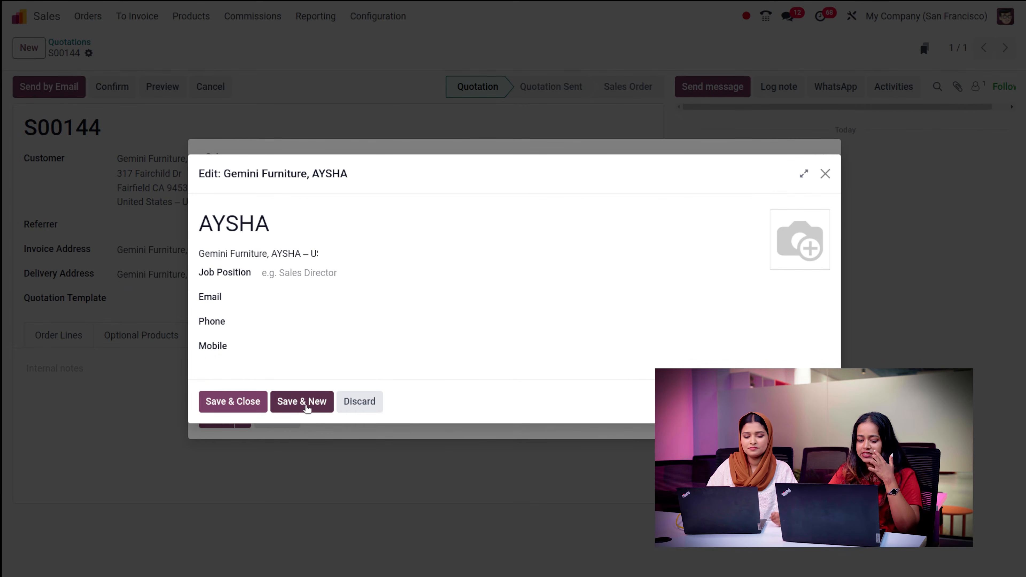
left_click(250, 401)
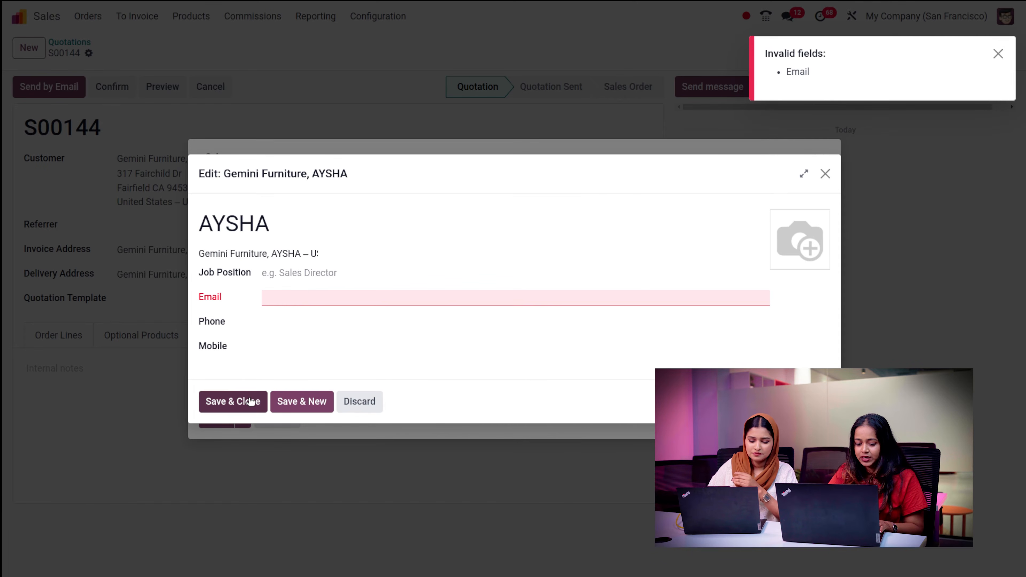
left_click(297, 299)
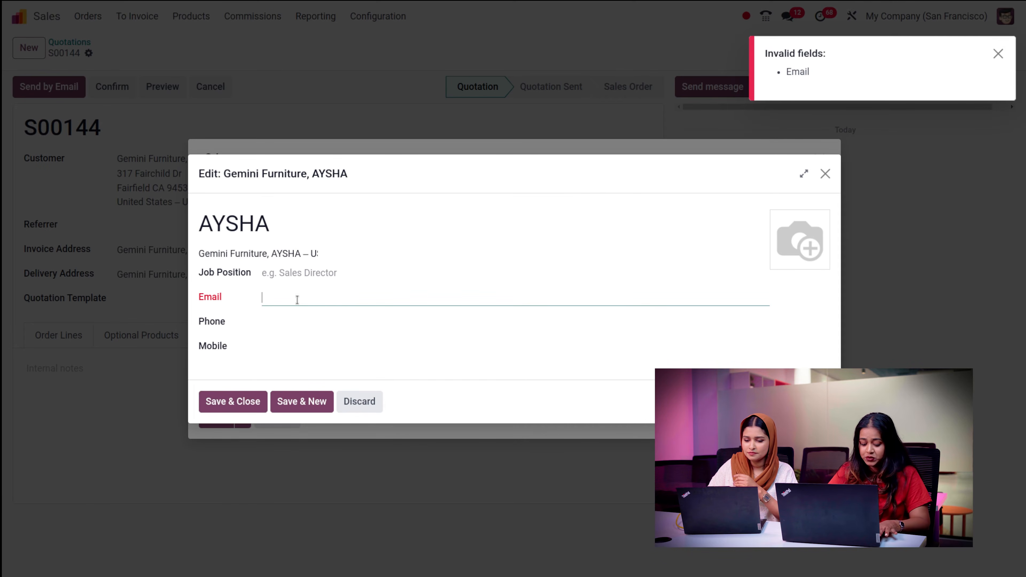
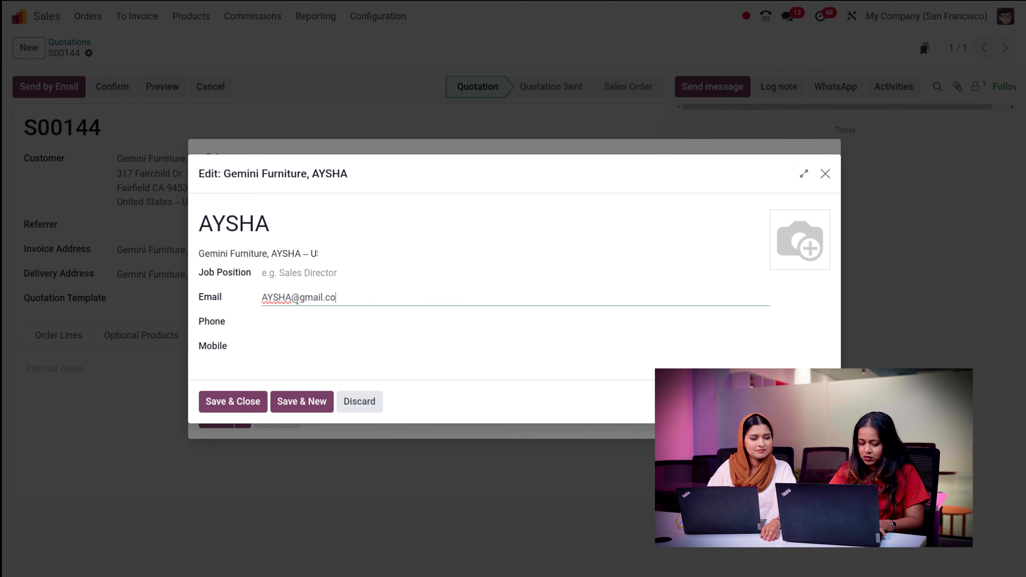
left_click(265, 402)
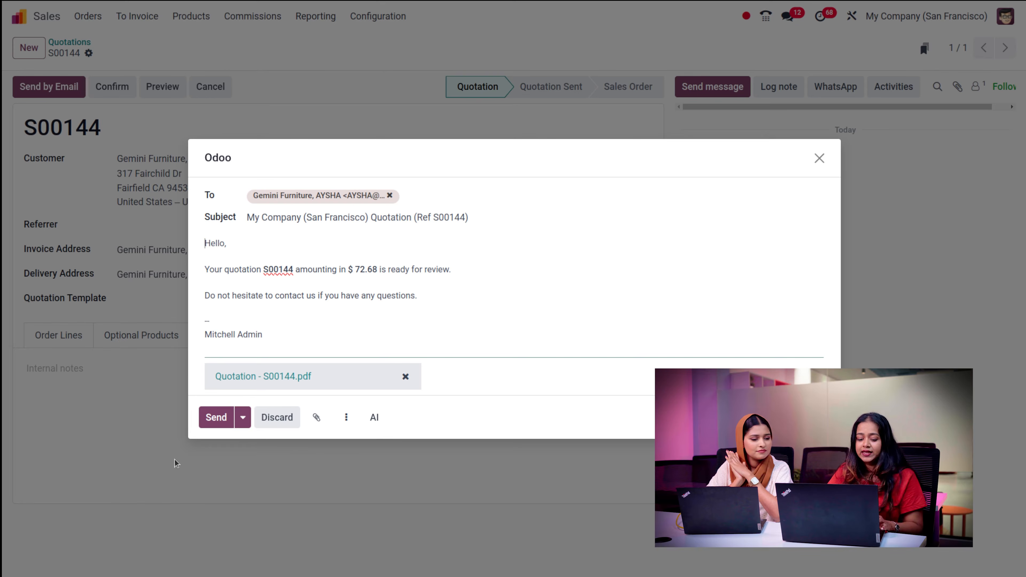
- Send the S00144 quotation e-mail so it becomes Quotation Sent
left_click(214, 415)
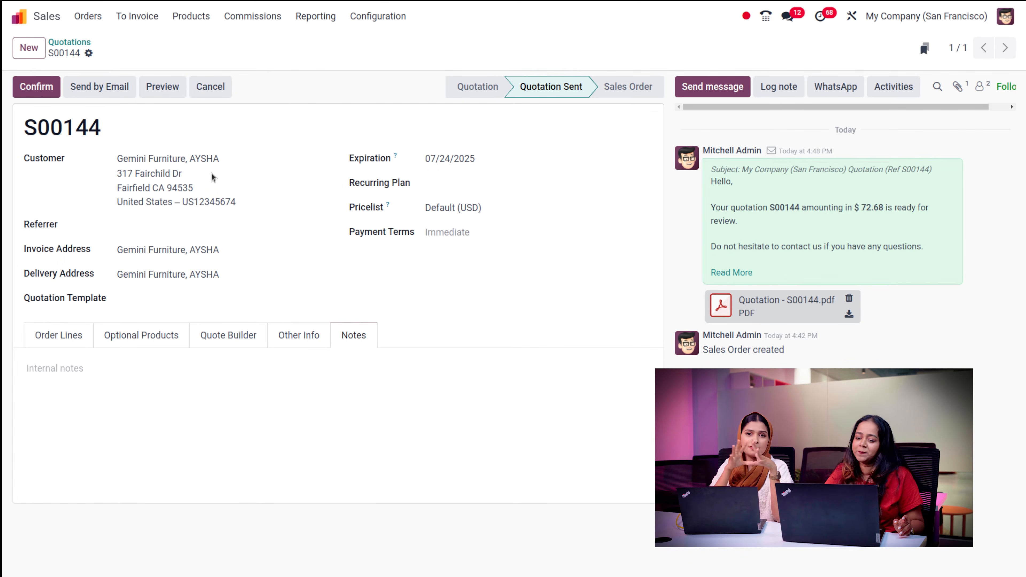
- Try confirming S00144, dismiss the missing vendor price error, check order lines, return to Quotations
left_click(43, 88)
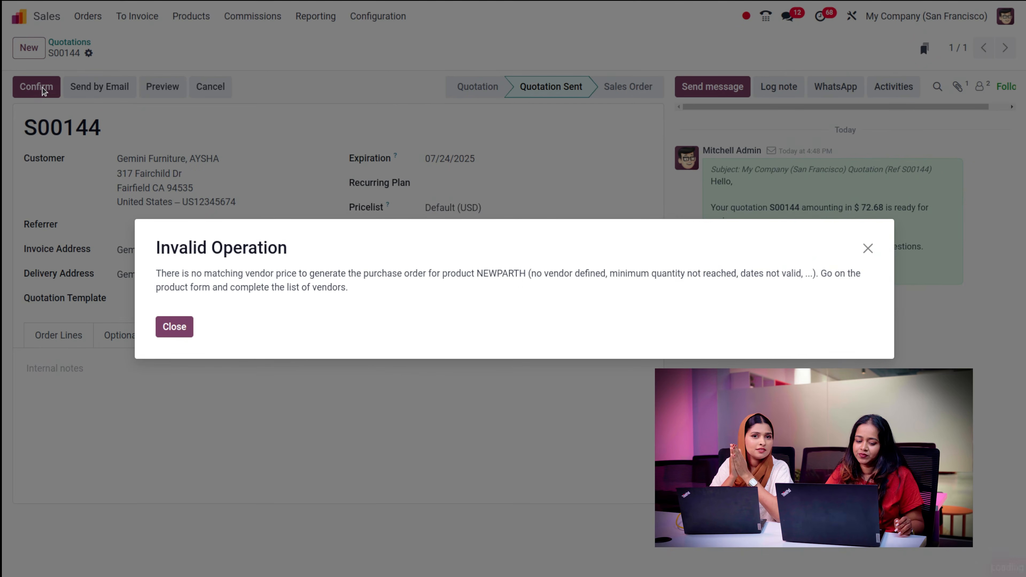
left_click(170, 327)
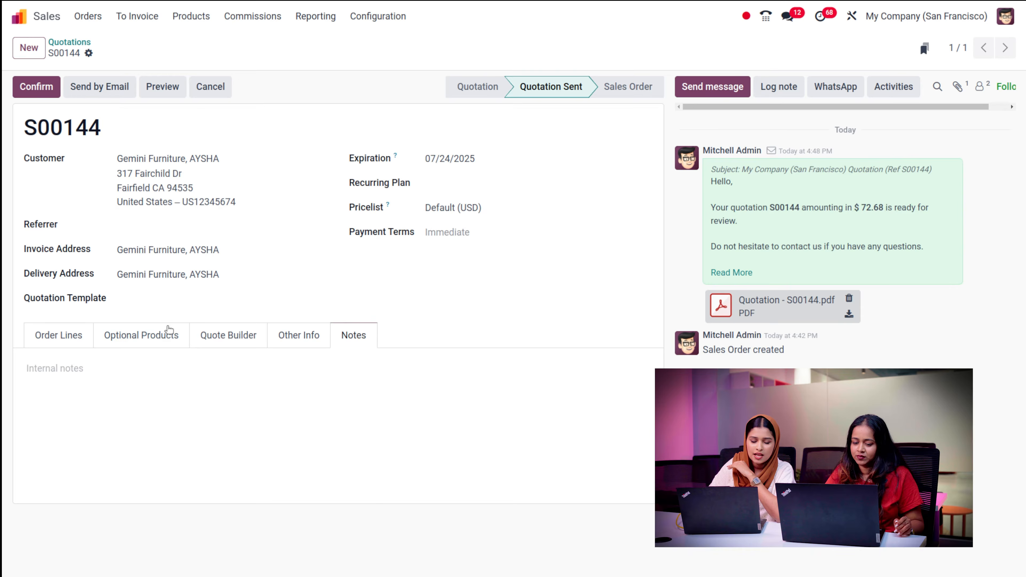
left_click(61, 341)
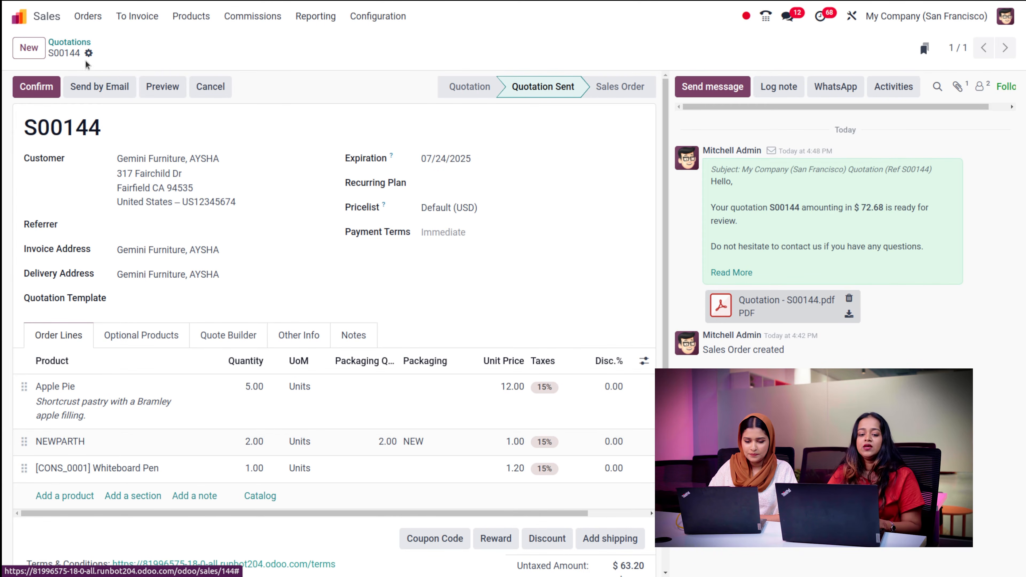
left_click(75, 42)
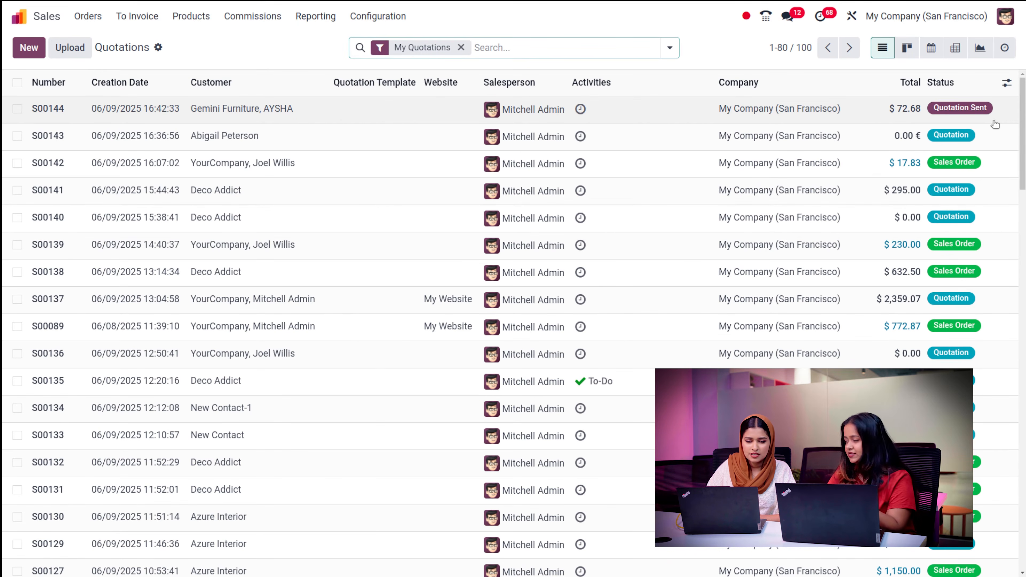
- List the 105 sales orders with their To Invoice and Fully Invoiced statuses
left_click(80, 24)
left_click(101, 58)
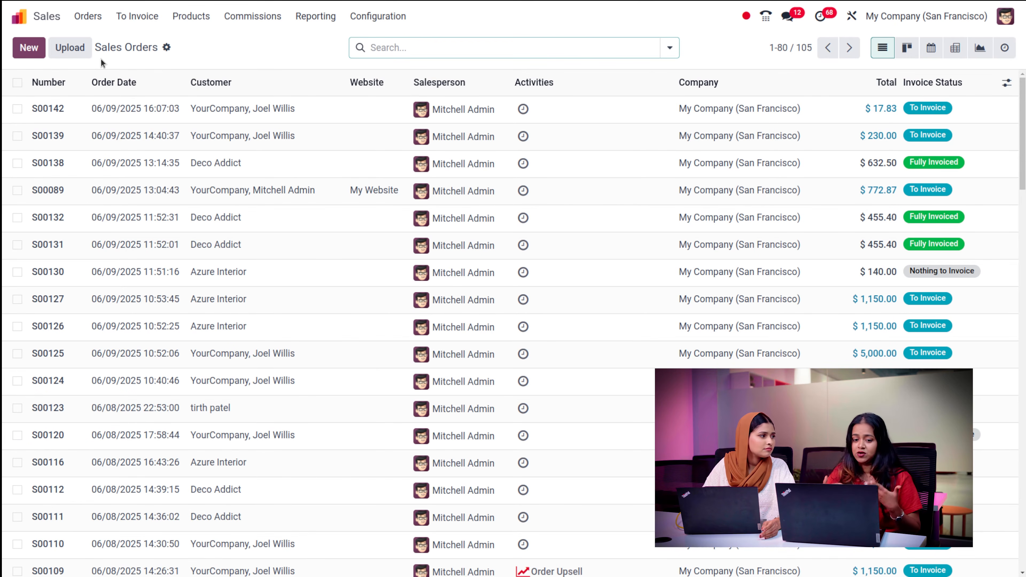
left_click(86, 17)
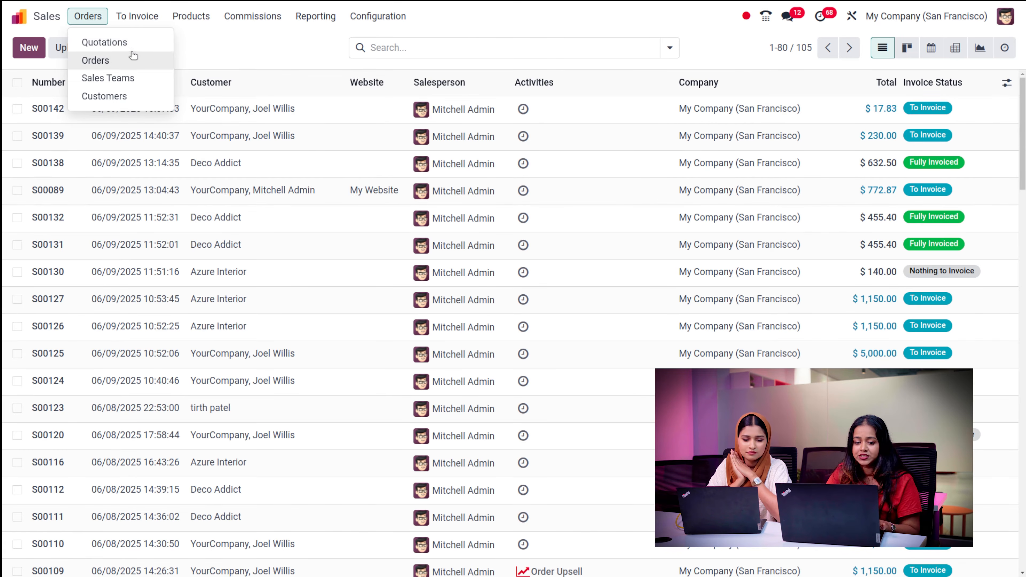
left_click(95, 40)
left_click(88, 17)
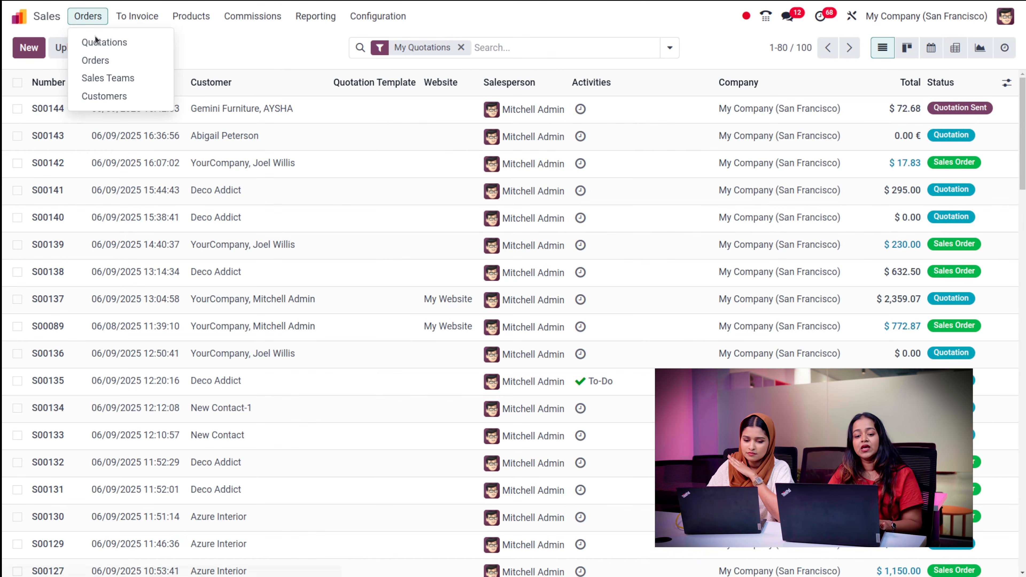
left_click(110, 62)
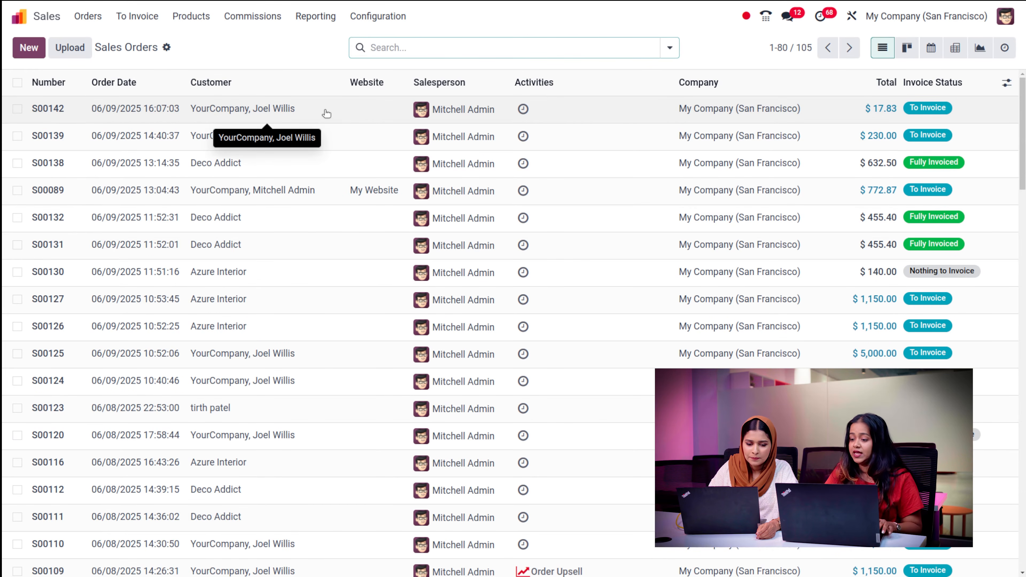
- Open sales order S00142 and bring up its invoice-creation dialog
left_click(310, 113)
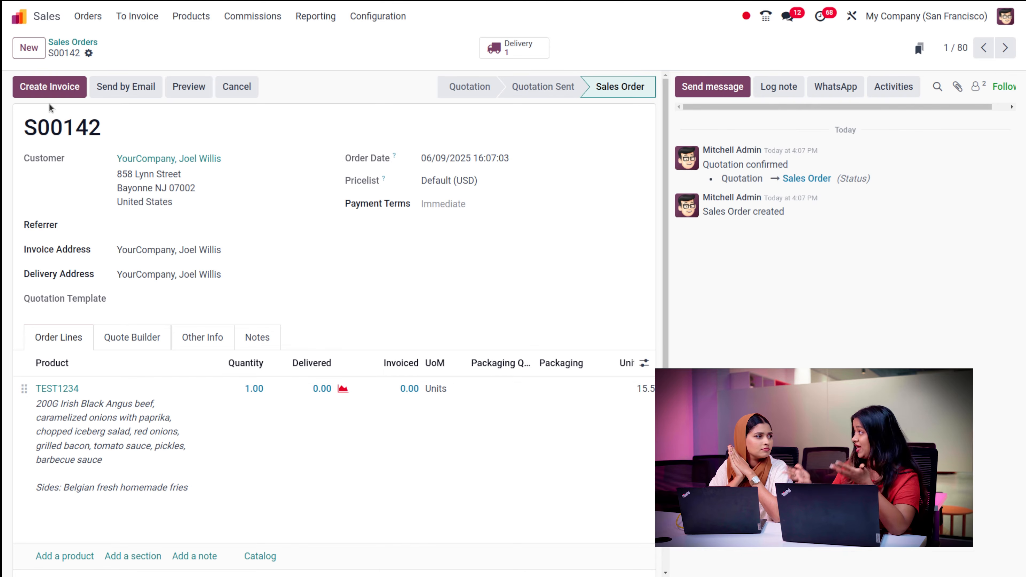
left_click(40, 92)
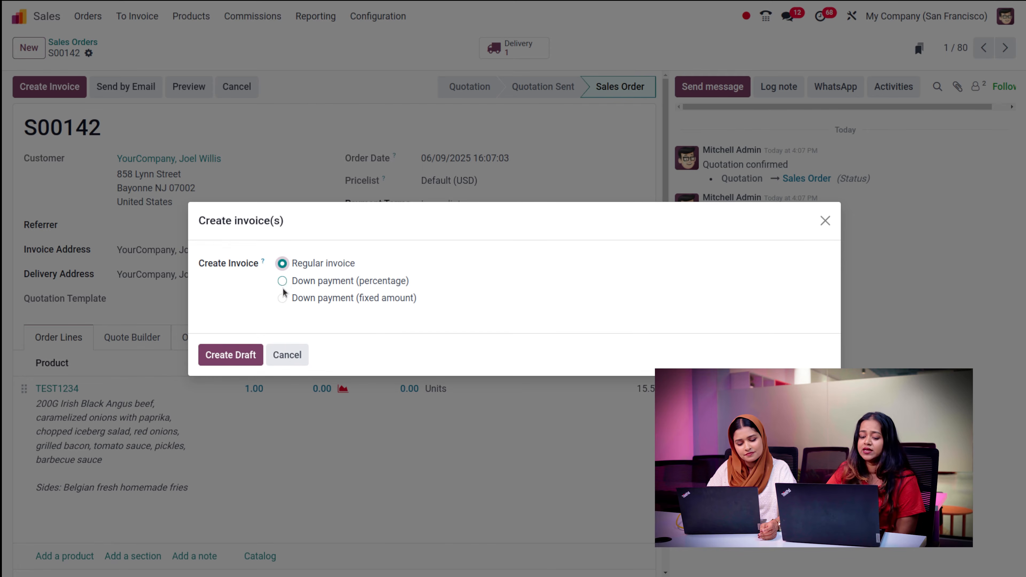
- Create a draft Regular invoice from S00142: TEST1234, 1.00 at 15.50 plus 15% tax
left_click(242, 364)
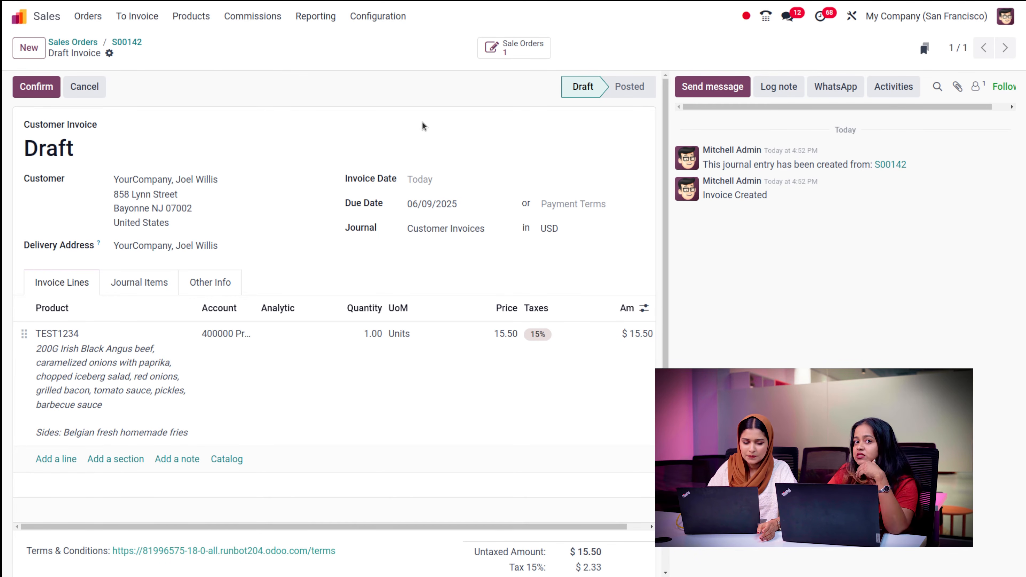
- Confirm the S00142 draft invoice so it posts as INV/2025/00037
left_click(32, 93)
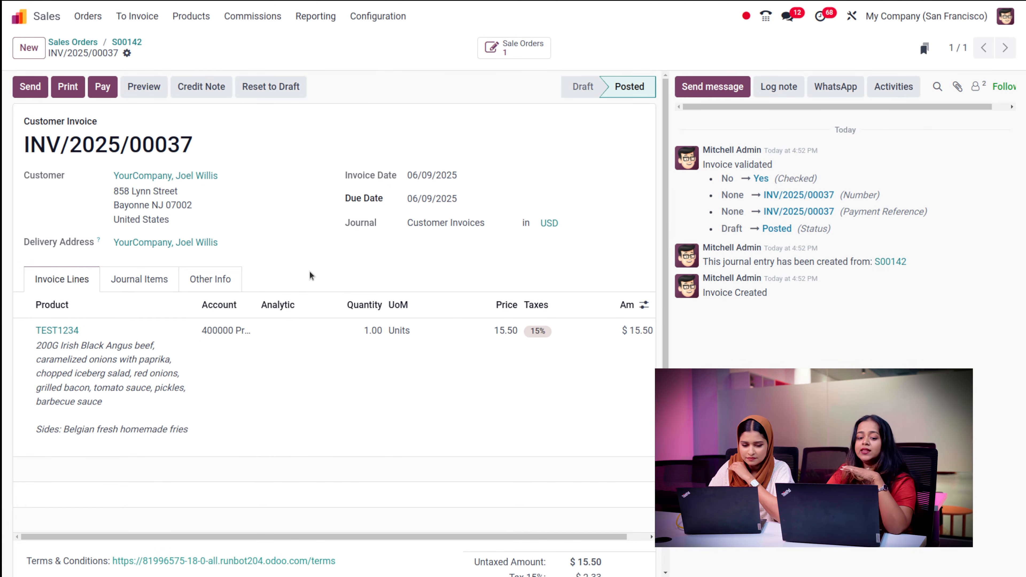
- Register a $17.83 Bank payment on INV/2025/00037, keeping Manual Payment as the method
left_click(104, 85)
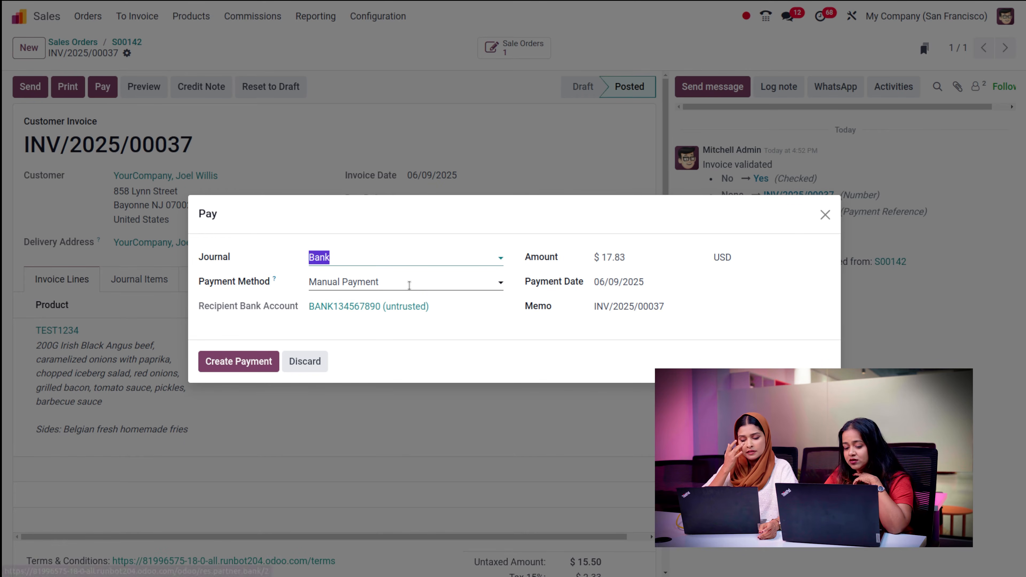
left_click(409, 284)
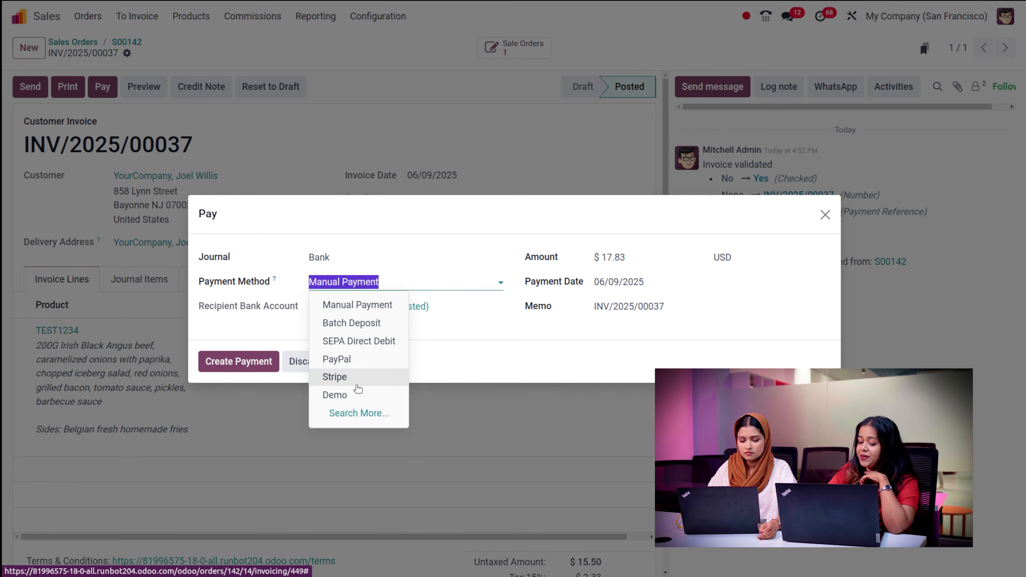
left_click(466, 208)
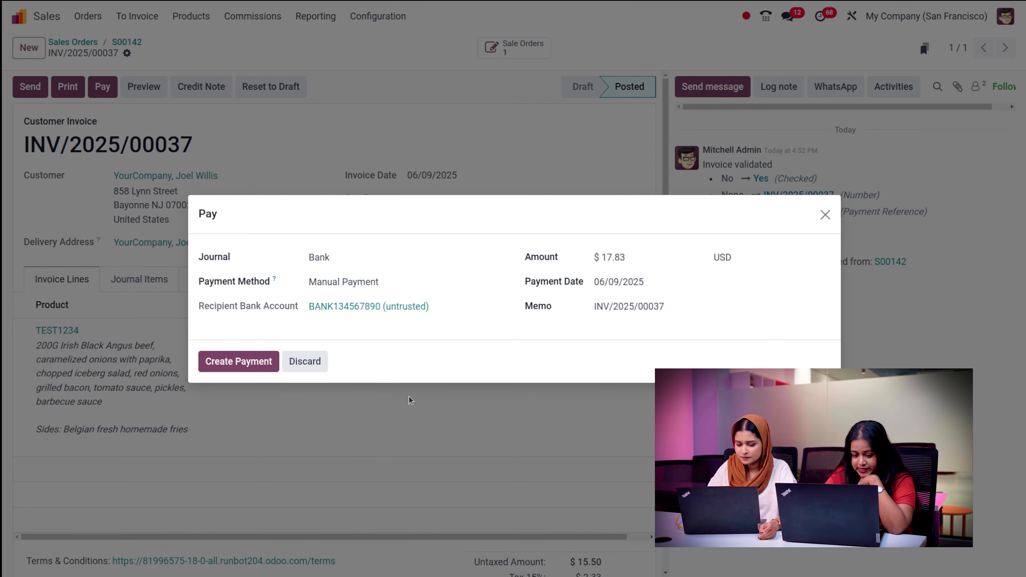
left_click(267, 359)
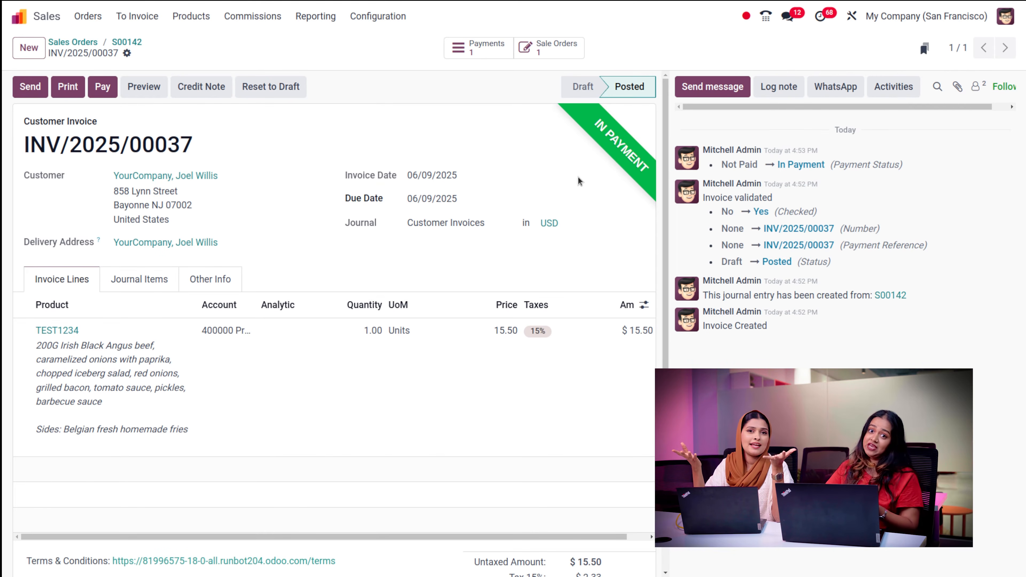
- Go to Orders > Sales Teams to see the five team cards
left_click(83, 18)
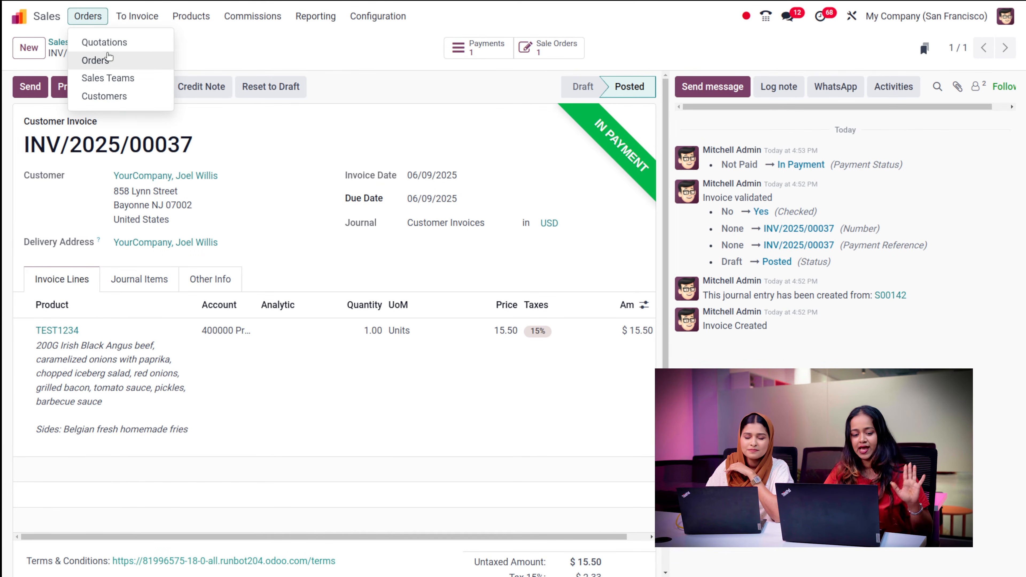
left_click(129, 87)
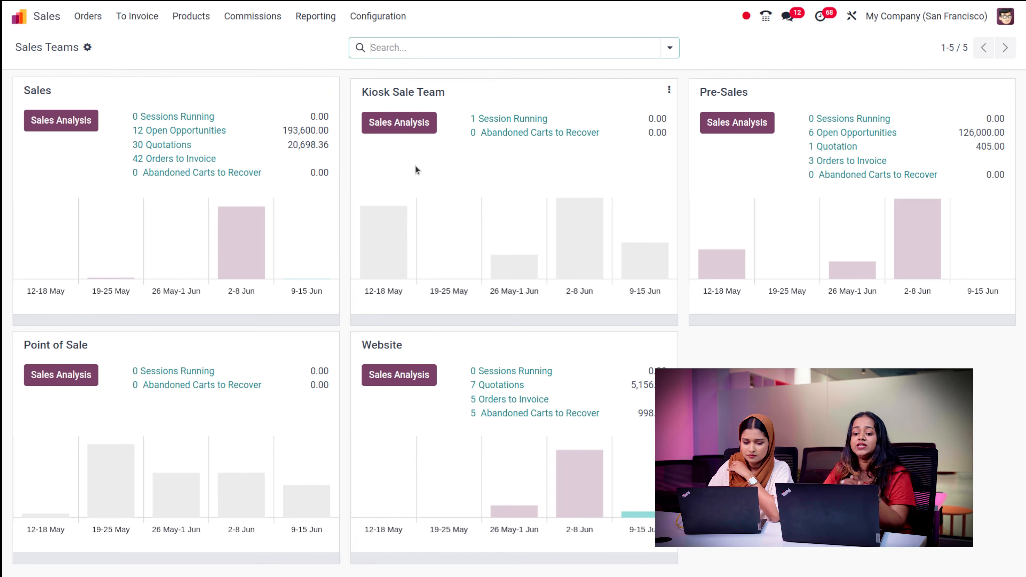
- Open the Sales team's Sales Analysis, a line graph of 28.46k Qty Ordered for June 2025
left_click(366, 16)
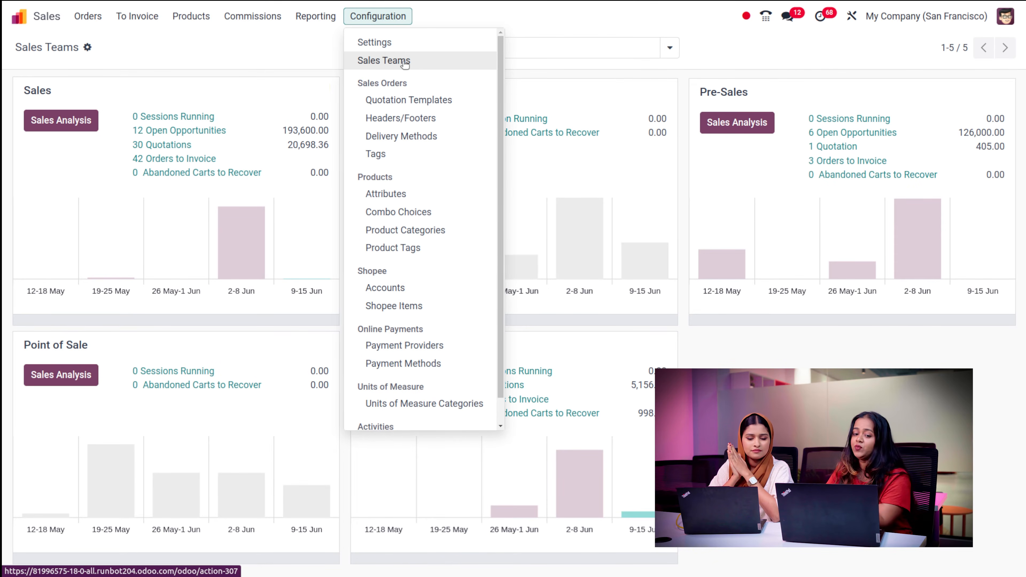
left_click(205, 47)
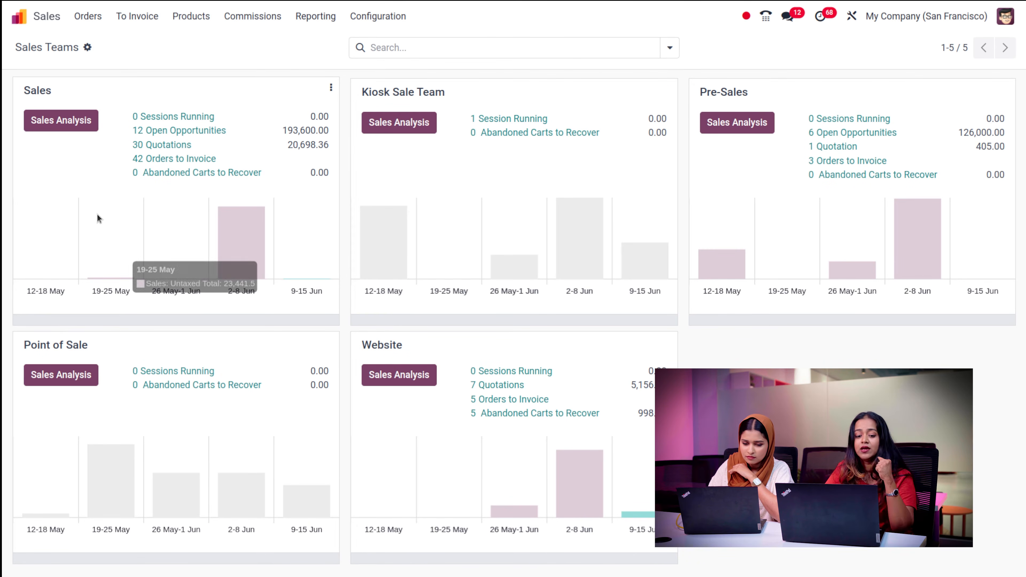
left_click(68, 126)
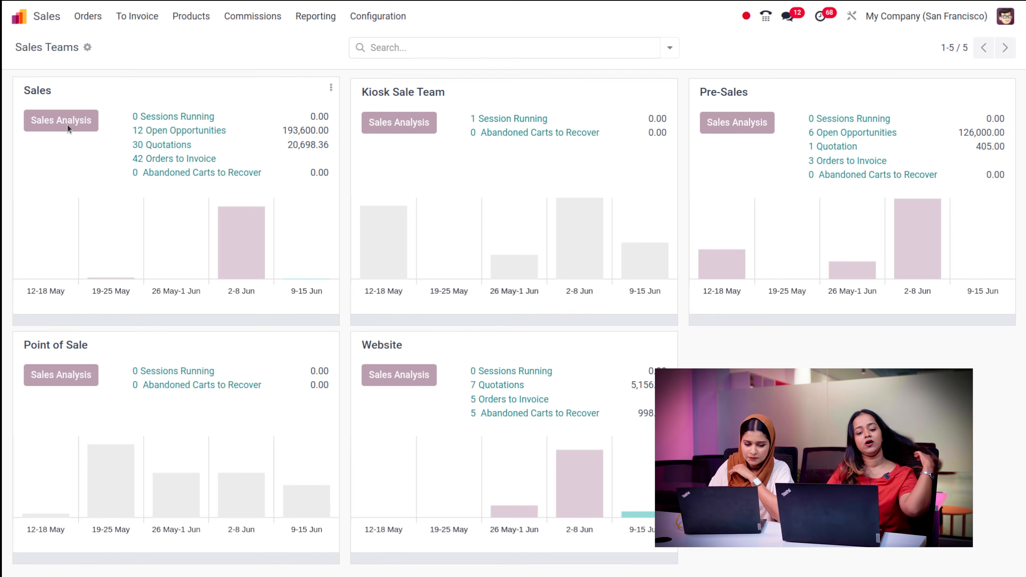
mouse_move(337, 254)
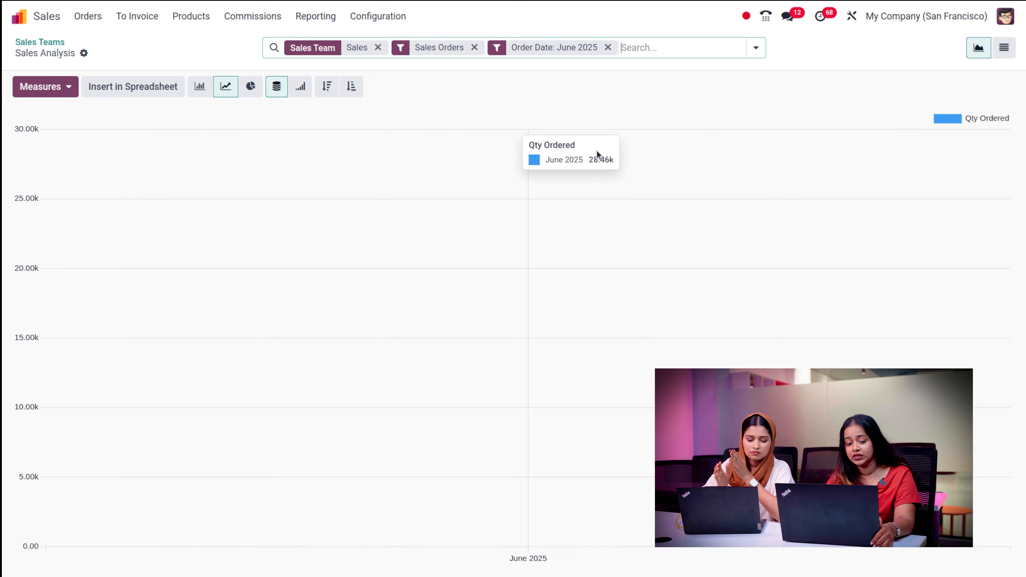
- Switch the Sales team analysis from chart to a list of 109 order lines
left_click(58, 85)
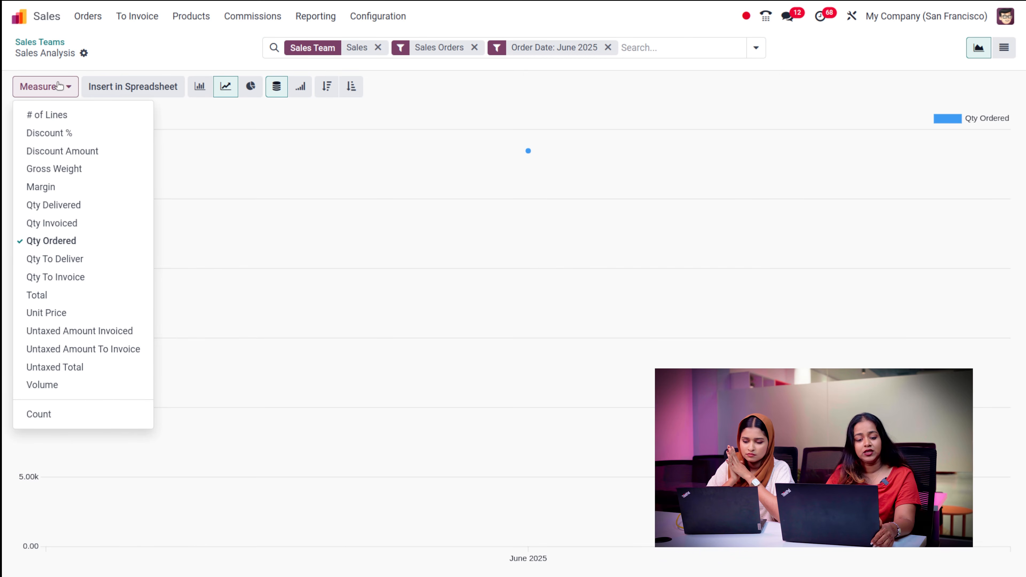
left_click(323, 107)
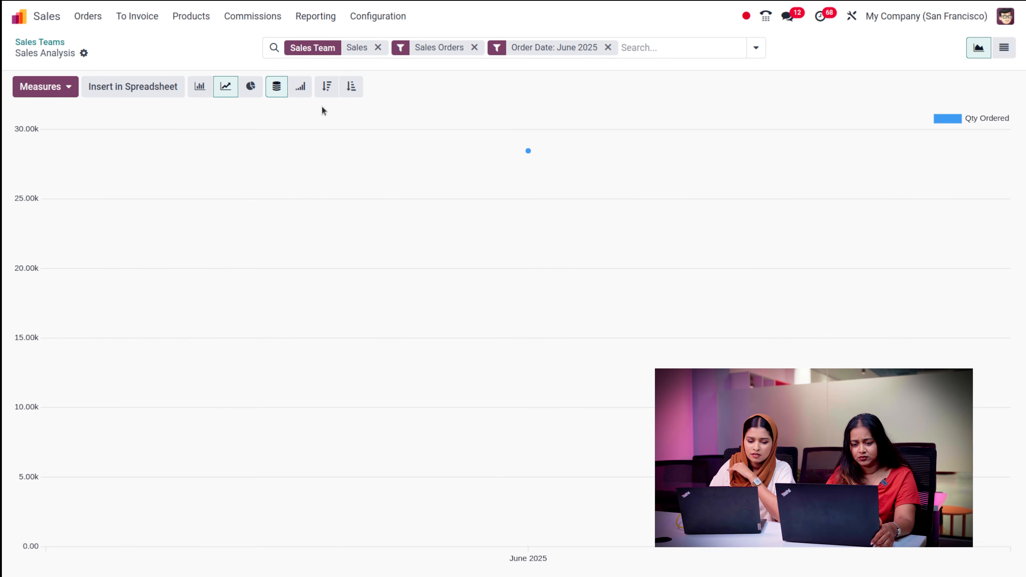
left_click(204, 88)
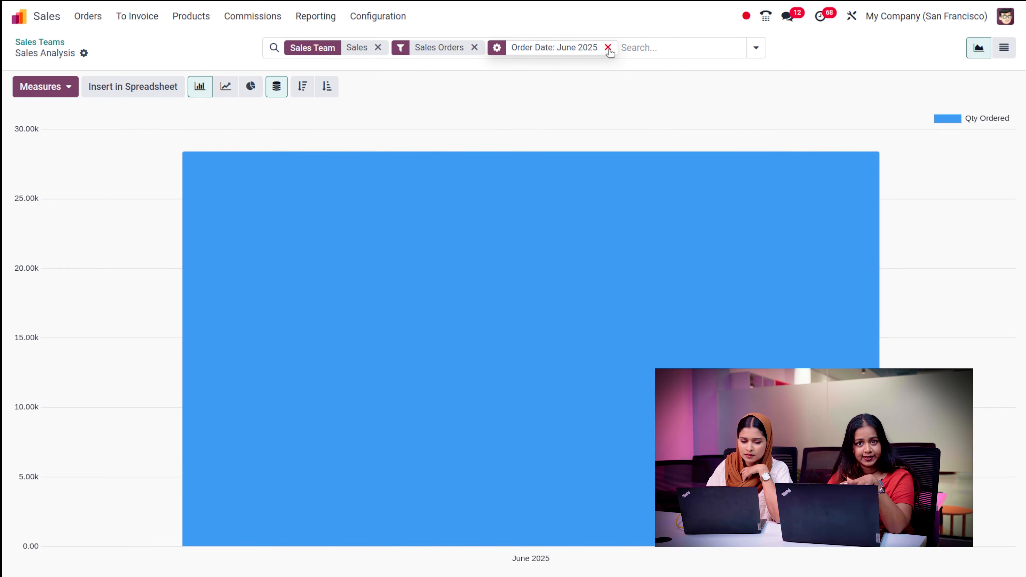
left_click(1006, 54)
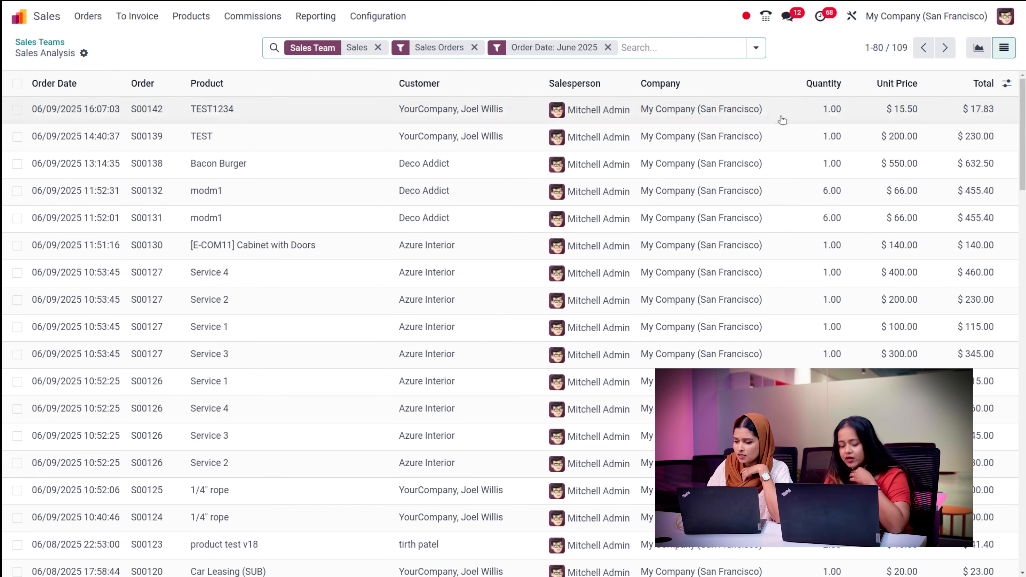
- Go back through the breadcrumb to the Sales Teams dashboard showing 30 quotations and 42 orders to invoice
left_click(31, 43)
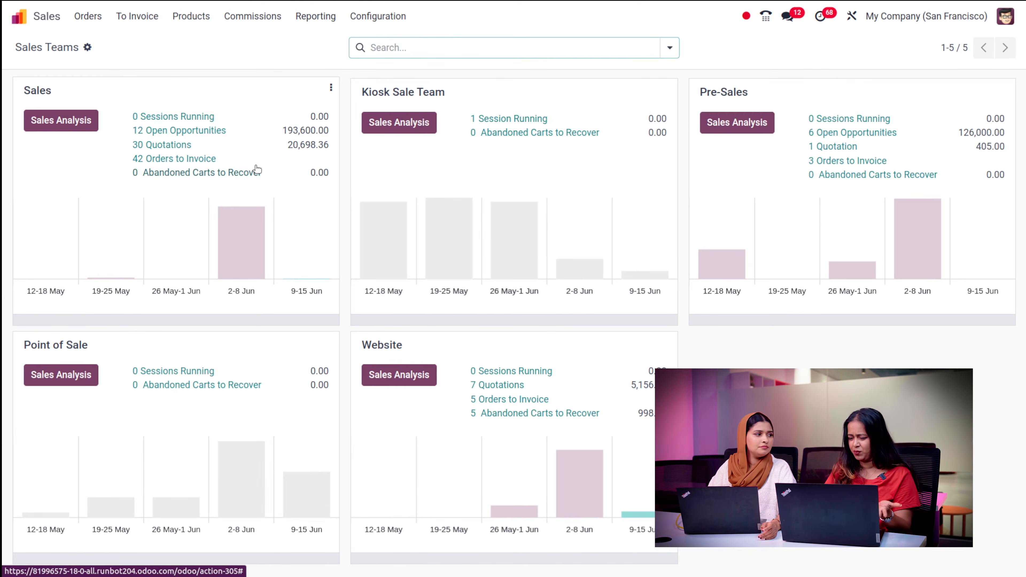
mouse_move(233, 257)
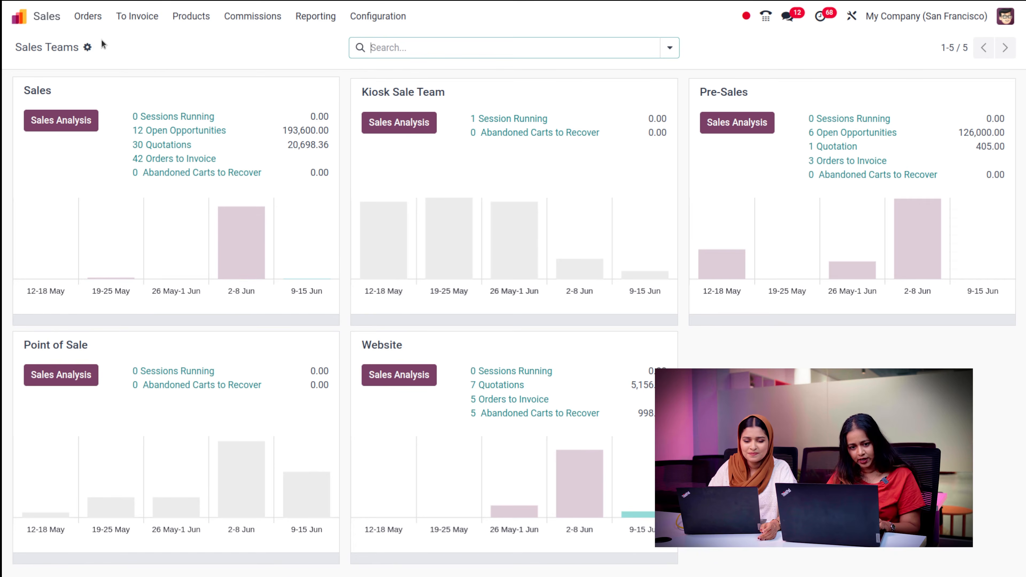
left_click(88, 16)
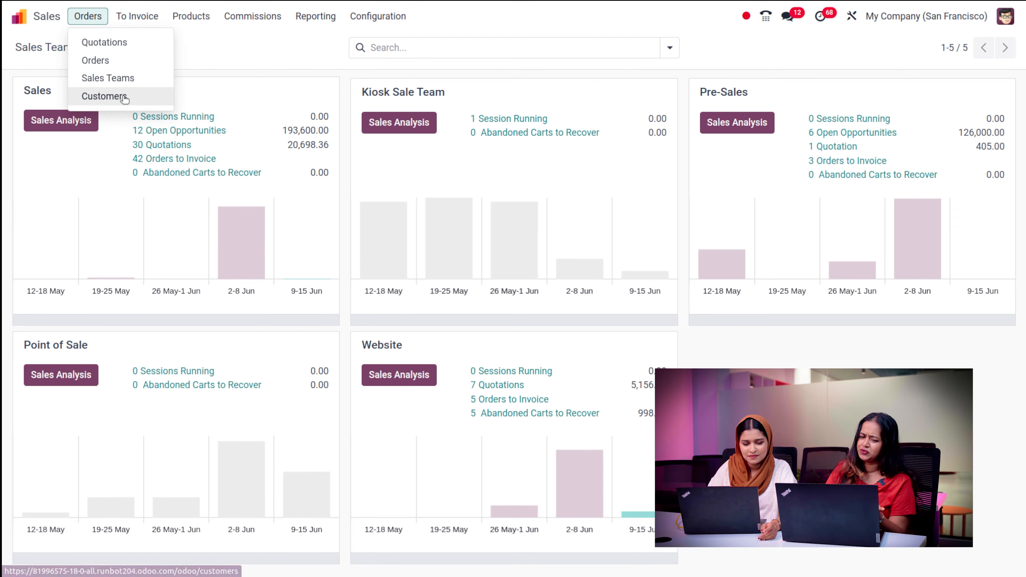
- Open Customers and display the 11 customers in List view
left_click(122, 97)
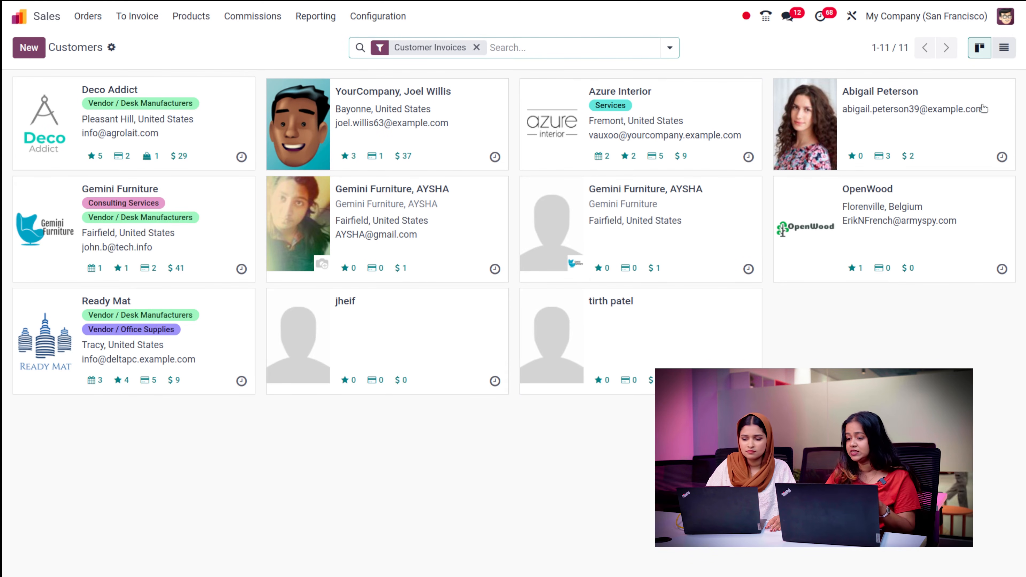
left_click(1005, 48)
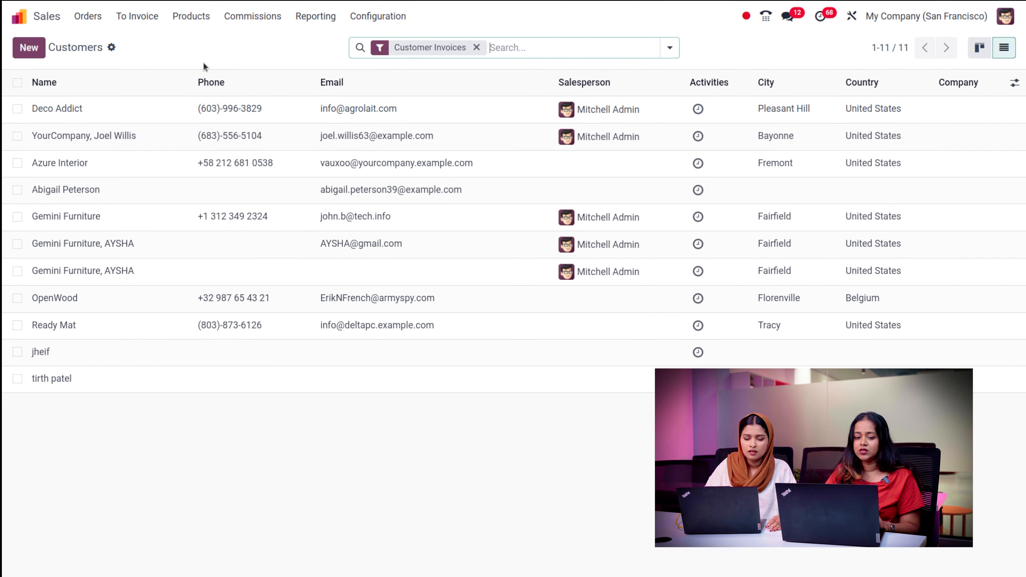
left_click(126, 25)
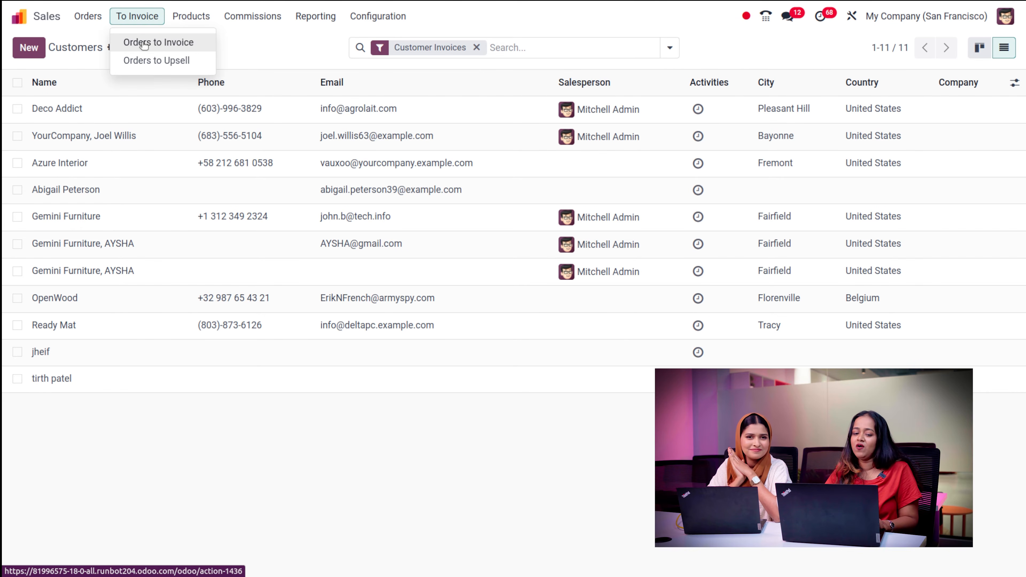
- Scroll through the 50 Orders to Invoice, then open Orders to Upsell
left_click(152, 44)
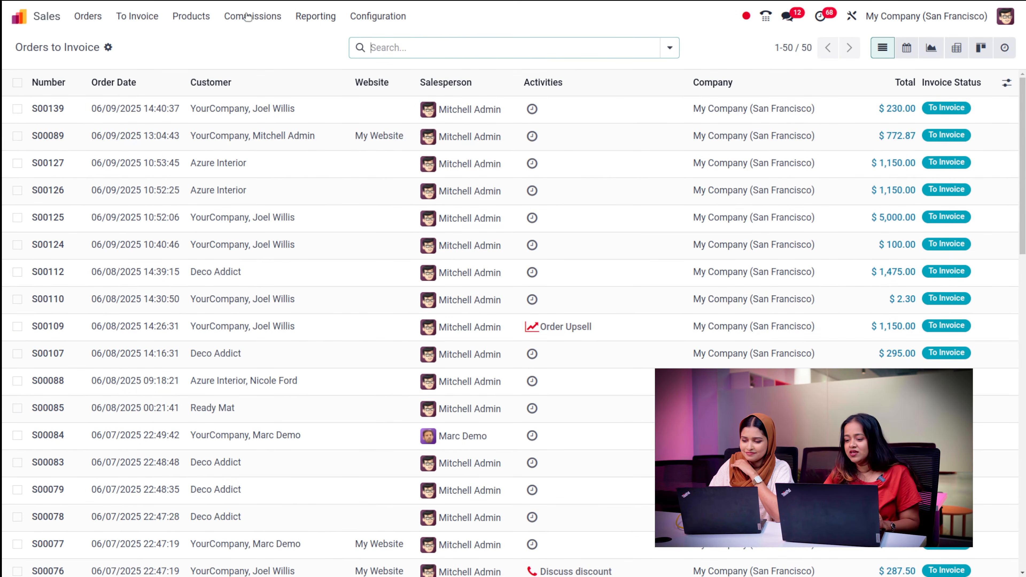
scroll(307, 202, "down", 10)
scroll(307, 202, "up", 10)
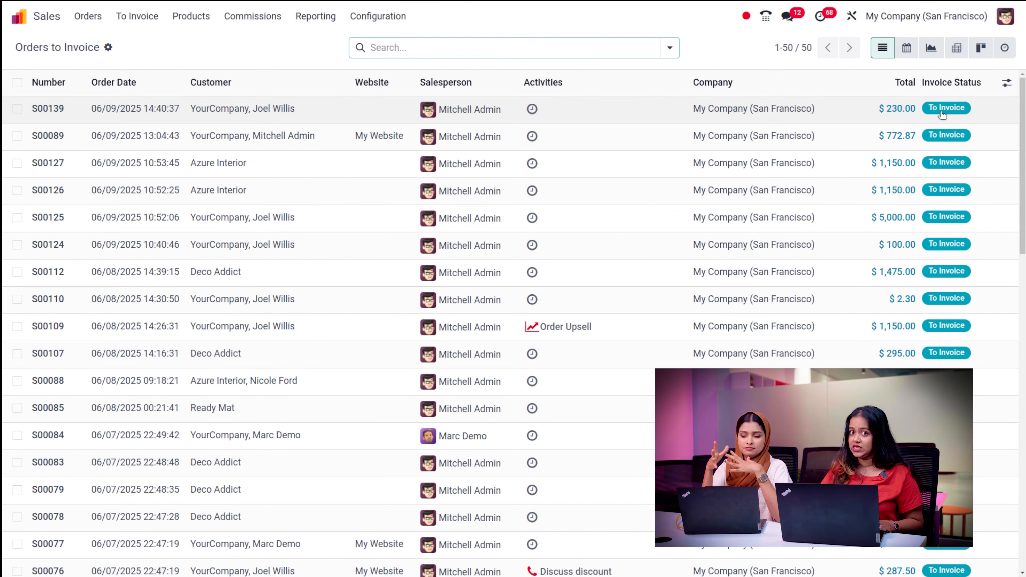
scroll(942, 116, "down", 15)
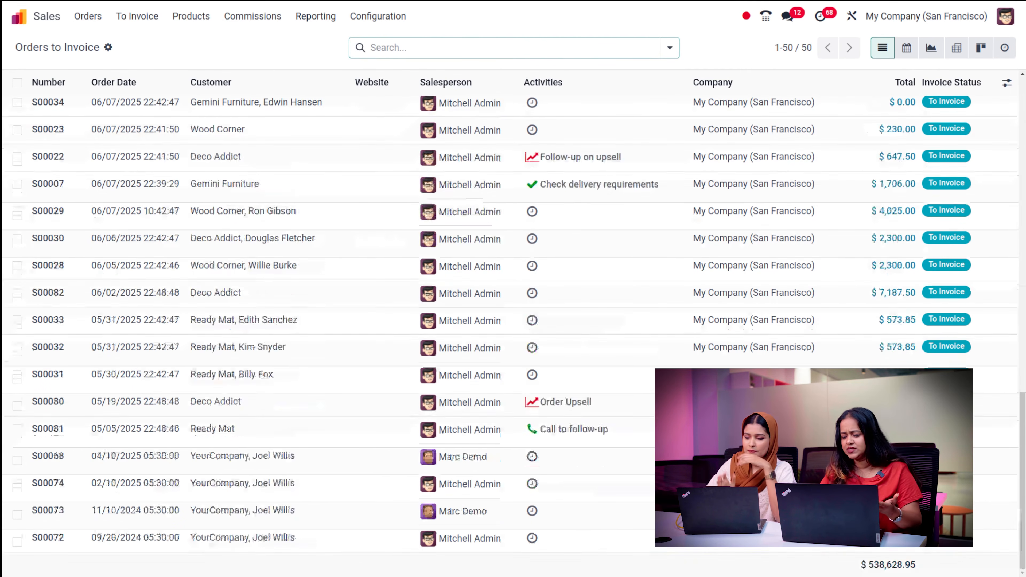
scroll(513, 323, "up", 15)
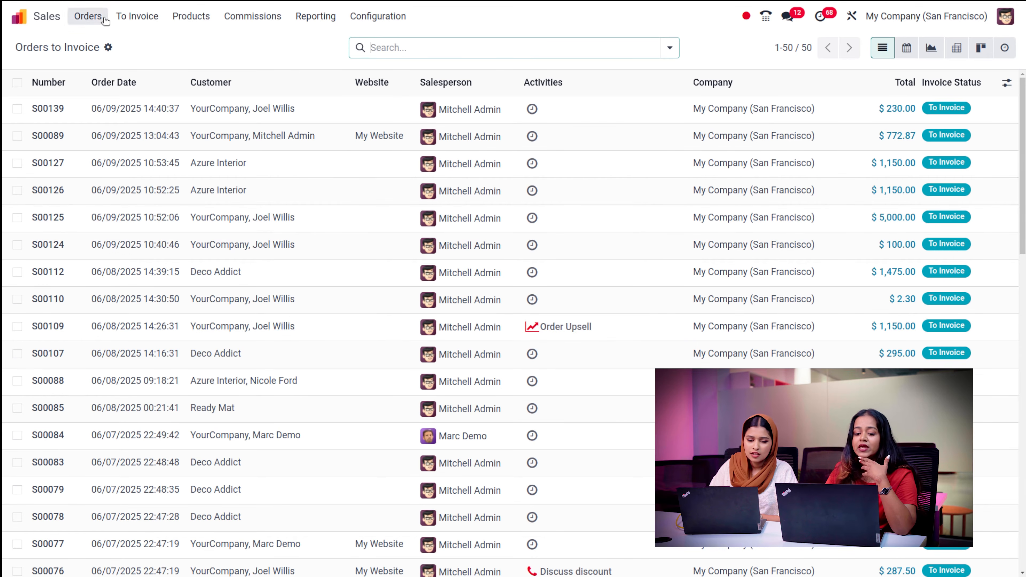
left_click(145, 16)
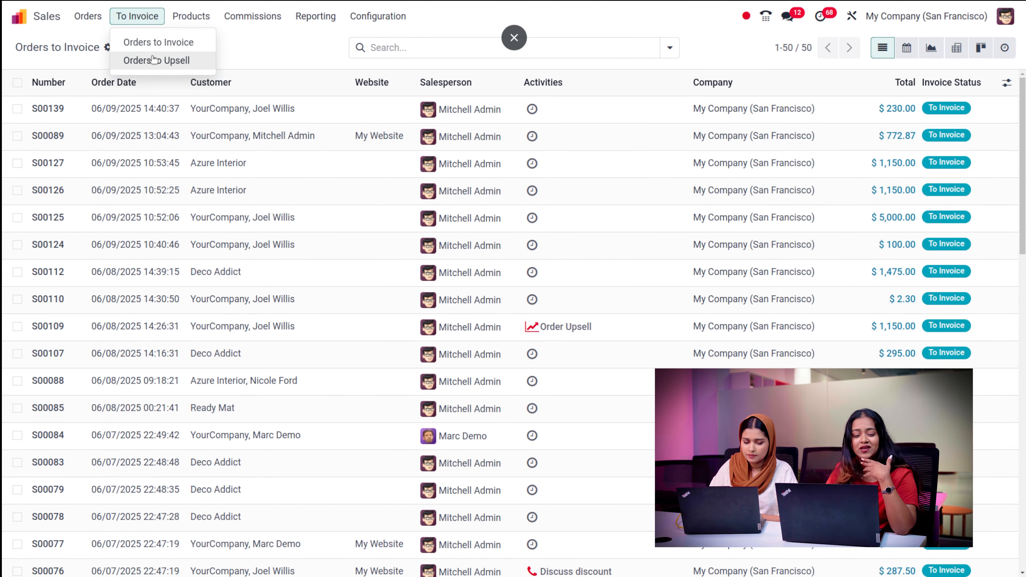
left_click(156, 61)
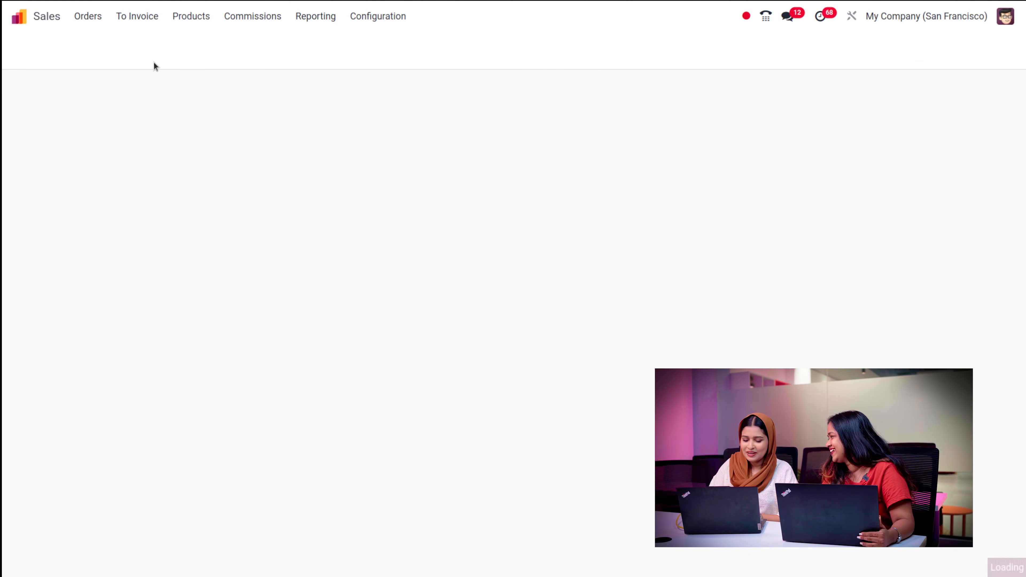
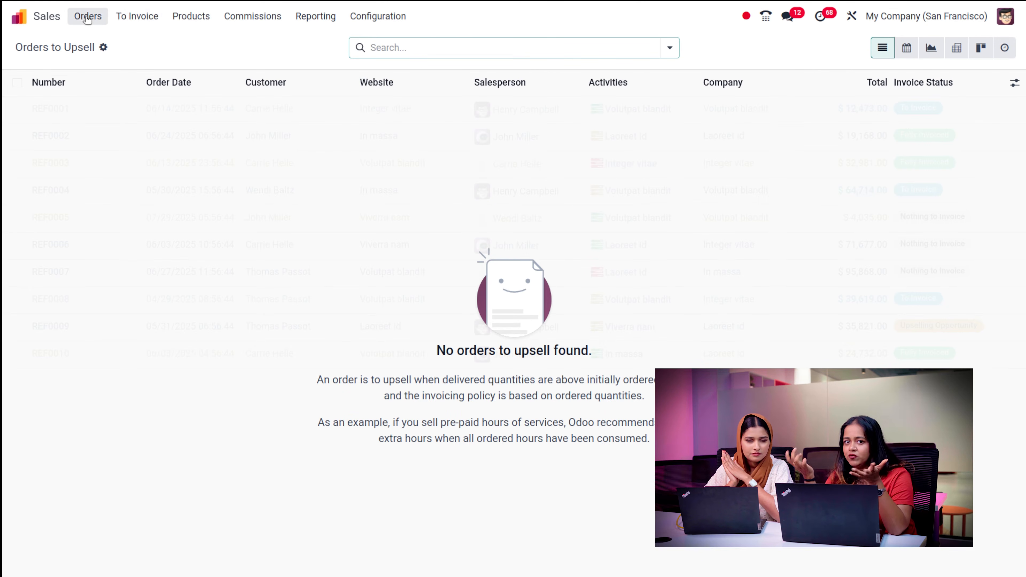
- Open sales order S00139 from the Orders list, check the TEST line, and open its delivery
left_click(146, 19)
mouse_move(86, 17)
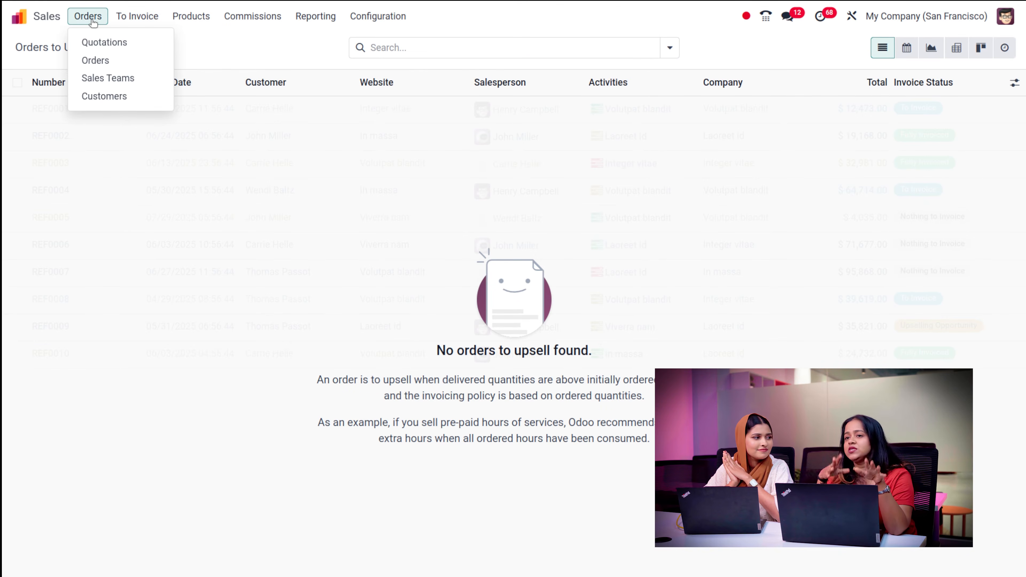
left_click(117, 62)
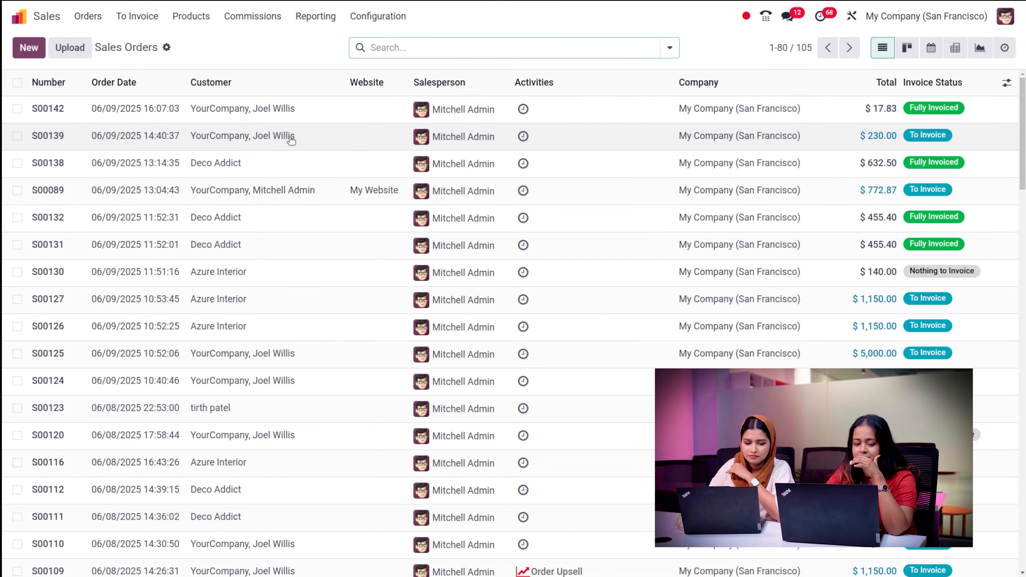
left_click(244, 138)
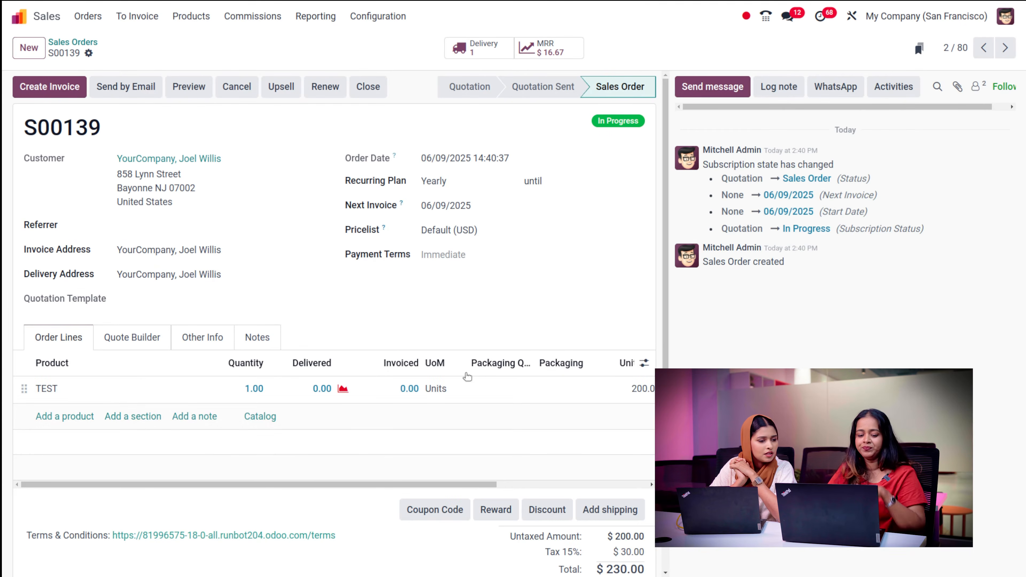
left_click(318, 389)
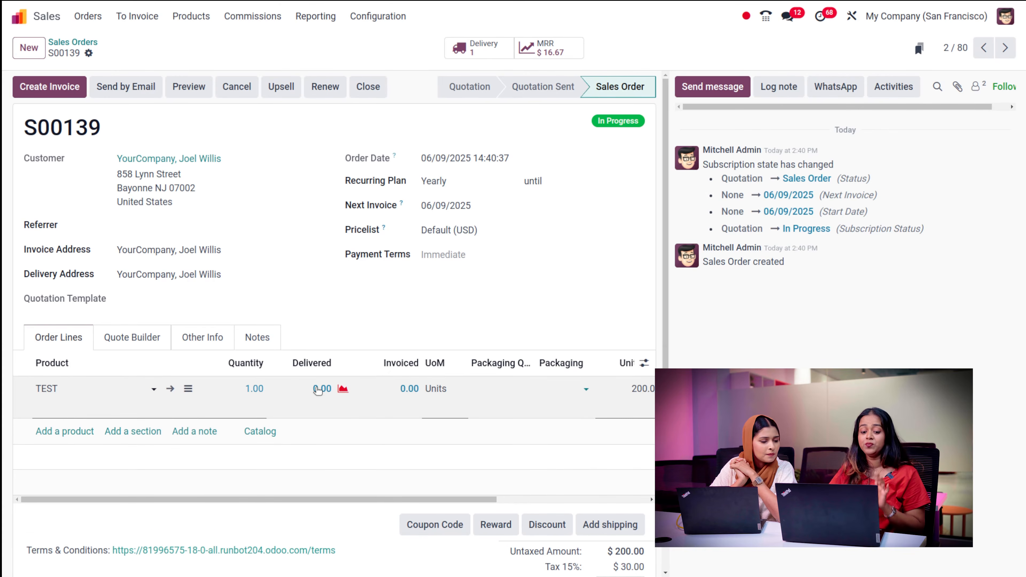
left_click(487, 47)
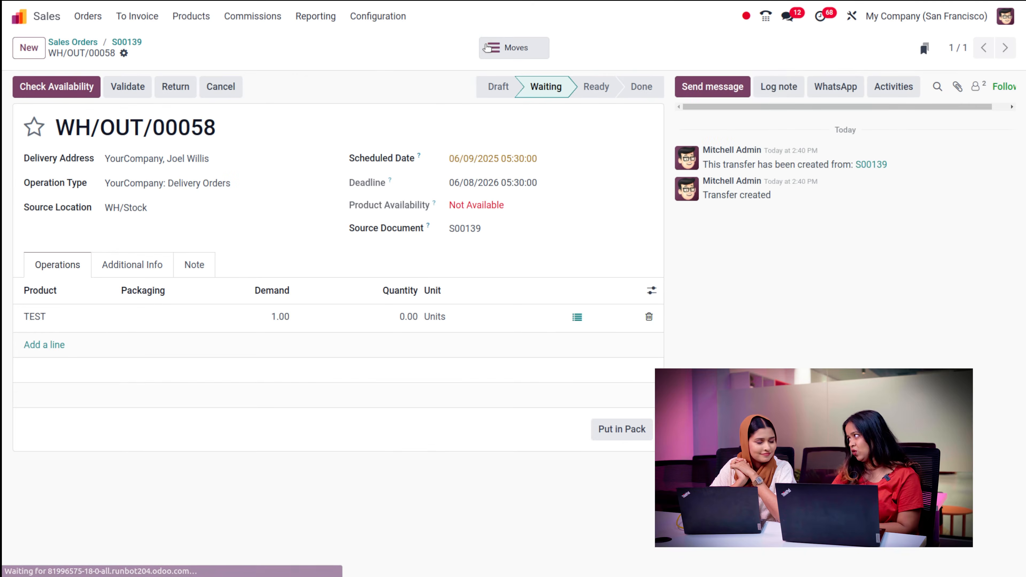
- Set the TEST quantity on delivery WH/OUT/00058 to 2 and save the transfer
left_click(399, 318)
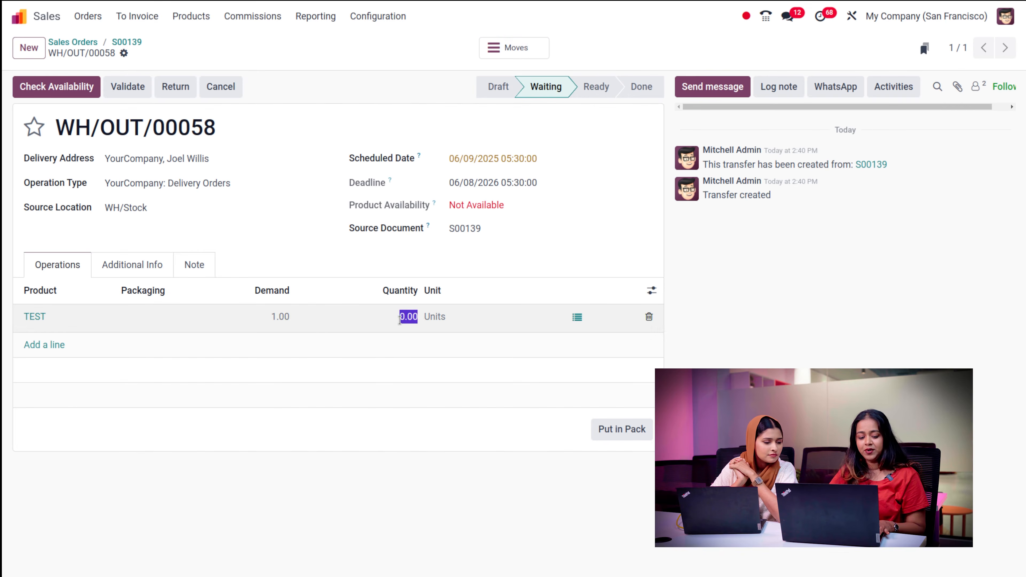
type("2")
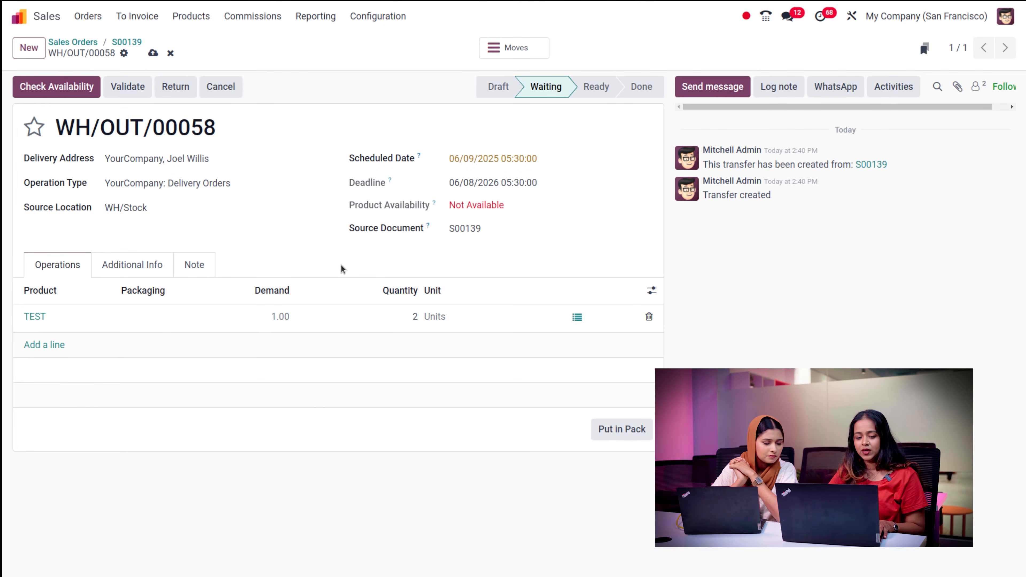
left_click(154, 53)
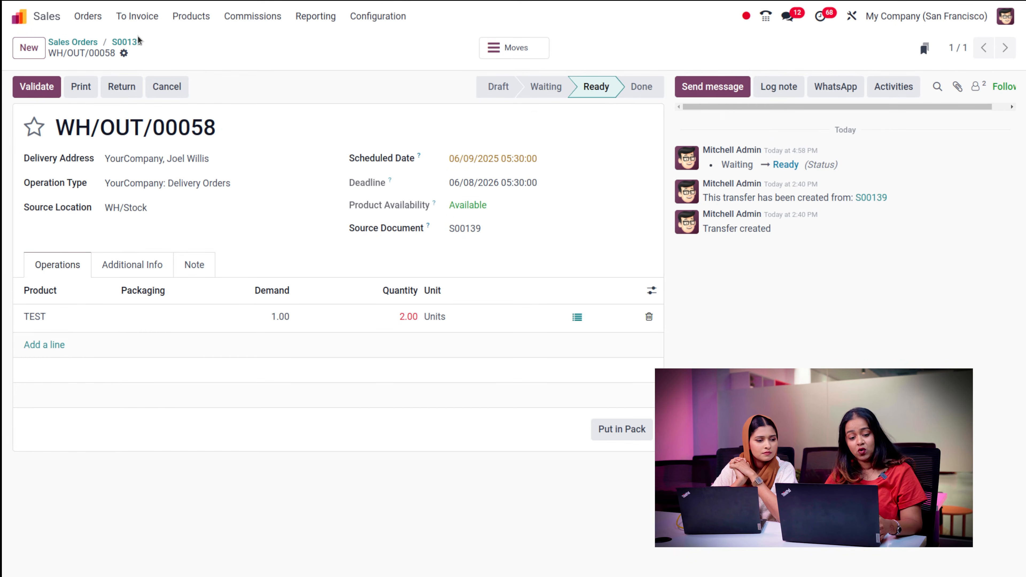
left_click(152, 18)
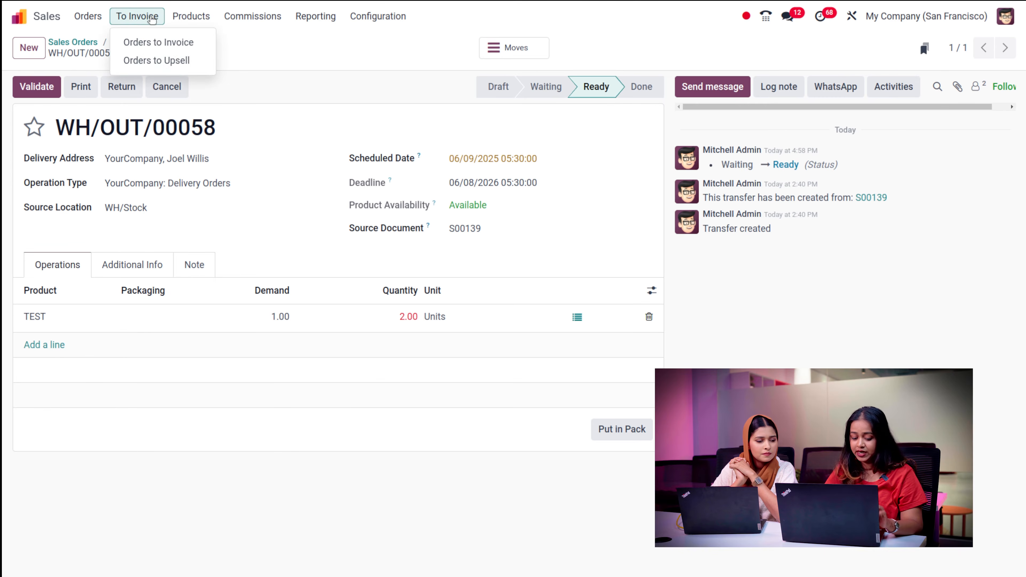
- Check the empty Orders to Upsell list, then confirm draft invoice INV/2025/00039 for S00147
left_click(171, 64)
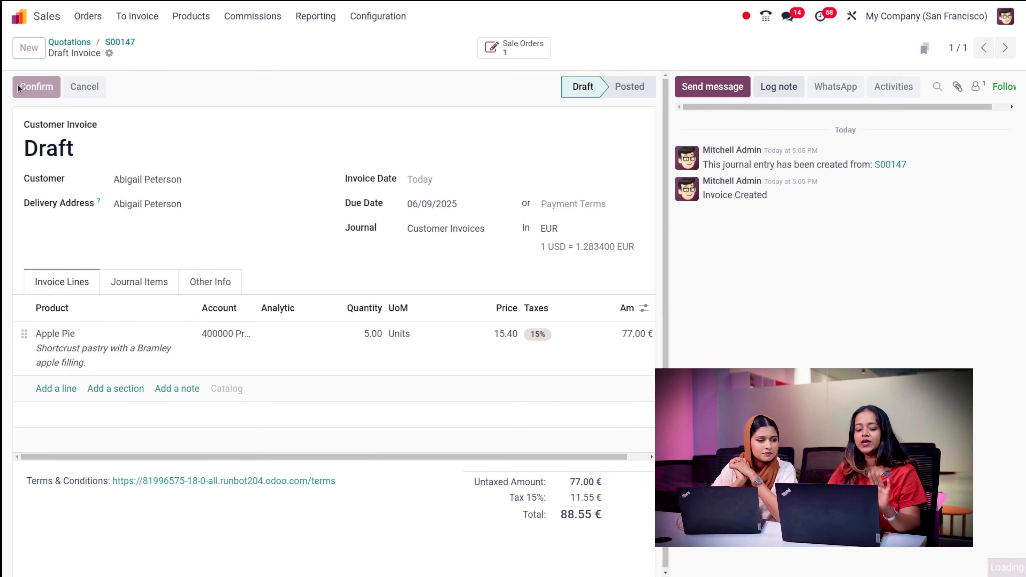
left_click(20, 86)
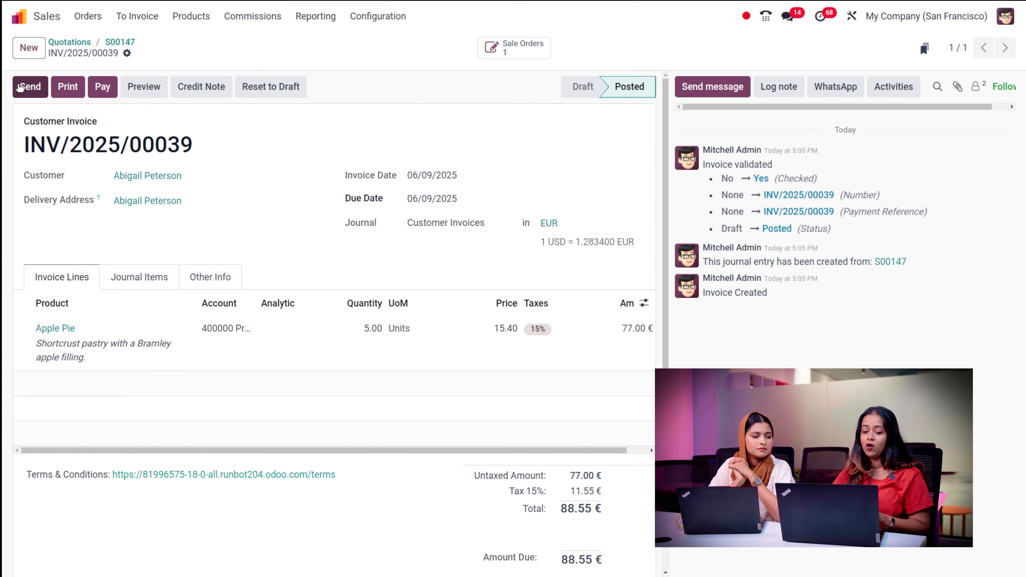
- Set Apple Pie quantity to 10 on WH/OUT/00064, validate it, and return to S00147
left_click(120, 42)
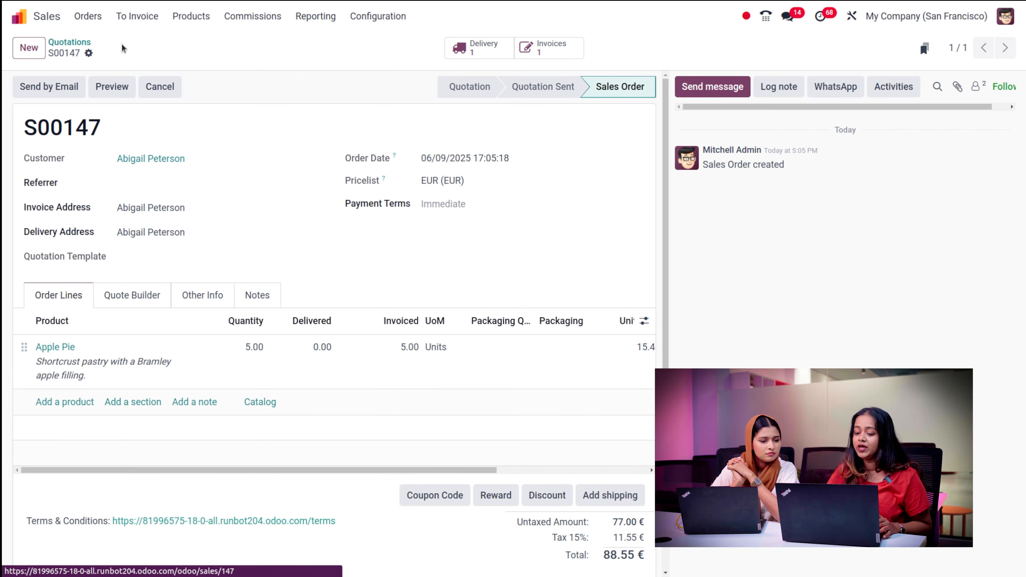
left_click(486, 50)
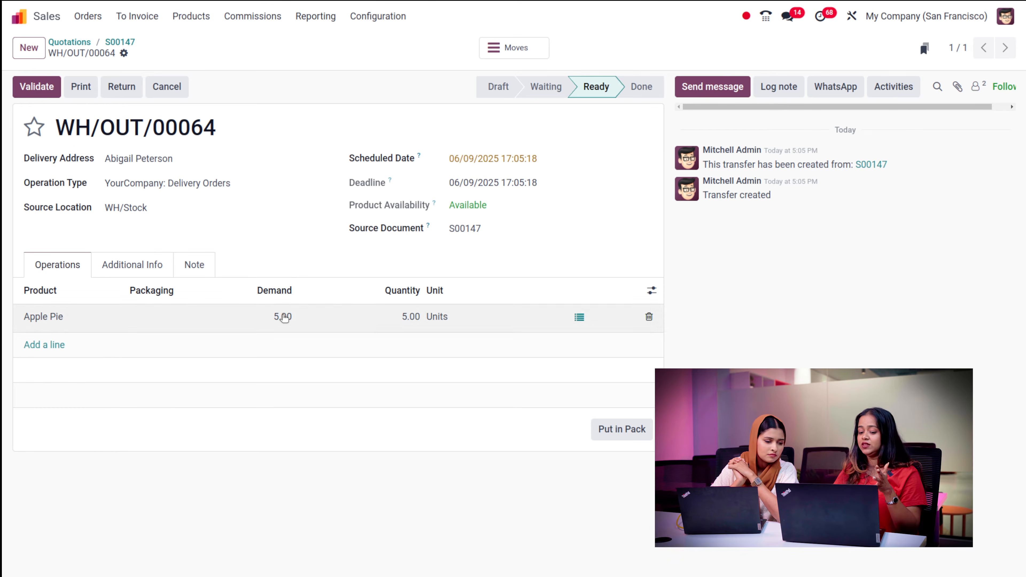
left_click(406, 317)
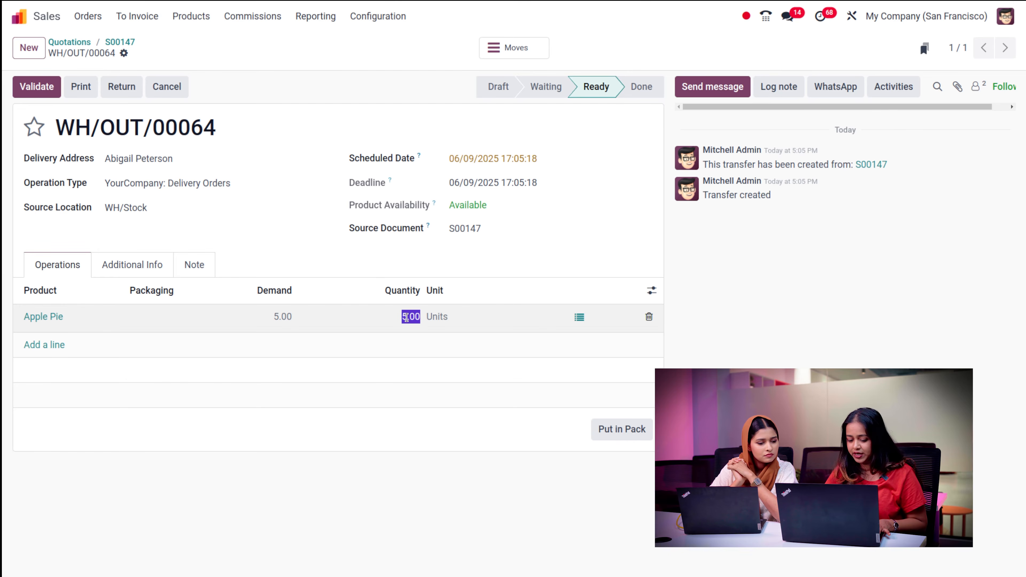
type("10")
left_click(265, 165)
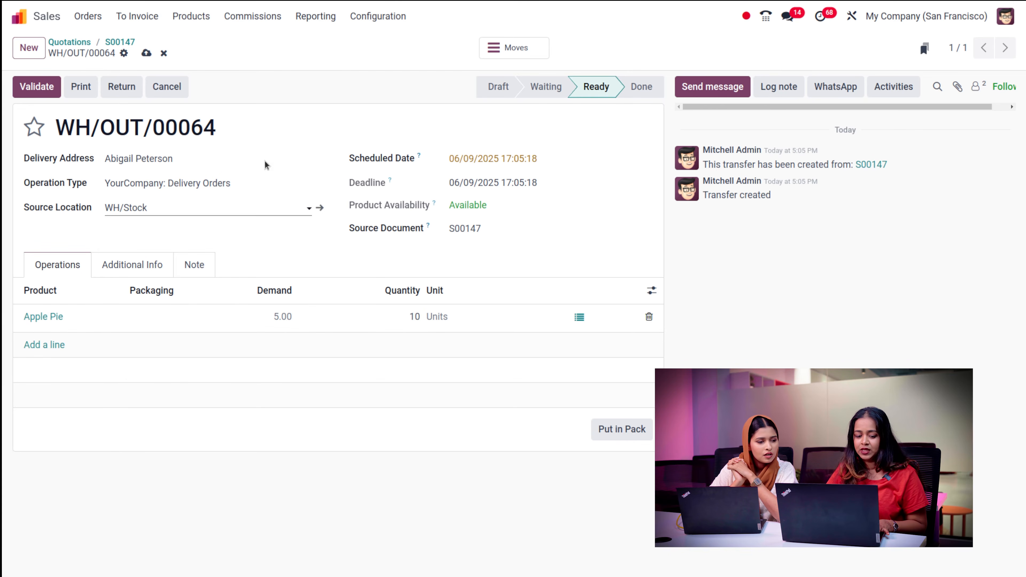
left_click(40, 91)
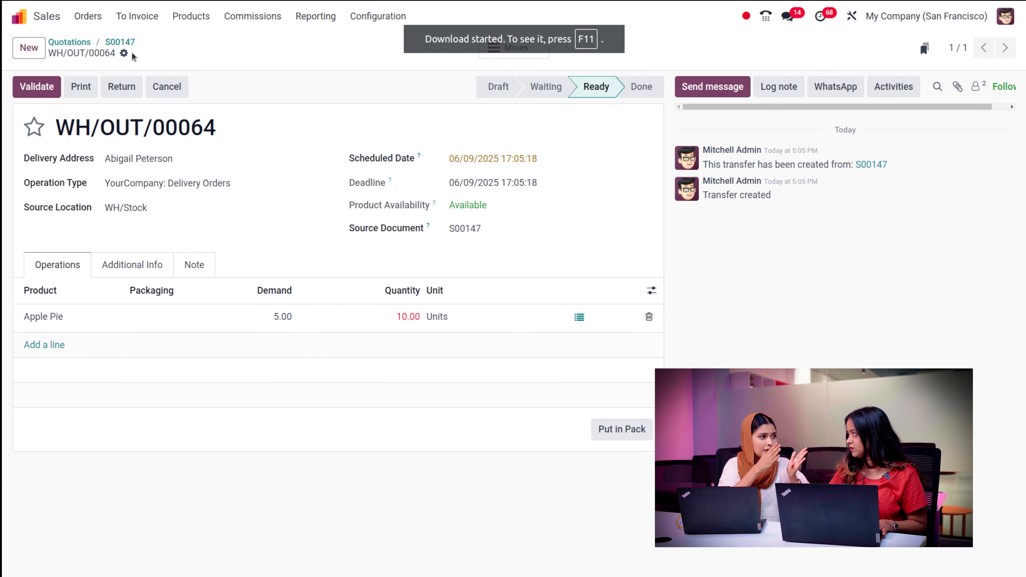
key("F5")
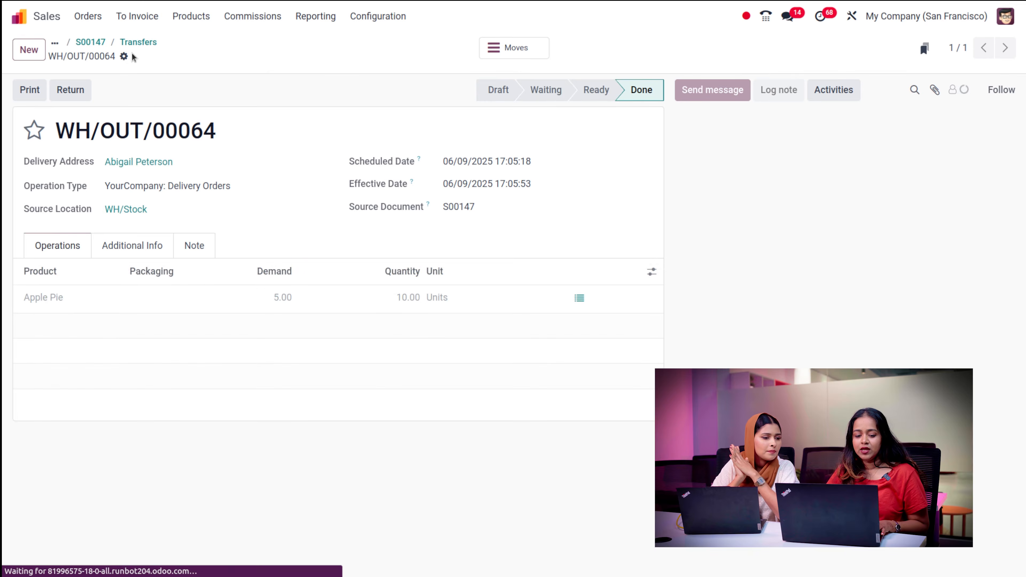
left_click(87, 42)
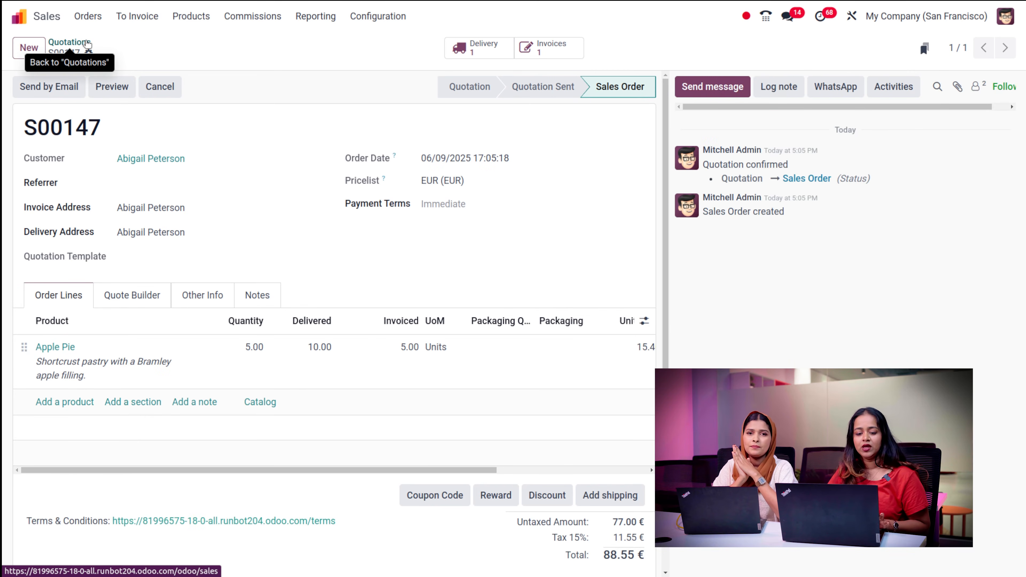
left_click(140, 17)
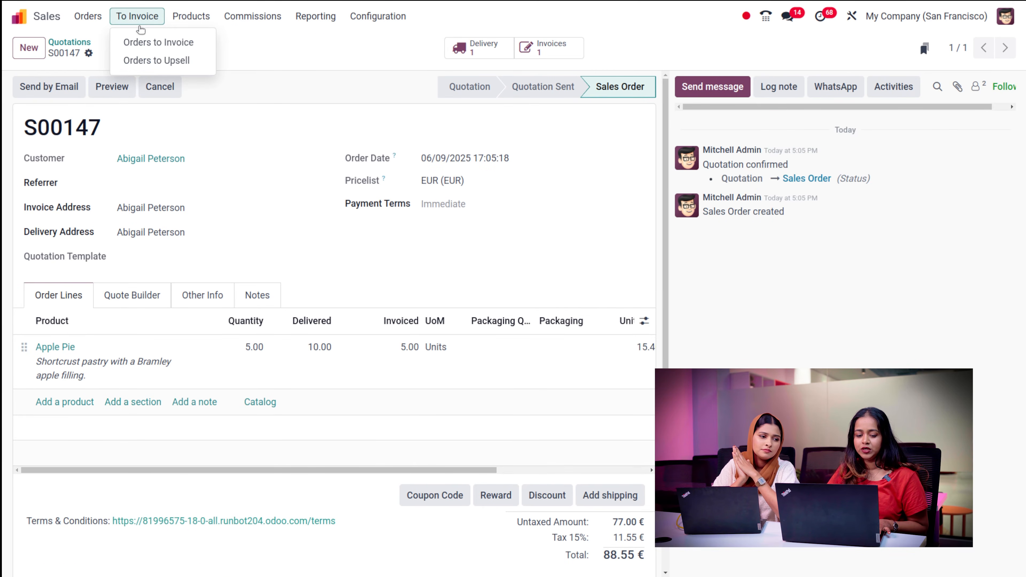
- Display Orders to Upsell, listing S00147 (88.55 €) and S00146 ($69.00) as upselling opportunities
left_click(158, 62)
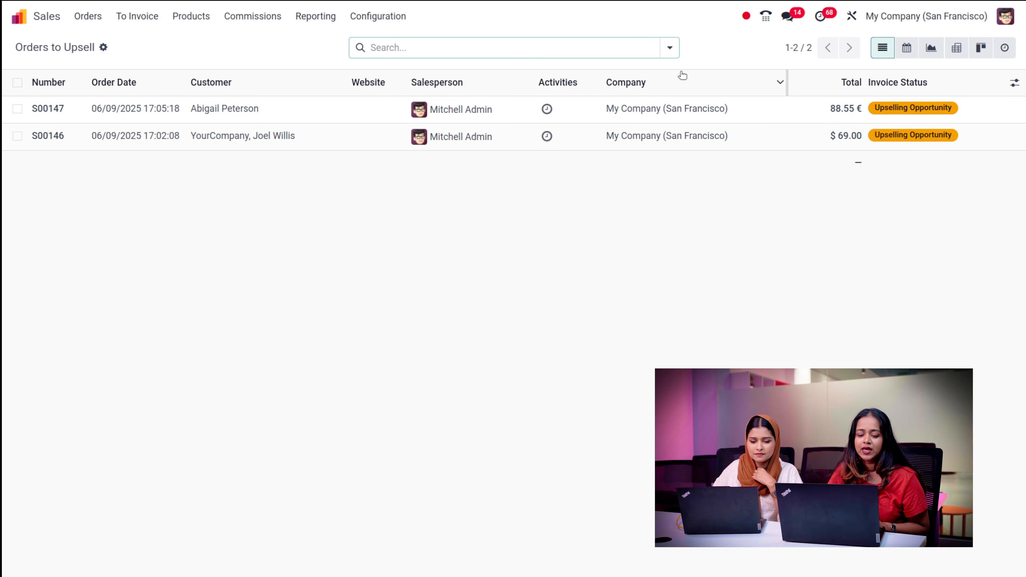
left_click(179, 24)
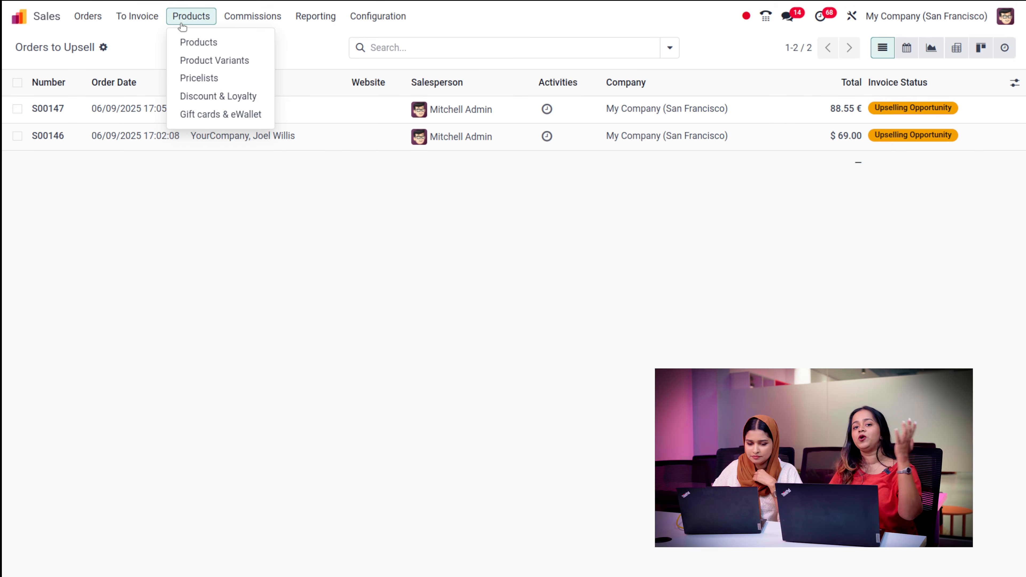
- Browse the Products catalogue and create a new product form, defaulting to Goods at $1.00
left_click(207, 44)
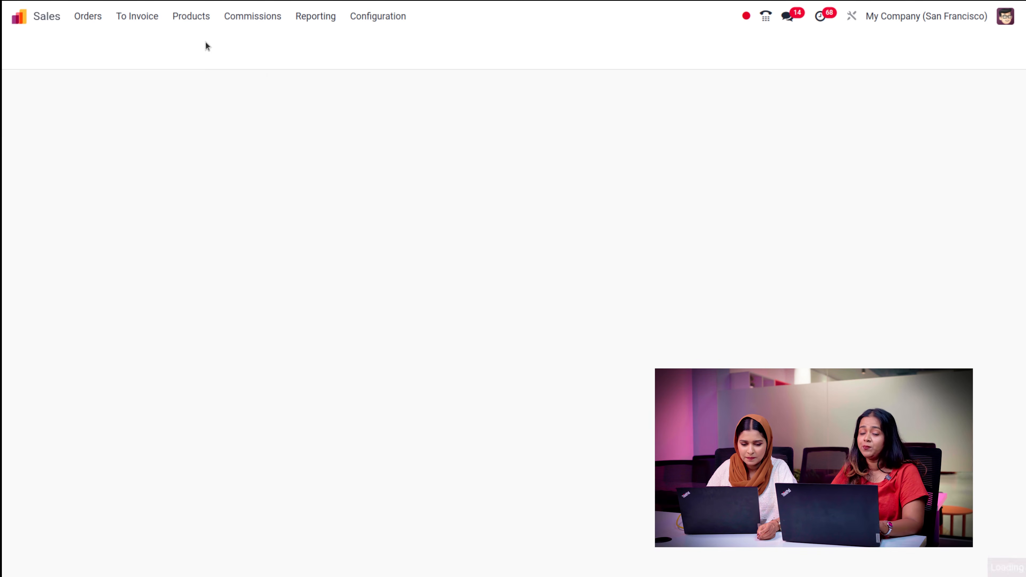
scroll(384, 300, "down", 15)
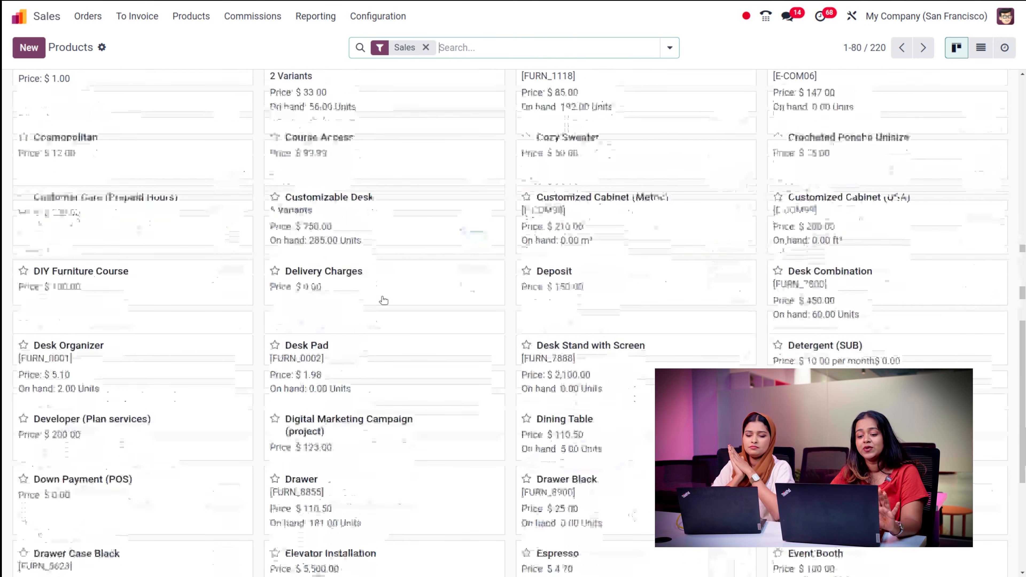
scroll(383, 300, "up", 15)
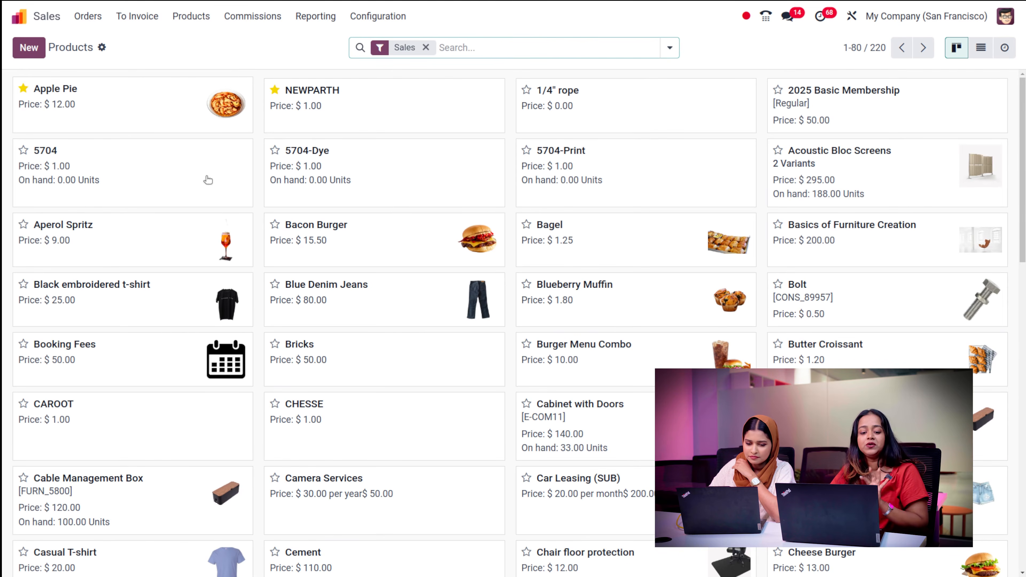
left_click(29, 48)
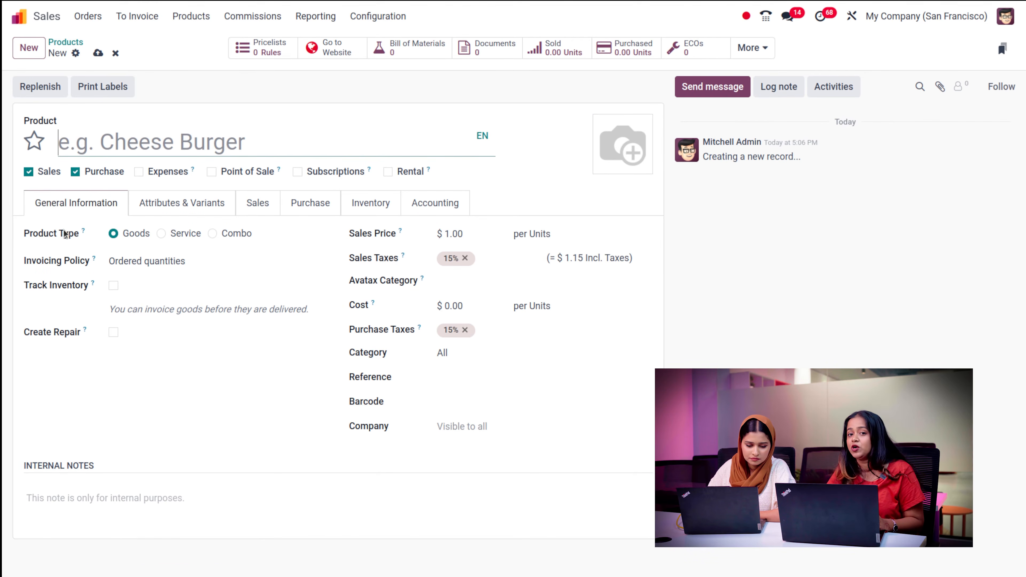
- Name the new product 'Pen', star it as a favourite, and set its type to Combo
type("Pen")
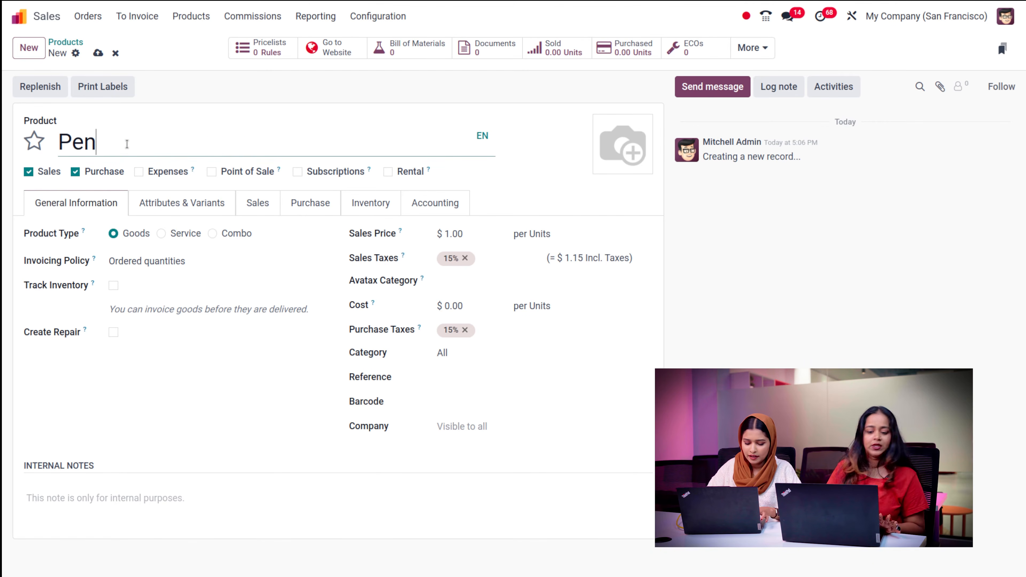
left_click(34, 140)
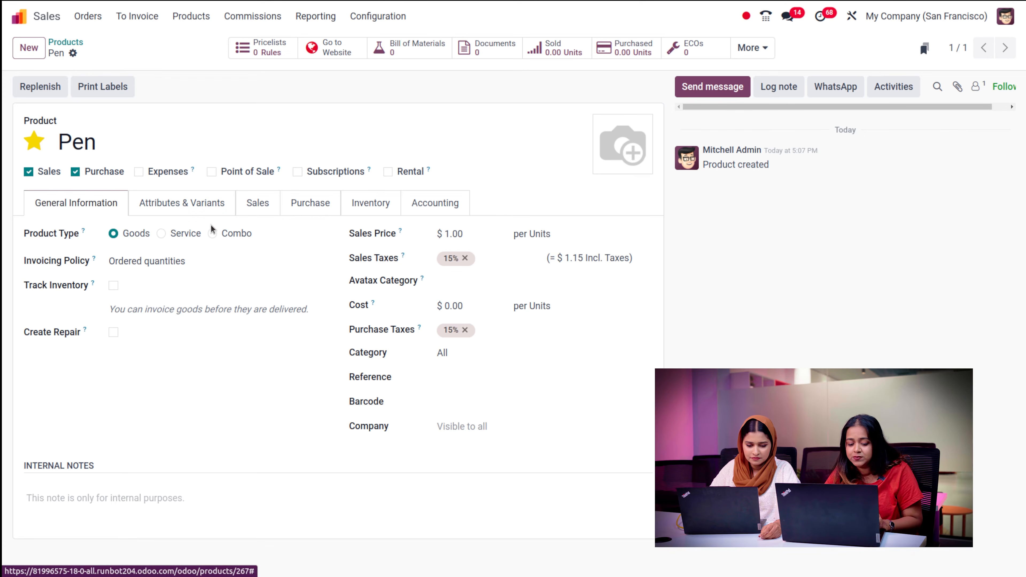
left_click(214, 234)
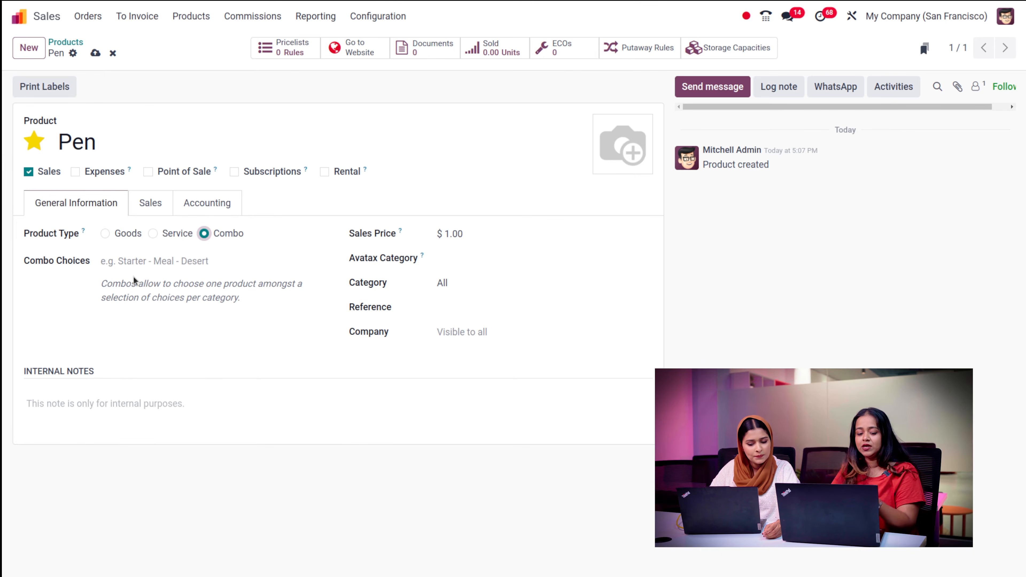
left_click(106, 234)
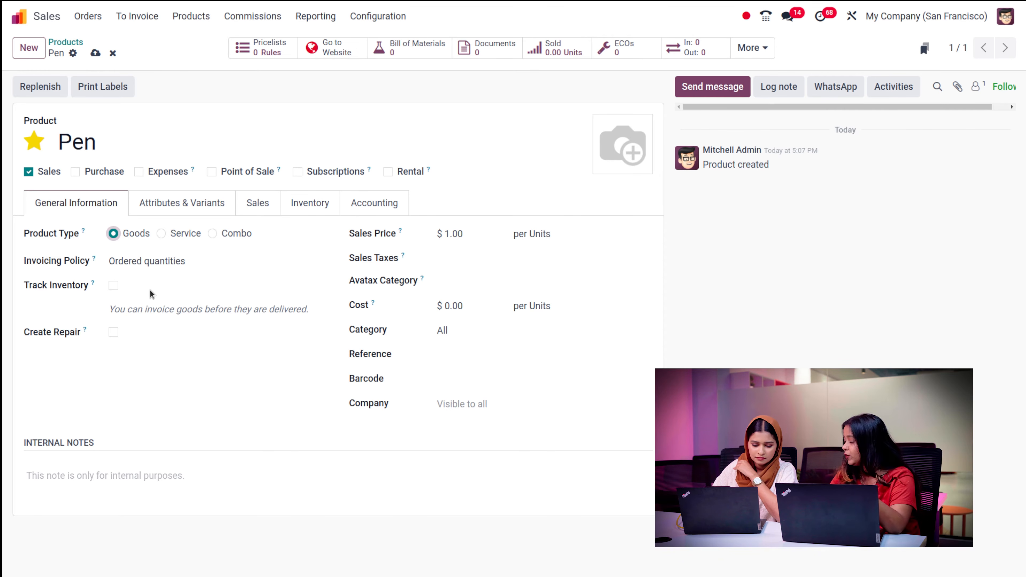
left_click(114, 287)
left_click(201, 286)
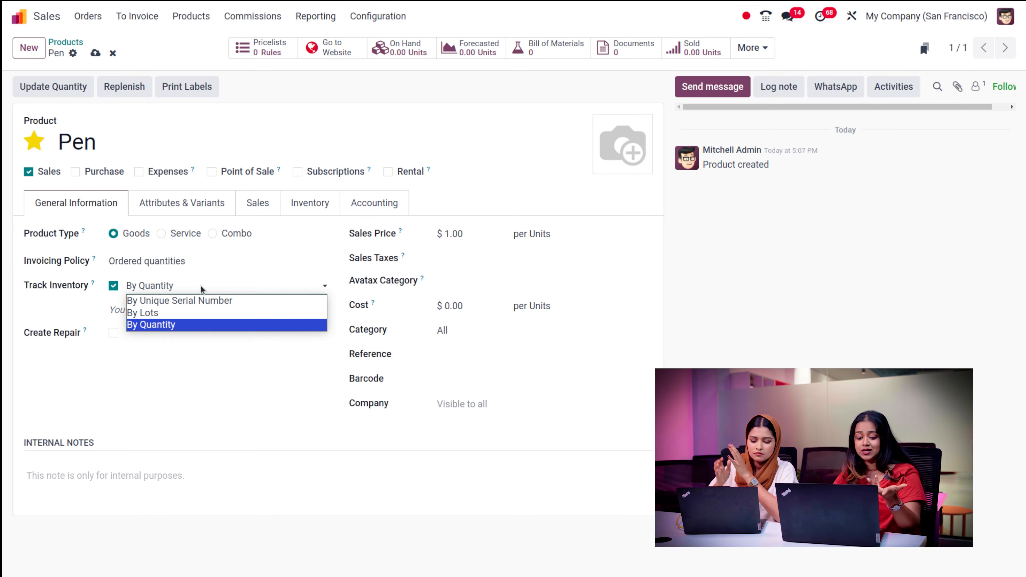
left_click(198, 326)
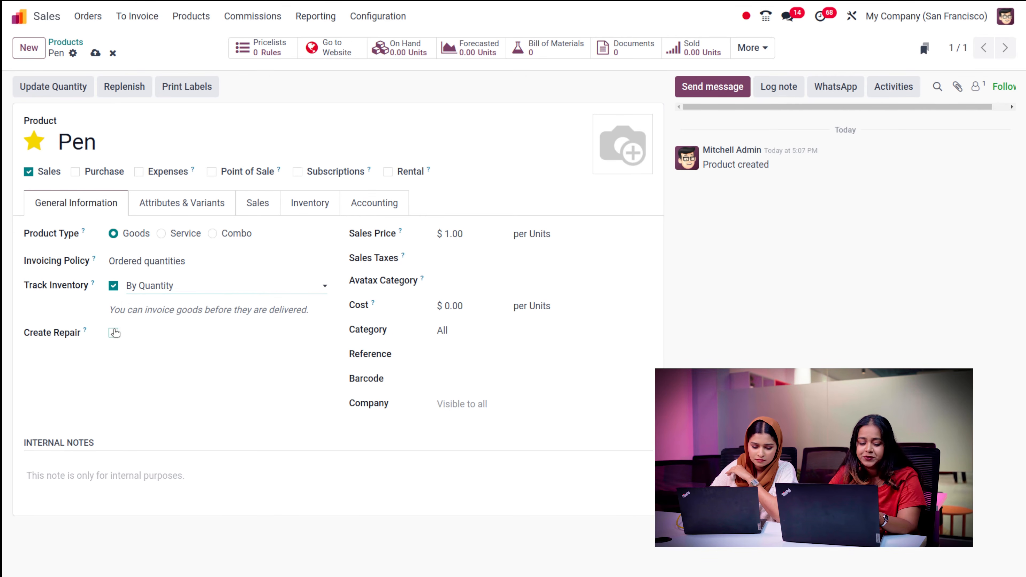
mouse_move(85, 333)
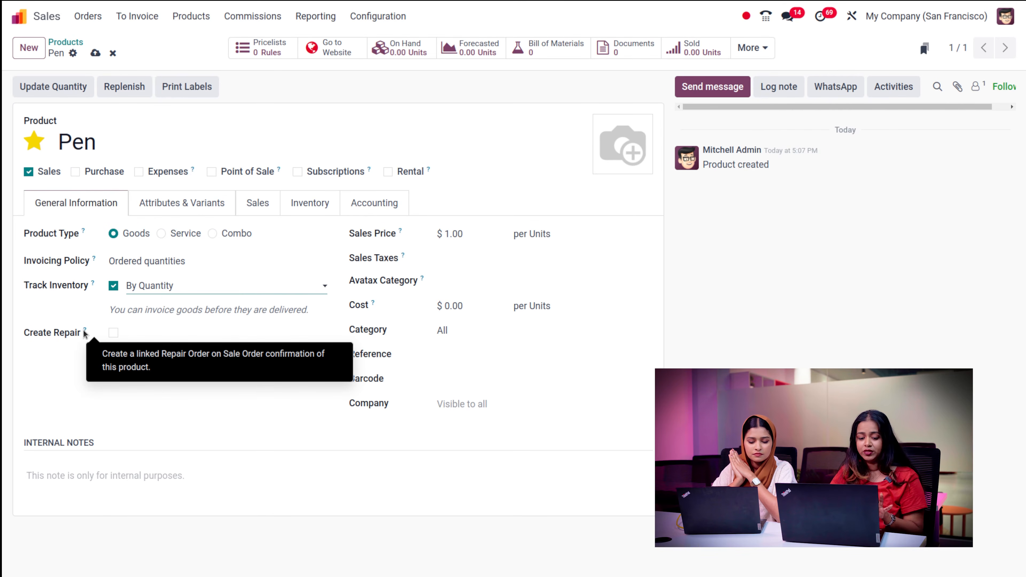
left_click(68, 345)
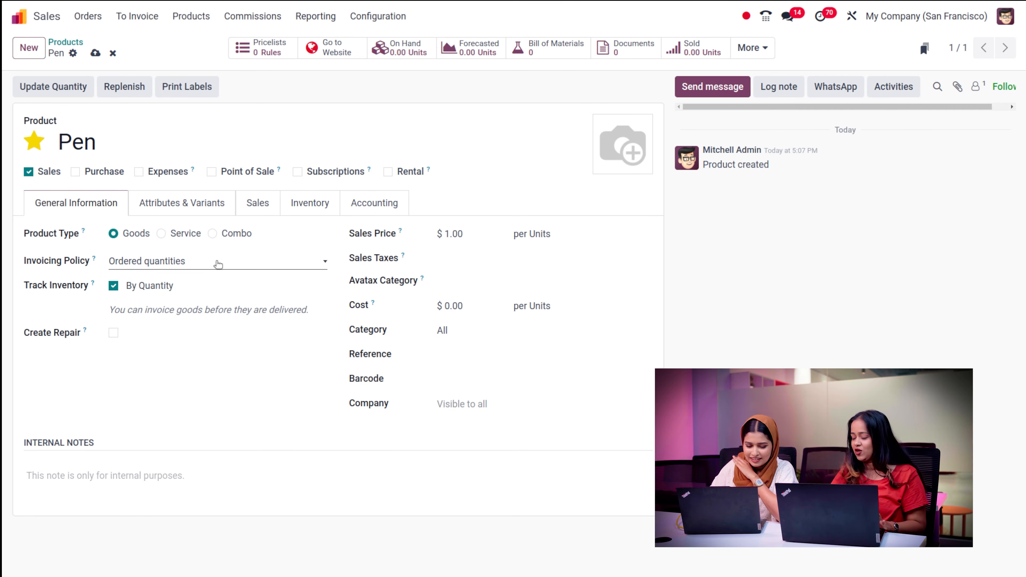
- Keep Pen's invoicing policy on Ordered quantities and add a line under Attributes & Variants
left_click(218, 264)
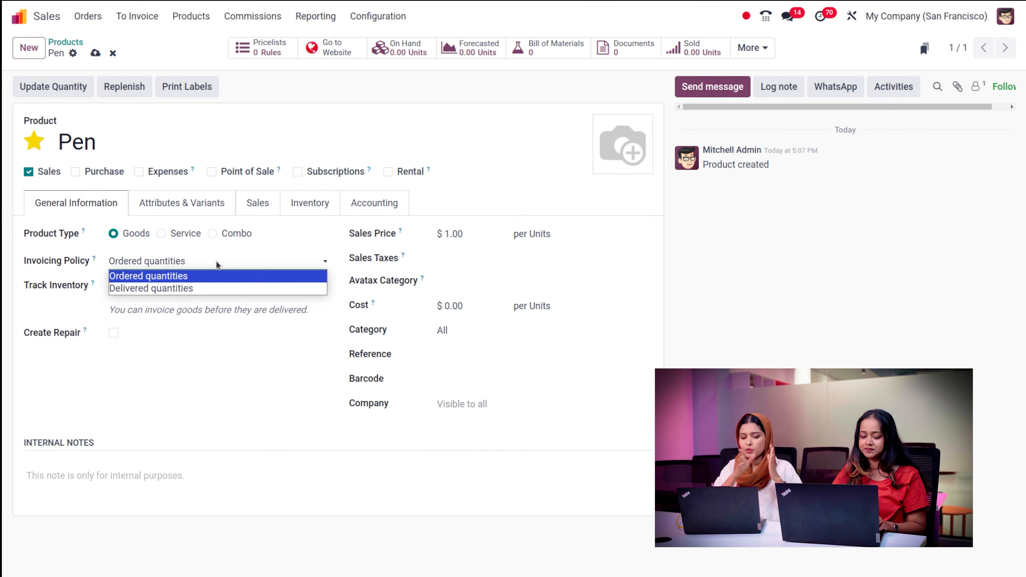
left_click(217, 265)
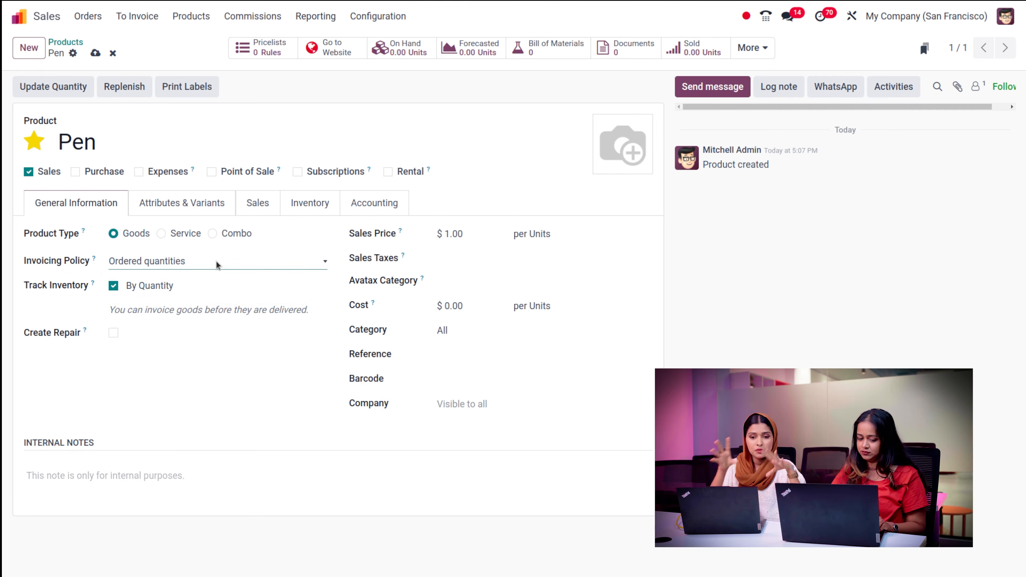
left_click(217, 265)
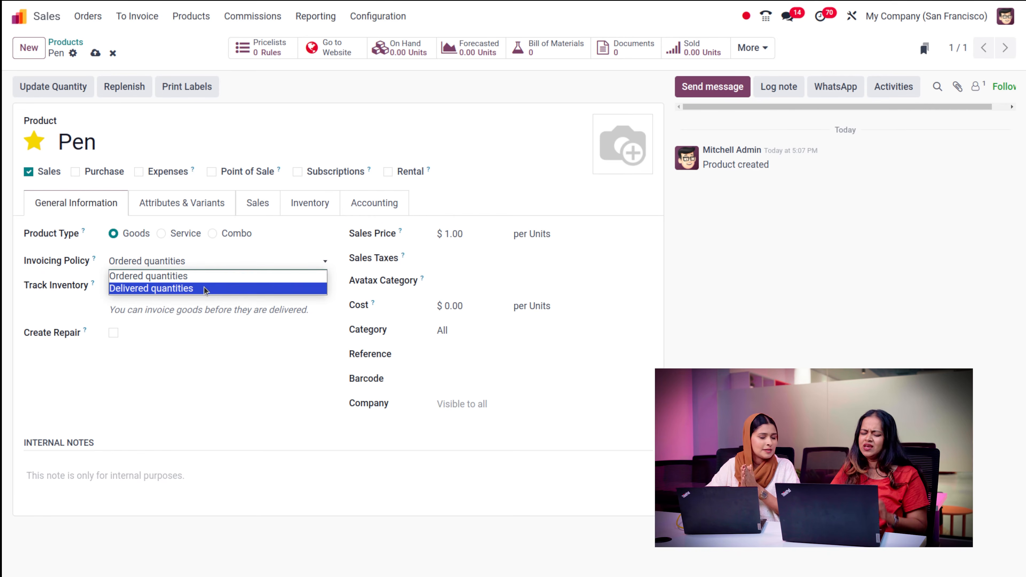
left_click(238, 249)
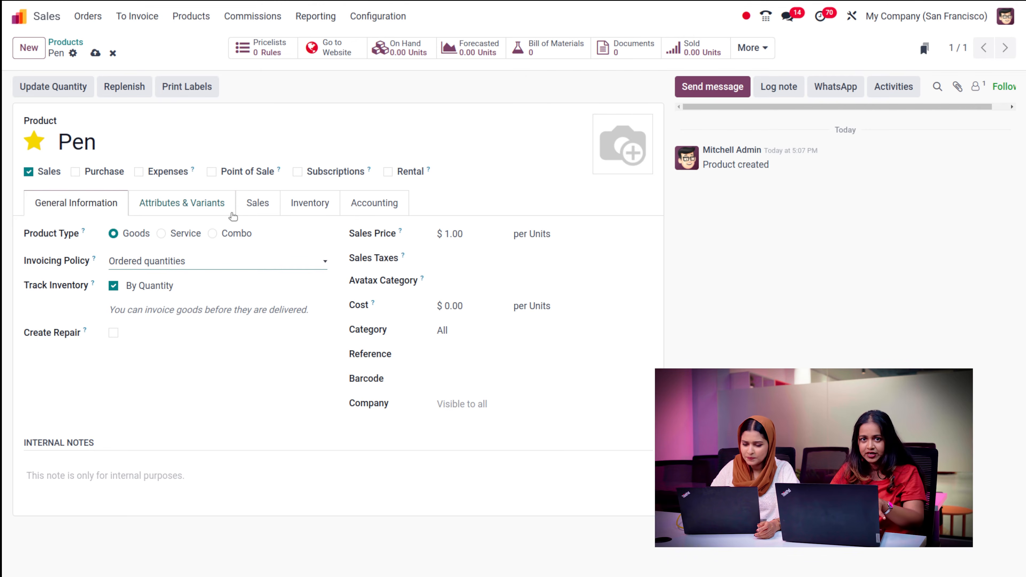
left_click(210, 202)
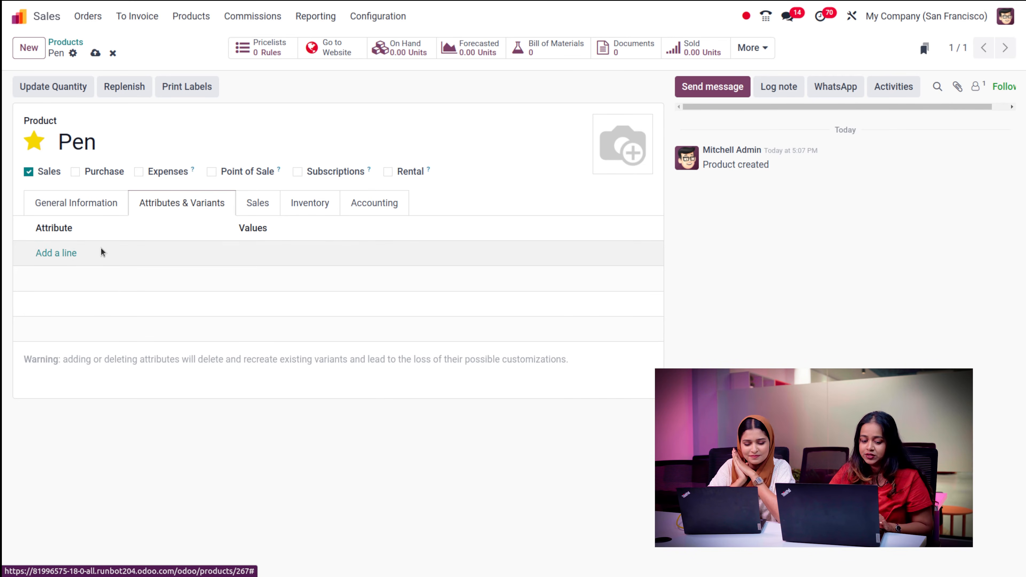
left_click(69, 252)
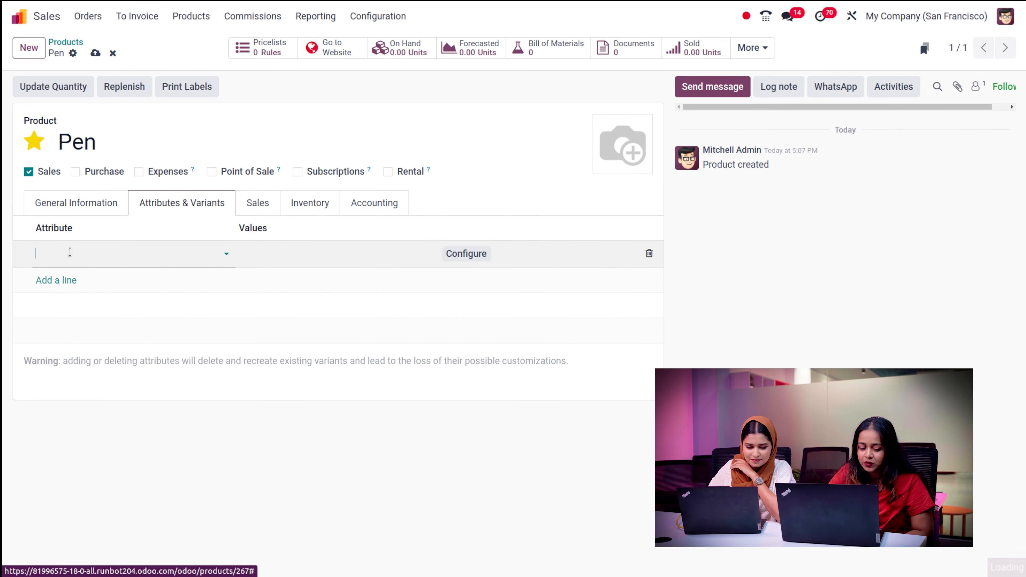
left_click(70, 252)
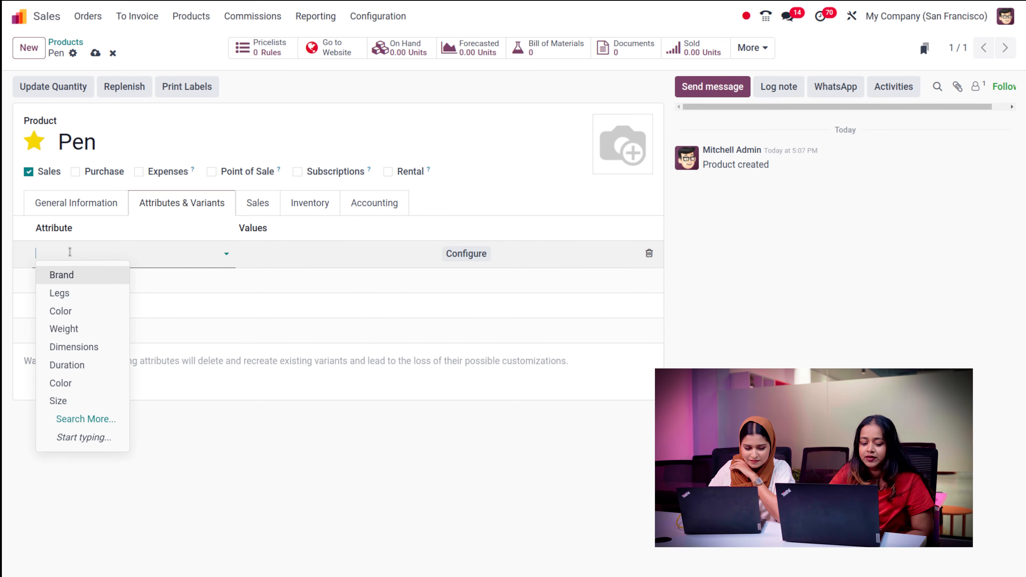
left_click(78, 314)
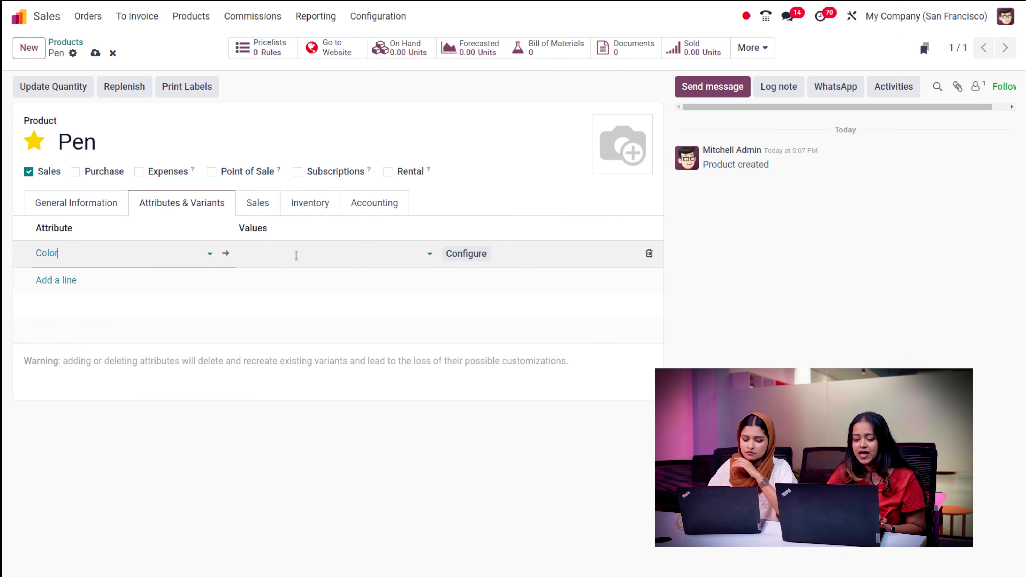
left_click(649, 253)
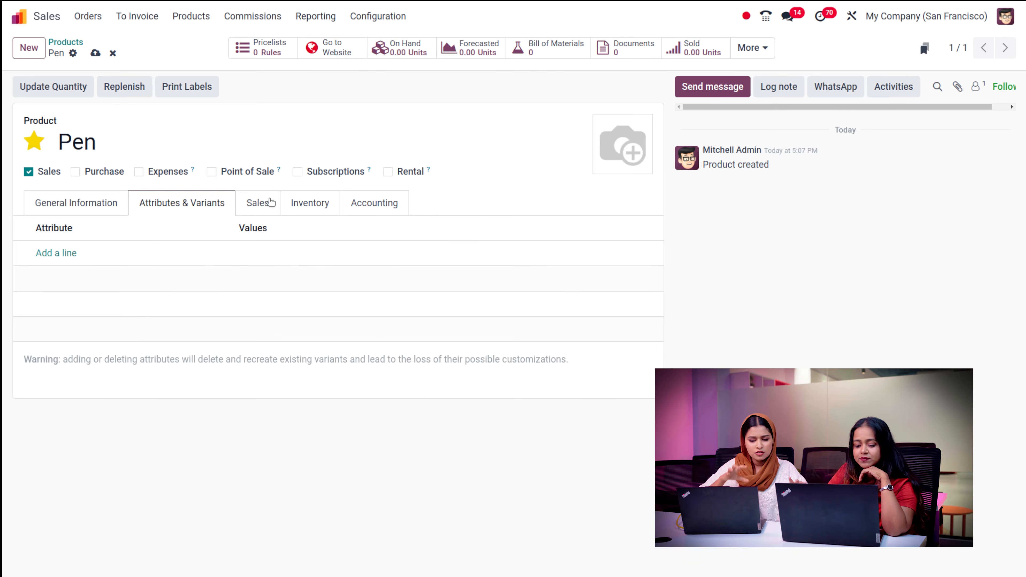
left_click(258, 203)
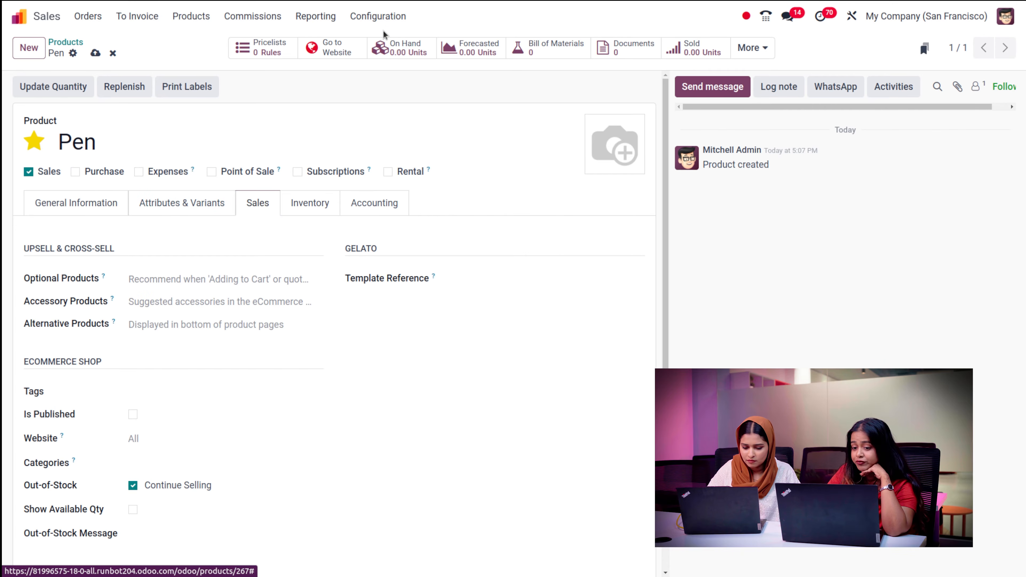
- Review Pen's Sales tab upsell help tips and its eCommerce shop options
left_click(378, 16)
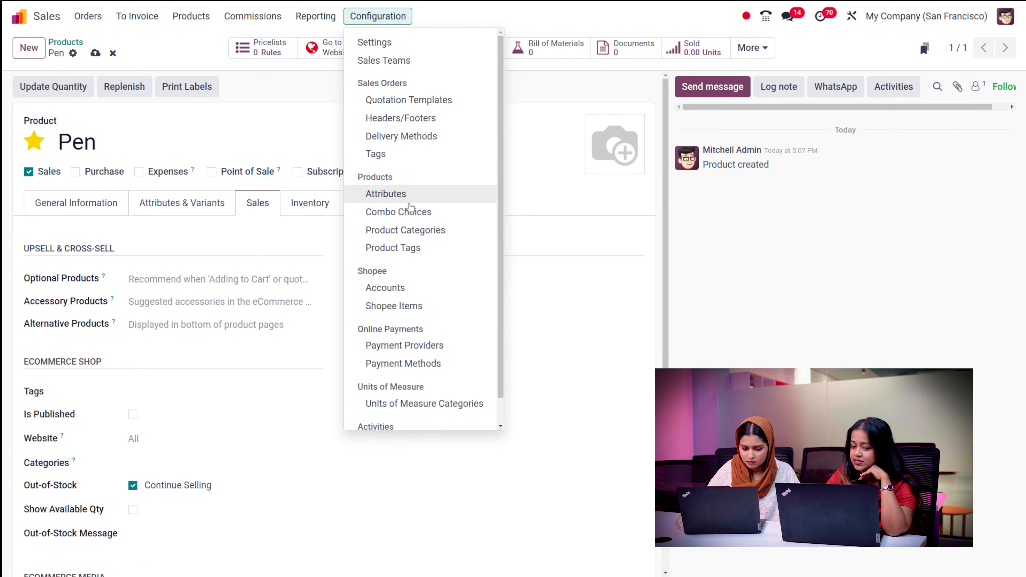
left_click(514, 36)
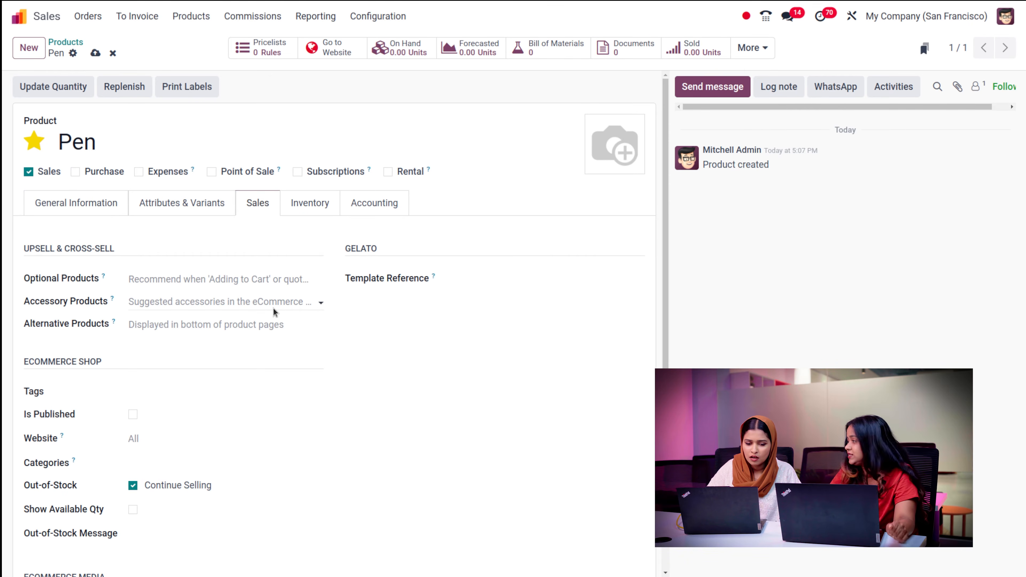
scroll(254, 390, "down", 3)
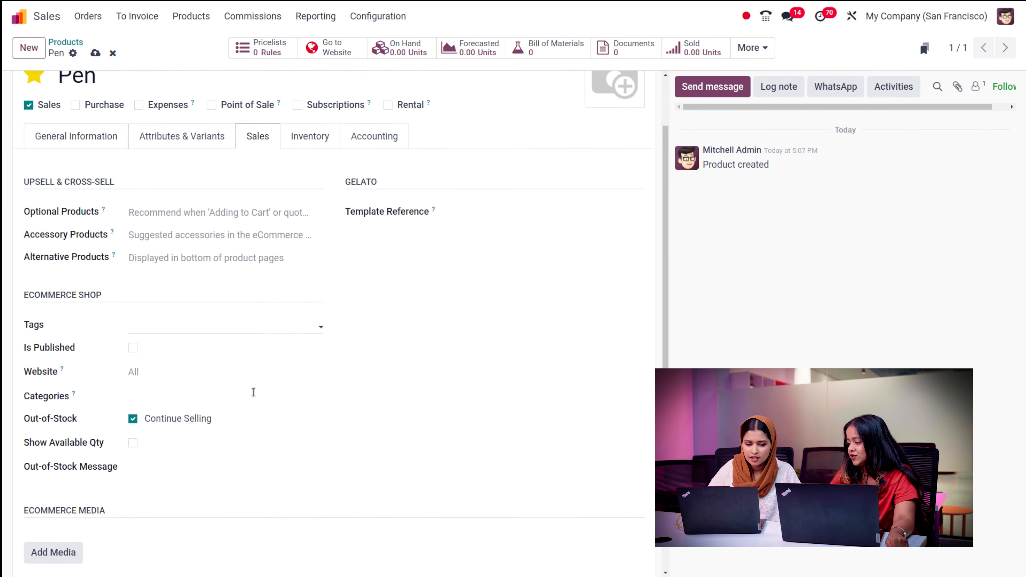
scroll(254, 392, "up", 1)
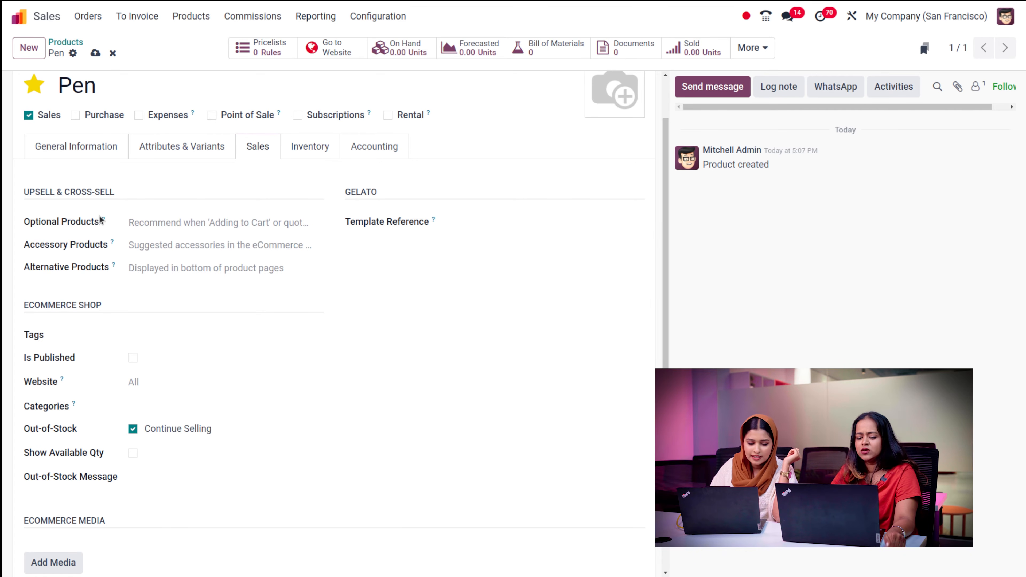
mouse_move(103, 220)
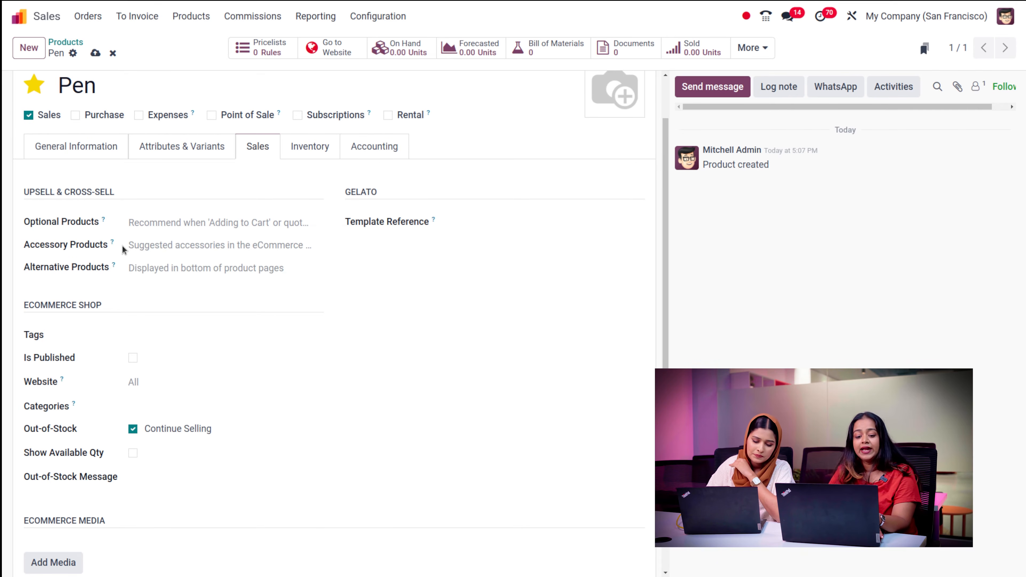
mouse_move(113, 244)
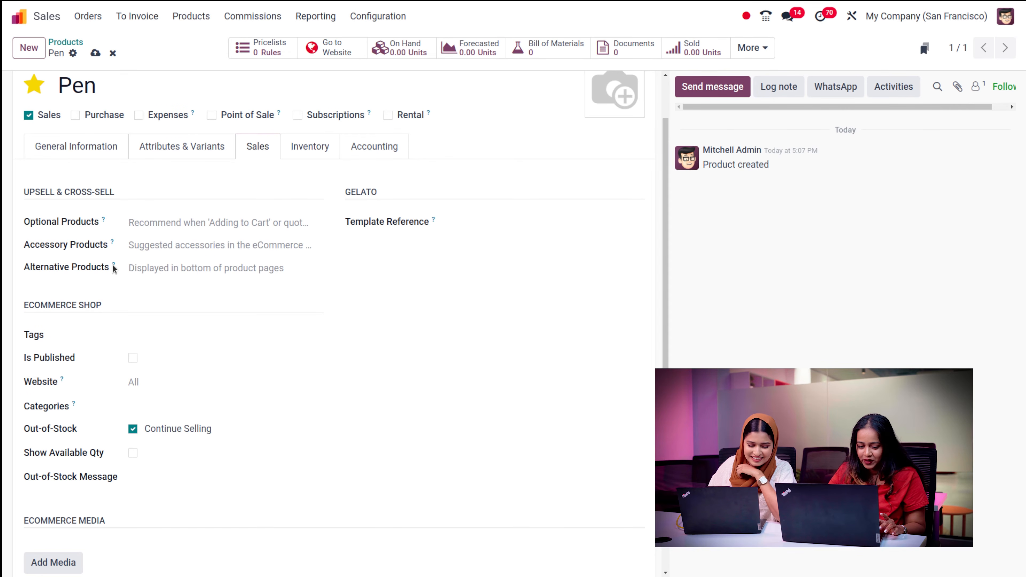
mouse_move(114, 267)
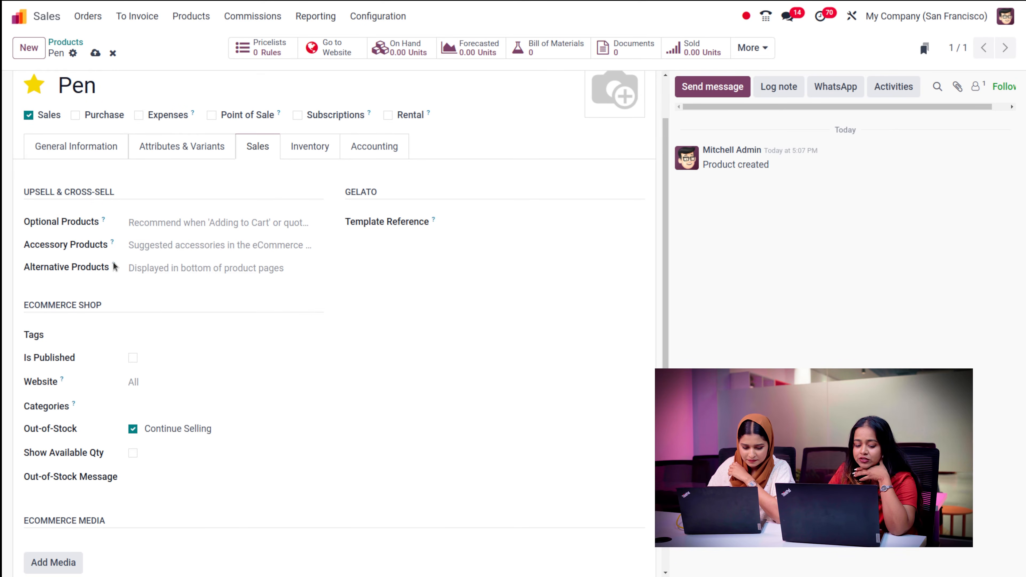
mouse_move(115, 264)
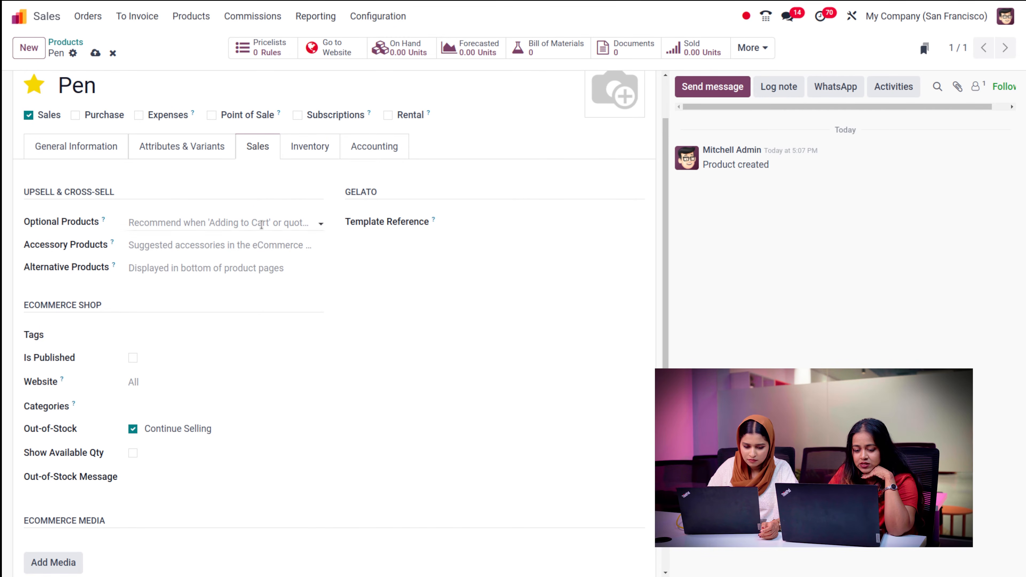
scroll(299, 315, "down", 3)
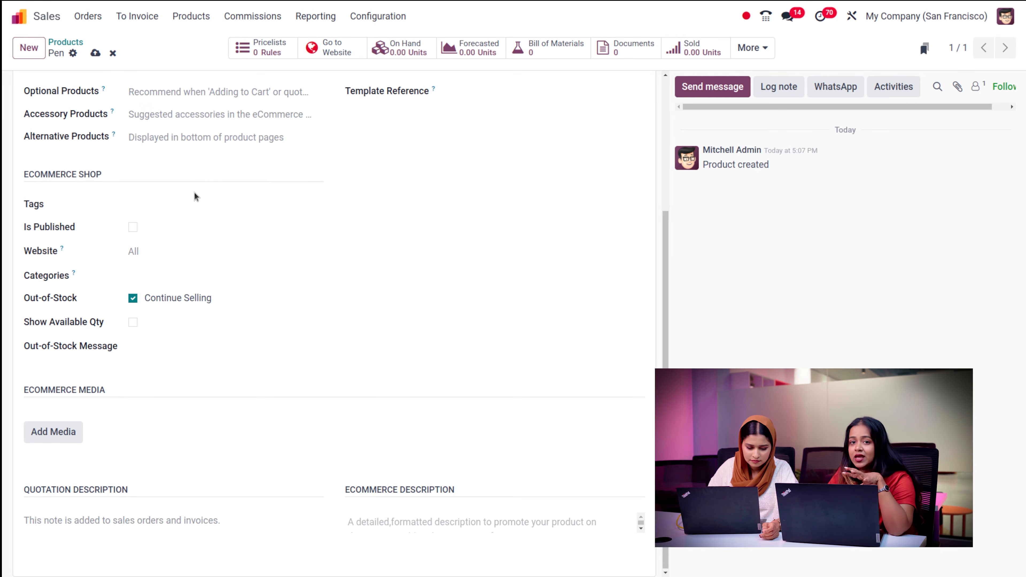
- Publish Pen on the website, keeping it available on all websites
left_click(133, 227)
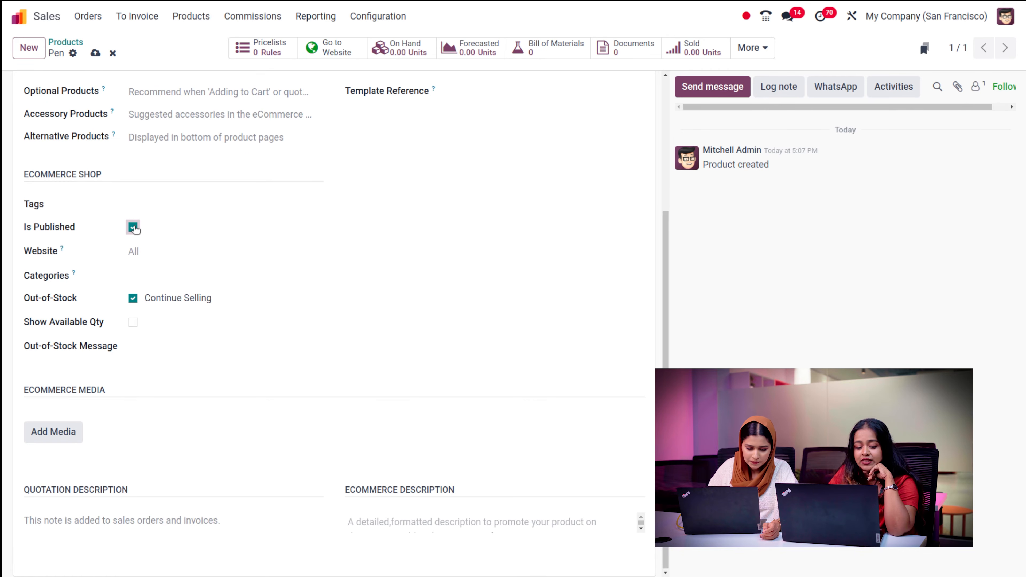
left_click(140, 251)
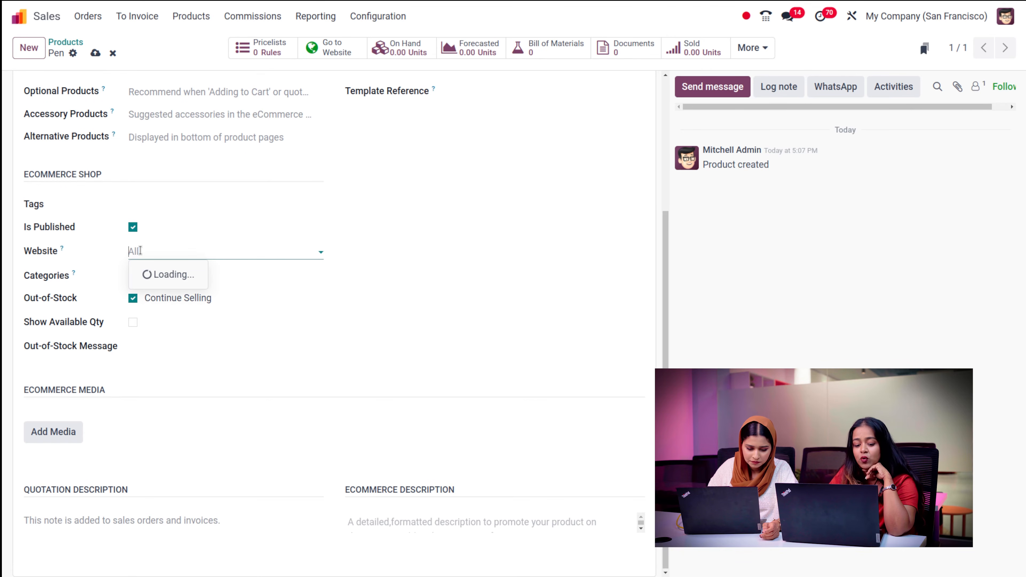
left_click(140, 251)
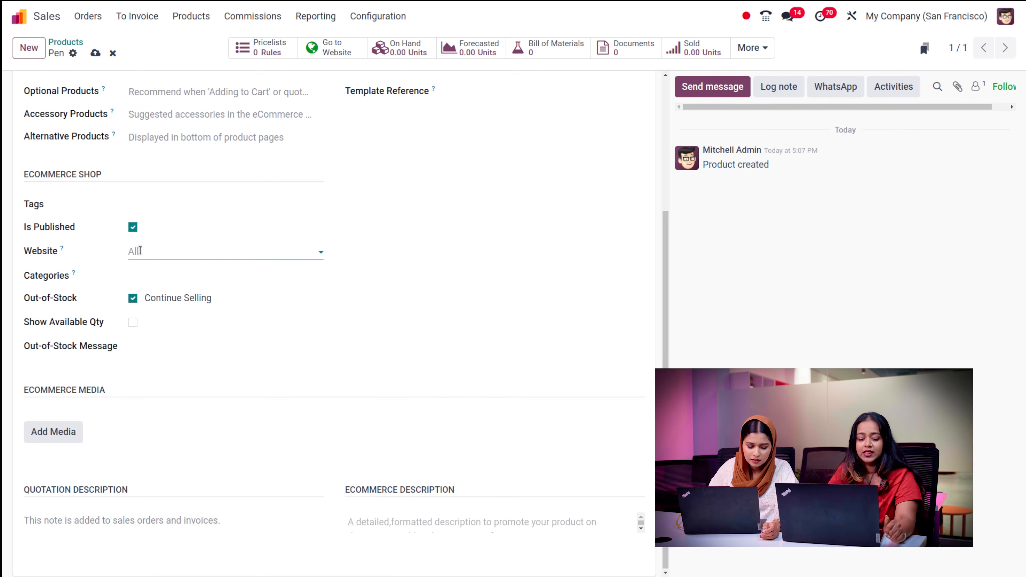
- Browse Pen's product categories without choosing one, then start the quotation description
left_click(135, 276)
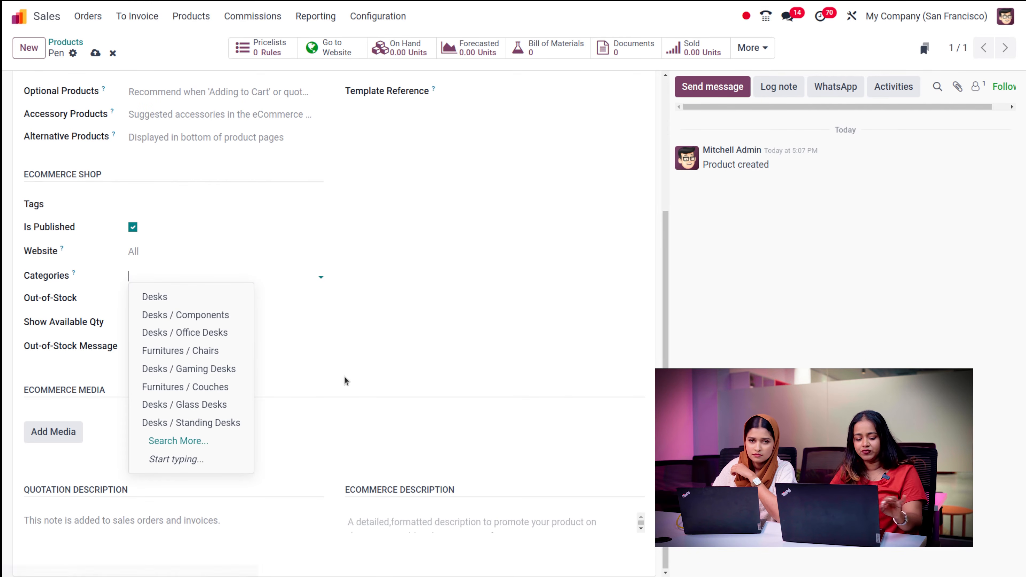
key("Escape")
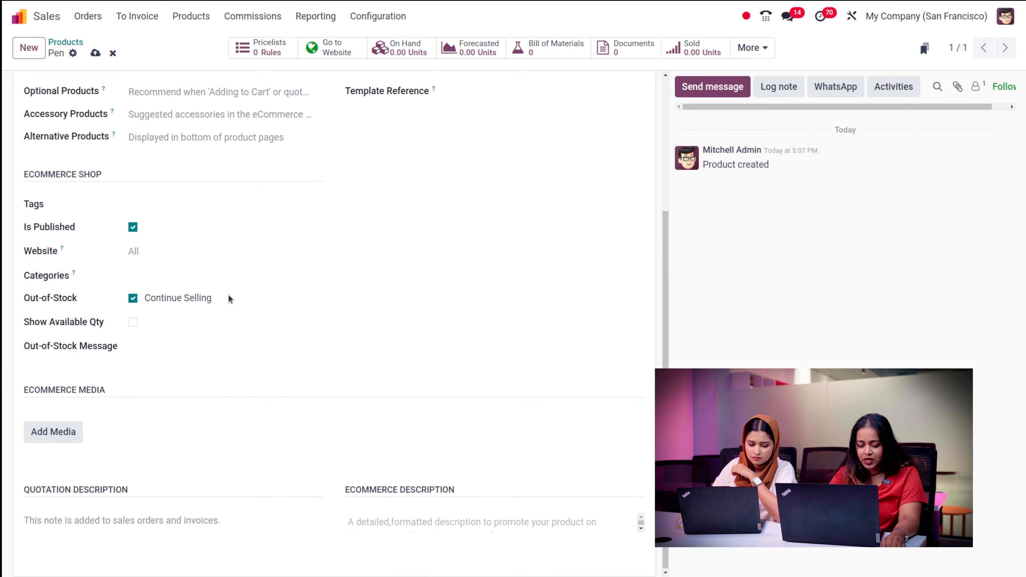
left_click(215, 276)
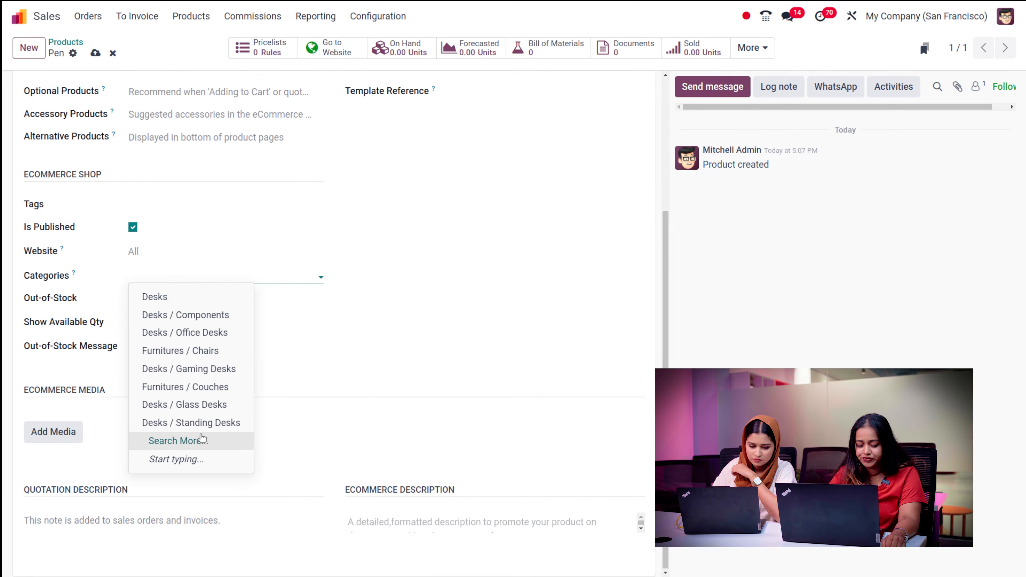
key("Escape")
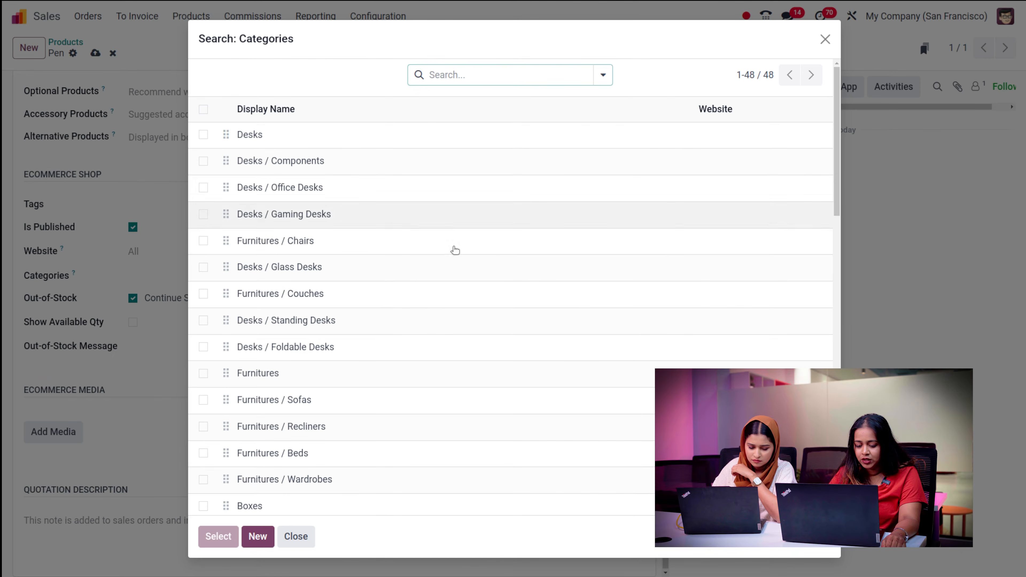
scroll(455, 251, "down", 10)
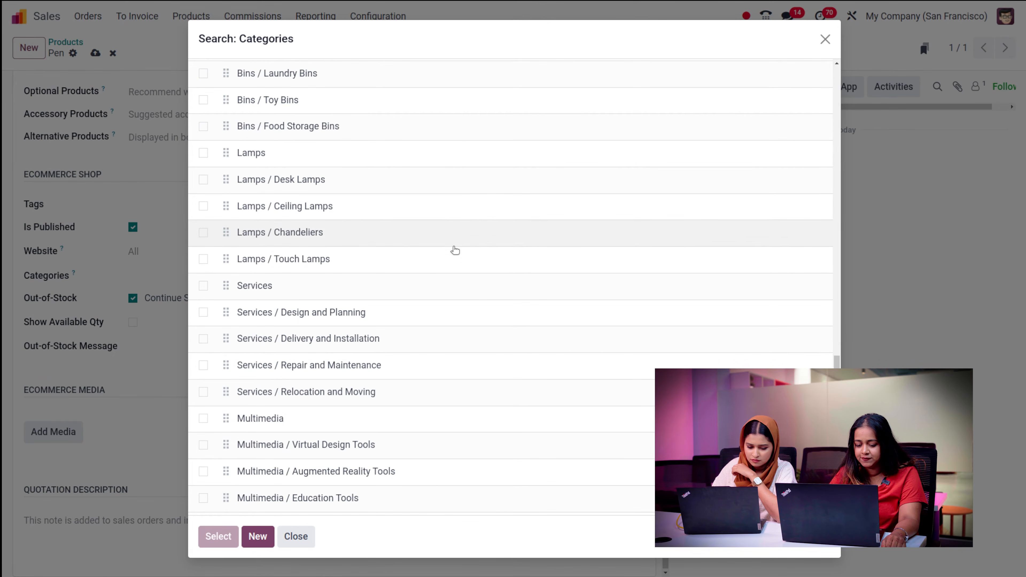
scroll(455, 251, "up", 3)
scroll(455, 251, "up", 6)
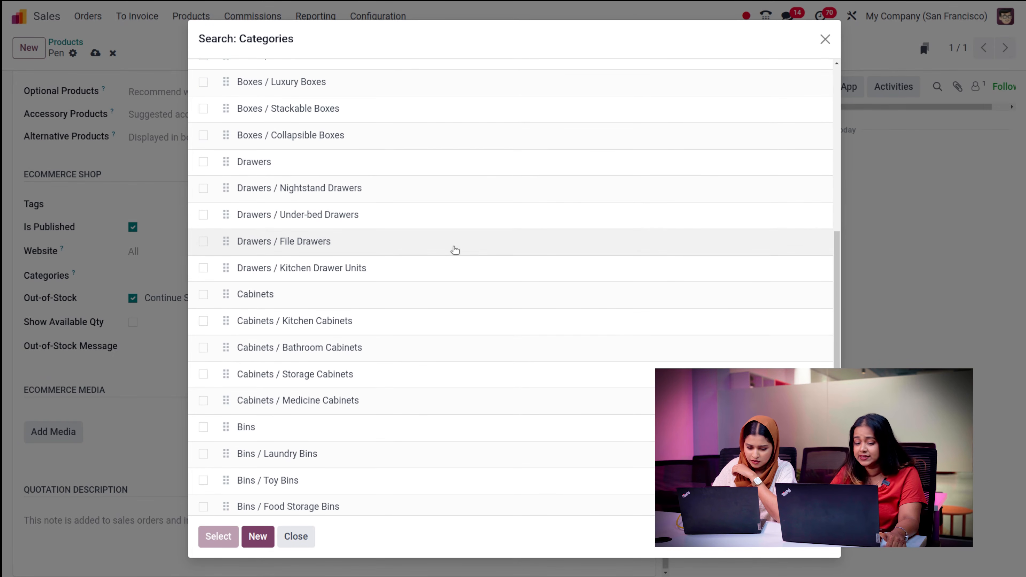
scroll(455, 251, "up", 9)
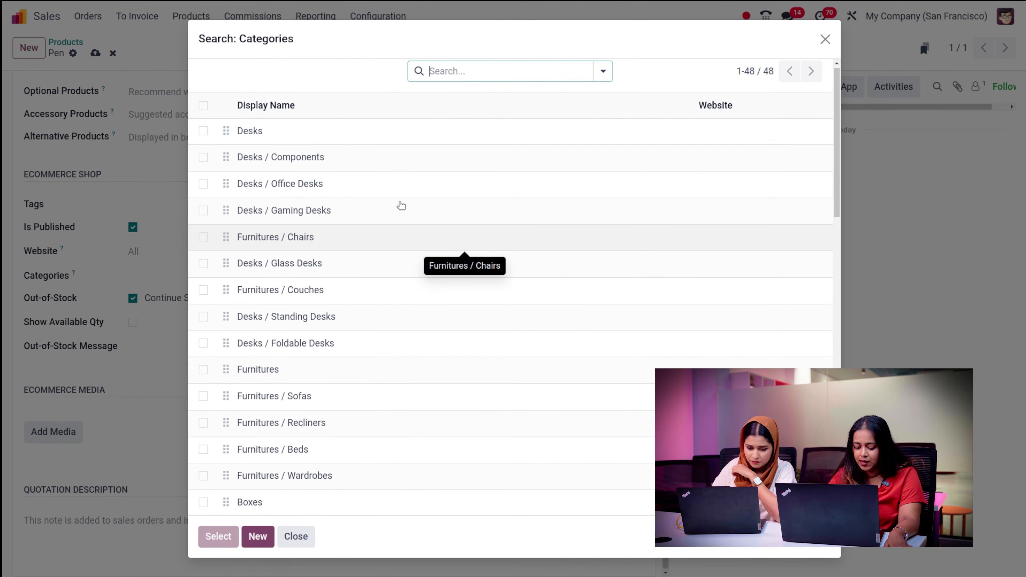
left_click(295, 538)
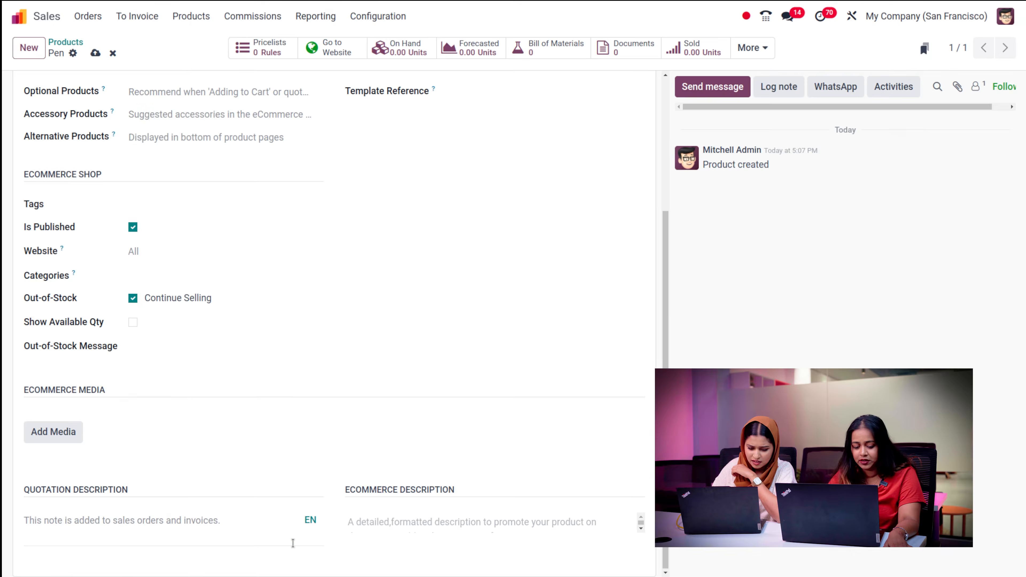
left_click(143, 347)
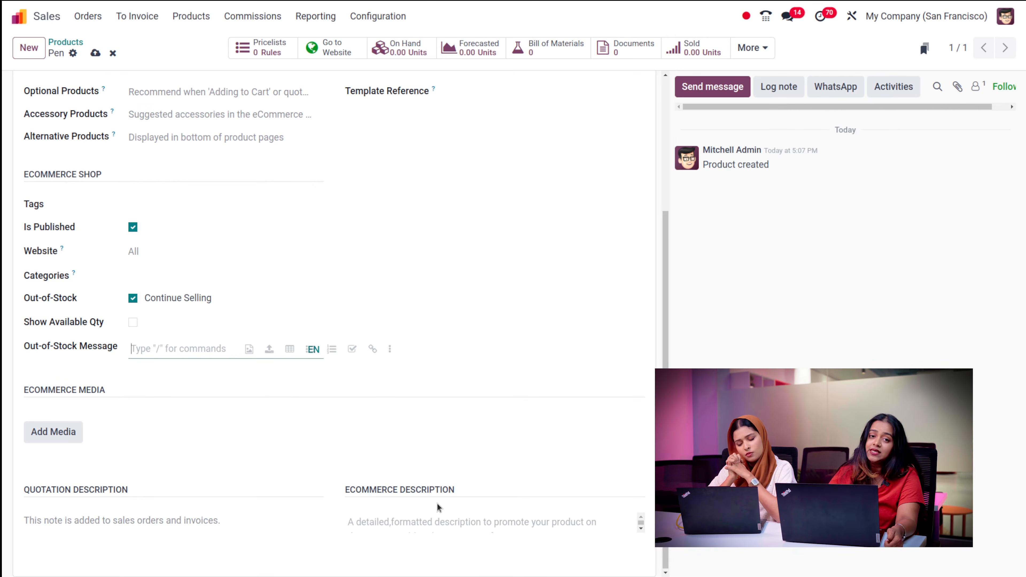
scroll(348, 386, "up", 5)
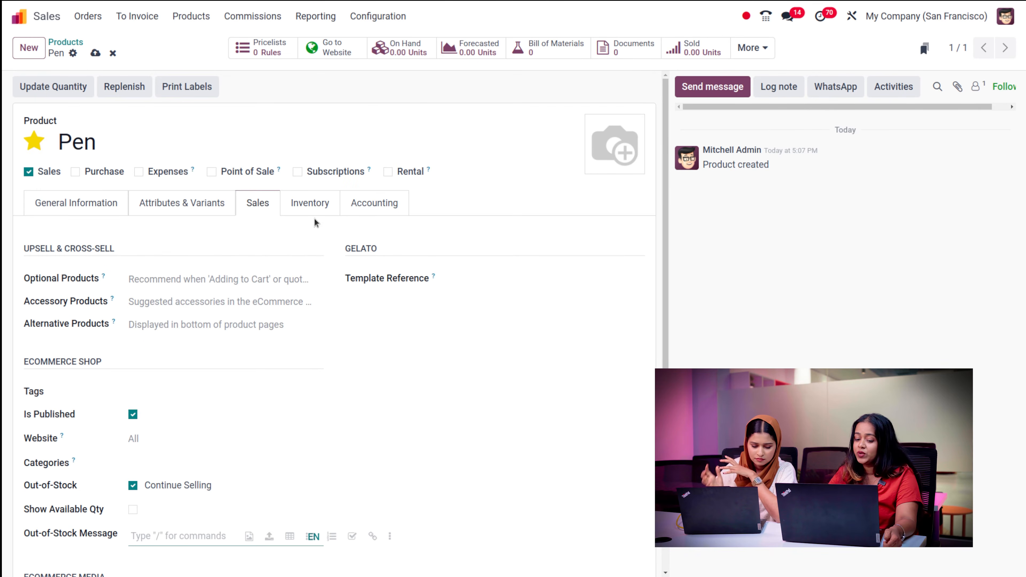
- Show the Pen product's Inventory tab, where only the Buy route is ticked
left_click(314, 206)
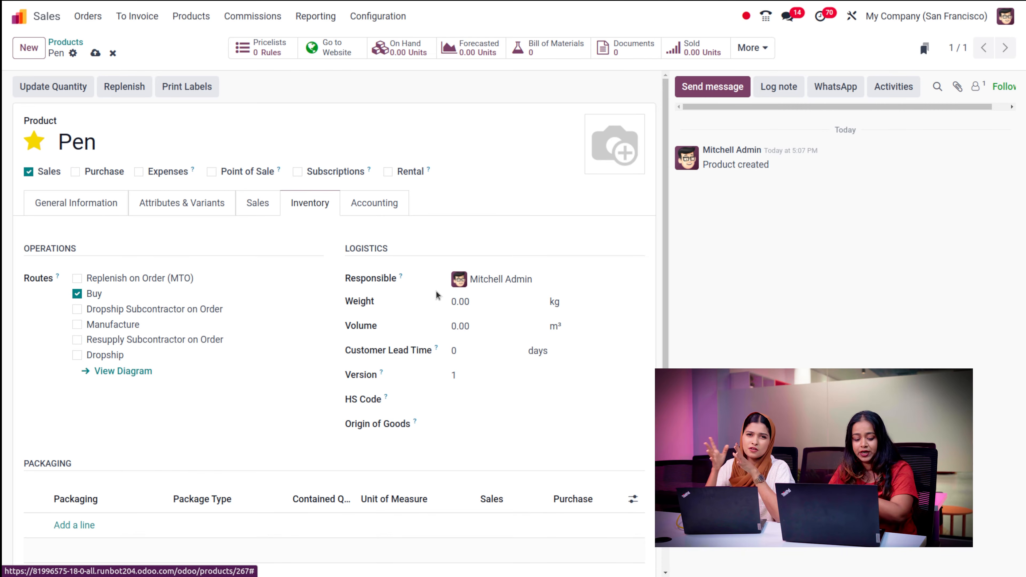
- Add a trial Pen packaging line, discard it, and view the Accounting tab
scroll(436, 295, "down", 4)
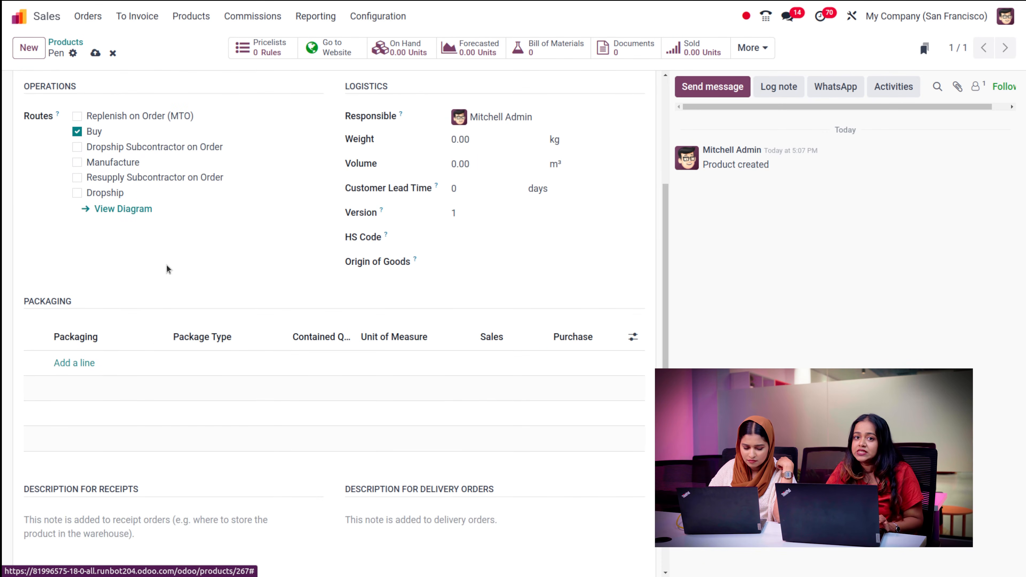
scroll(168, 269, "up", 4)
scroll(169, 269, "down", 5)
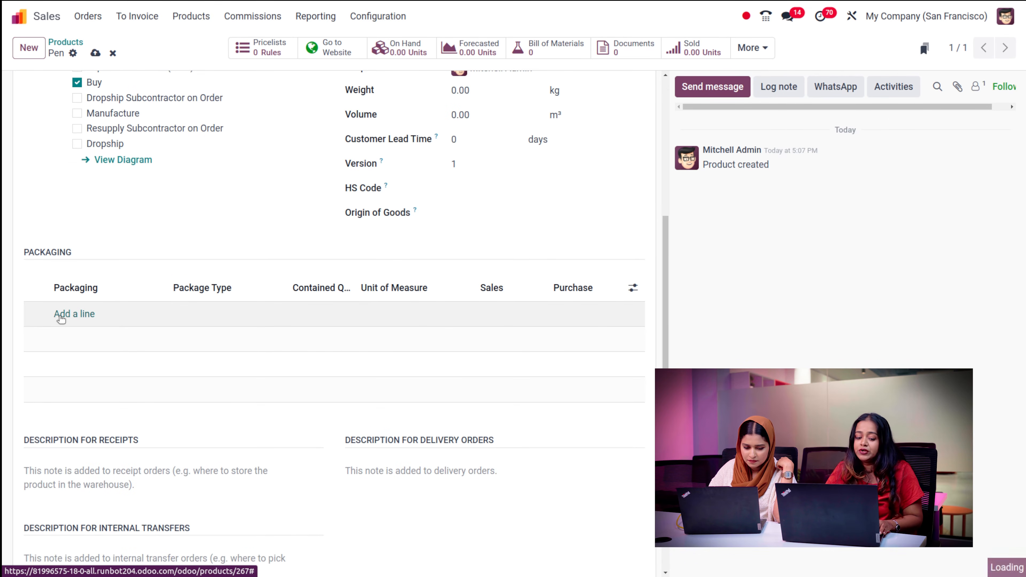
left_click(61, 318)
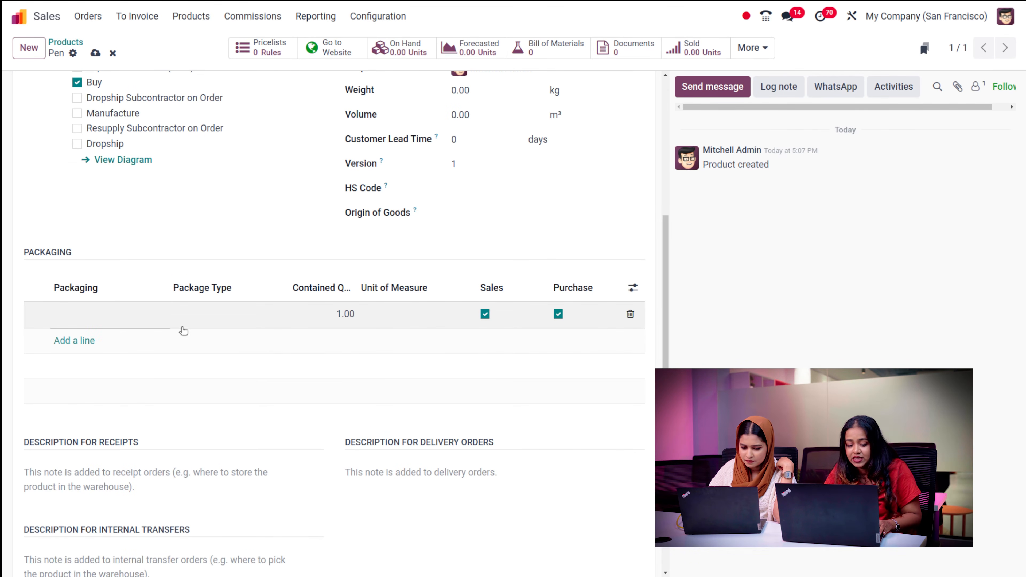
left_click(254, 311)
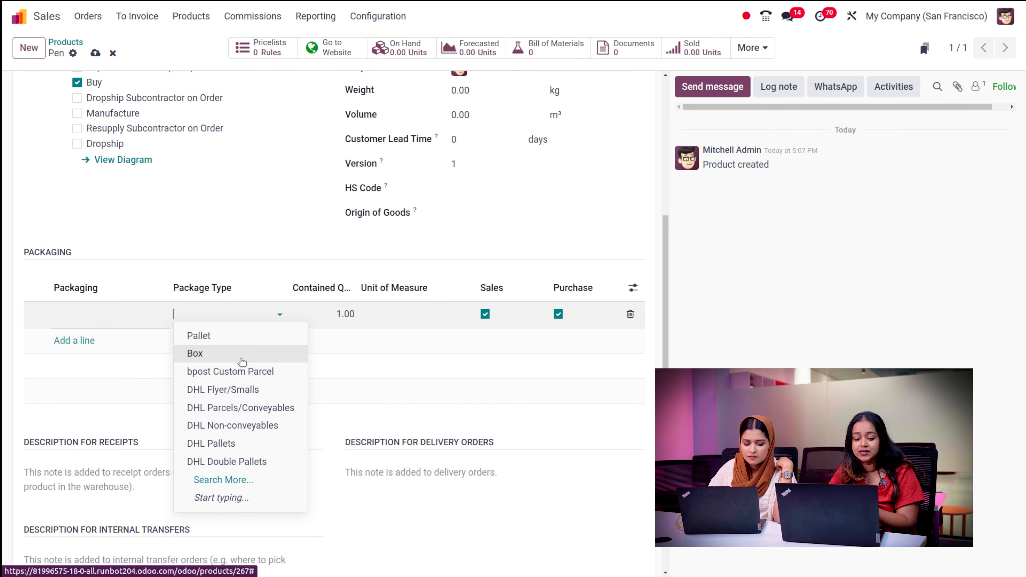
left_click(298, 269)
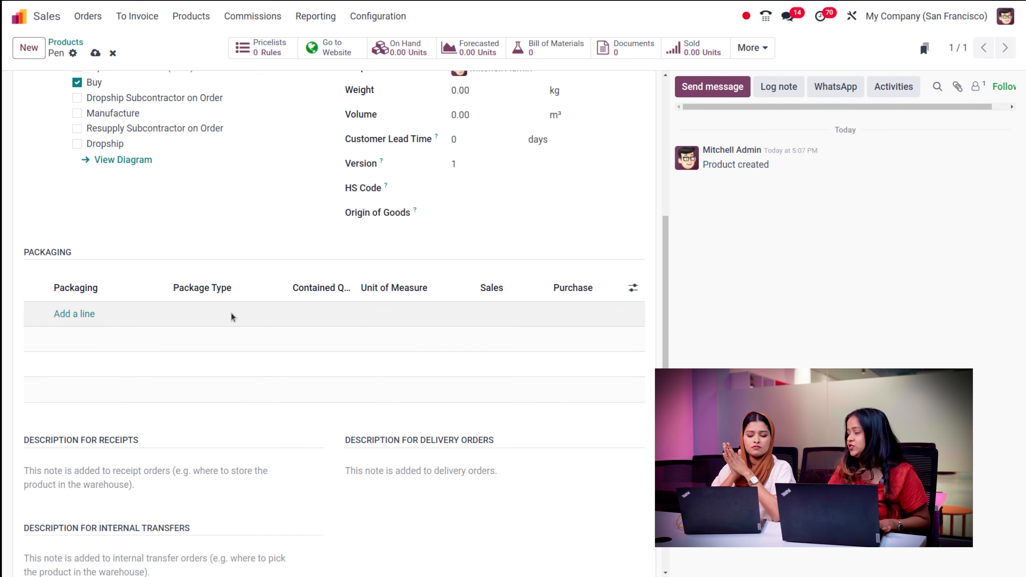
scroll(302, 220, "up", 4)
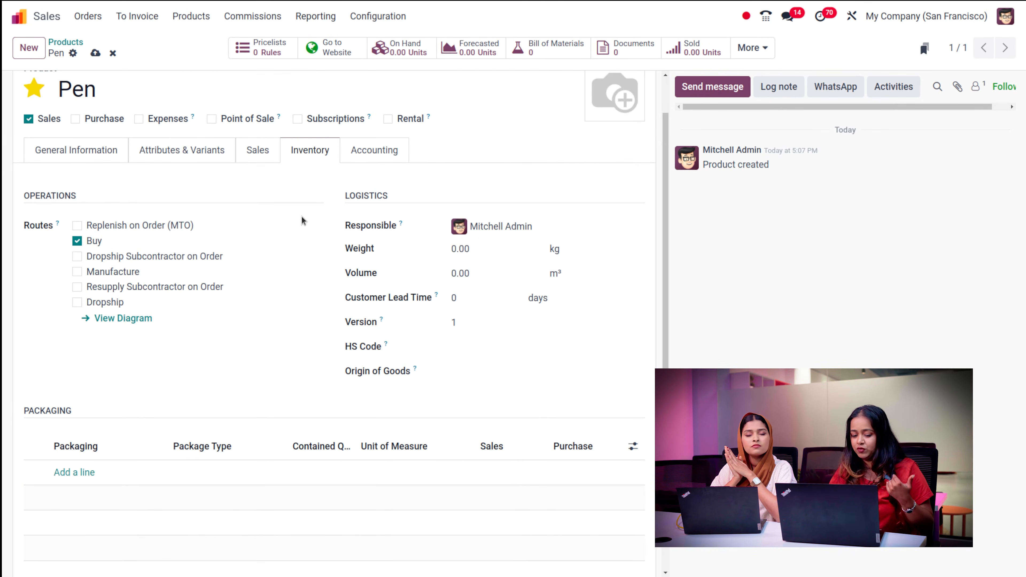
left_click(365, 148)
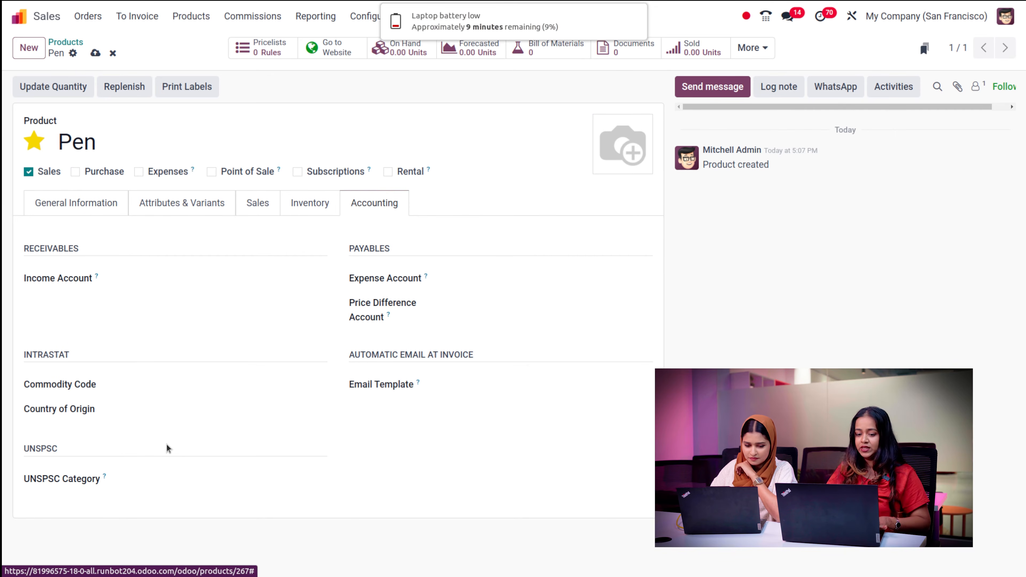
- Return to General Information and save the Pen product (Goods, price $1.00, cost $0.00)
left_click(360, 141)
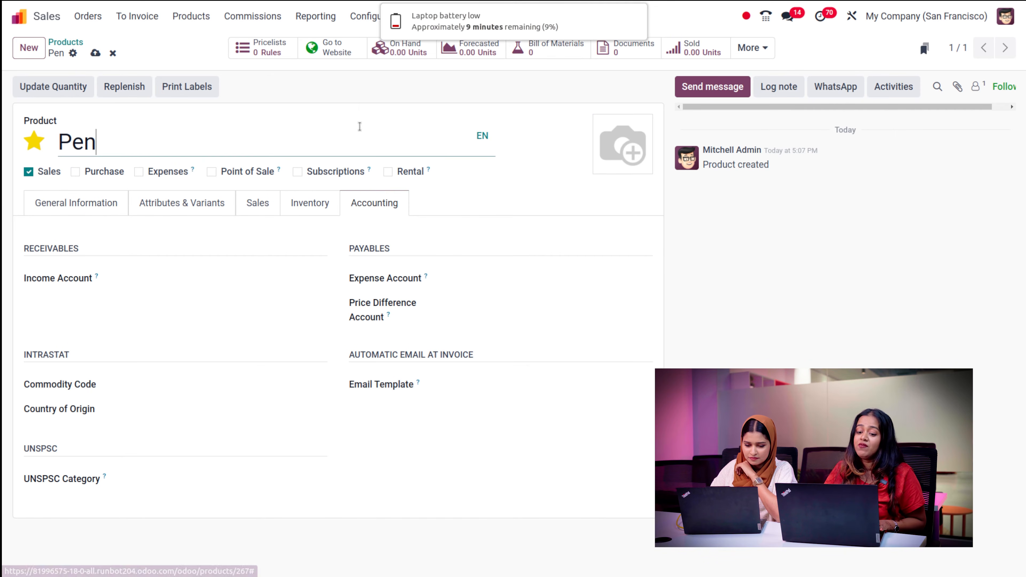
left_click(360, 101)
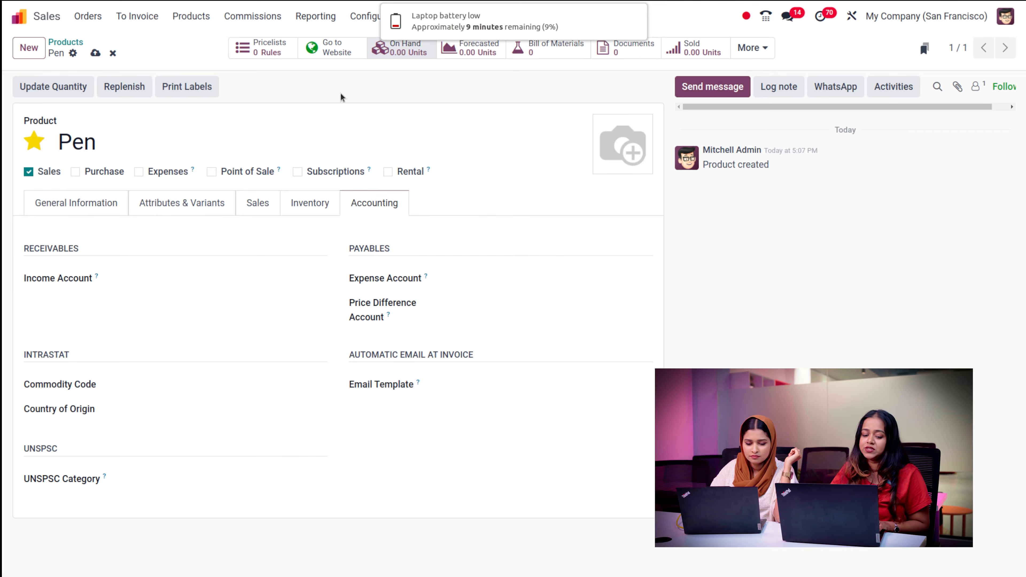
left_click(54, 209)
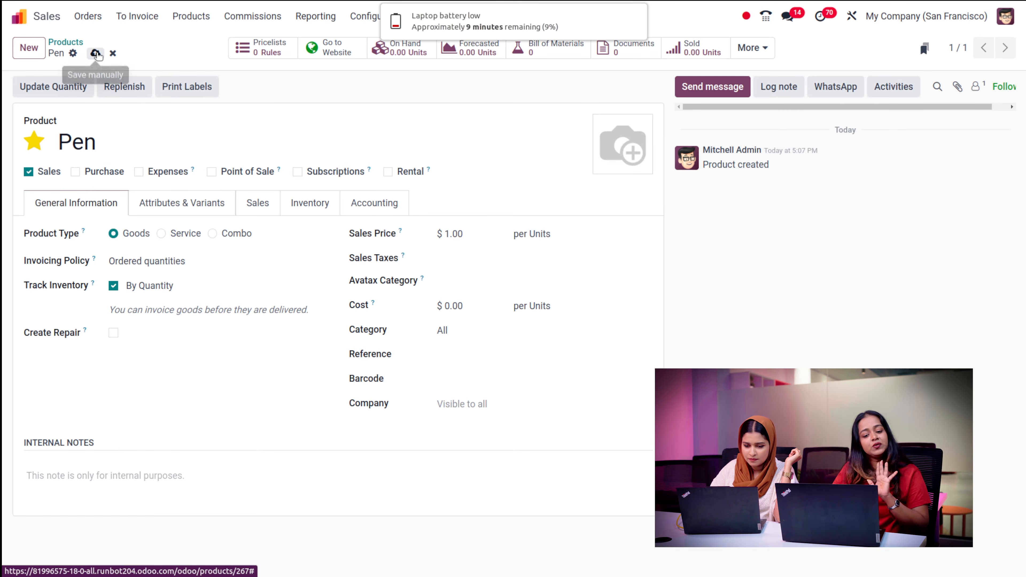
left_click(96, 54)
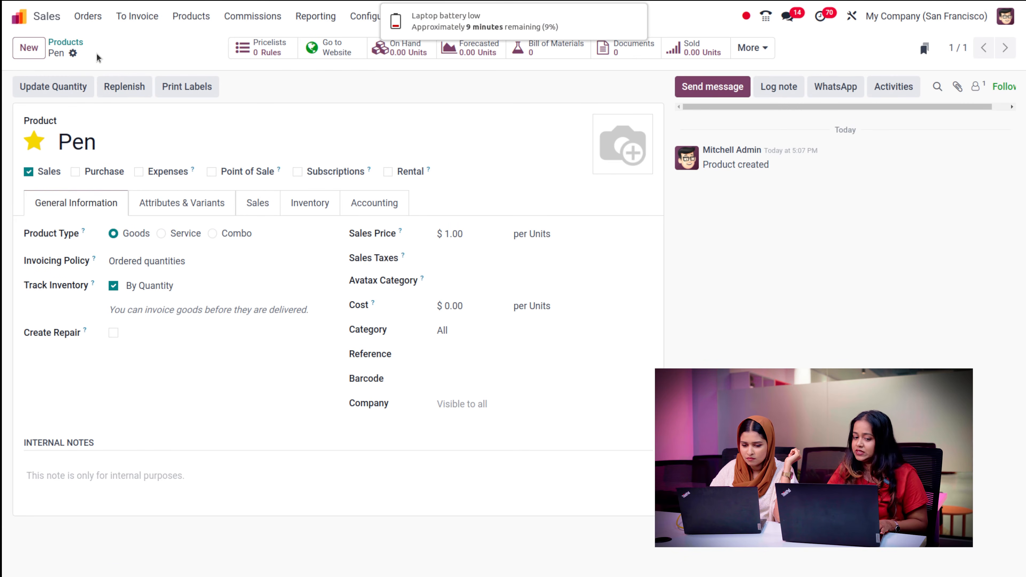
left_click(191, 16)
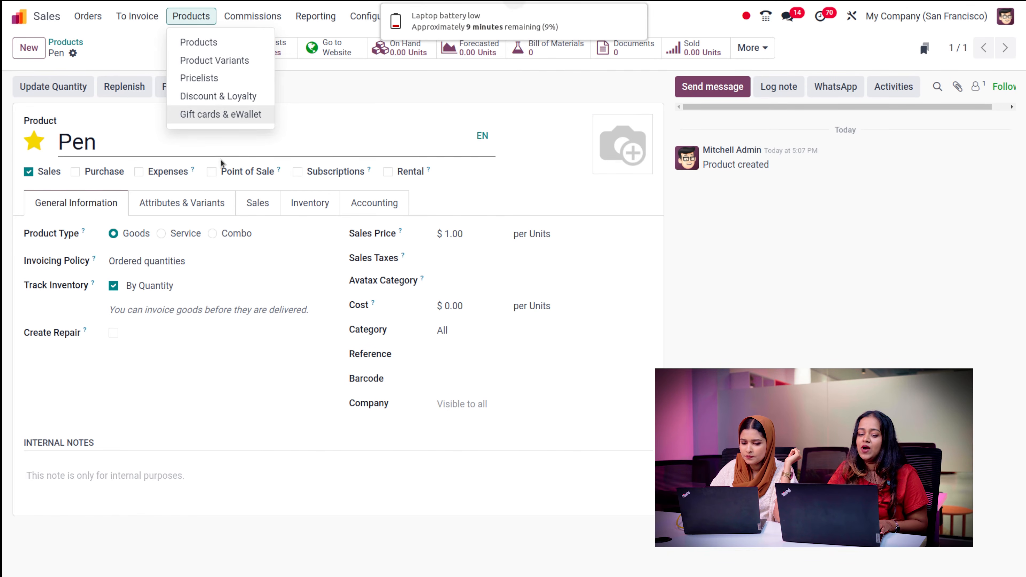
- Open Product Variants, start a blank variant, then abandon it back to the list
left_click(236, 61)
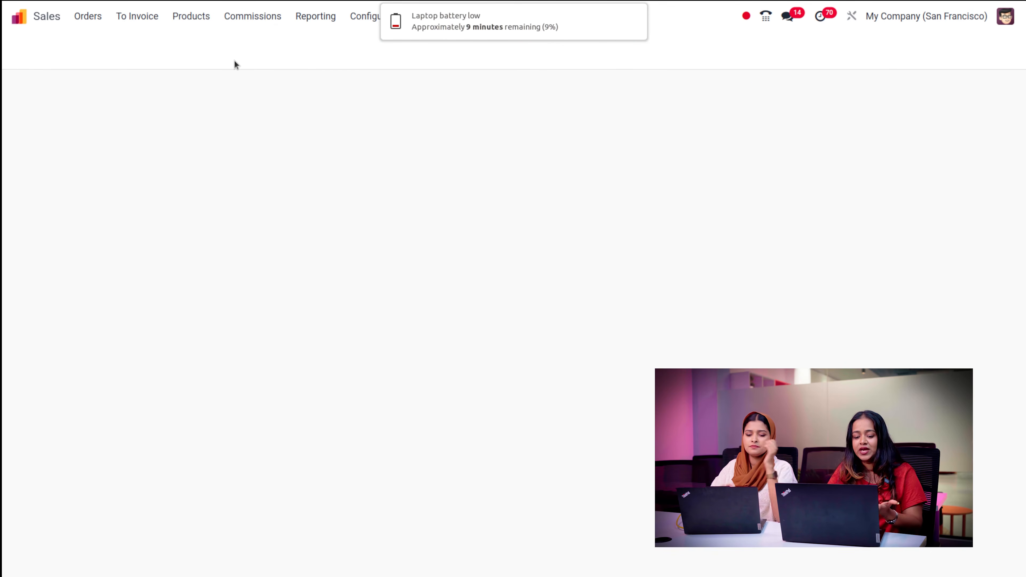
scroll(314, 332, "down", 10)
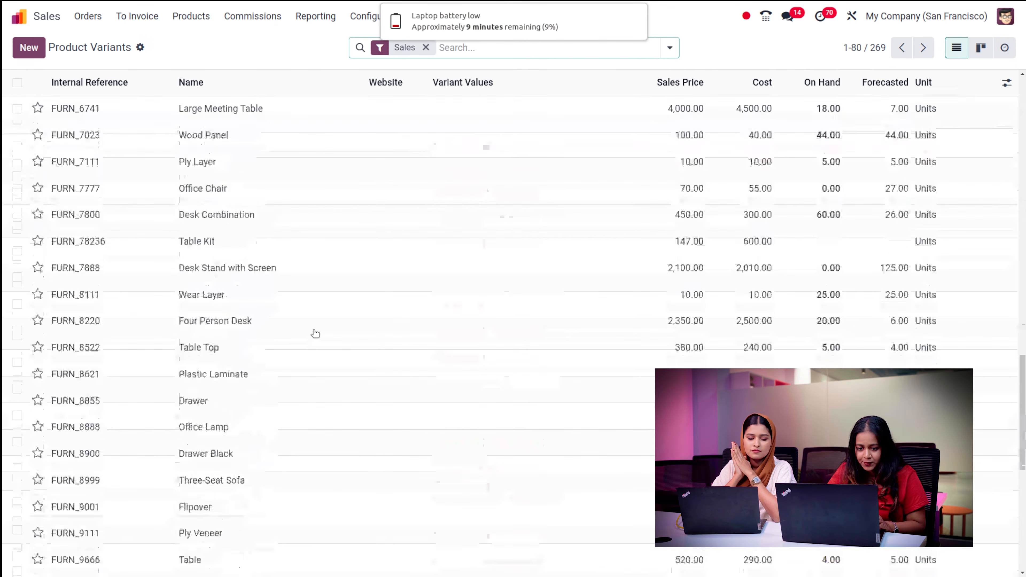
scroll(316, 334, "up", 2)
scroll(315, 334, "up", 10)
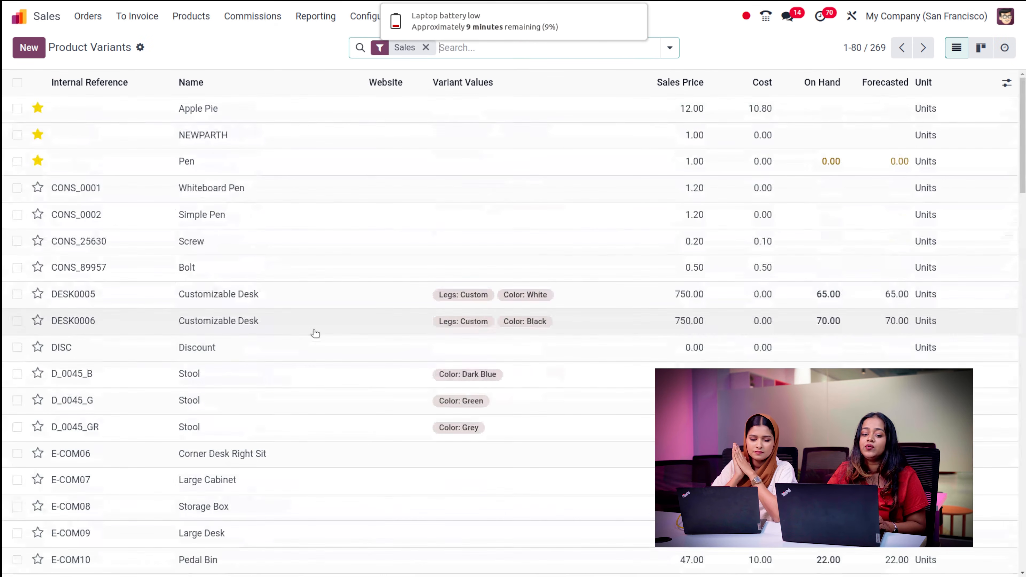
left_click(34, 54)
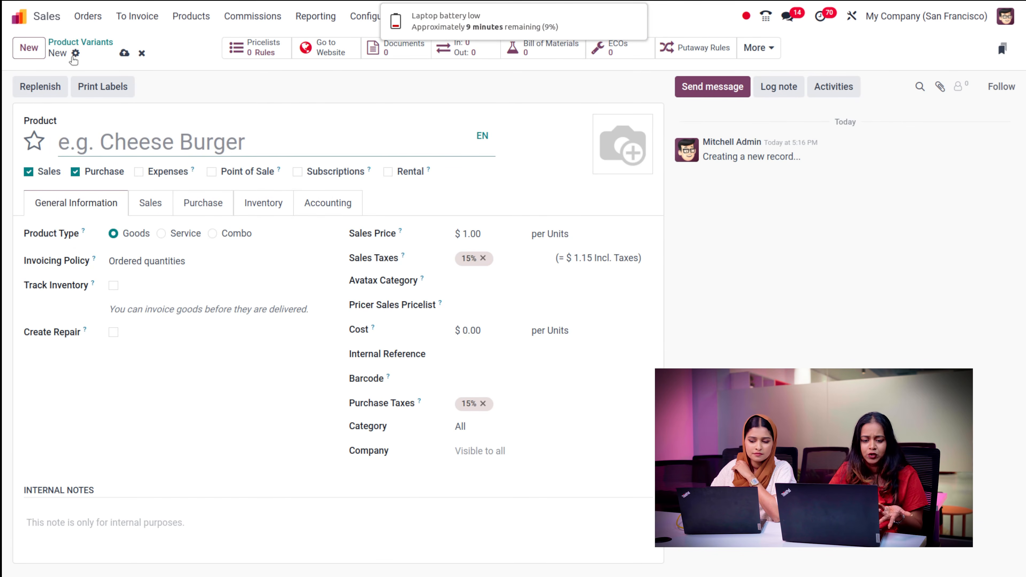
left_click(100, 42)
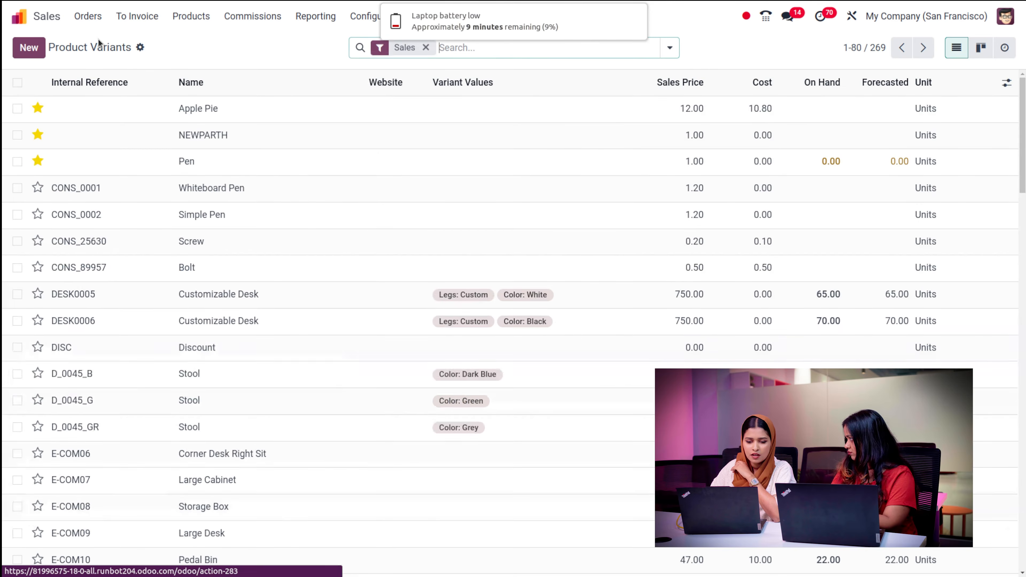
left_click(186, 20)
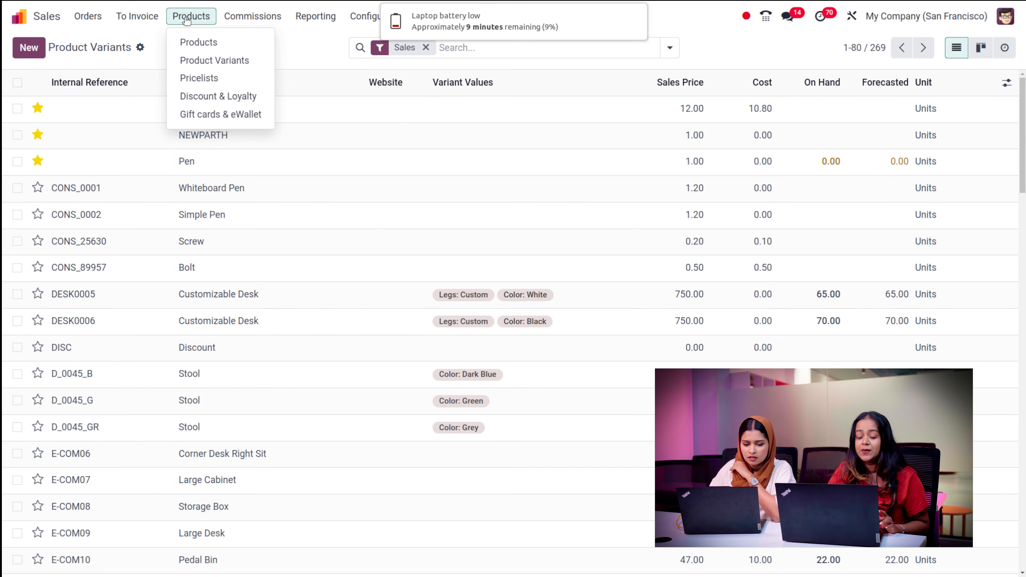
- Create a new USD pricelist from Pricelists and open its first price rule dialog
left_click(207, 78)
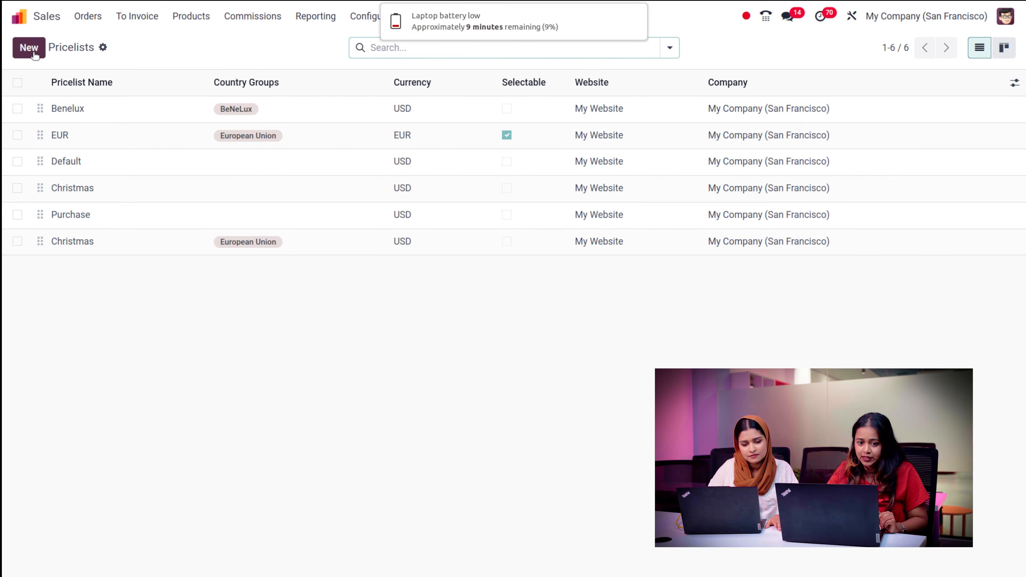
left_click(36, 54)
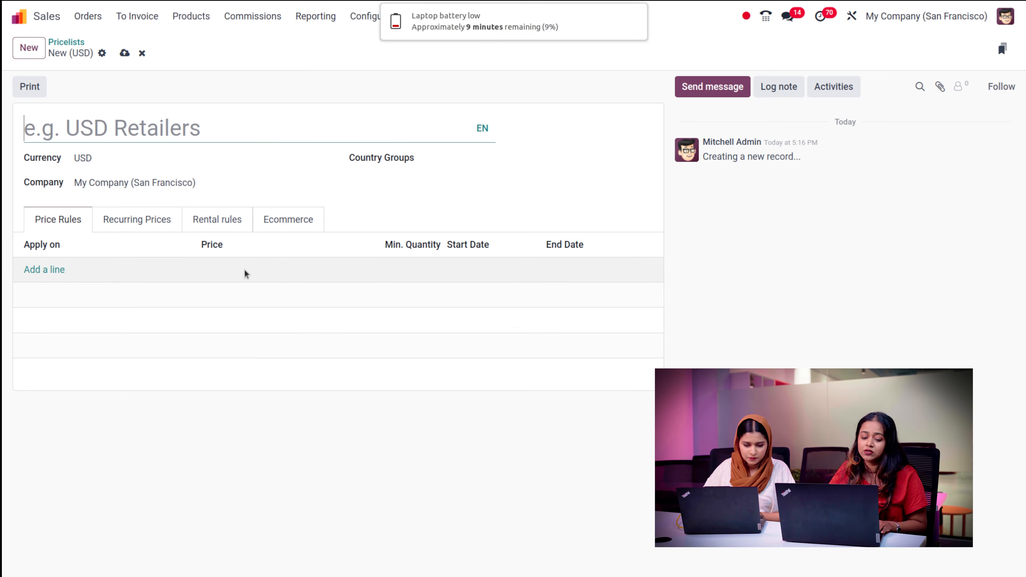
left_click(55, 269)
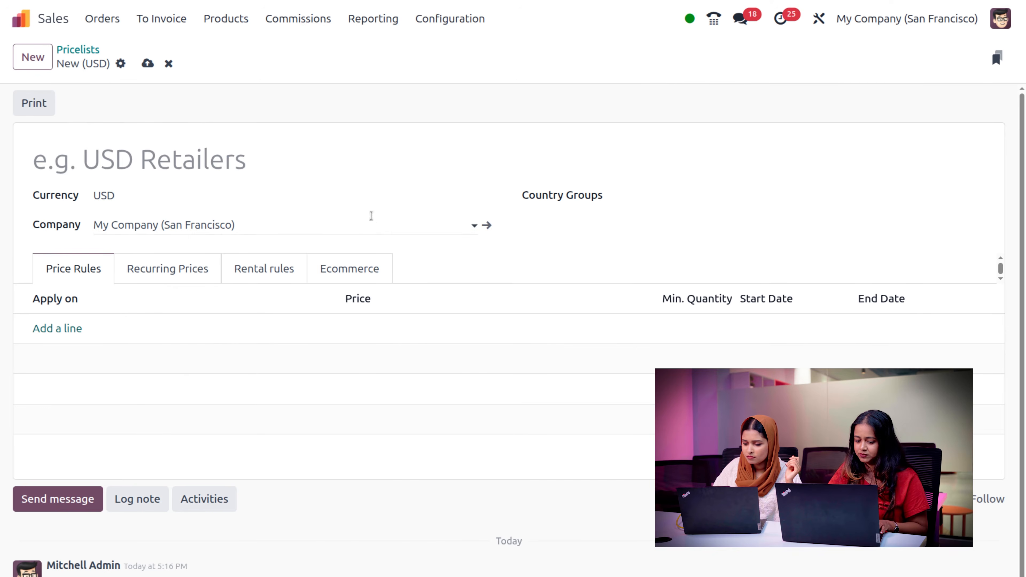
- Name the pricelist 'flash sales', then reopen the price rule dialog
left_click(197, 145)
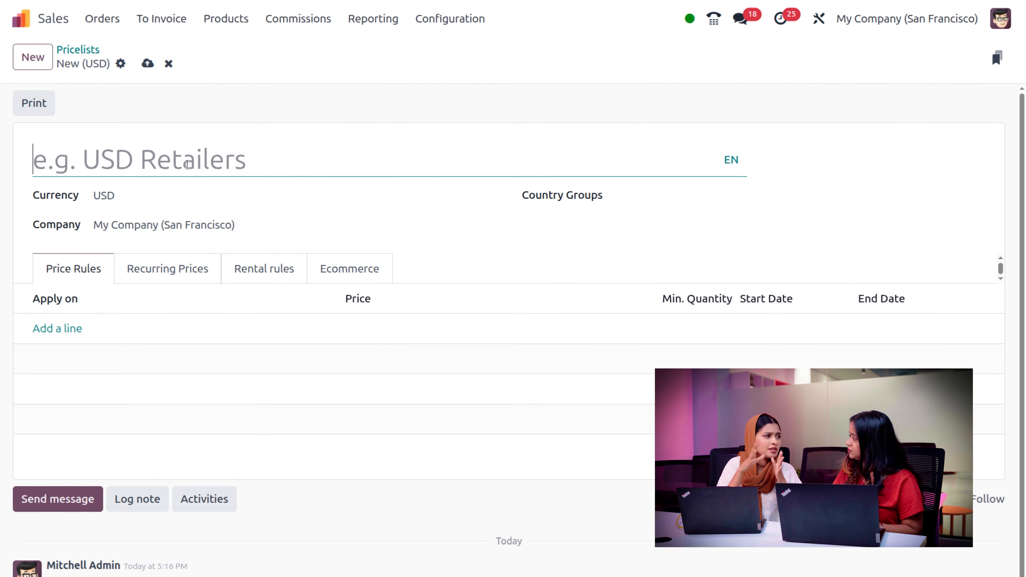
type("fl")
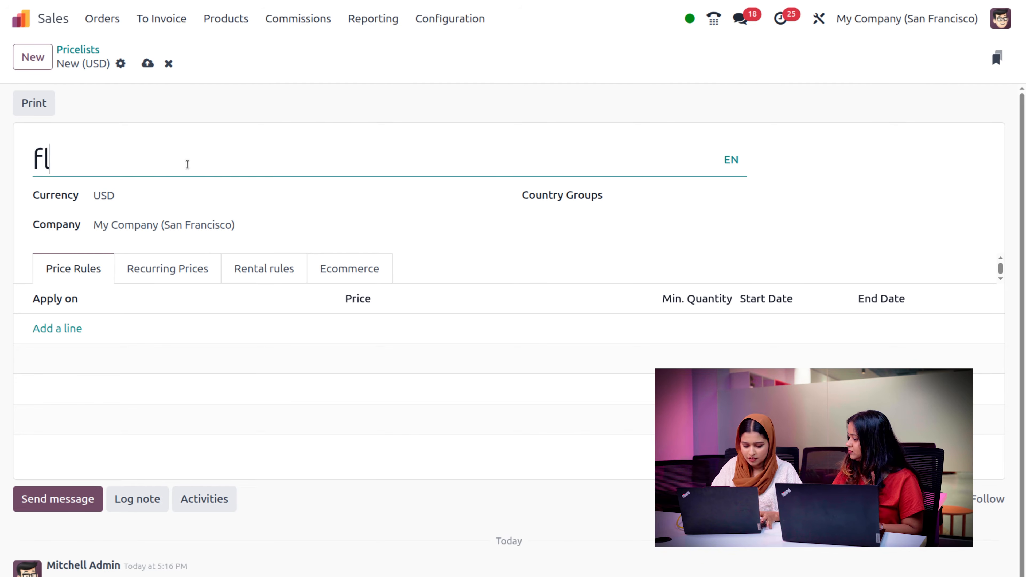
type("ash sales")
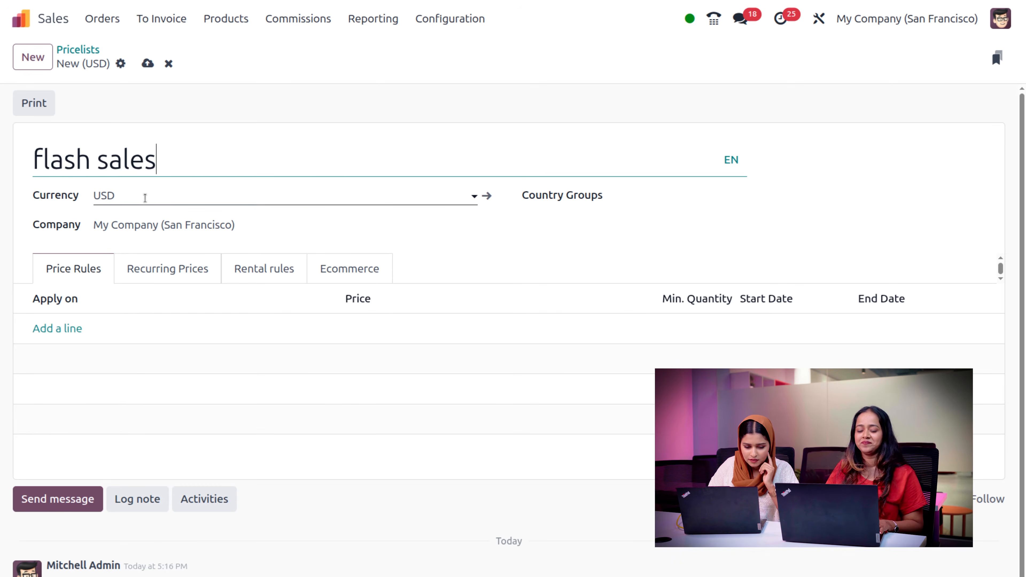
left_click(69, 329)
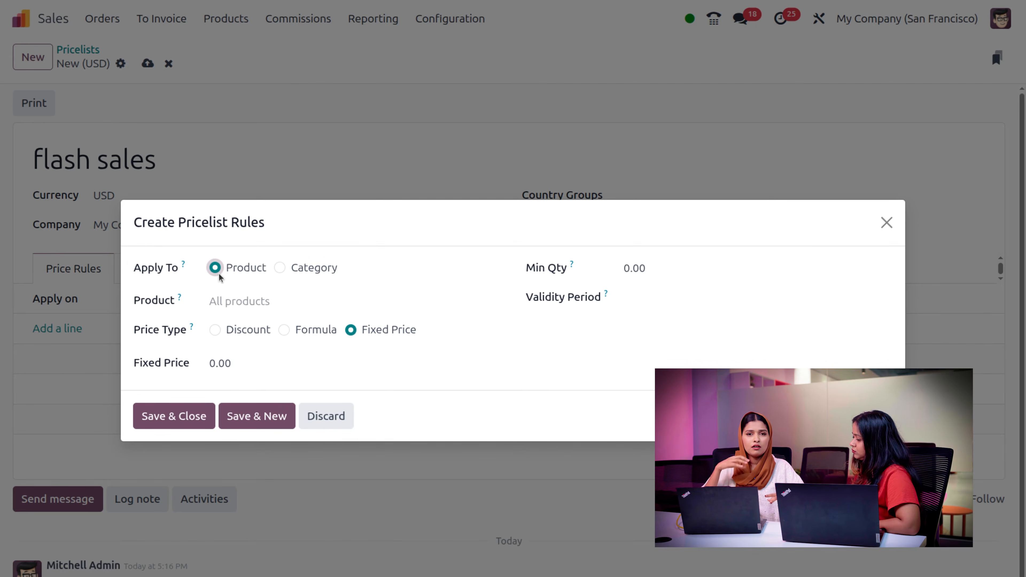
- Add a rule giving the pen a 25% discount and save the flash sales pricelist
left_click(220, 301)
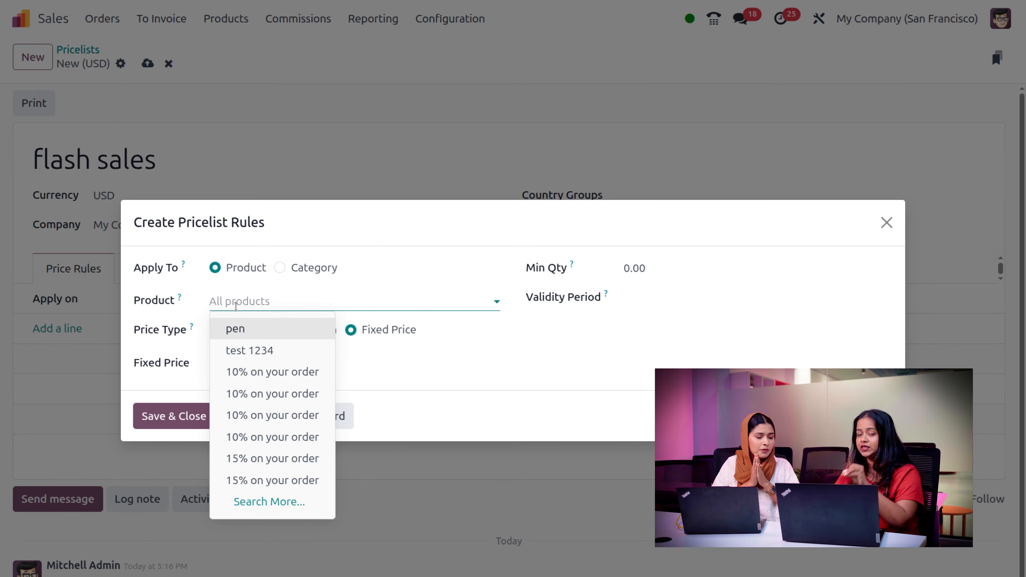
left_click(253, 333)
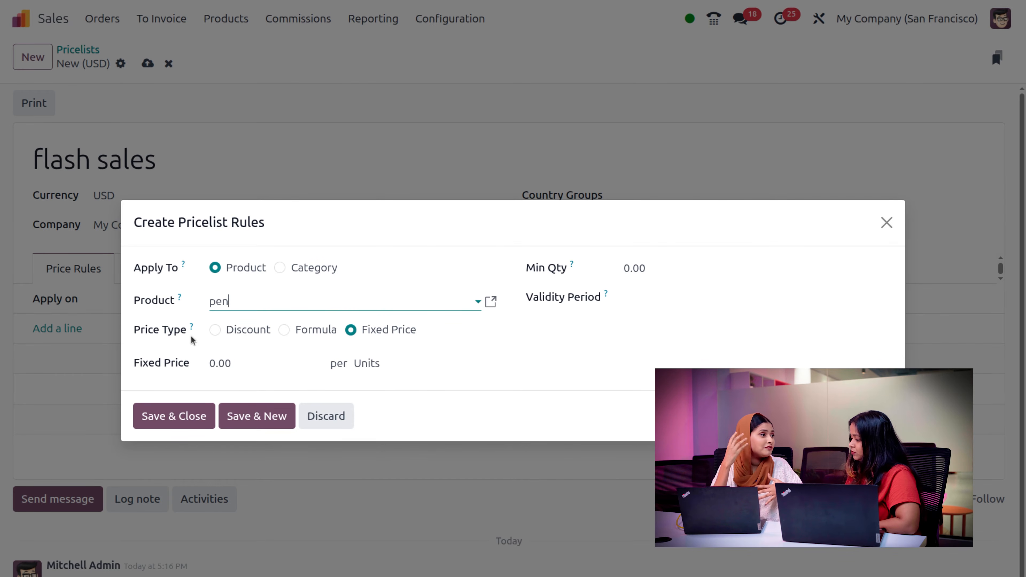
left_click(215, 330)
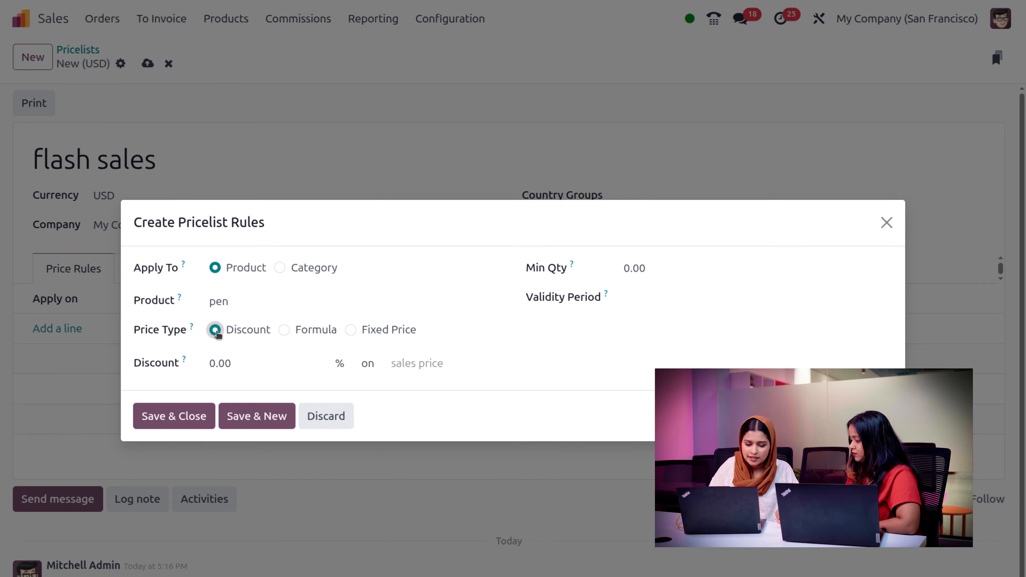
left_click(244, 367)
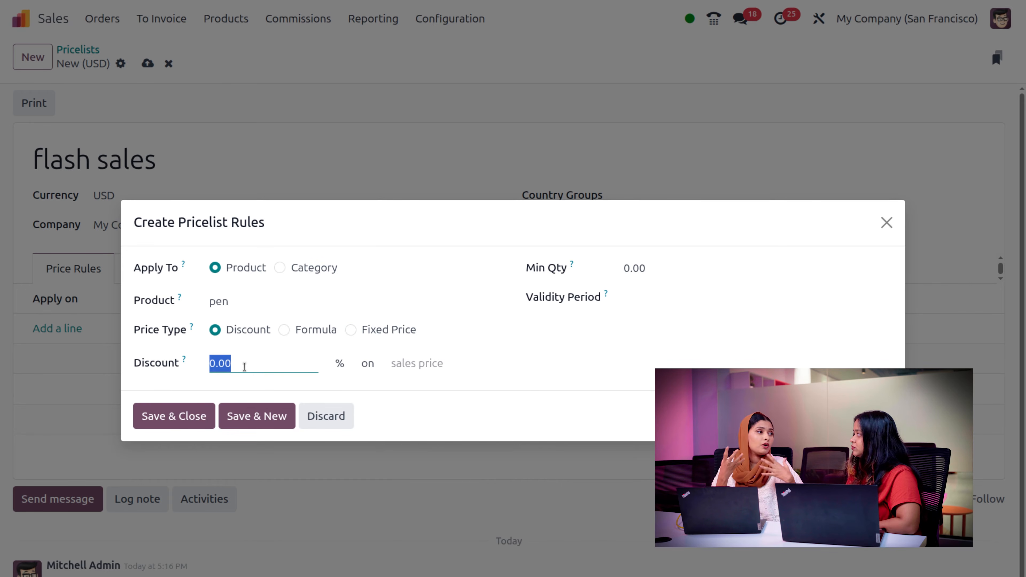
key("BackSpace")
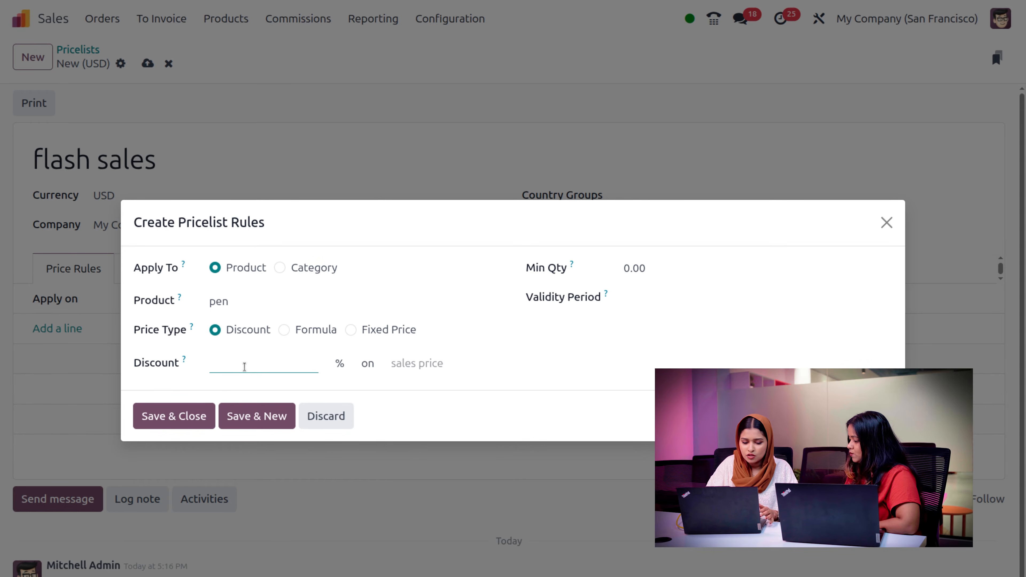
type("25")
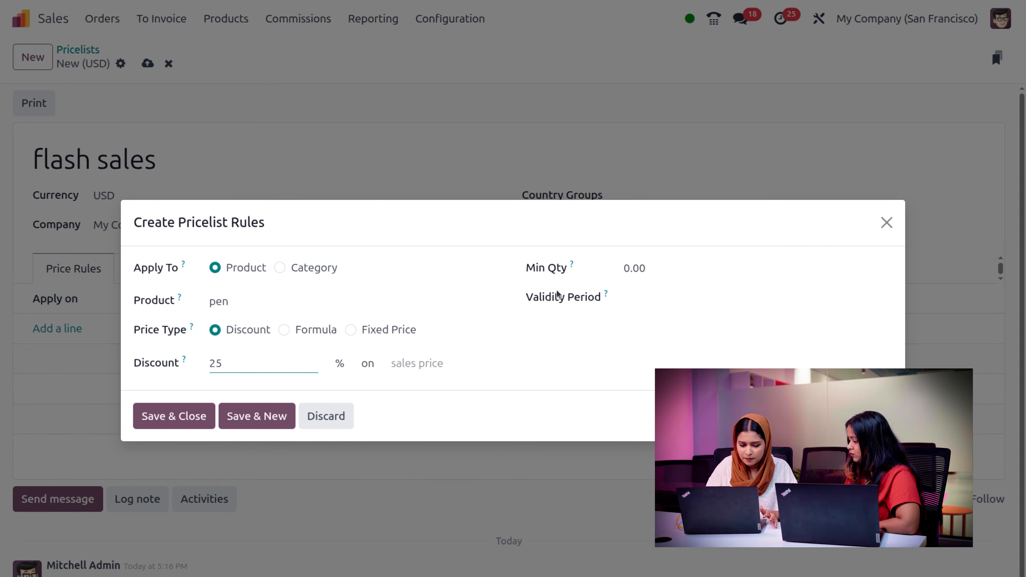
left_click(639, 269)
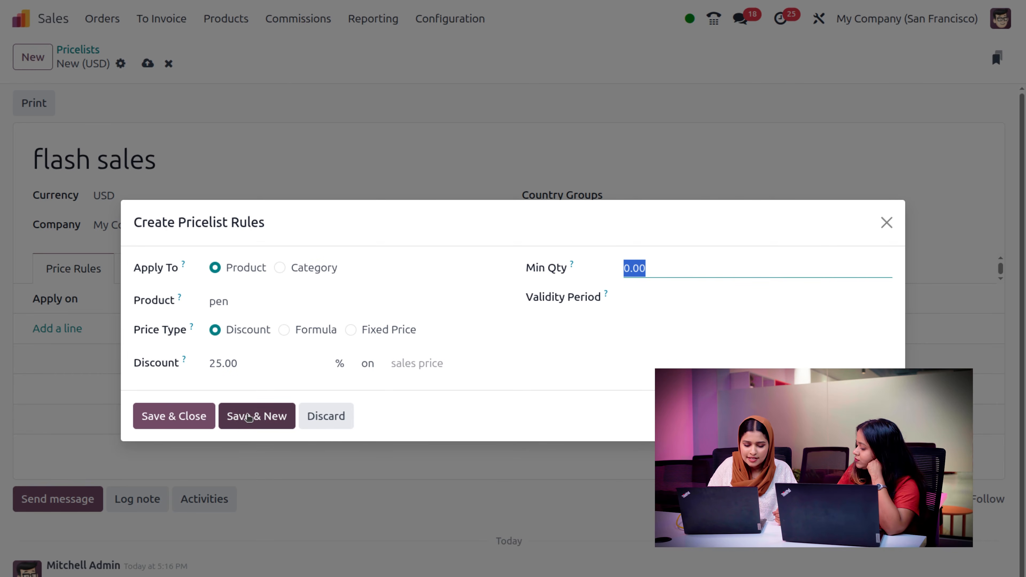
left_click(156, 422)
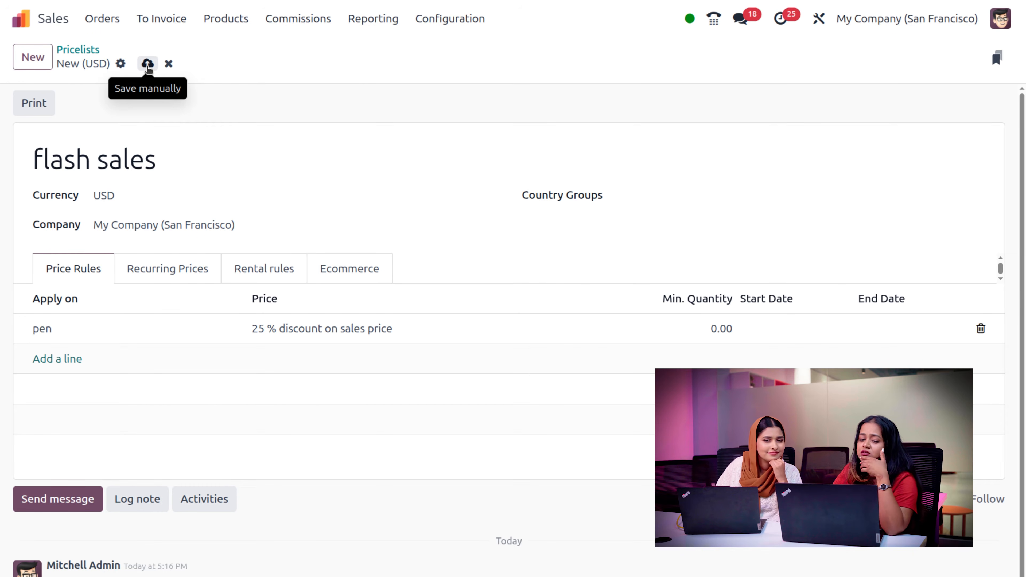
left_click(147, 65)
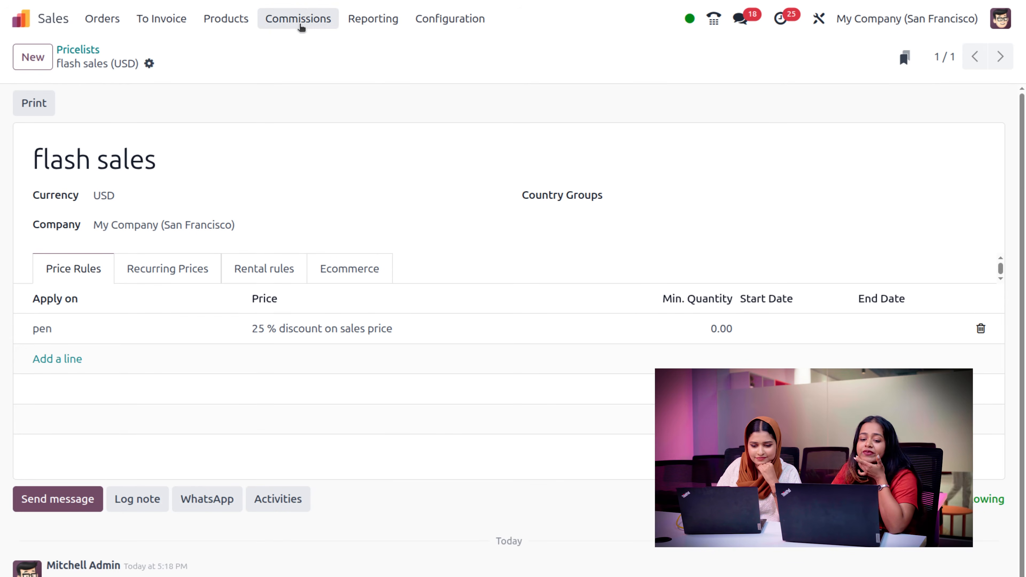
- Go through Discount & Loyalty to the Gift cards & eWallet programs list
left_click(242, 20)
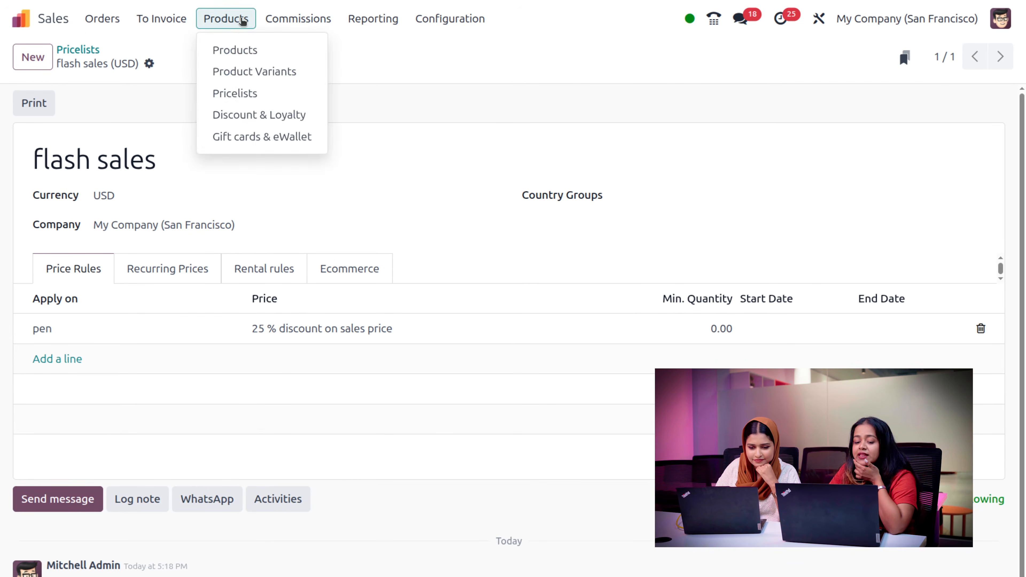
left_click(259, 117)
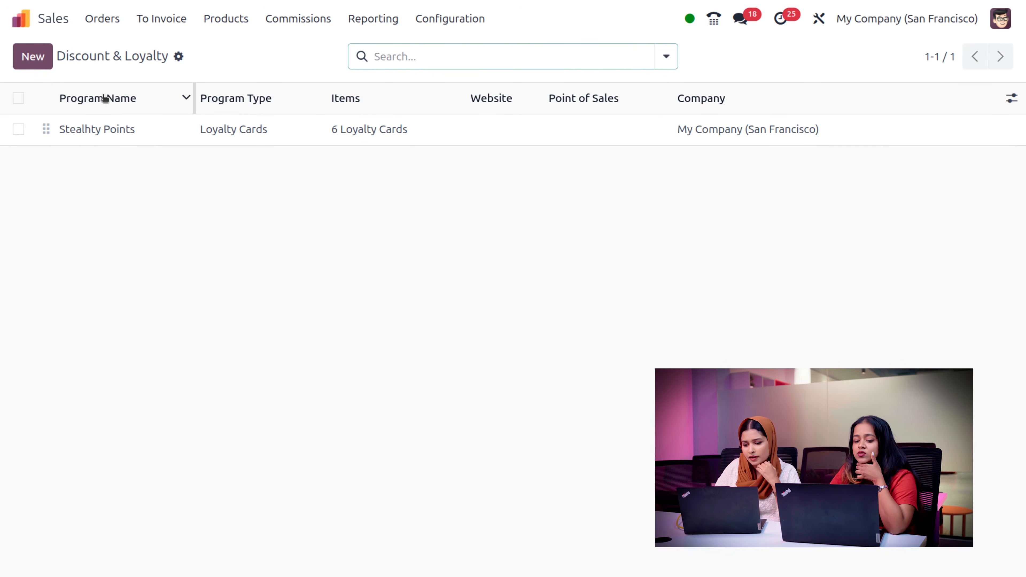
left_click(231, 20)
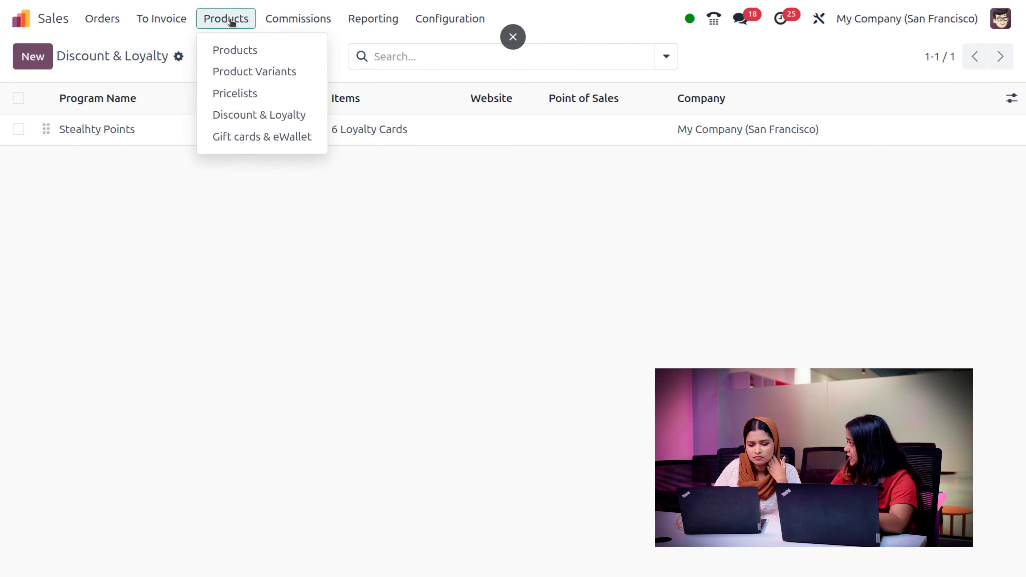
left_click(265, 142)
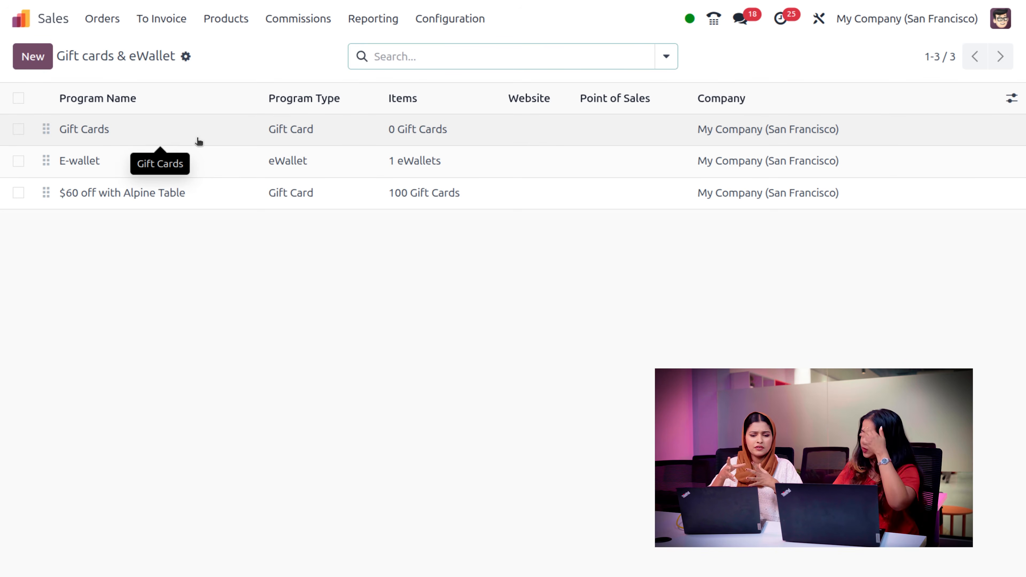
- Create and save a Gift Card-type program named '10% discount laptops'
left_click(31, 60)
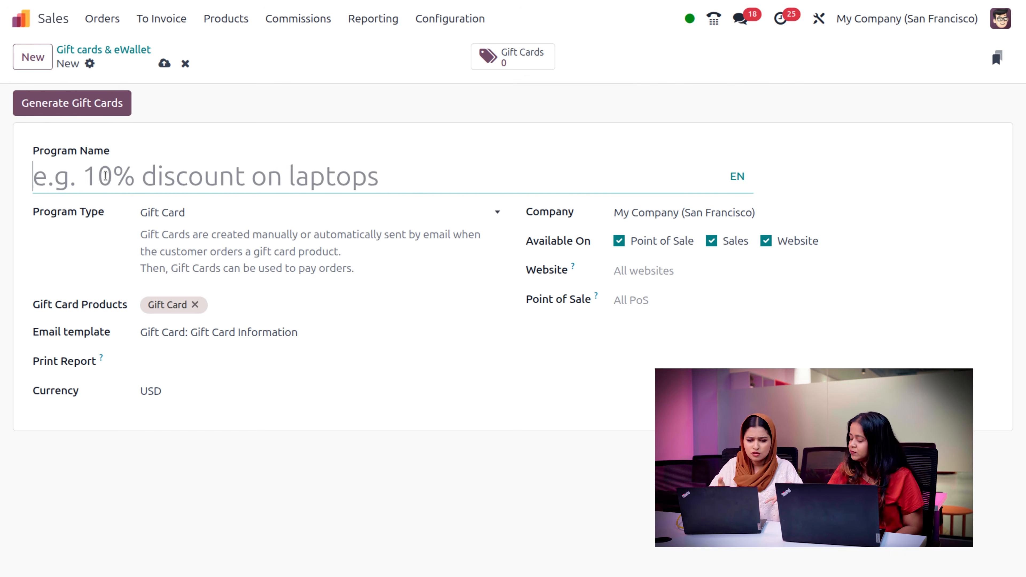
type("10")
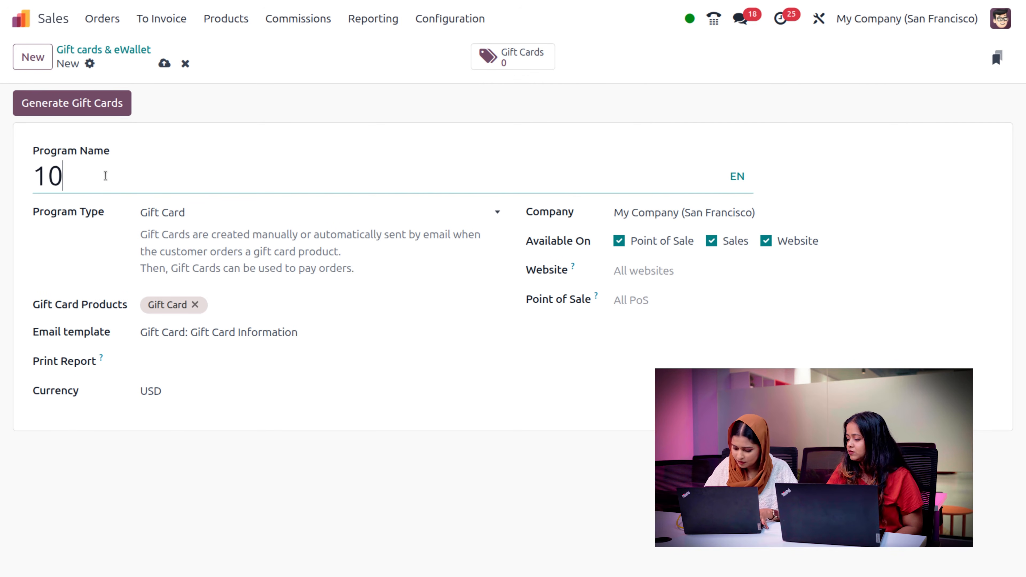
type("% ")
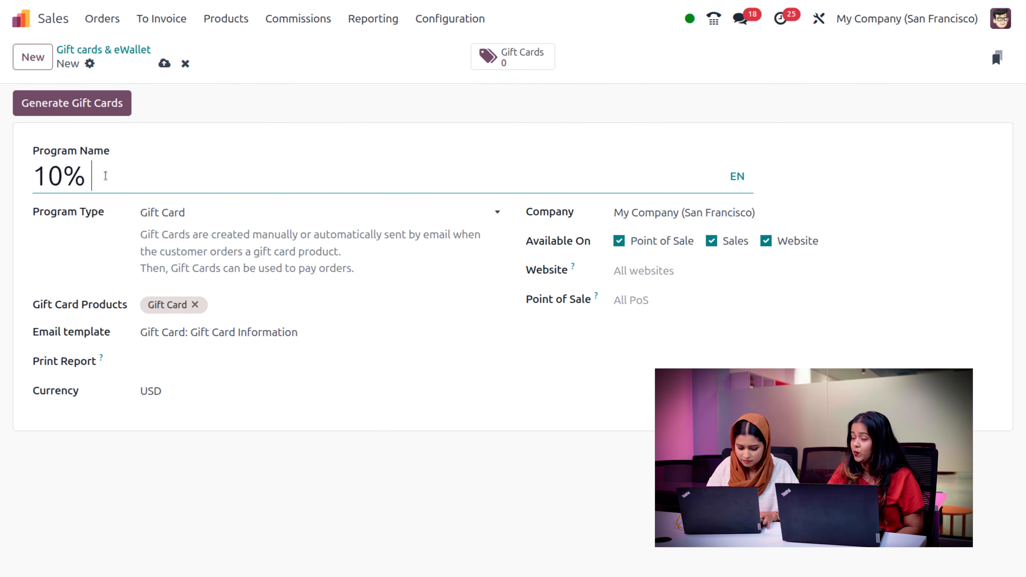
type("disco")
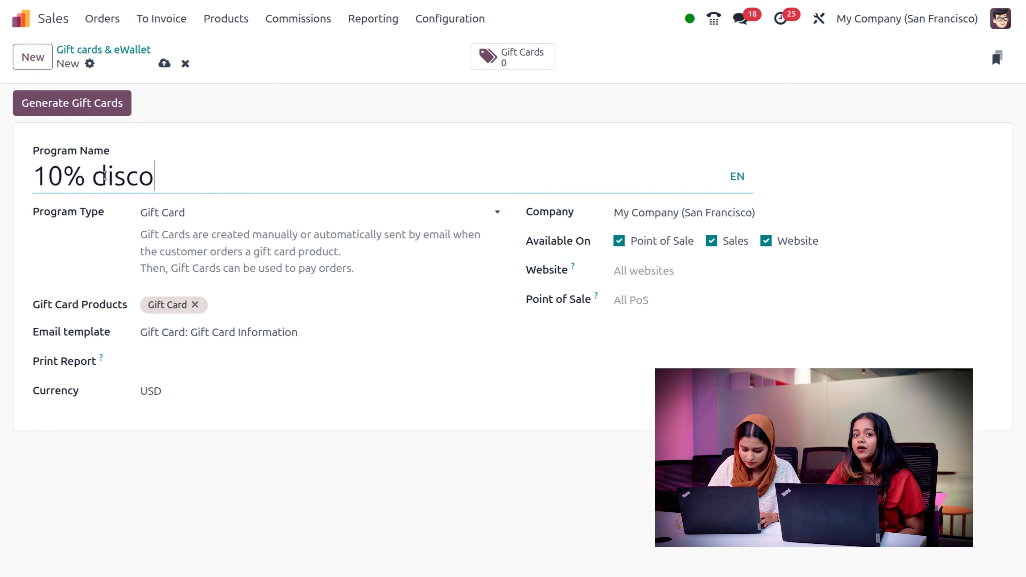
type("unt lap")
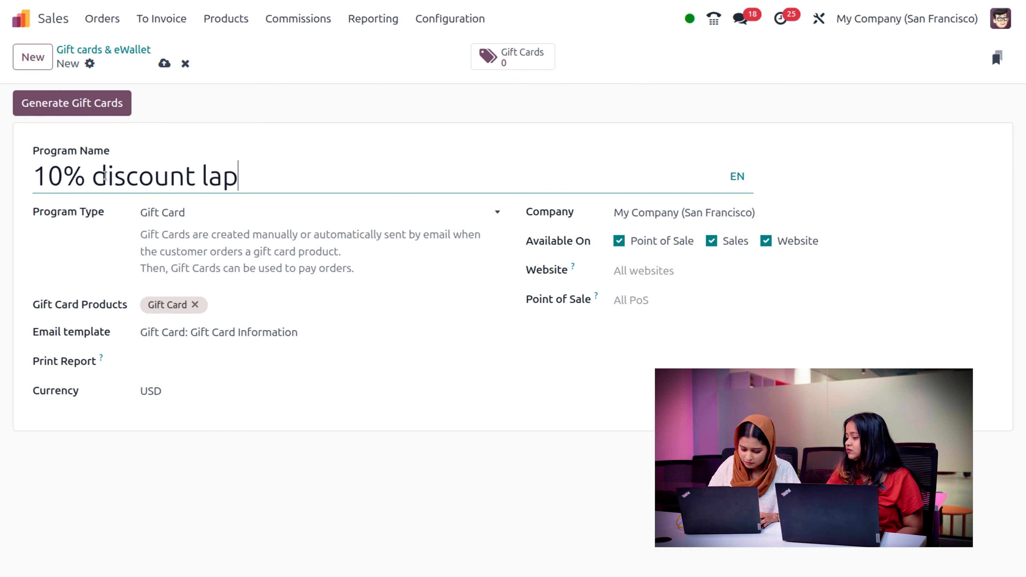
type("tops")
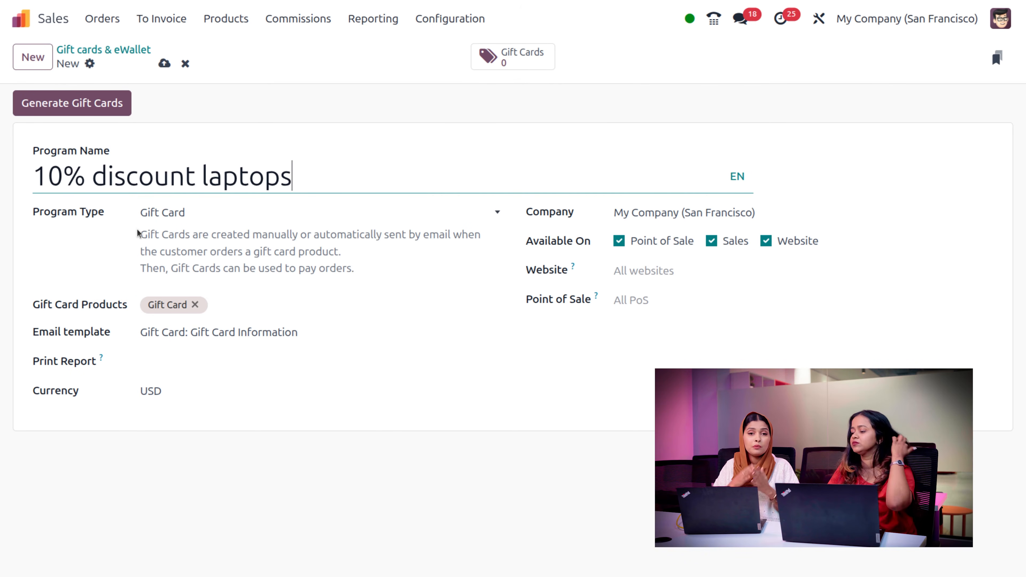
left_click(237, 215)
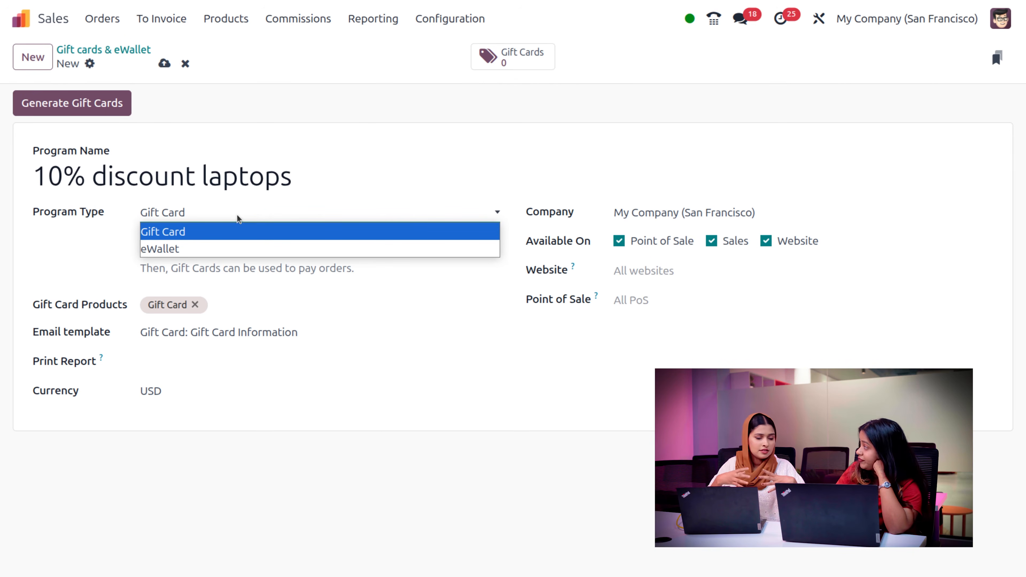
left_click(230, 232)
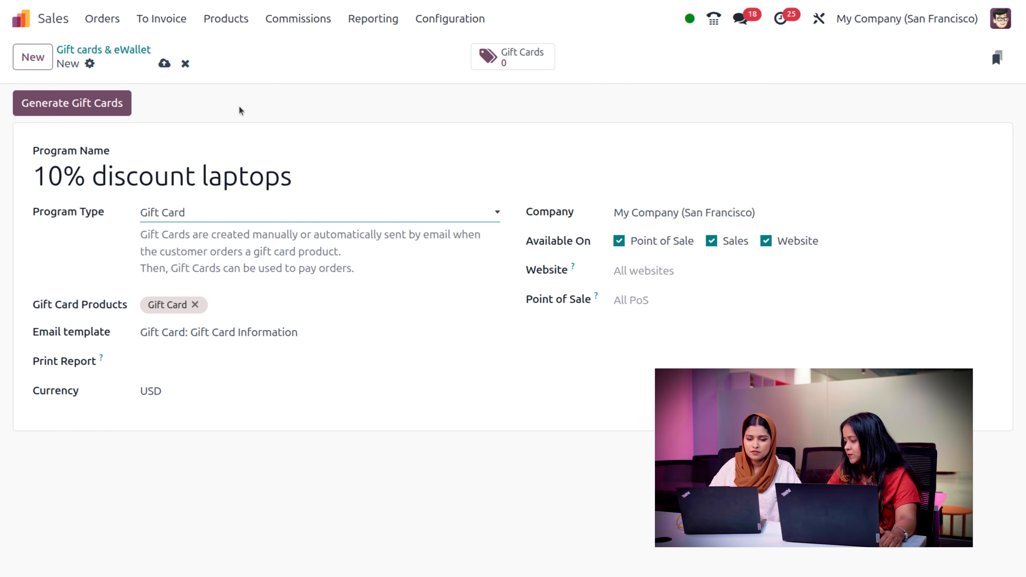
left_click(164, 63)
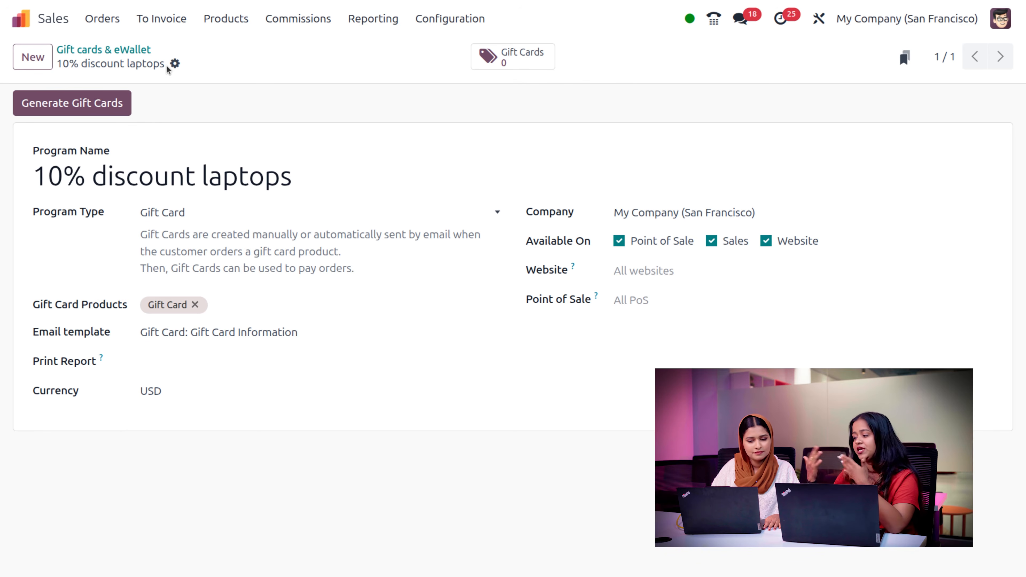
- Start a new Discount & Loyalty program, review its program types, then leave for My Quotations
left_click(237, 19)
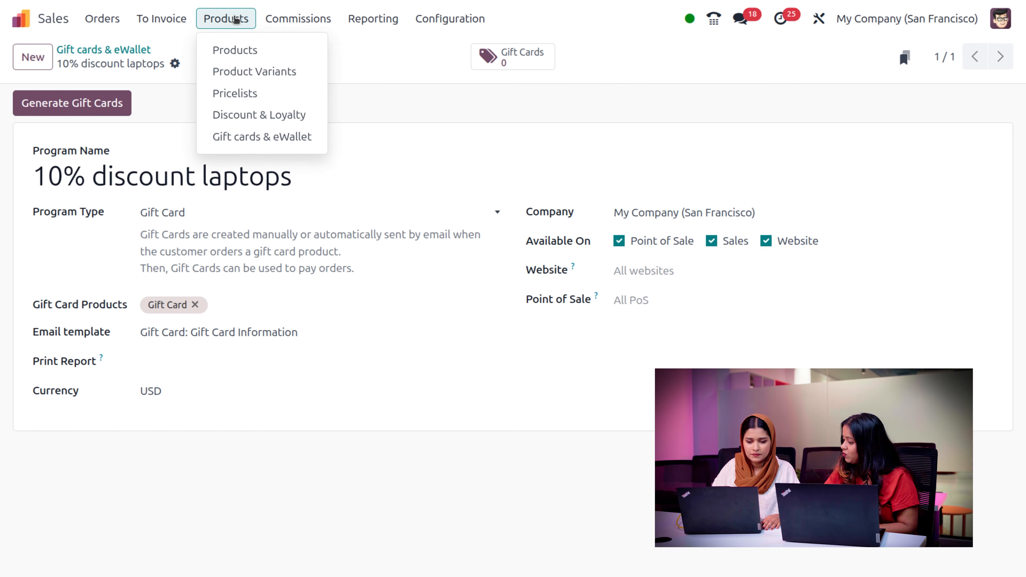
left_click(239, 118)
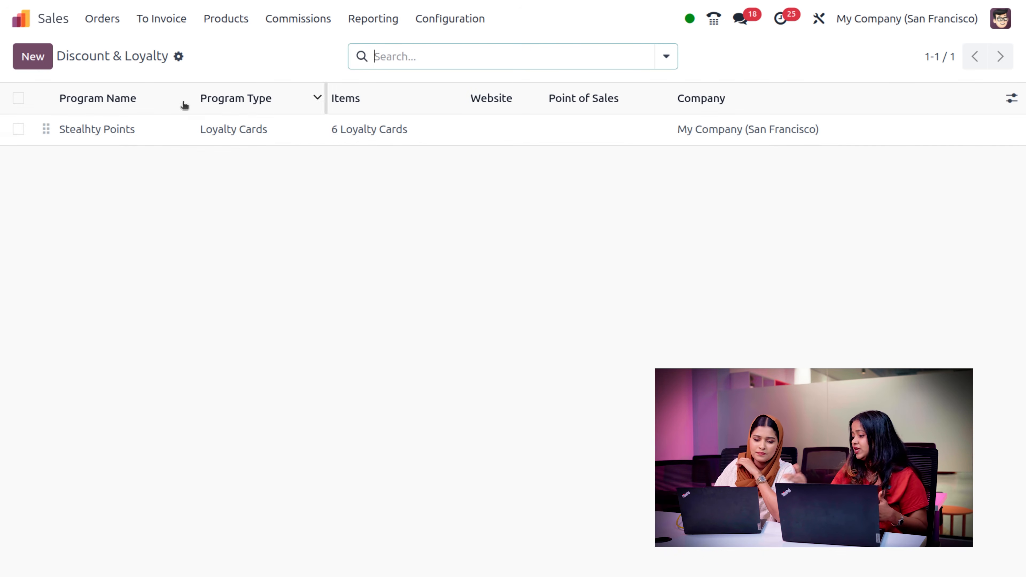
left_click(31, 57)
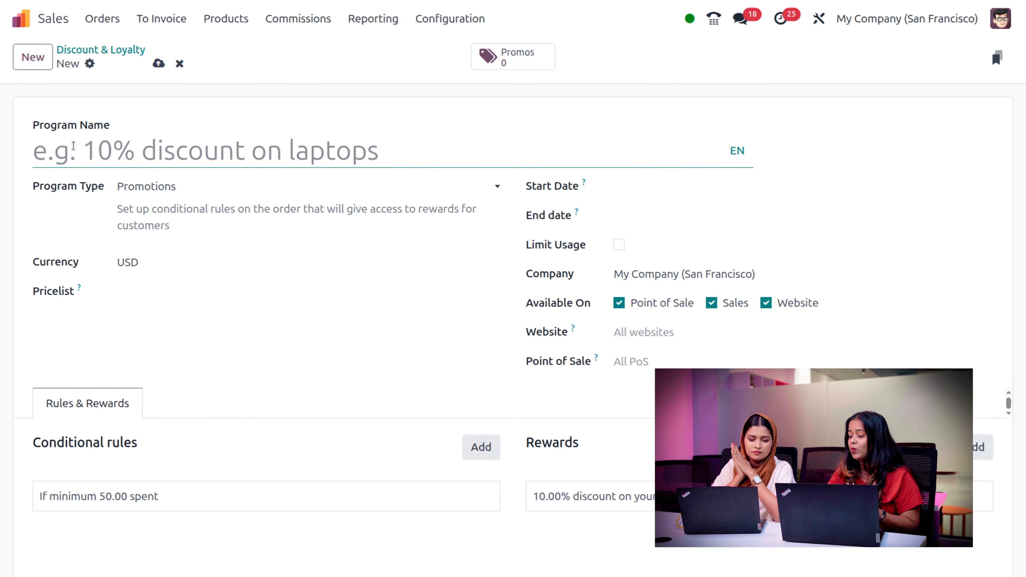
left_click(181, 189)
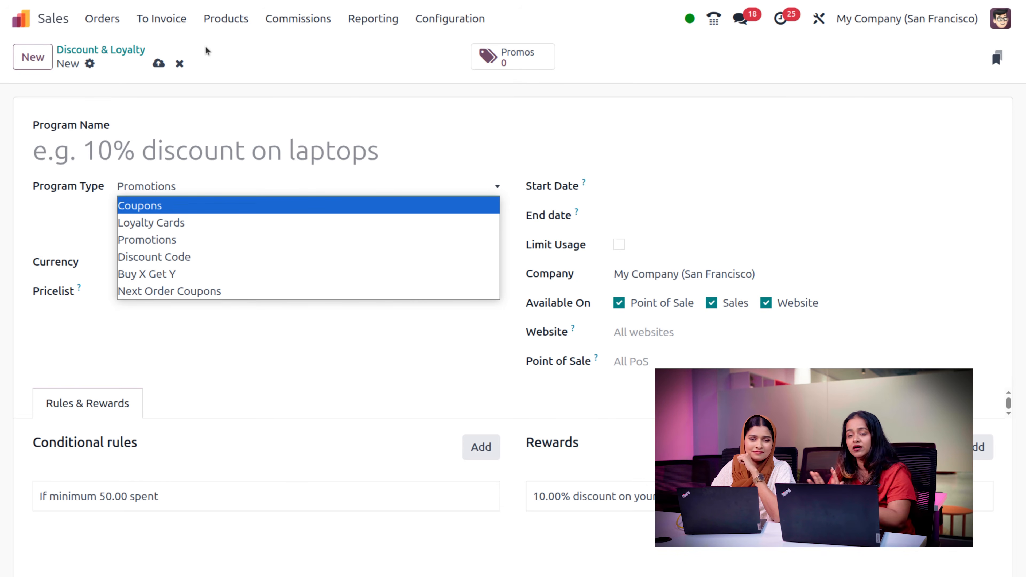
left_click(227, 21)
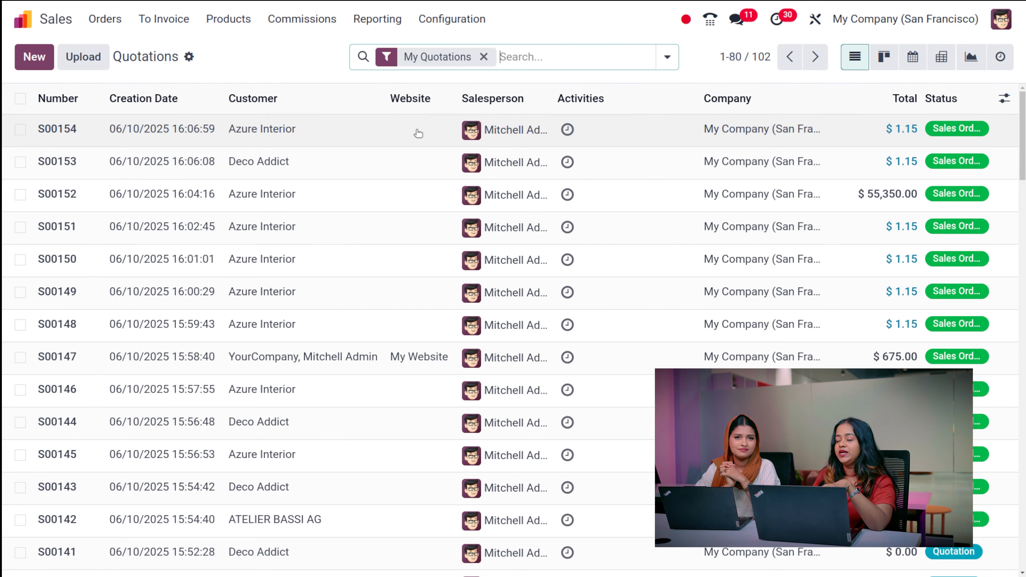
- Check the empty 2025 Q4 achievement details in My Commissions, then return to the commission list
left_click(314, 20)
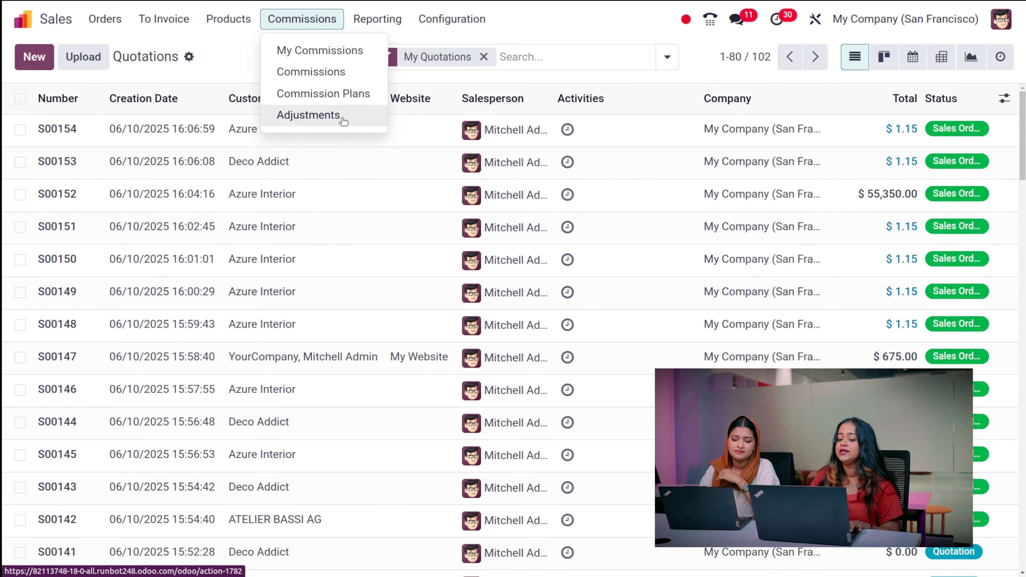
left_click(331, 48)
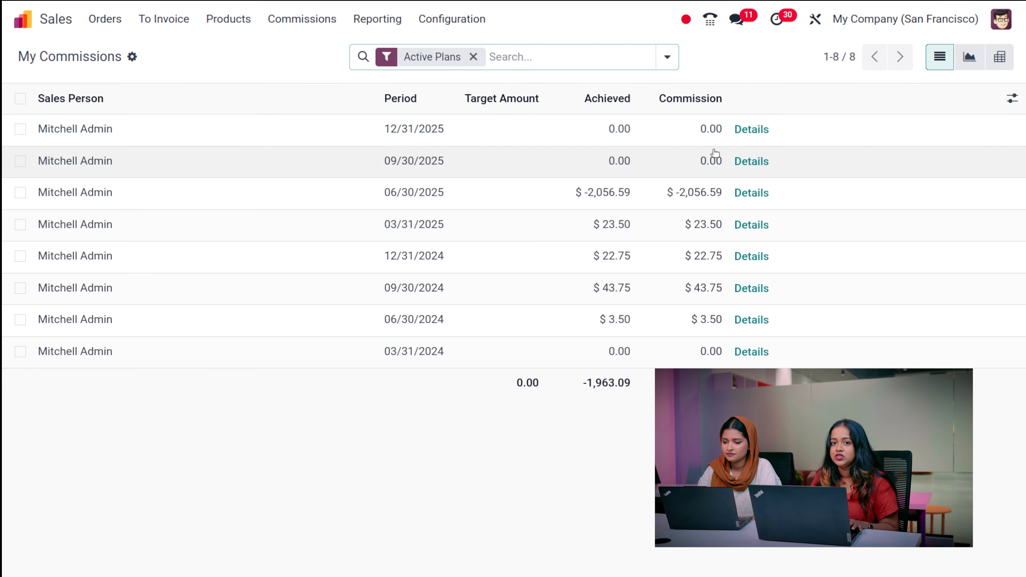
left_click(751, 129)
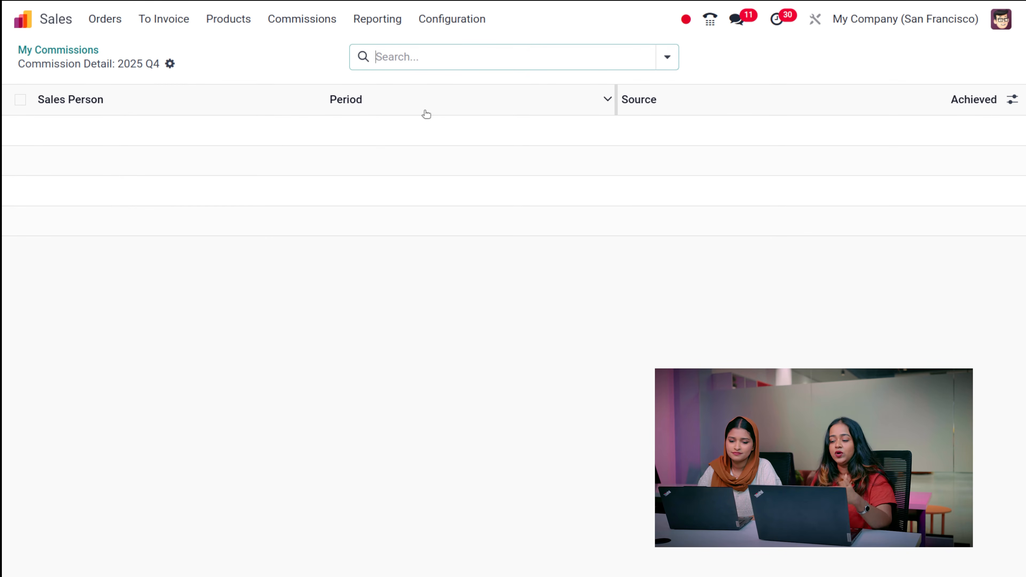
left_click(56, 50)
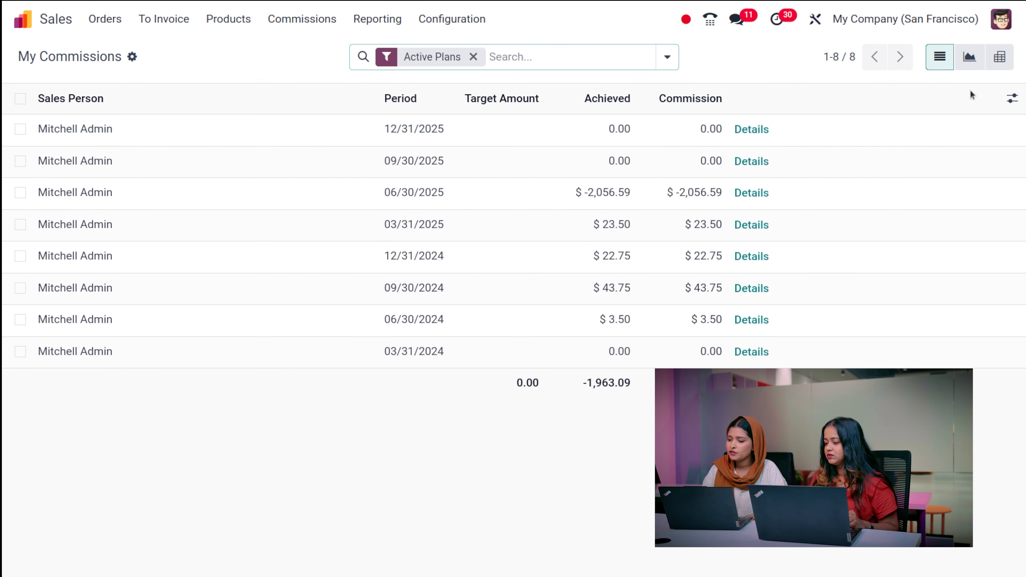
- Chart My Commissions as a pie by Count, showing eight equal quarterly slices
left_click(968, 57)
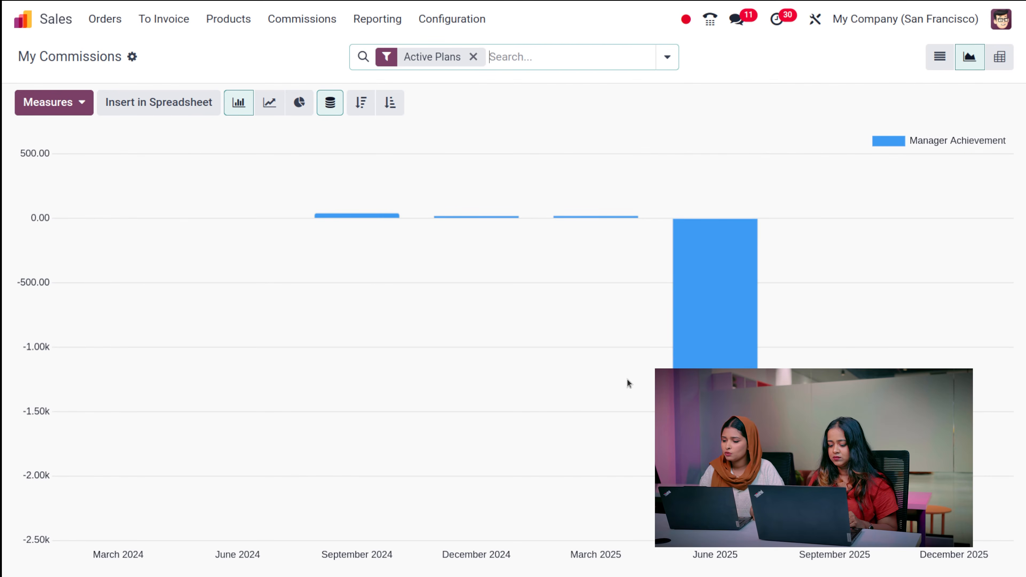
mouse_move(693, 312)
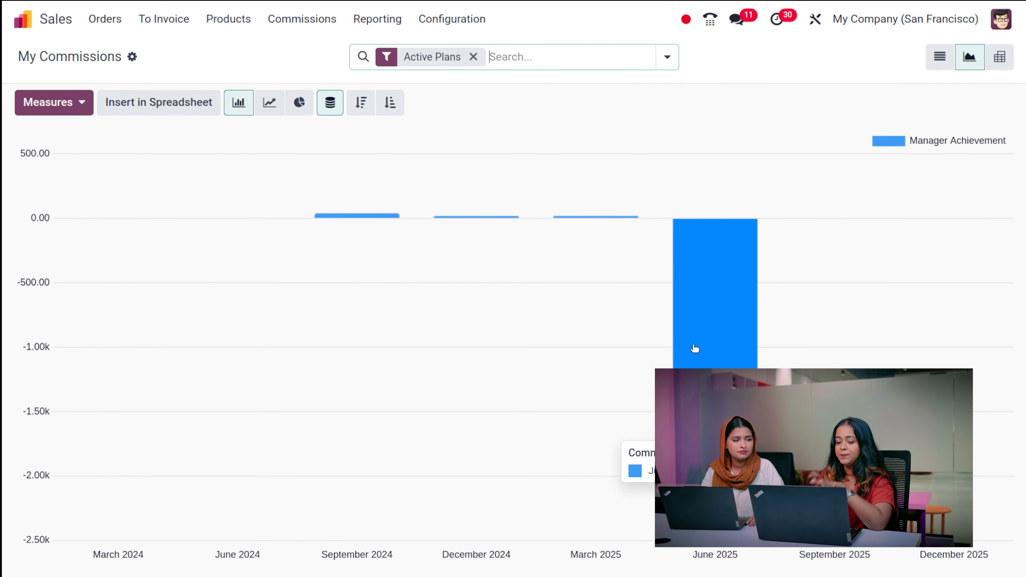
left_click(269, 106)
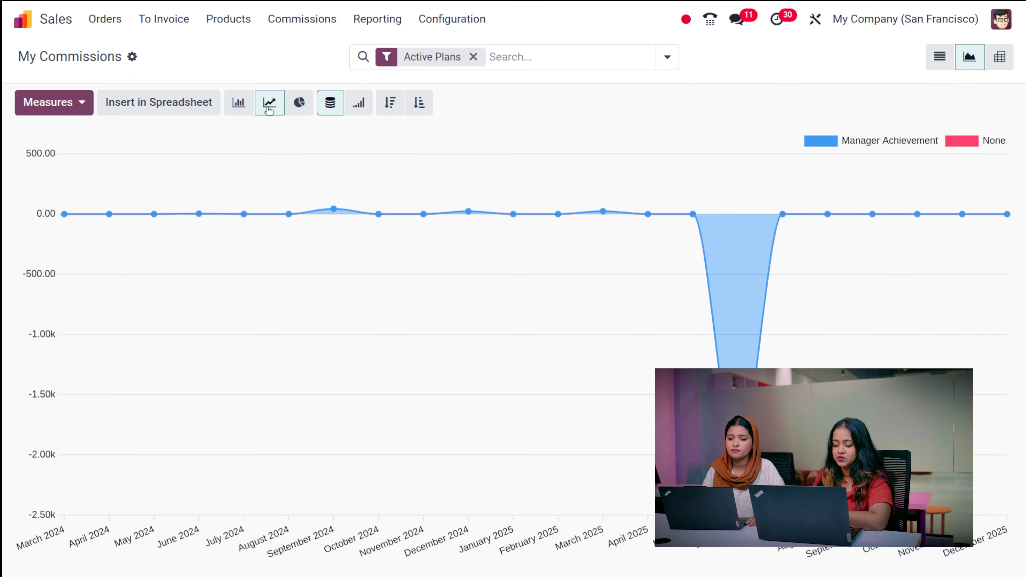
left_click(297, 105)
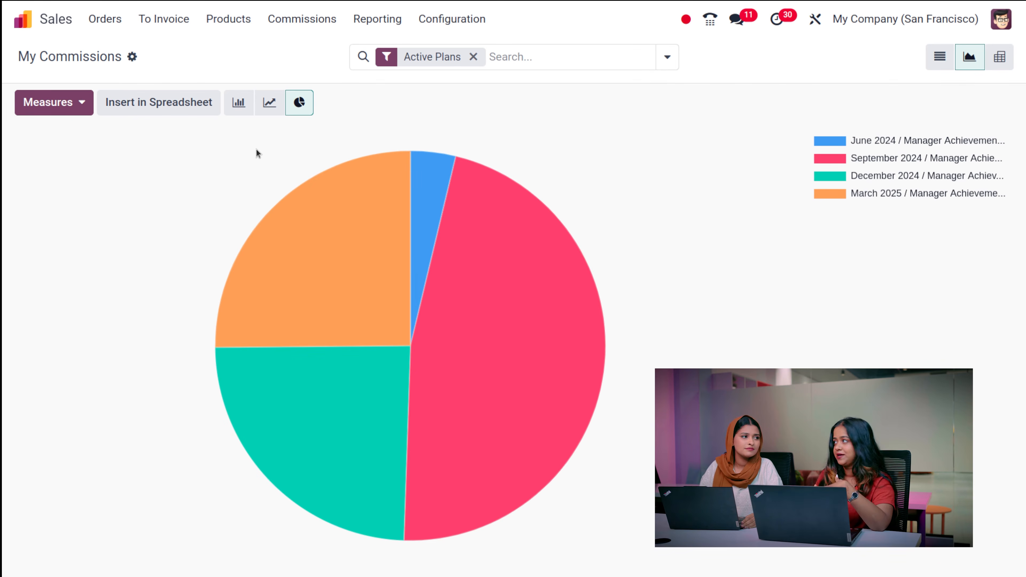
left_click(50, 103)
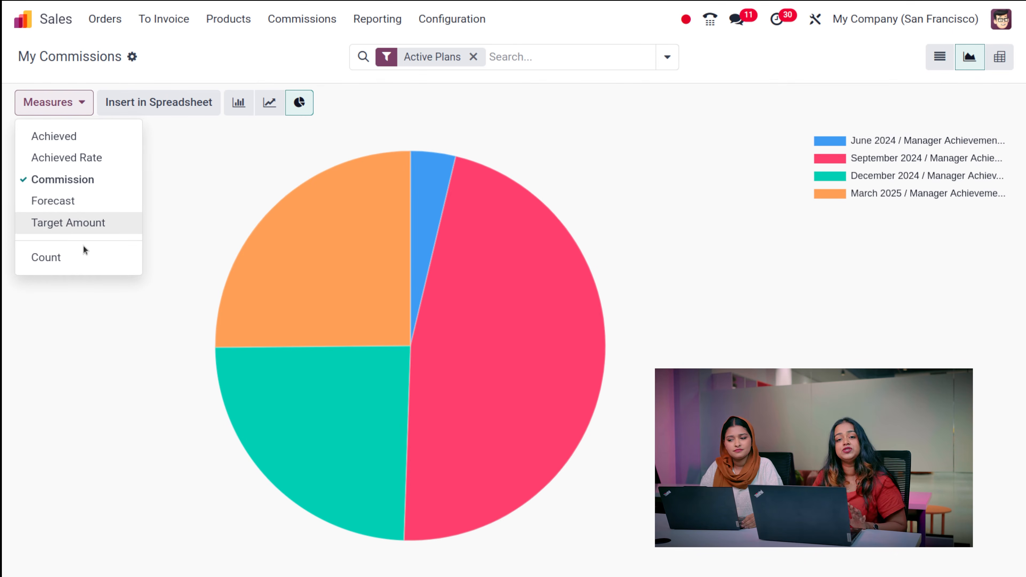
left_click(84, 258)
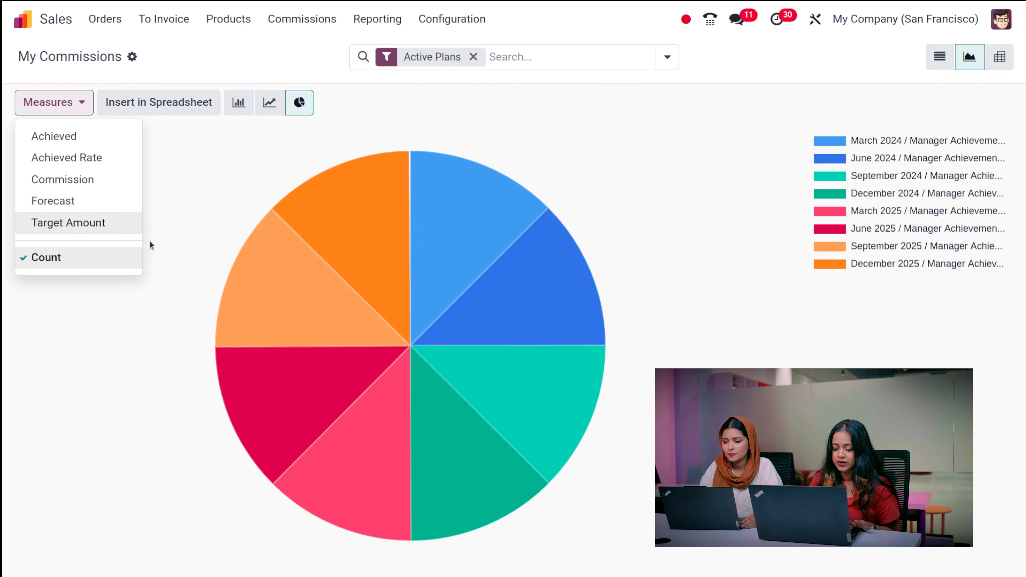
mouse_move(518, 215)
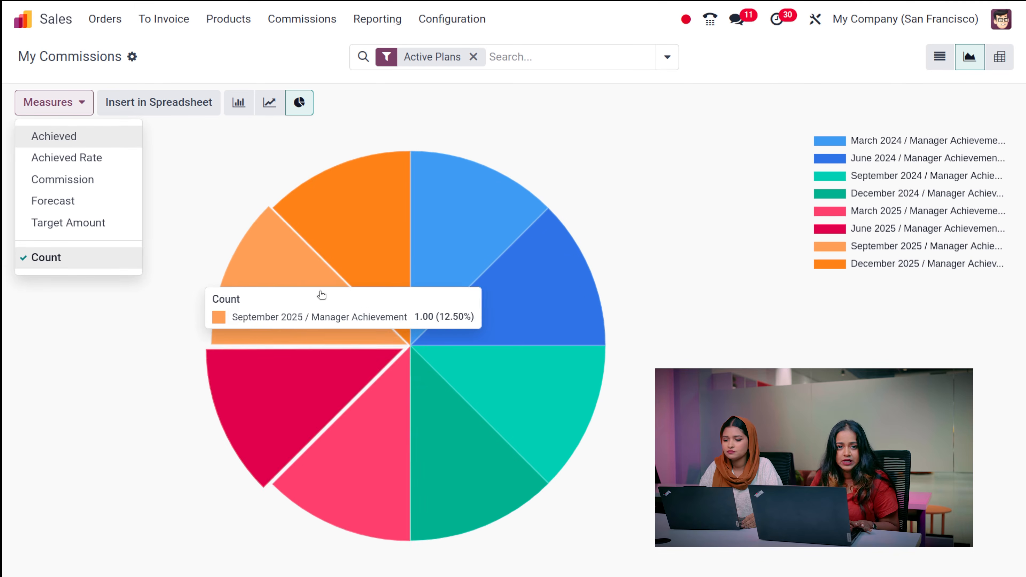
left_click(242, 160)
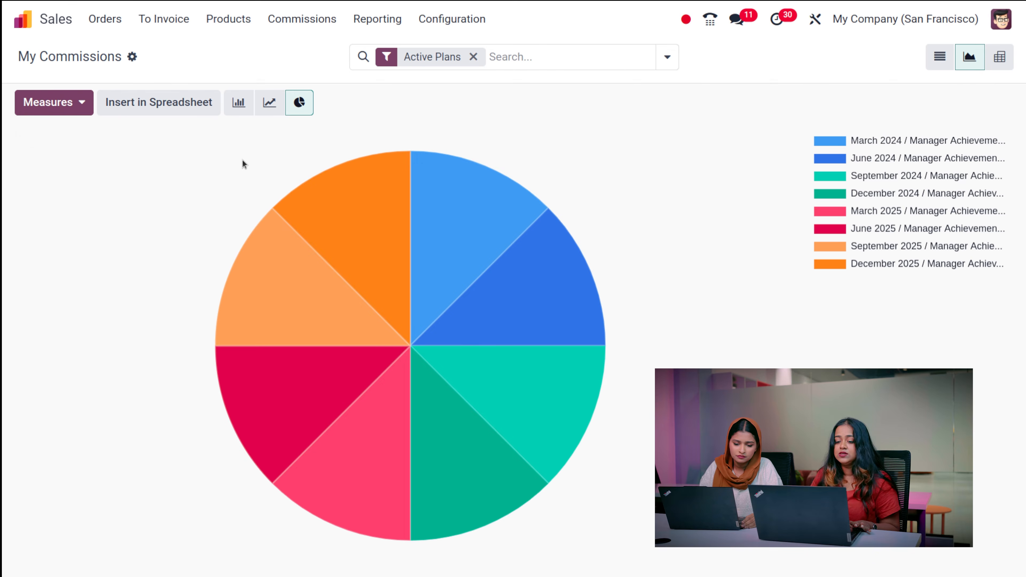
- Display My Commissions as a quarterly pivot table with a Count measure of 1 per quarter
left_click(1000, 59)
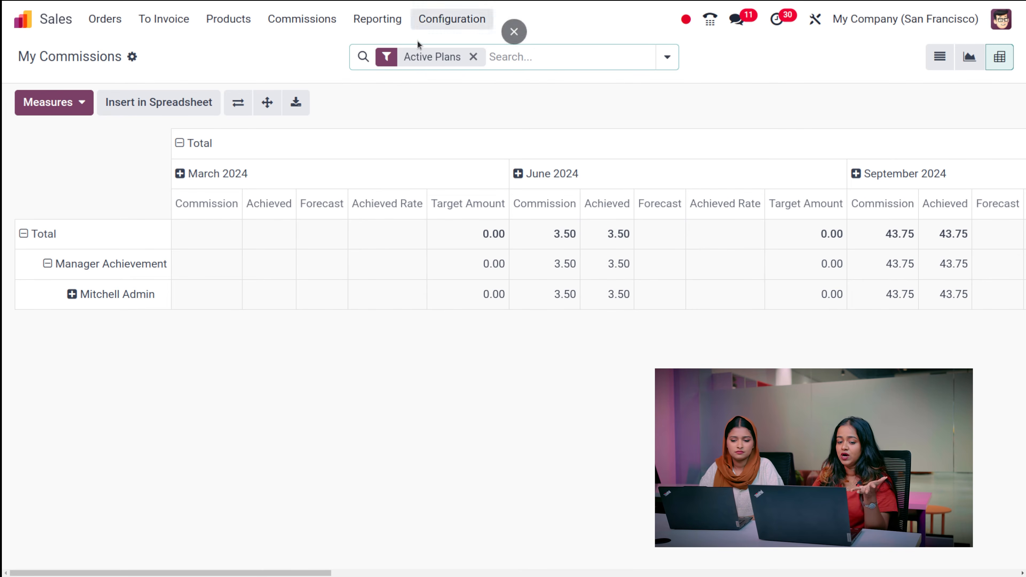
left_click(63, 106)
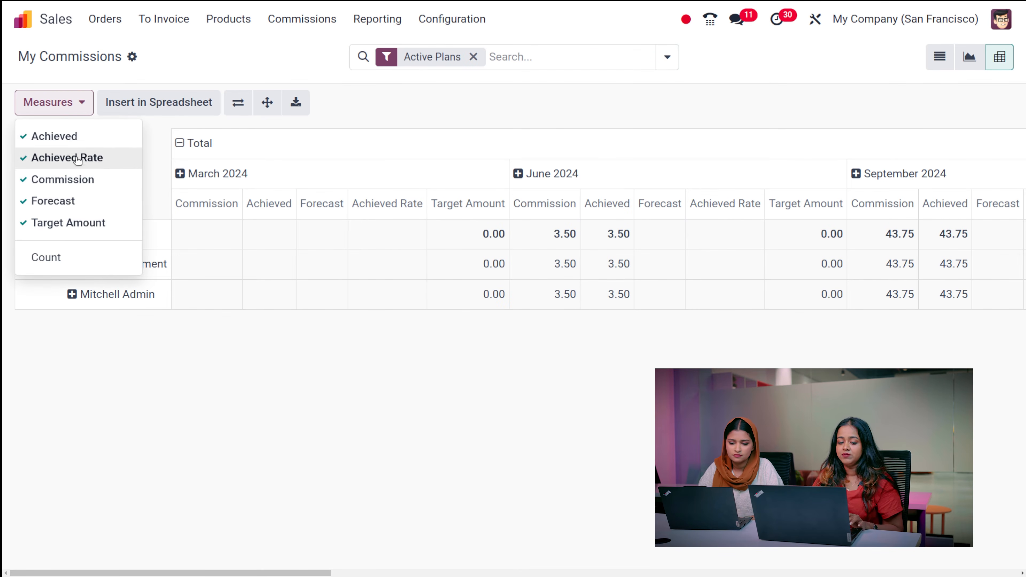
left_click(66, 257)
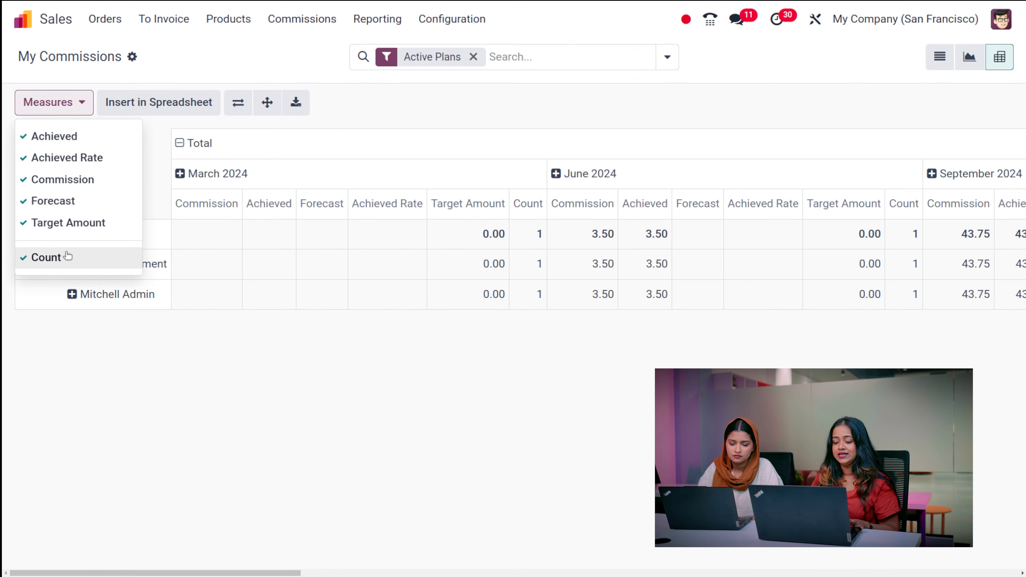
left_click(569, 394)
scroll(664, 363, "right", 10)
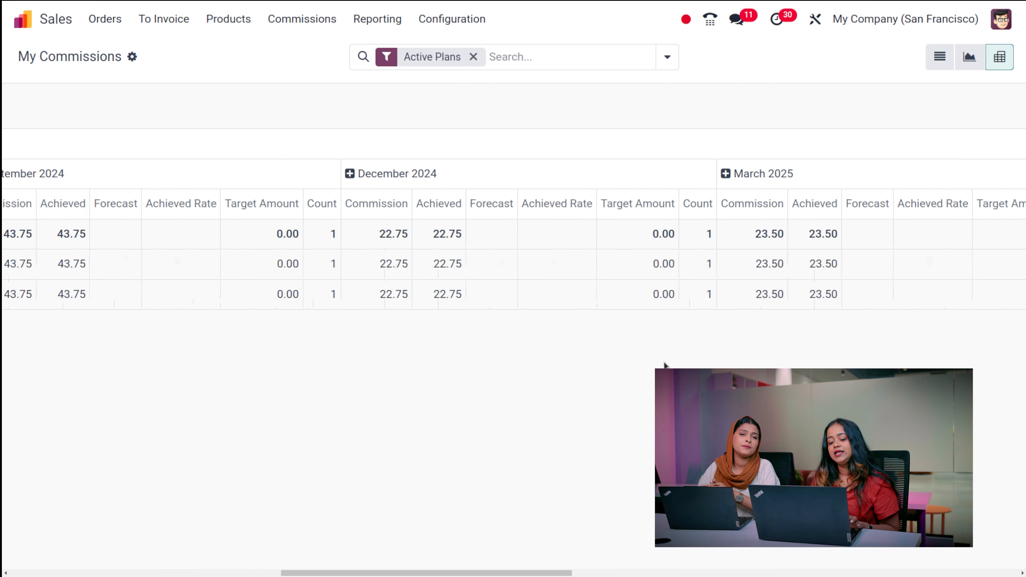
scroll(664, 364, "left", 10)
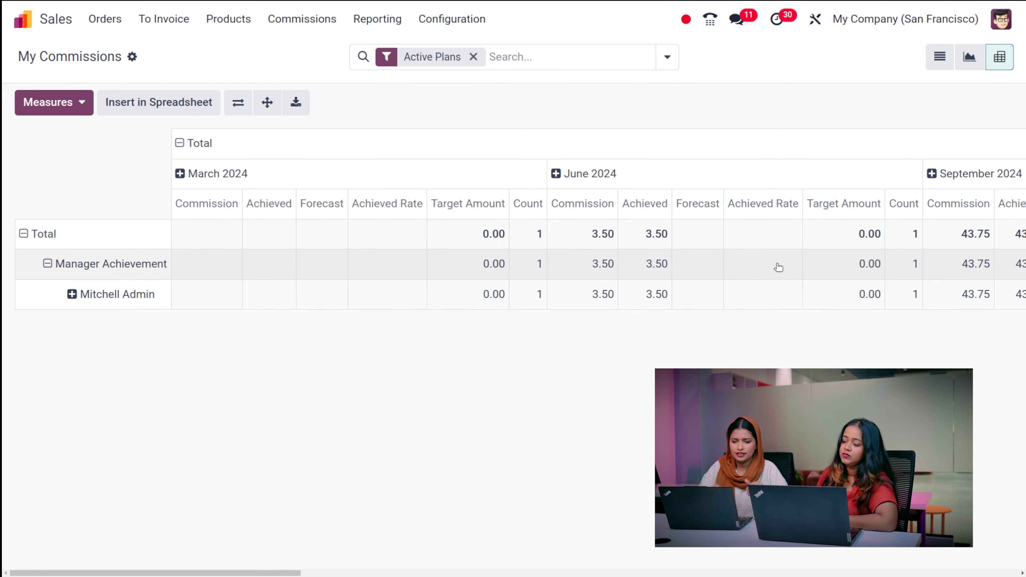
left_click(303, 20)
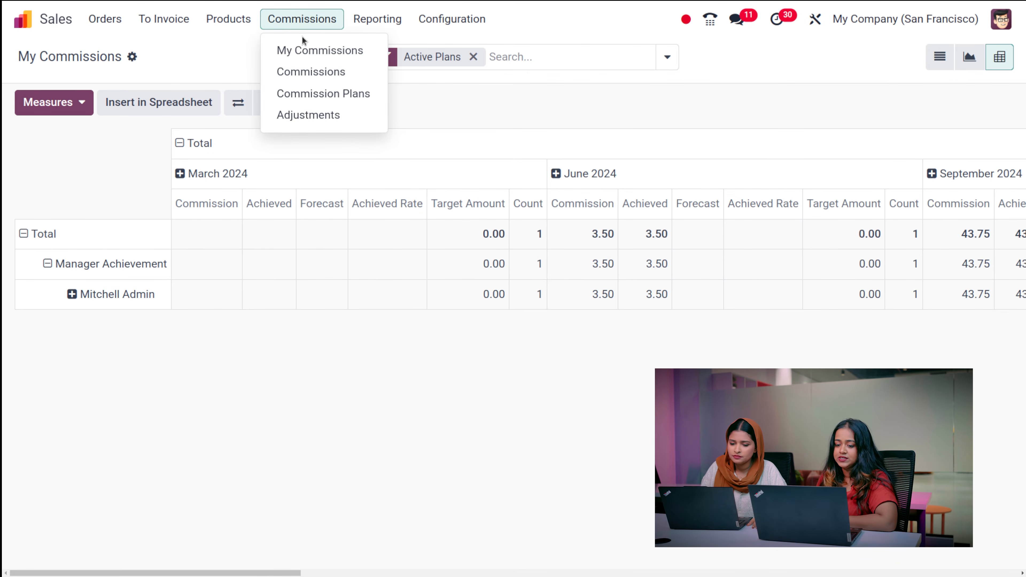
- Review all commissions, then list the Manager Achievement and Salesperson Targets commission plans
left_click(304, 76)
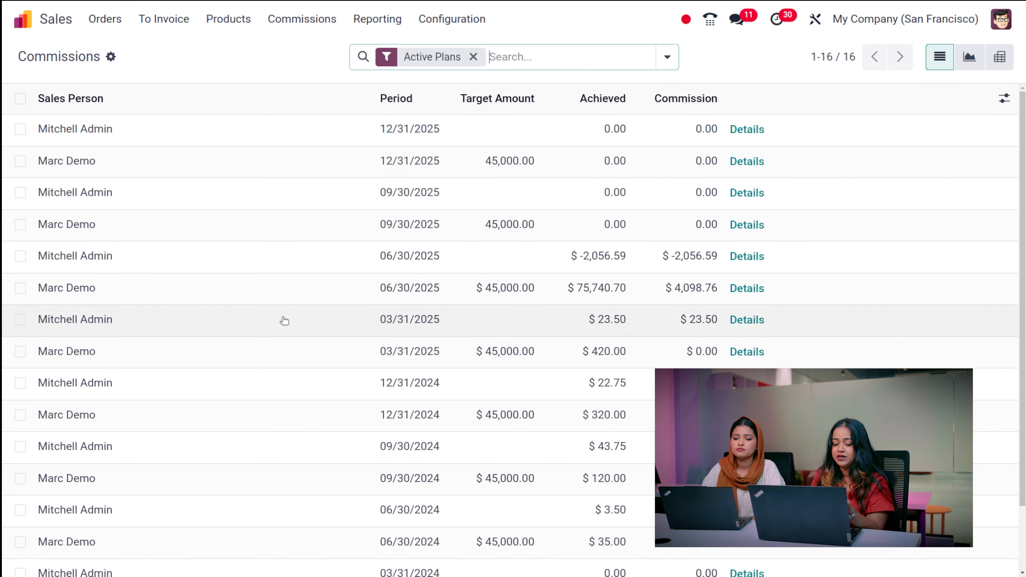
scroll(283, 320, "down", 2)
scroll(284, 320, "up", 2)
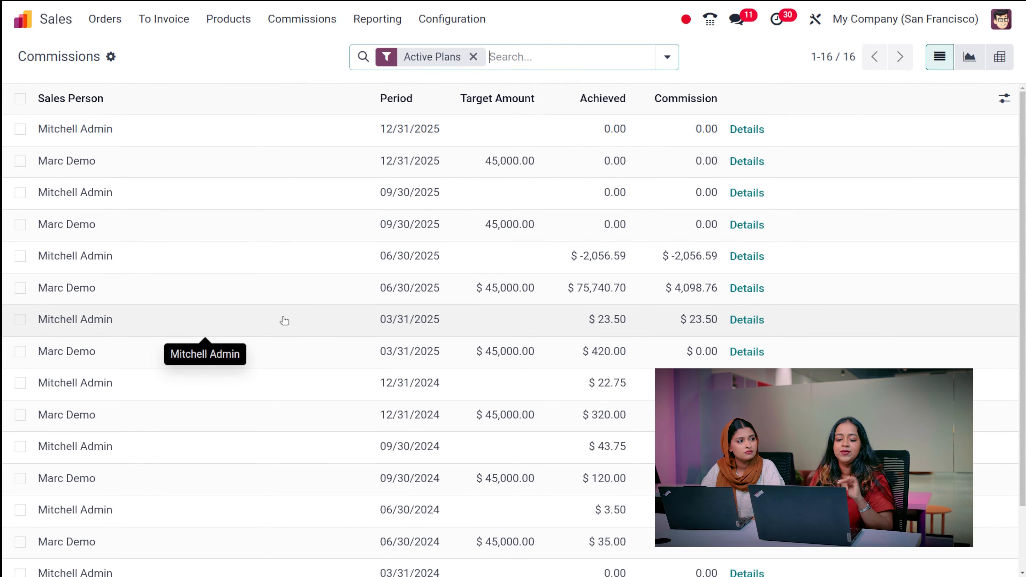
left_click(298, 20)
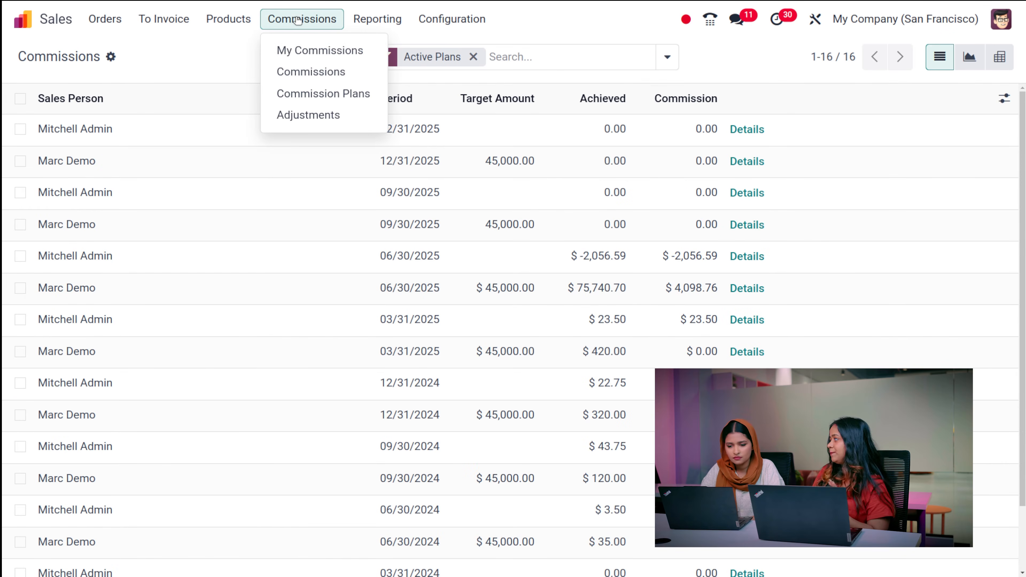
left_click(325, 92)
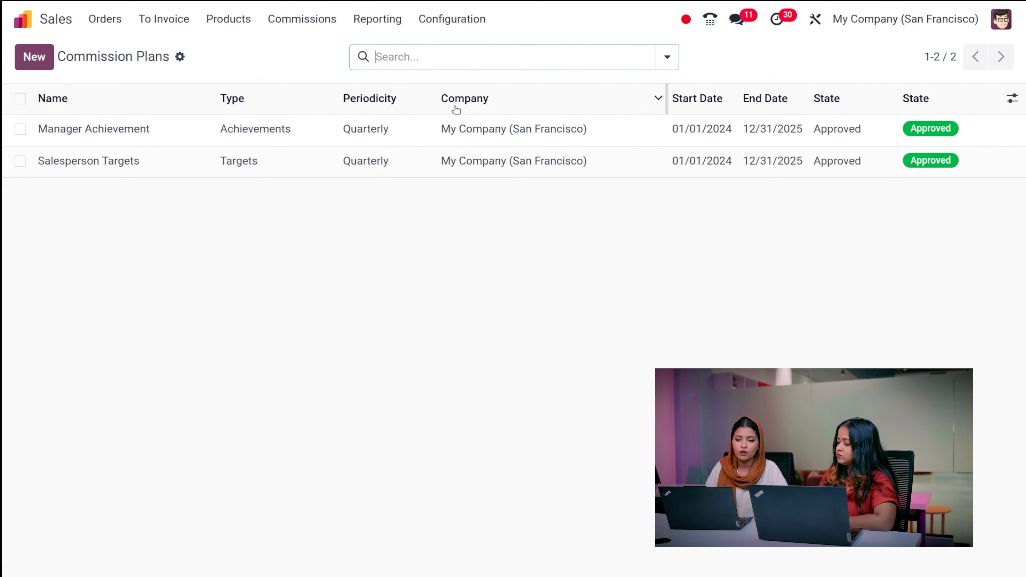
- Create a new draft commission plan titled 'commission plan 2025'
left_click(18, 65)
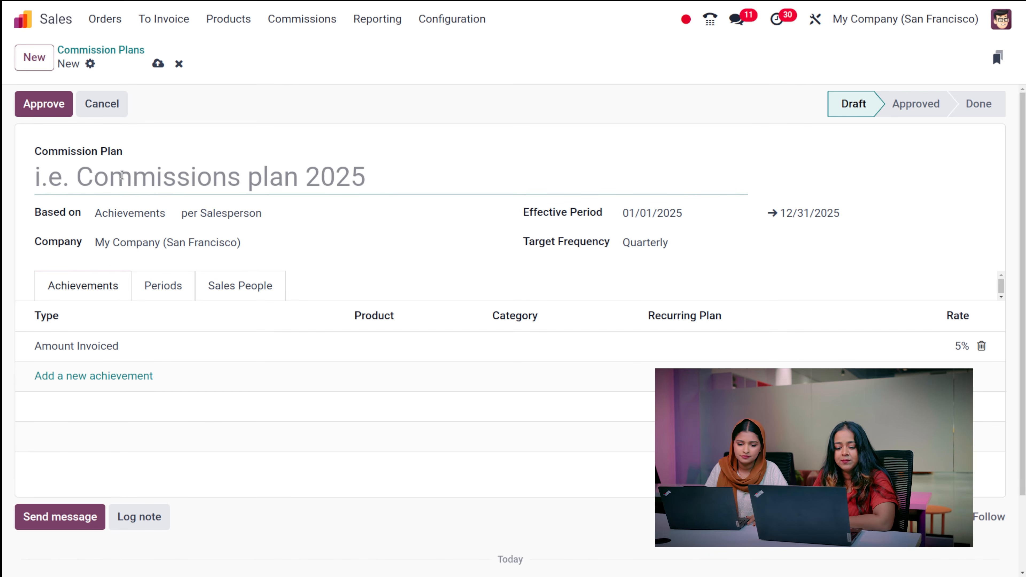
type("commisii")
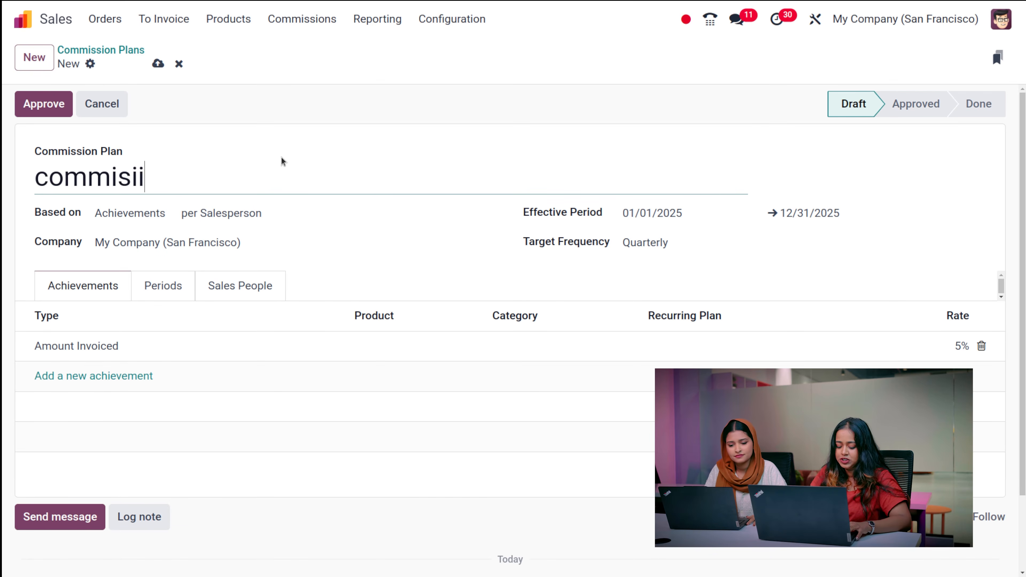
key("BackSpace")
key("BackSpace")
key("BackSpace")
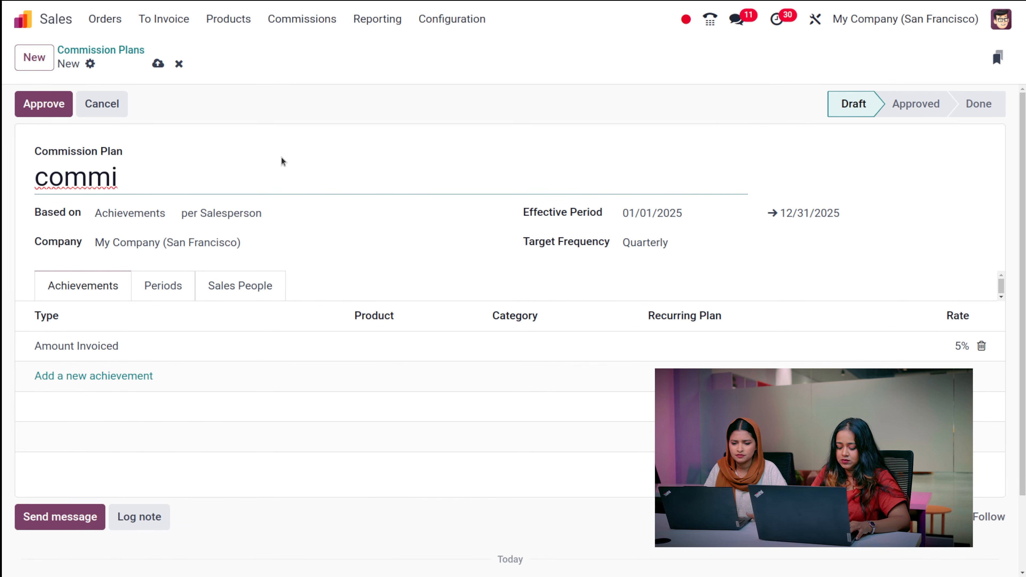
type("ssion ")
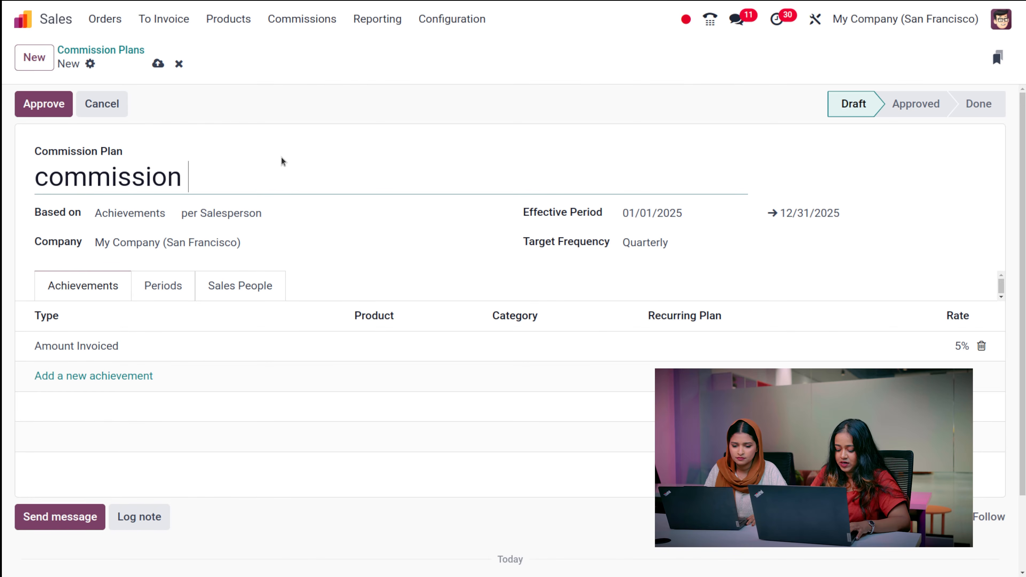
type("plan 202")
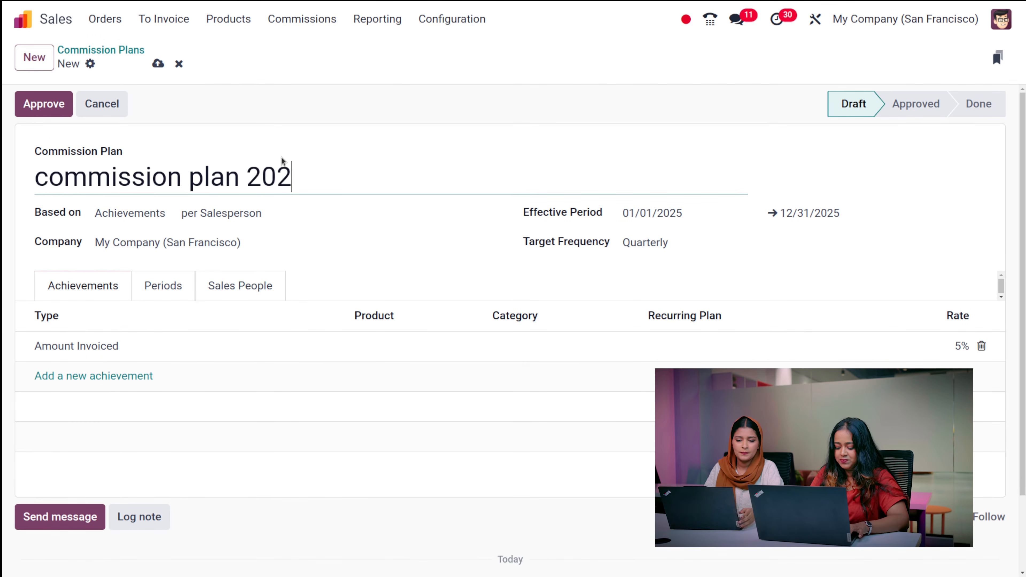
type("5")
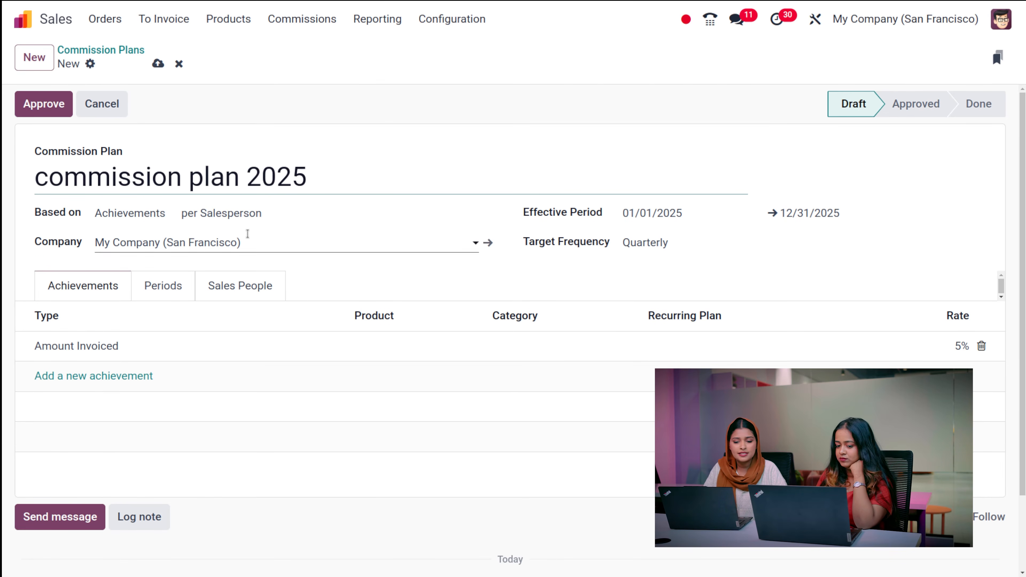
left_click(150, 214)
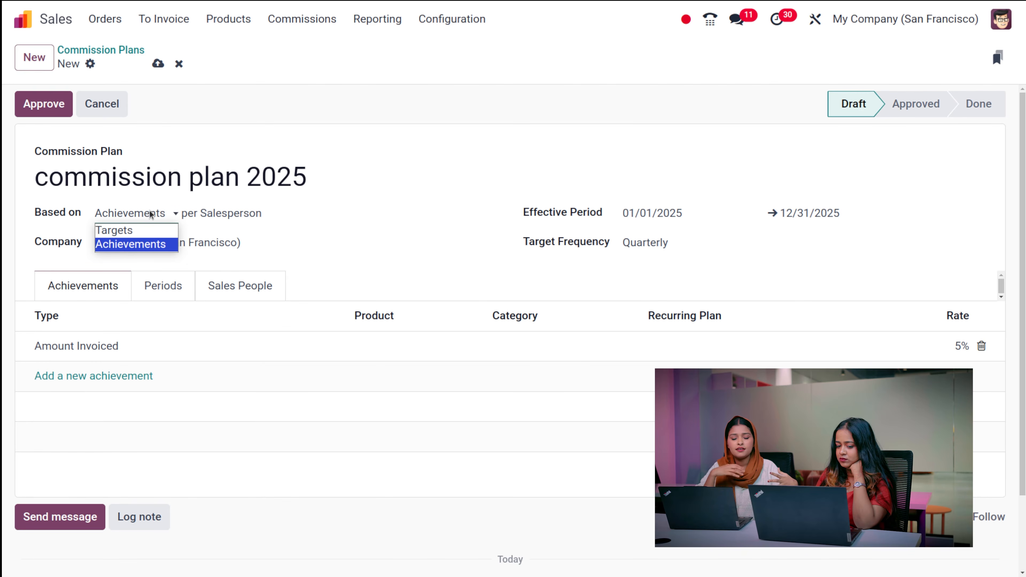
left_click(151, 213)
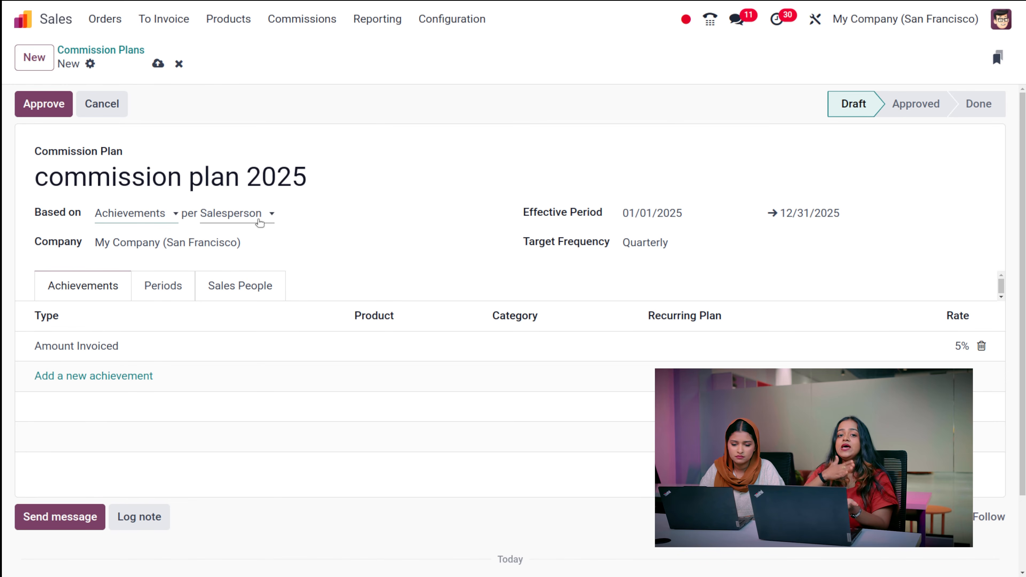
left_click(132, 216)
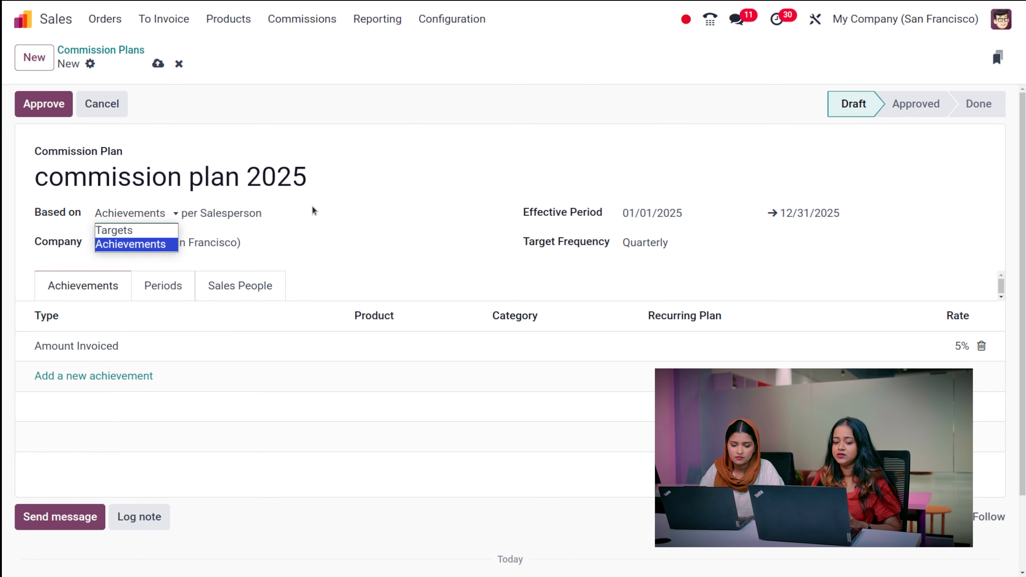
left_click(437, 136)
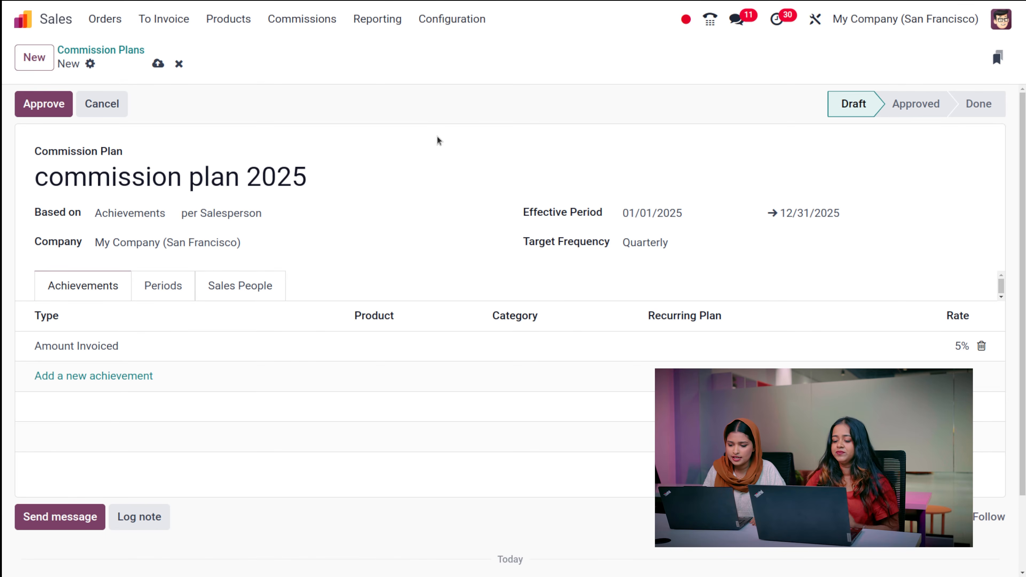
left_click(675, 242)
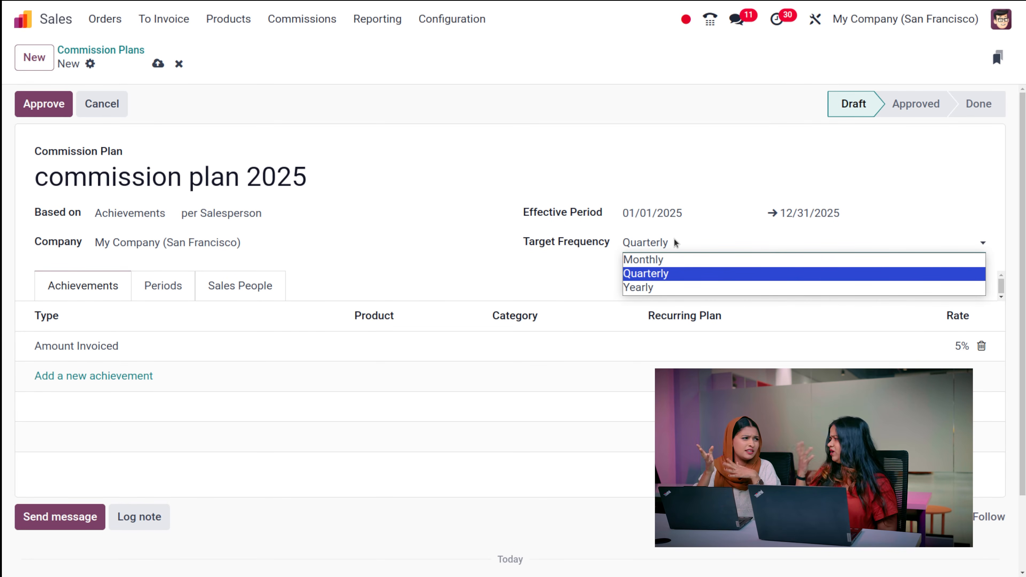
left_click(554, 277)
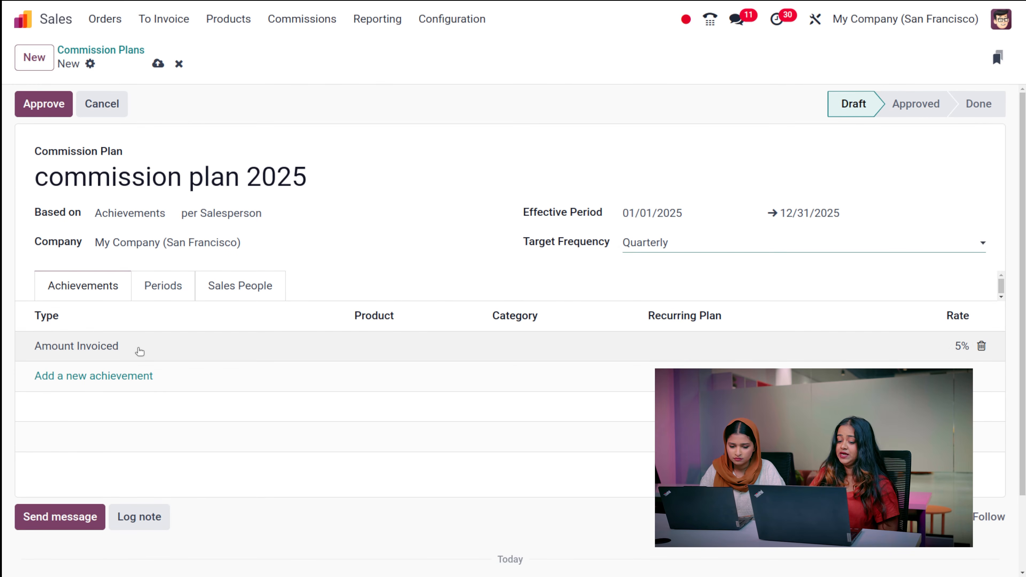
- Inspect the 5% Amount Invoiced achievement line, then approve commission plan 2025
left_click(109, 376)
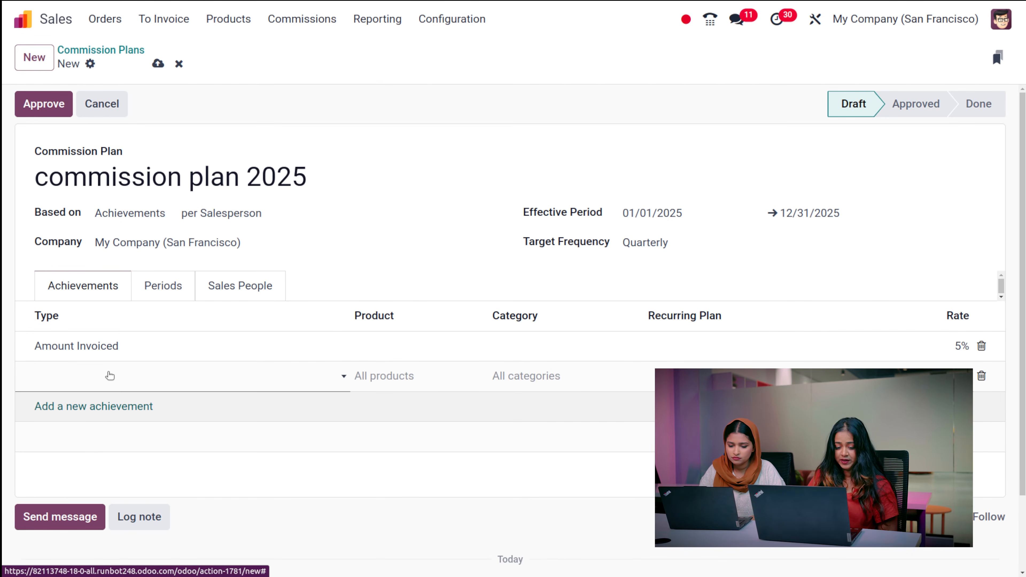
left_click(109, 376)
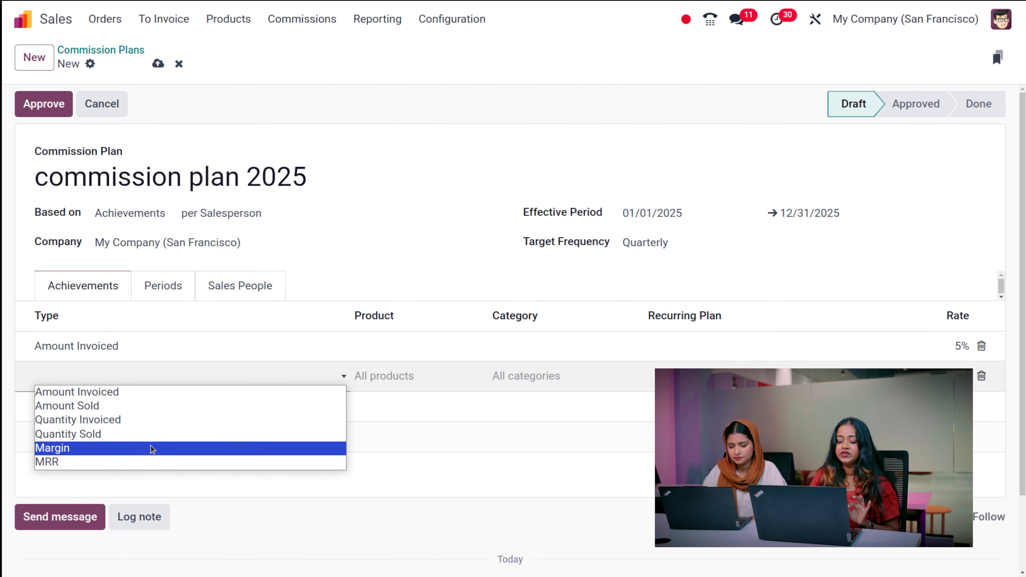
left_click(398, 432)
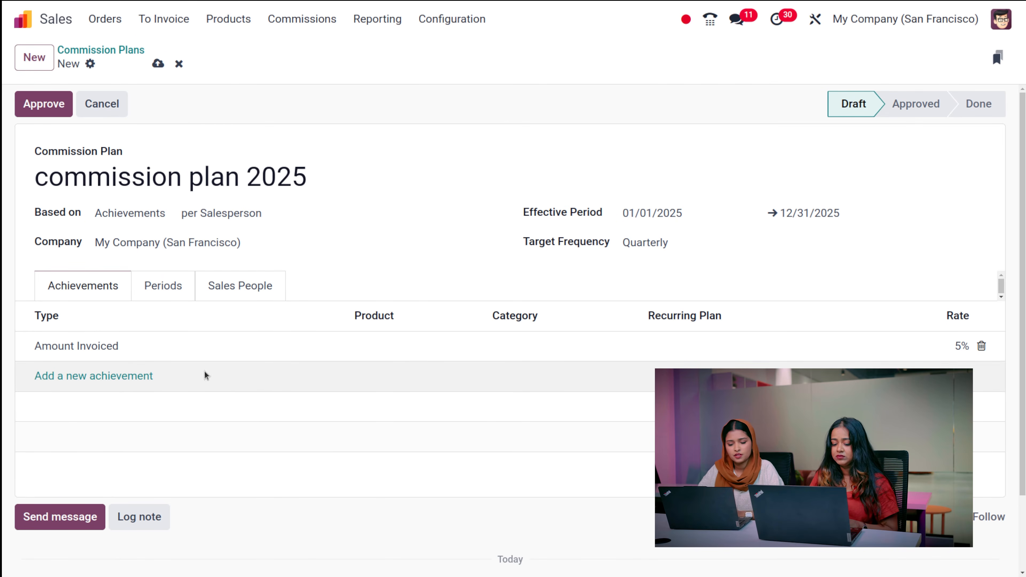
left_click(127, 377)
left_click(379, 350)
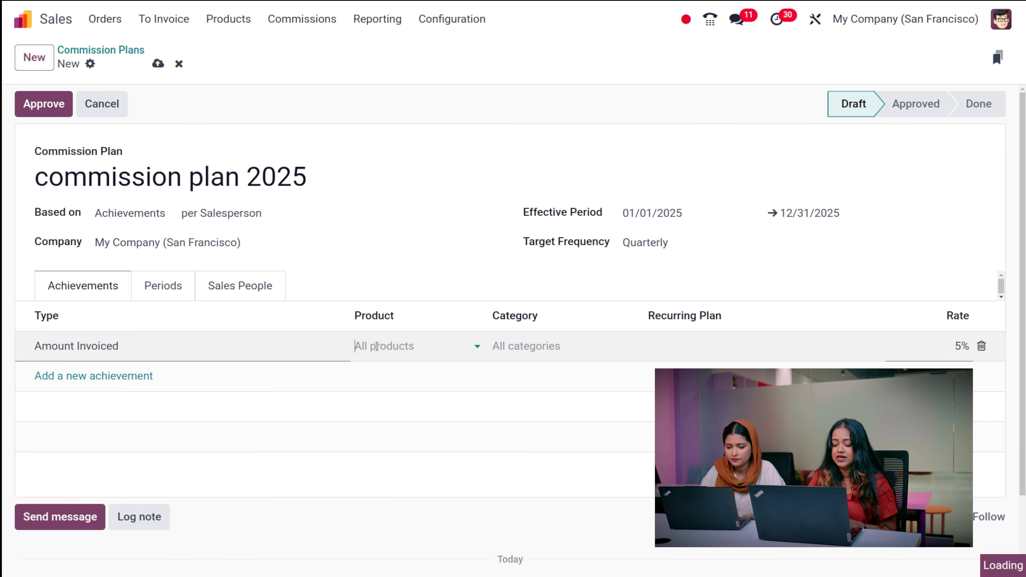
left_click(376, 347)
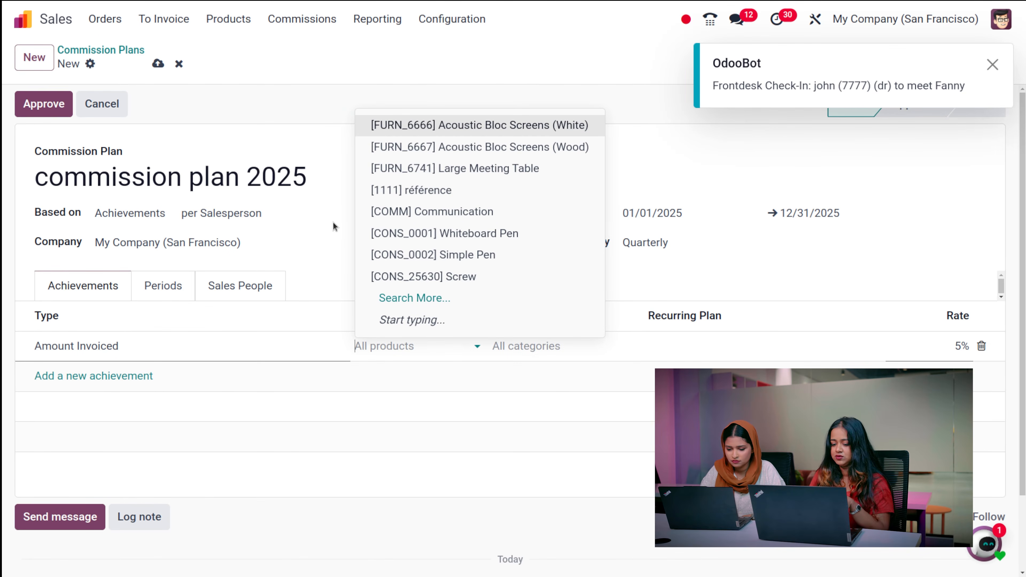
left_click(330, 234)
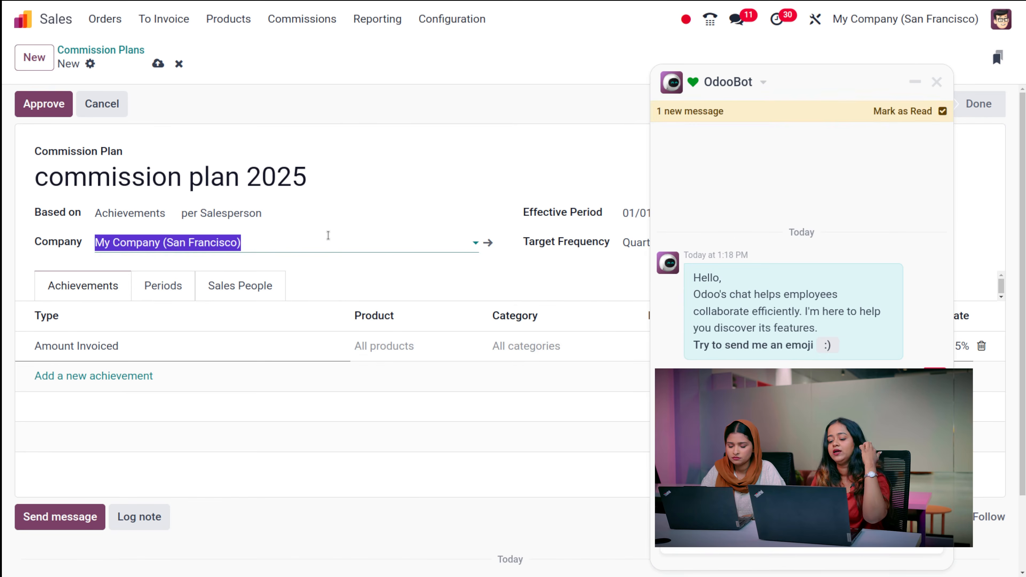
left_click(936, 81)
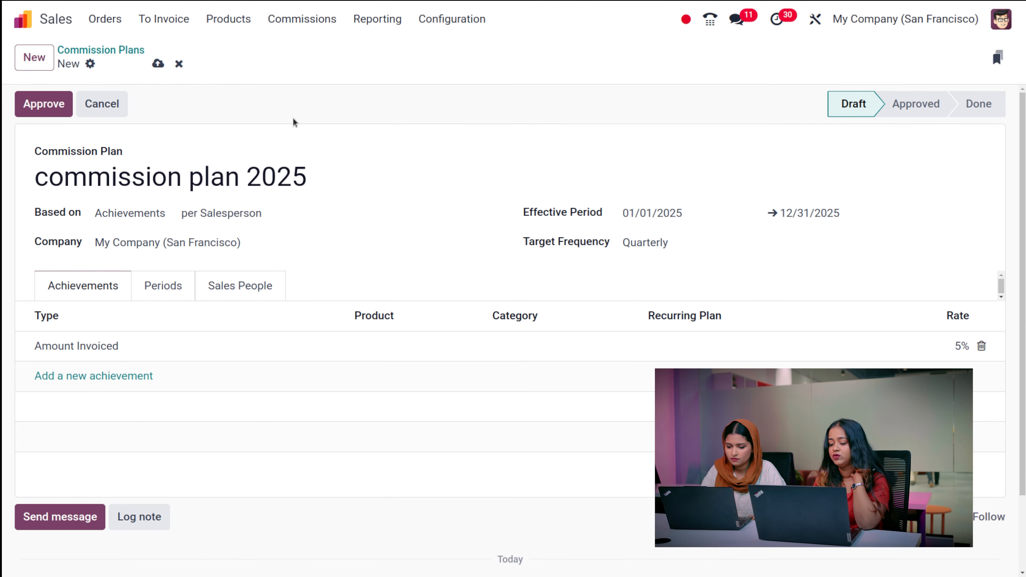
left_click(38, 114)
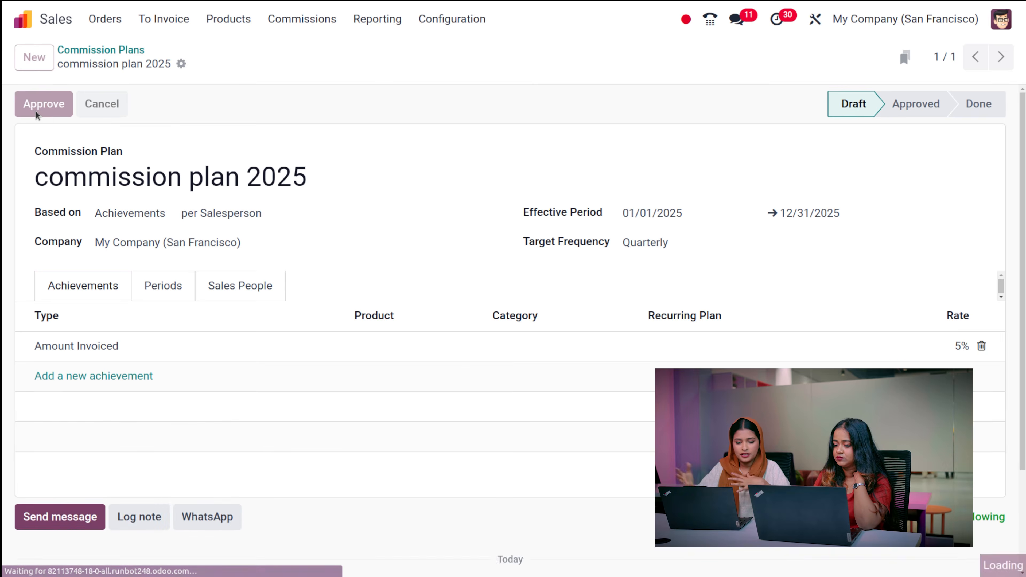
- Review the plan's 2025 Q1–Q4 periods, then view its empty Sales People list
left_click(181, 284)
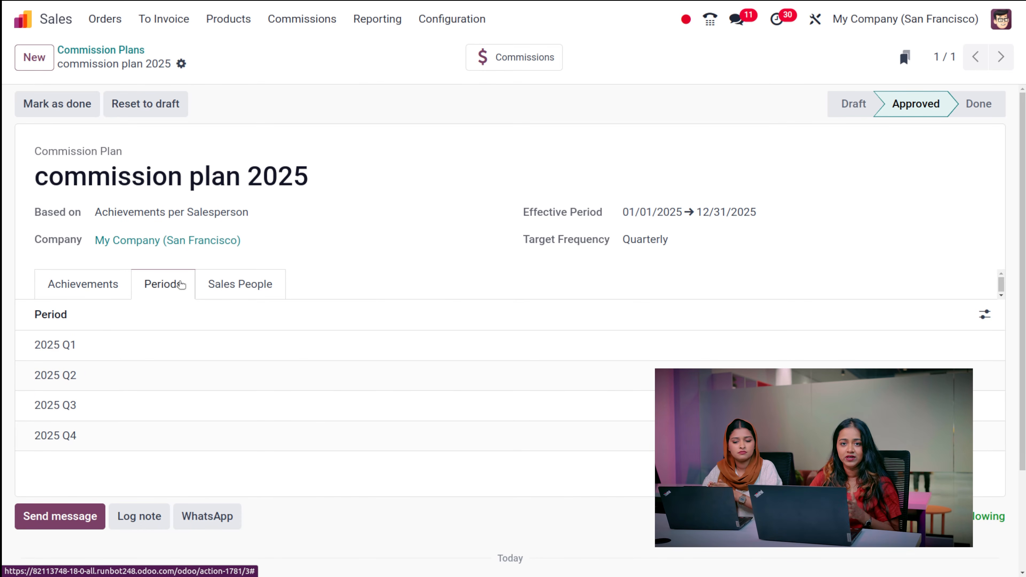
left_click(242, 284)
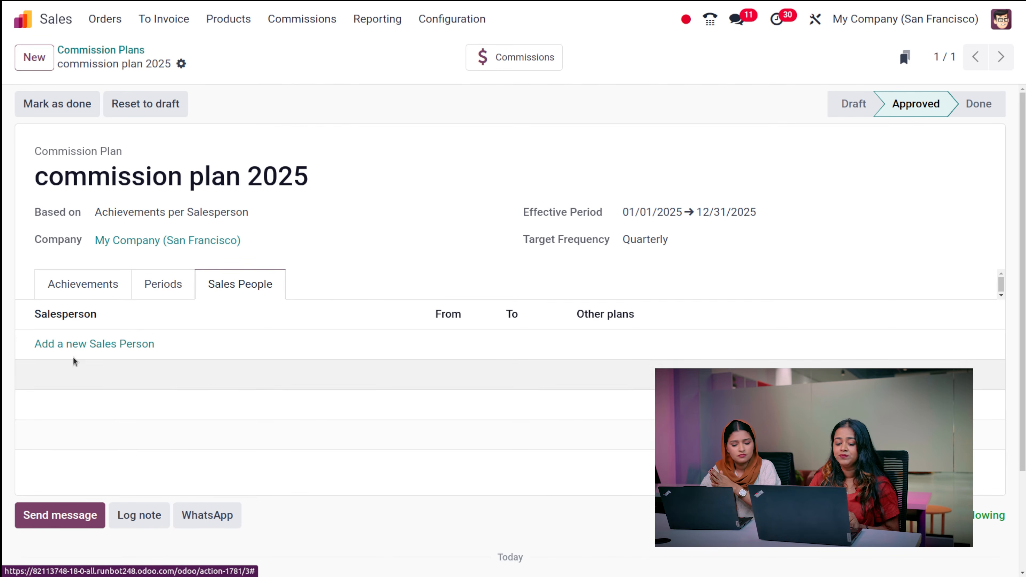
- Add a salesperson to commission plan 2025 for 06/10/2025–06/24/2025 and save the plan
left_click(74, 344)
left_click(72, 344)
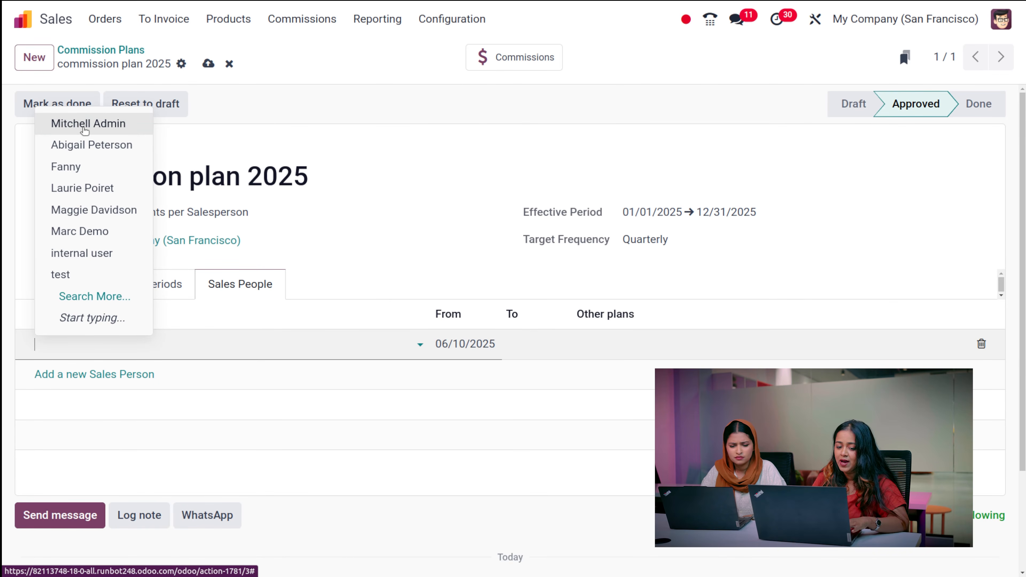
left_click(85, 143)
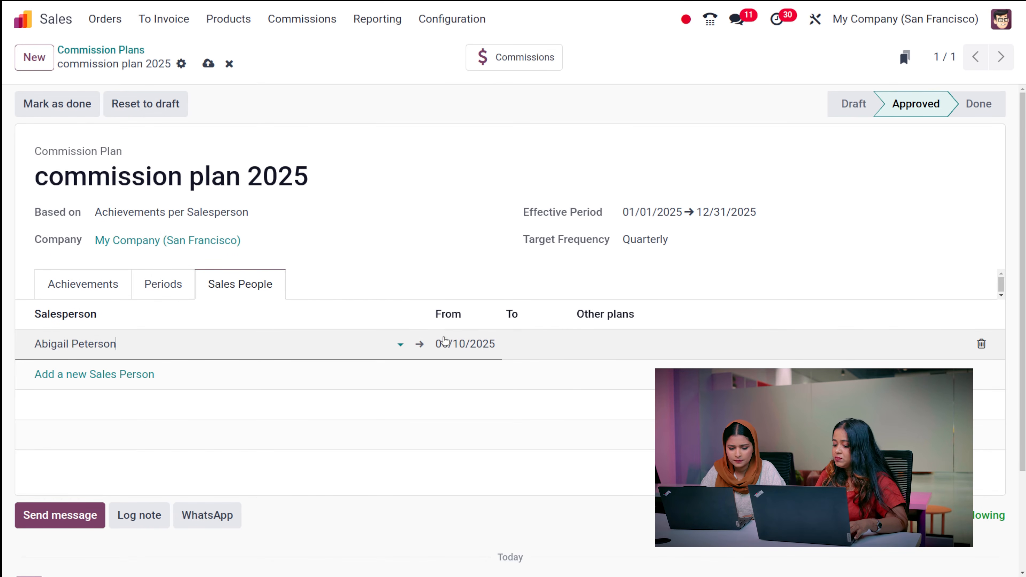
left_click(557, 343)
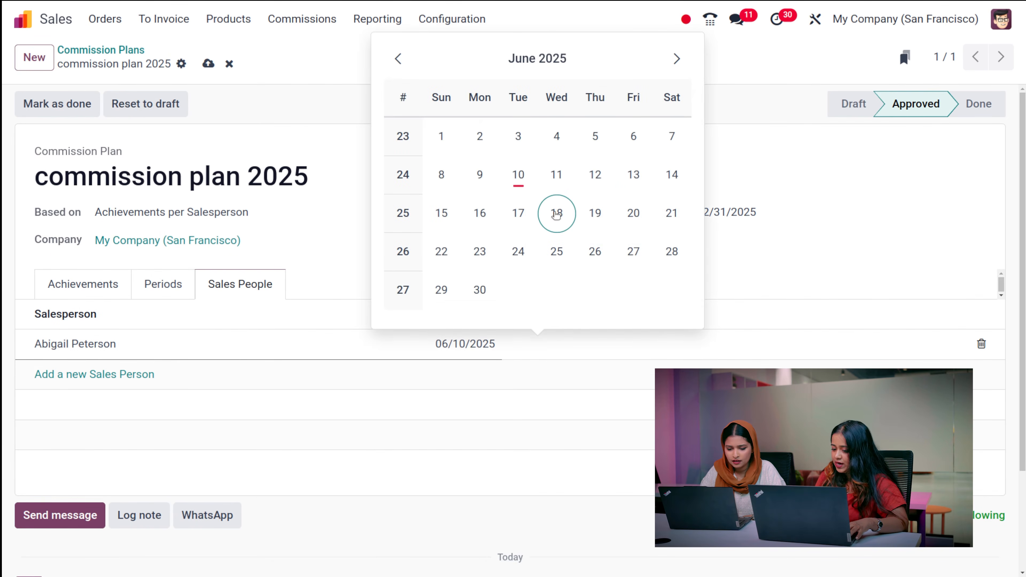
left_click(520, 251)
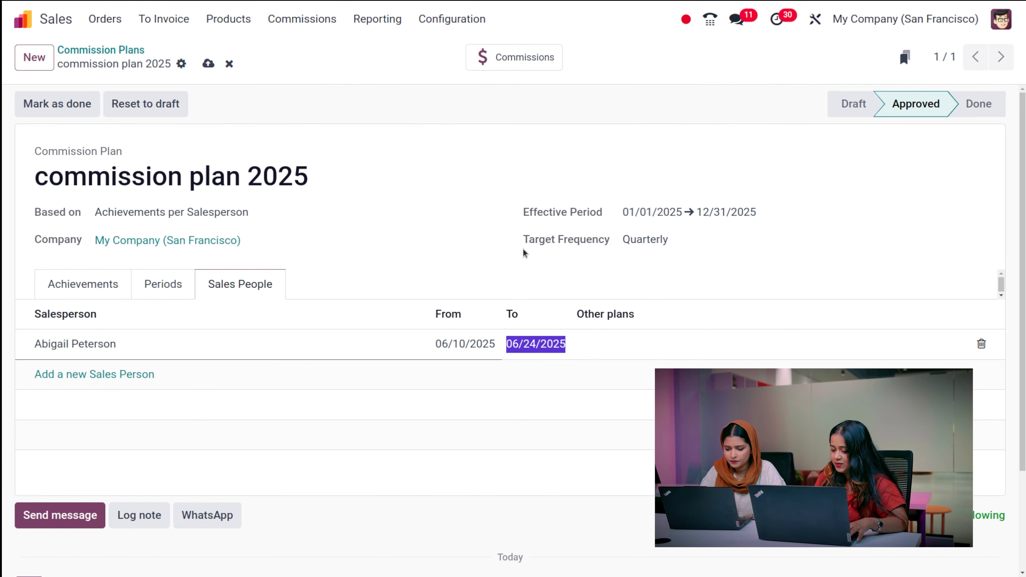
left_click(668, 339)
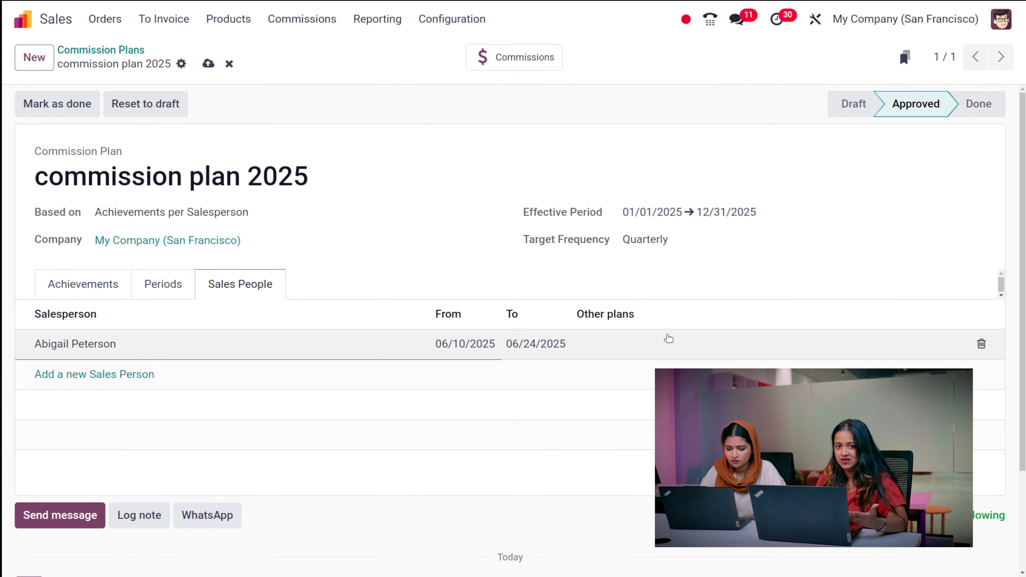
left_click(630, 352)
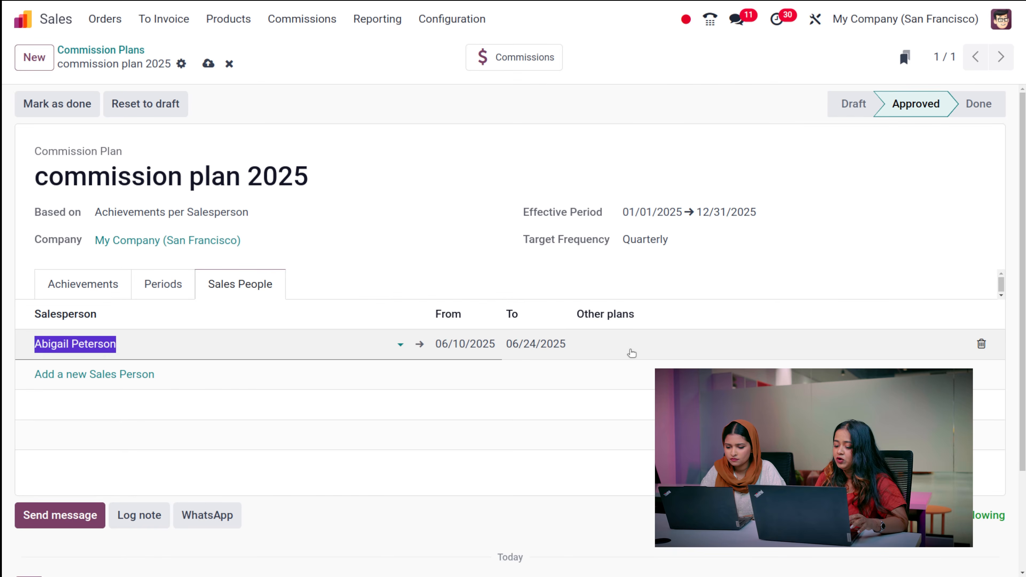
left_click(498, 295)
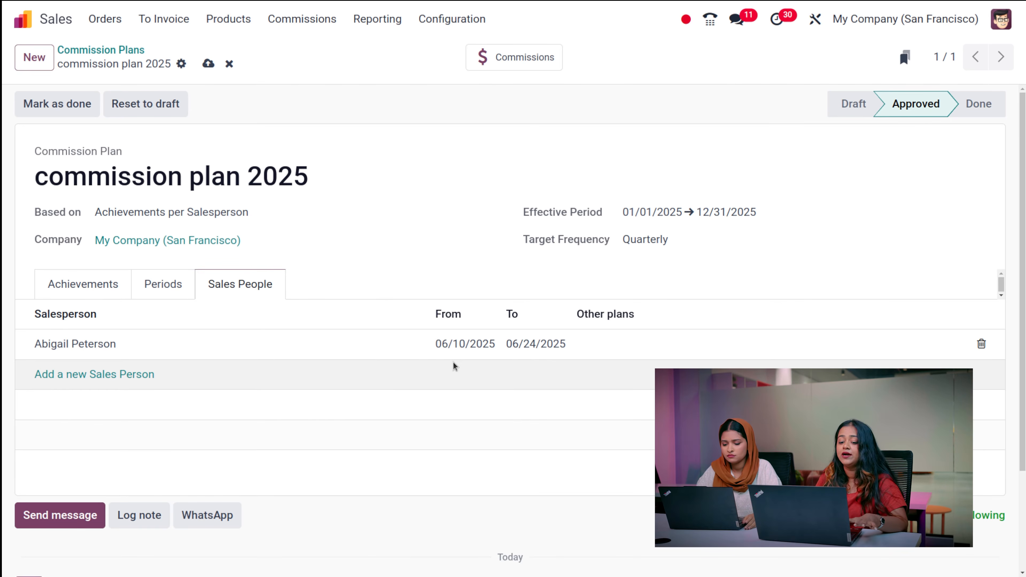
left_click(208, 63)
- Reset commission plan 2025 to draft and approve it again
left_click(168, 110)
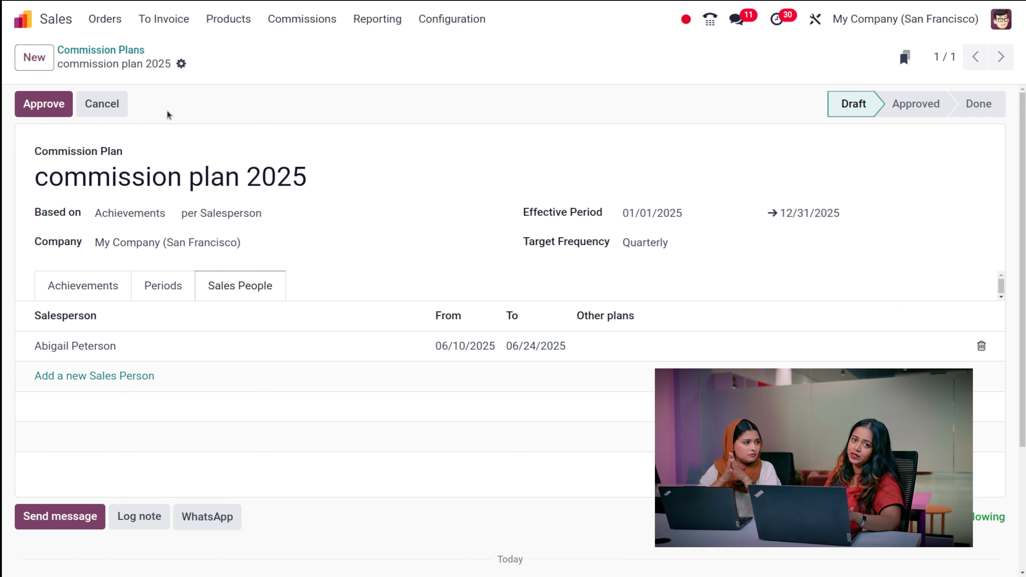
left_click(47, 98)
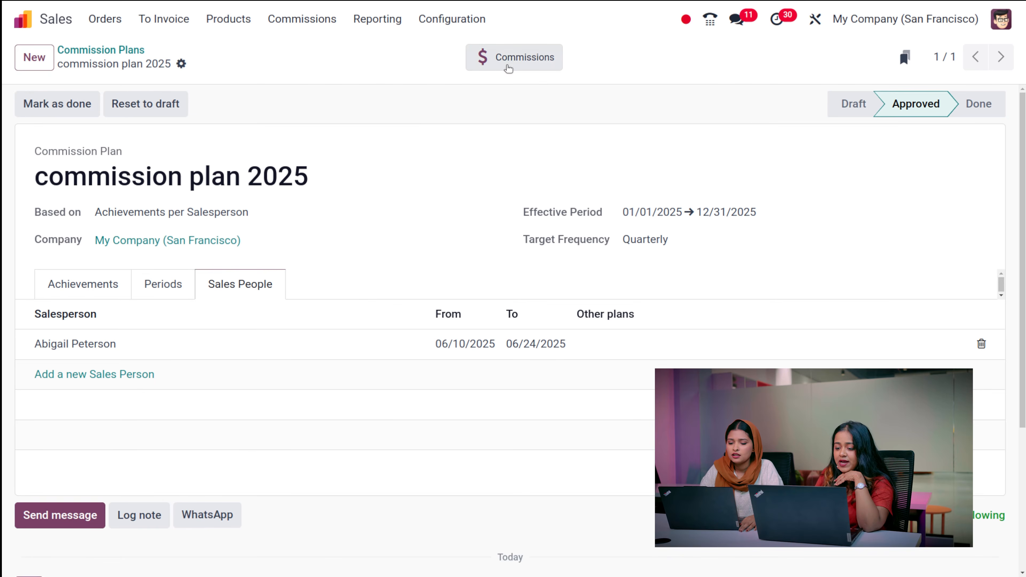
- Check plan 2025's generated commissions, then go back to the list of three Approved plans
left_click(505, 51)
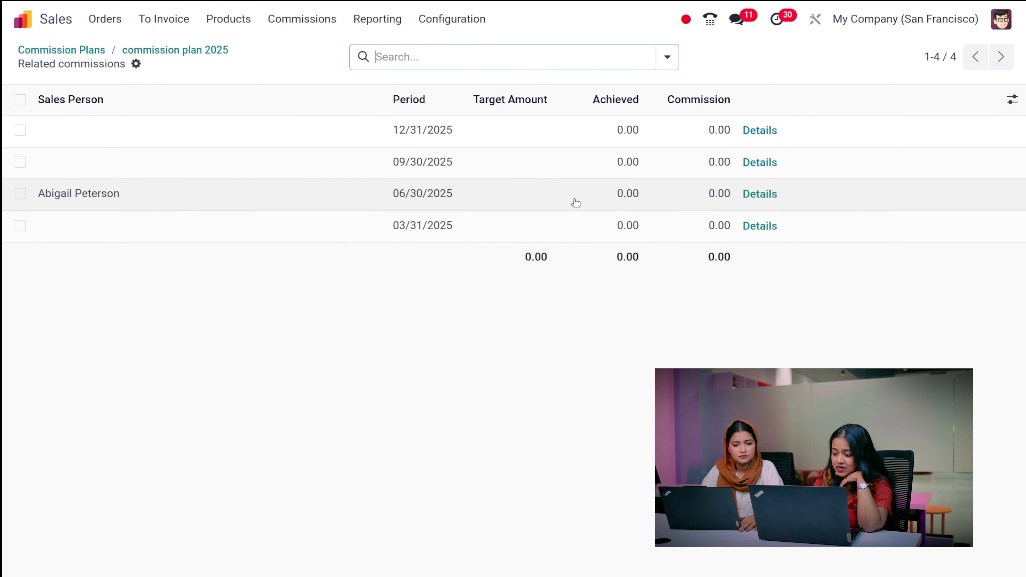
left_click(139, 50)
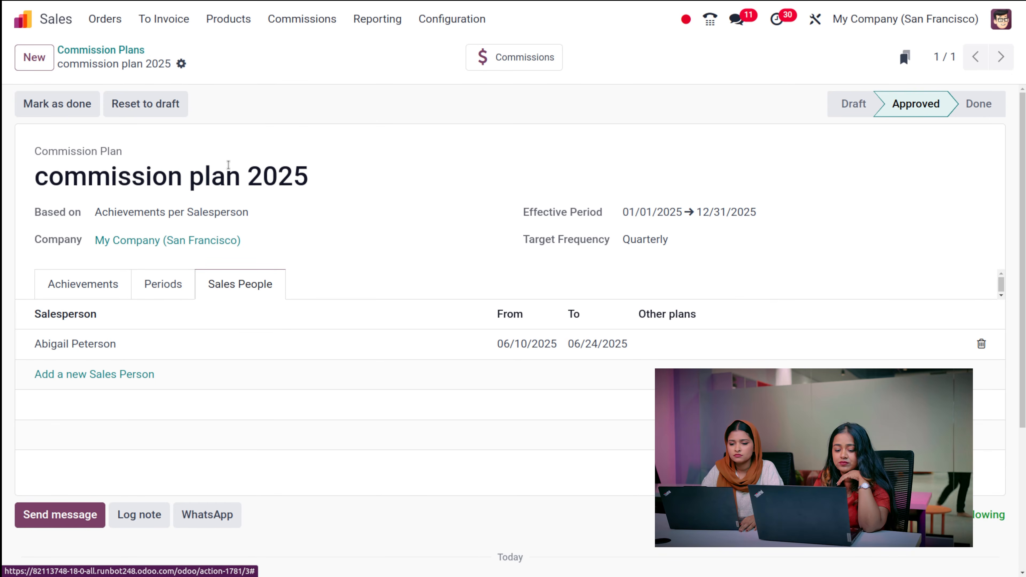
left_click(111, 50)
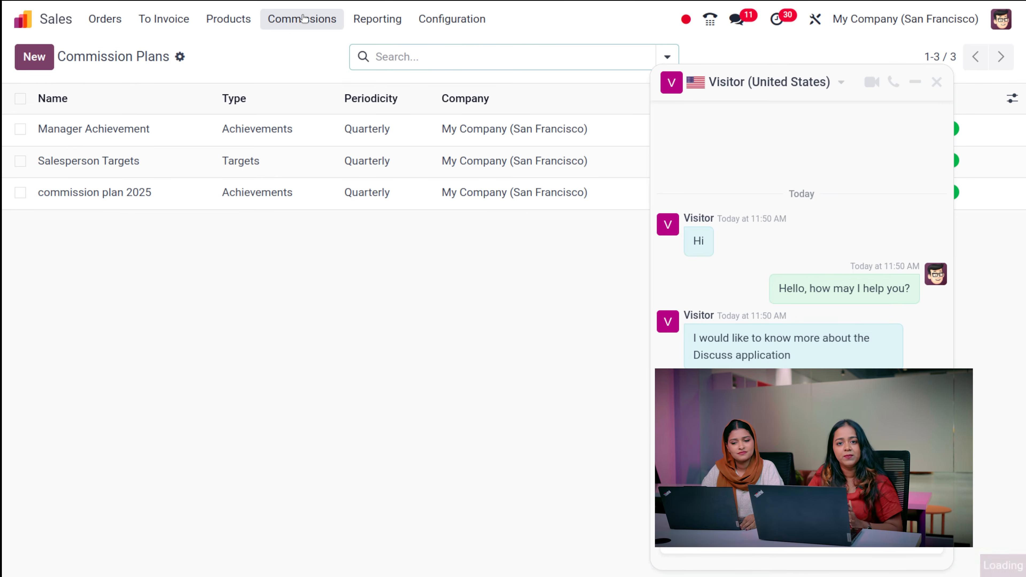
- Close the visitor and OdooBot chat windows and open the full list of commissions
left_click(936, 82)
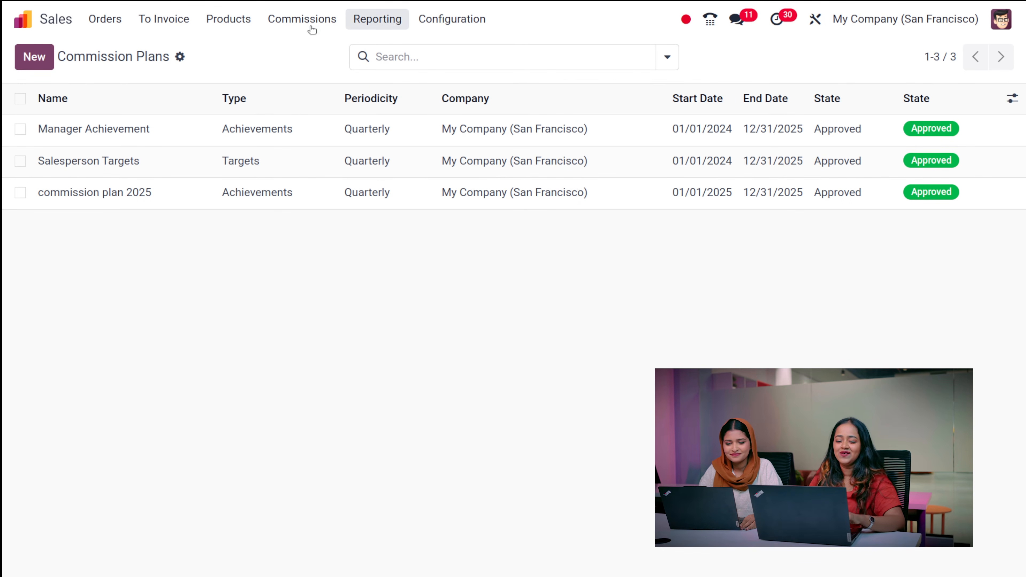
left_click(290, 25)
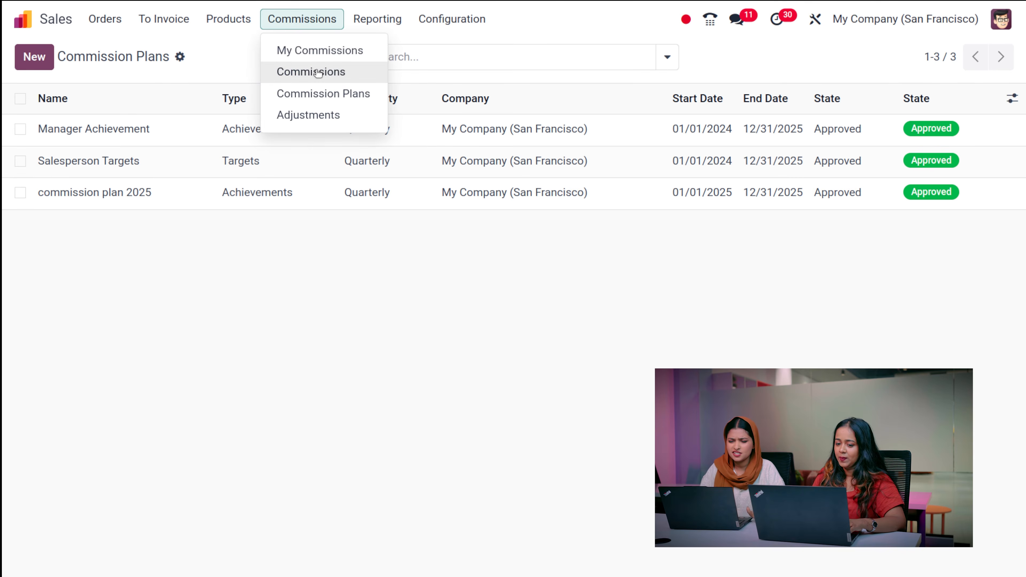
left_click(318, 72)
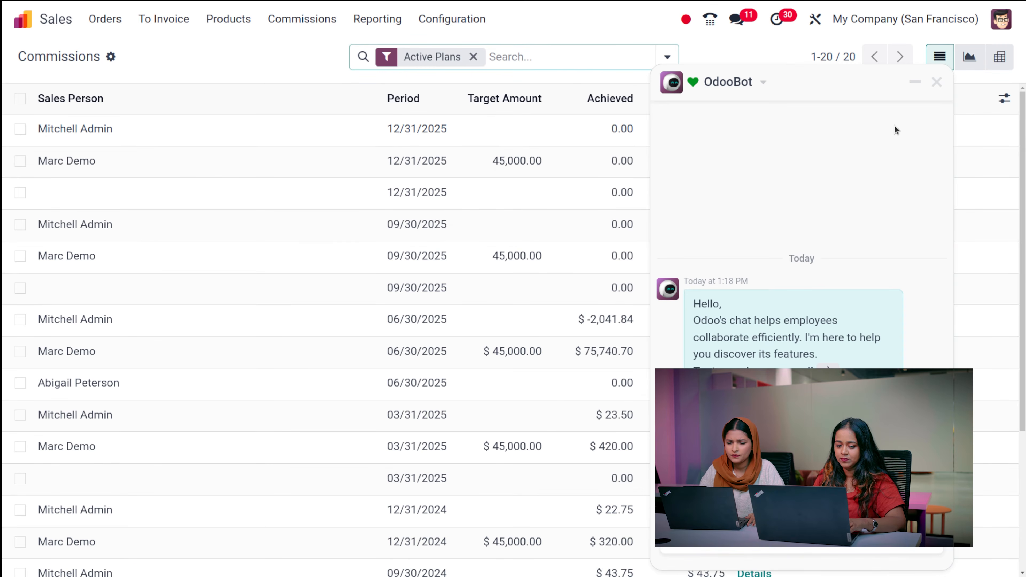
left_click(936, 82)
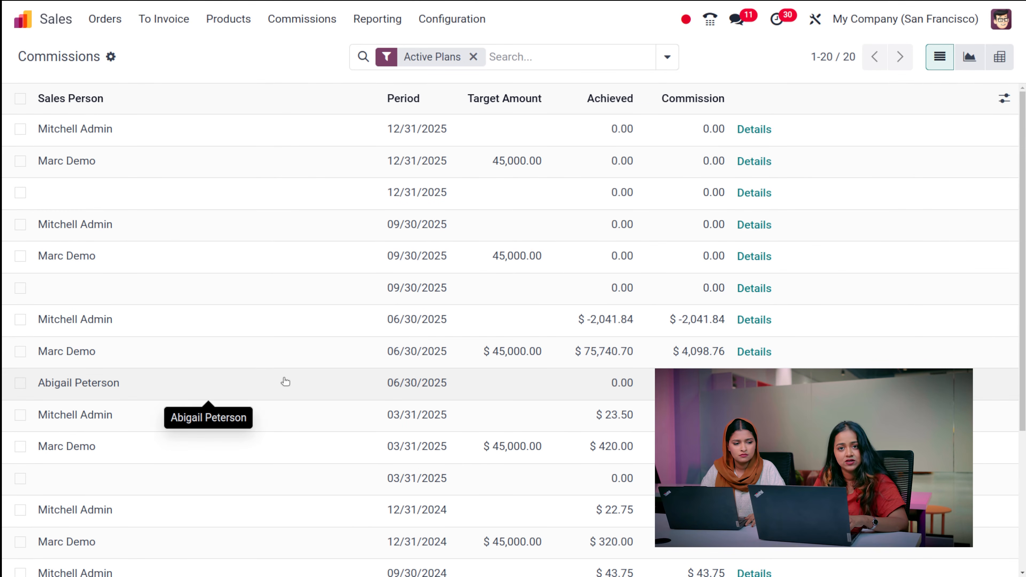
- Scroll through the active plans' commissions, then go to the empty commission Adjustments list
scroll(375, 392, "down", 5)
scroll(376, 393, "up", 5)
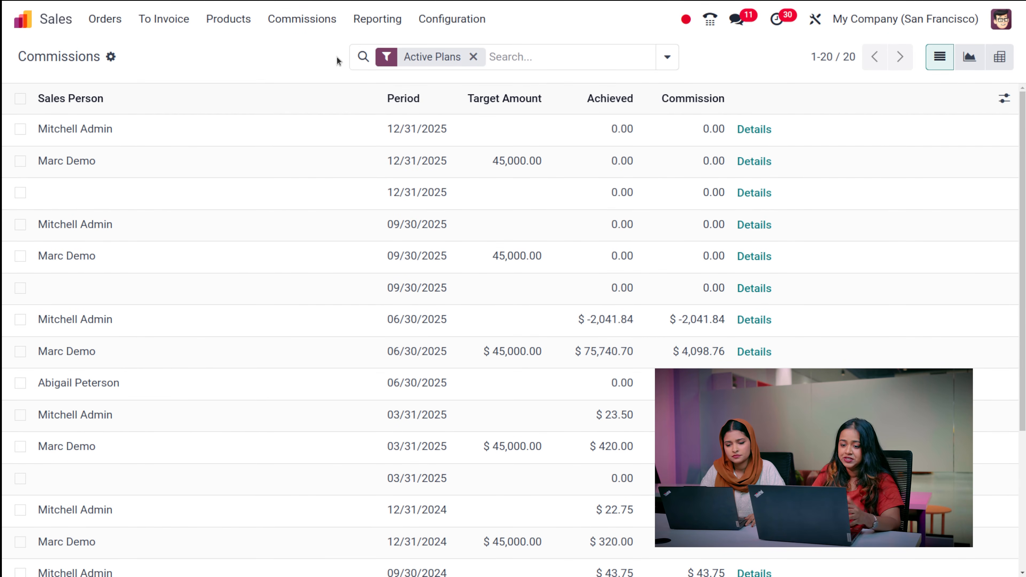
left_click(302, 19)
left_click(320, 115)
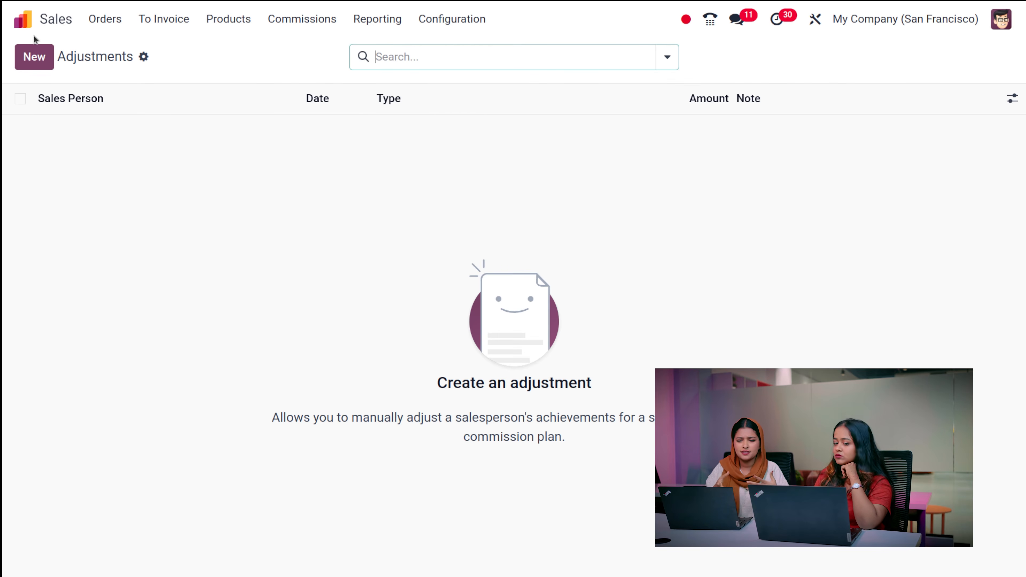
- Create an Amount Invoiced adjustment of 50 for the default salesperson, dated 06/10/2025, and save it
left_click(52, 66)
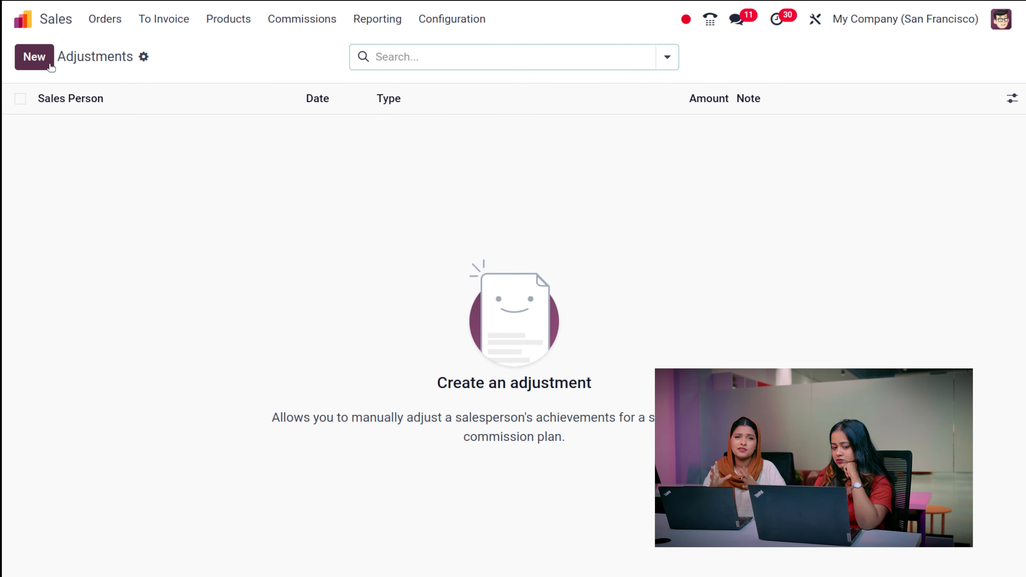
left_click(51, 66)
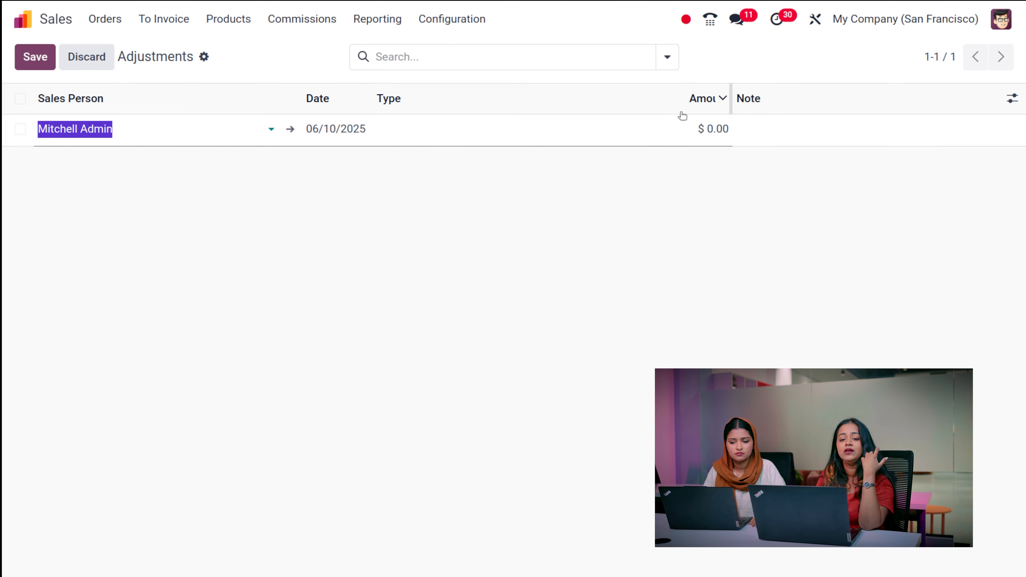
left_click(599, 129)
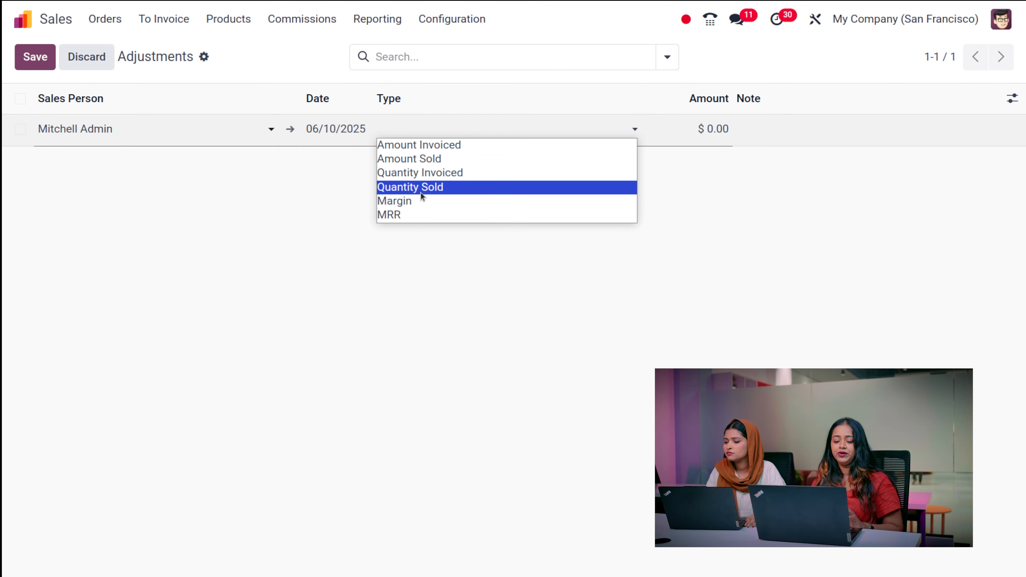
left_click(440, 150)
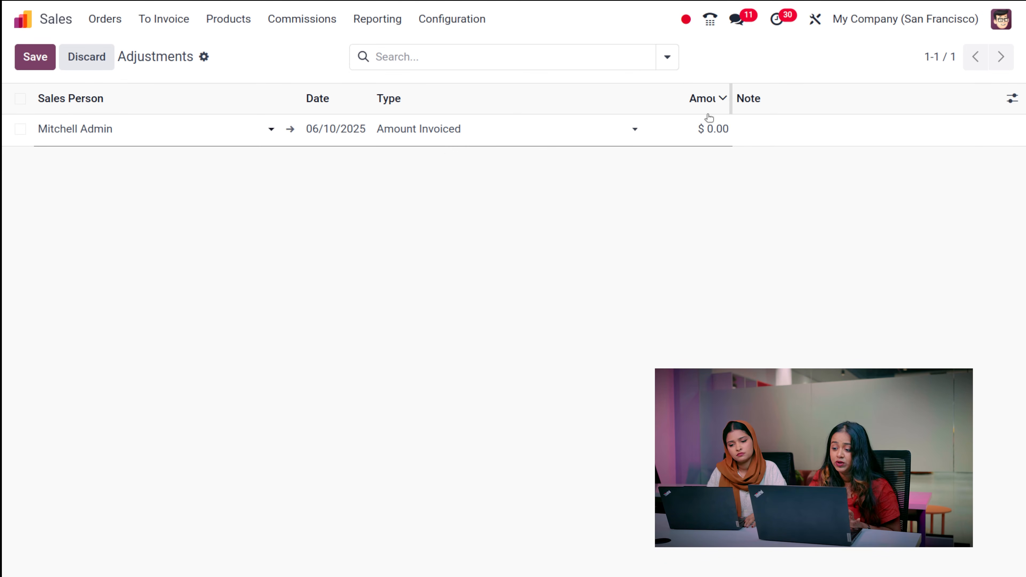
left_click(715, 128)
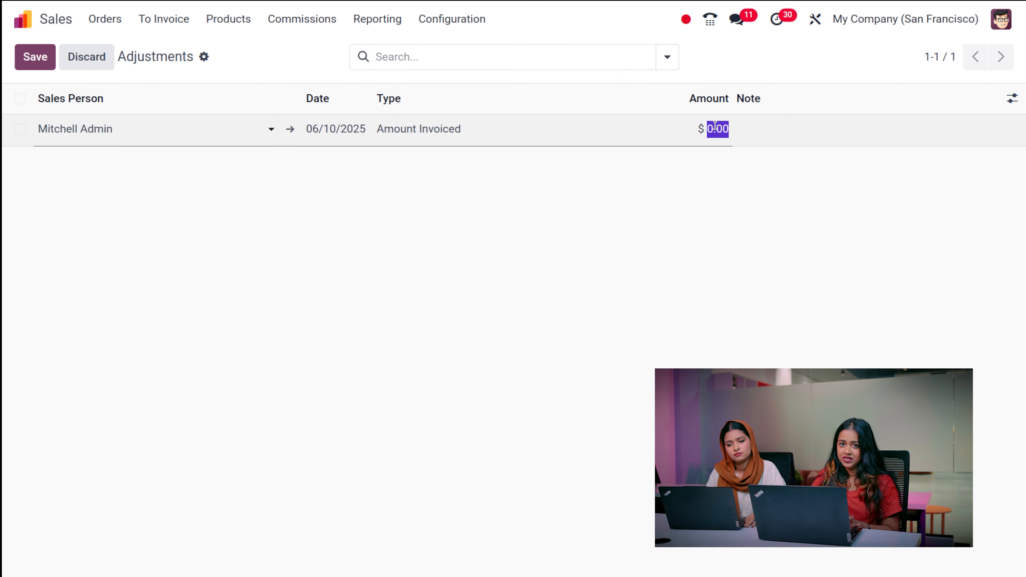
type("50")
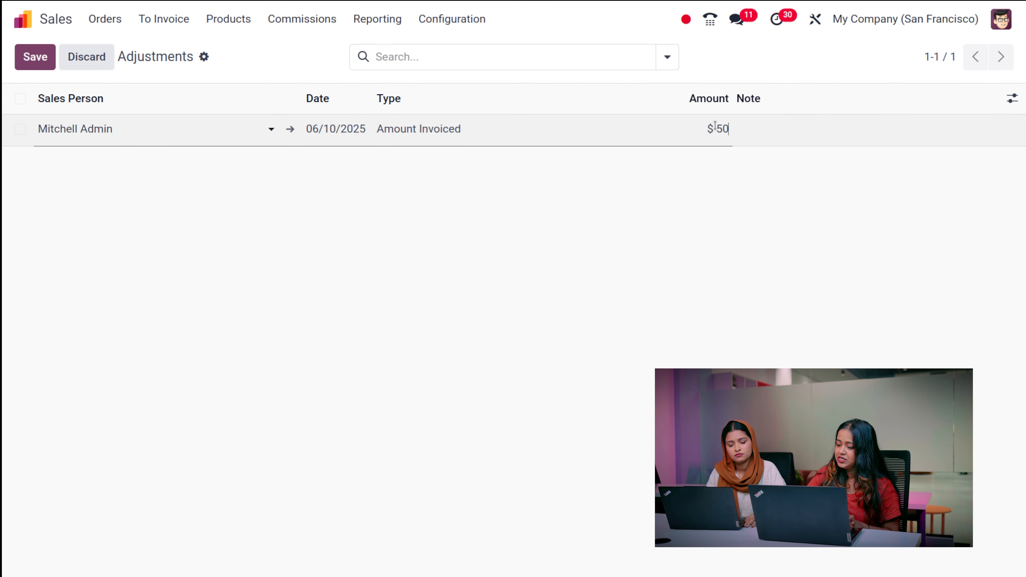
left_click(718, 227)
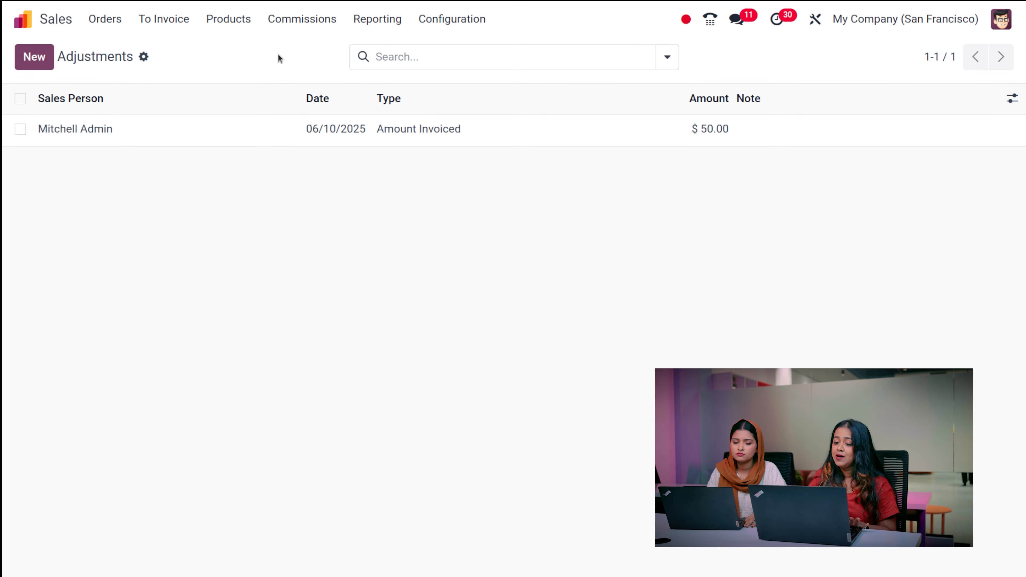
- Open the Reporting menu to see the available sales reports
left_click(355, 29)
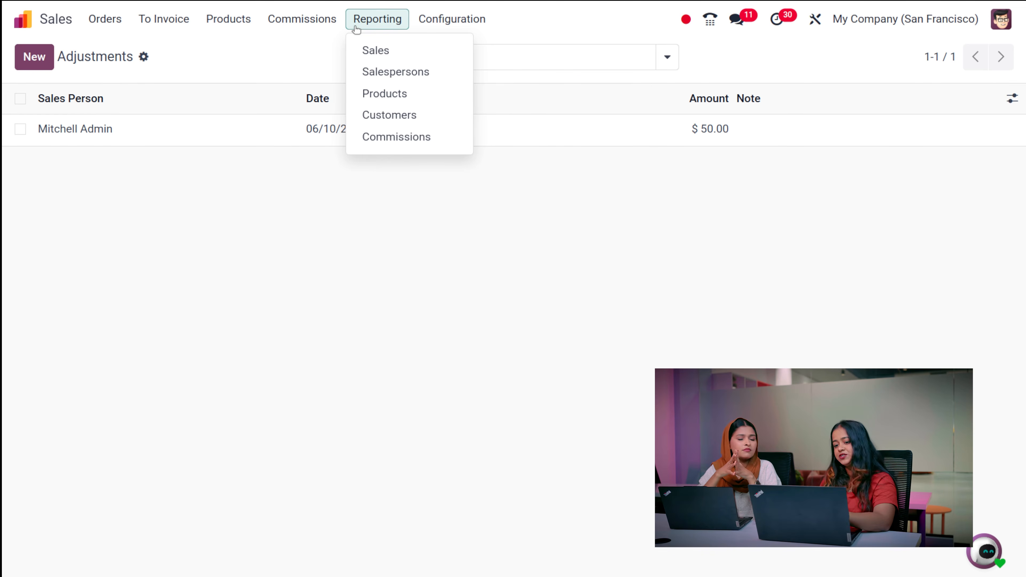
- Open the Sales Analysis graph of Qty Ordered over 365 days and check the 3.03k June 2025 peak
left_click(377, 51)
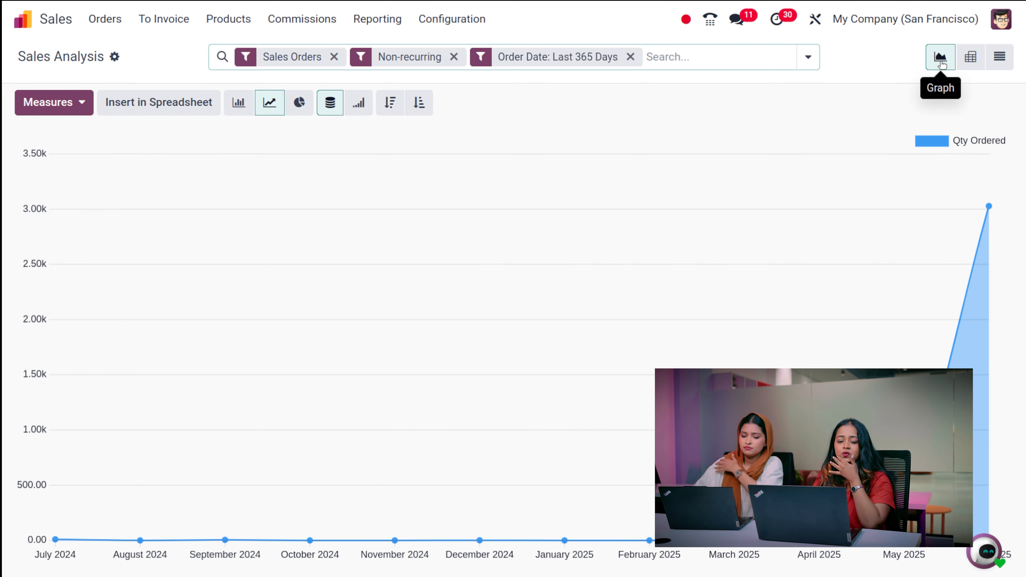
mouse_move(989, 270)
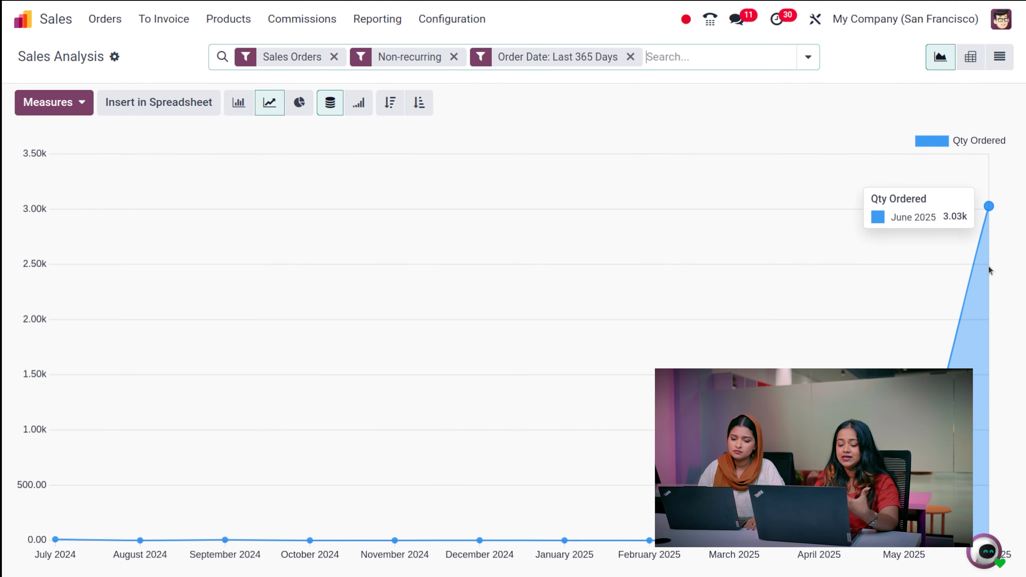
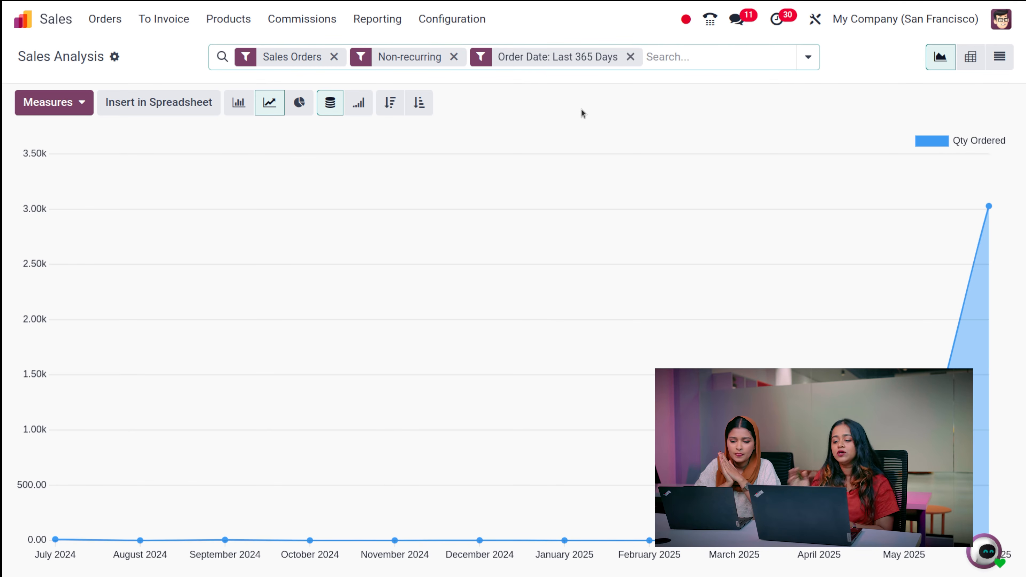
- Group the Qty Ordered chart by Salesperson, then remove that grouping again
left_click(815, 57)
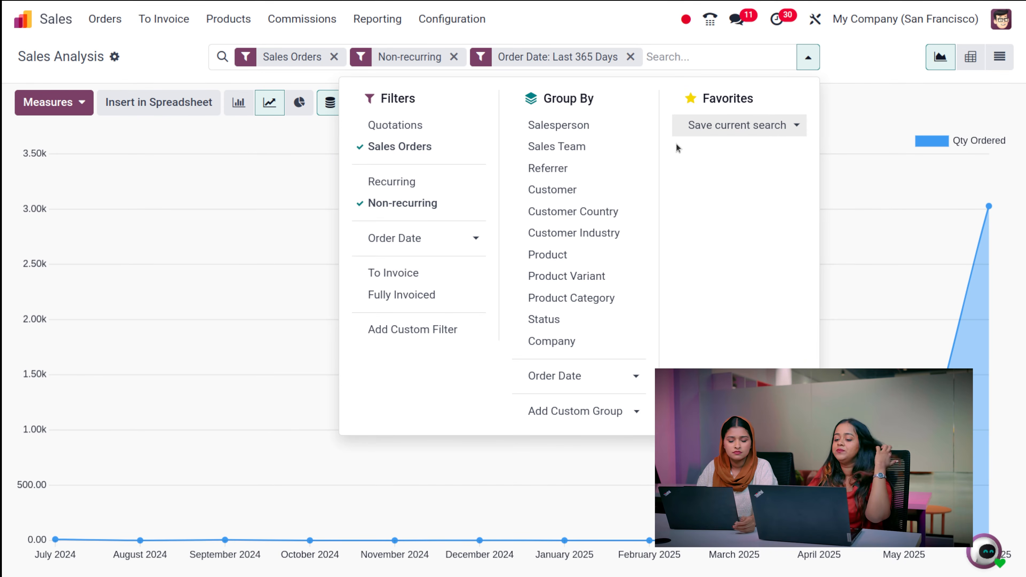
left_click(619, 138)
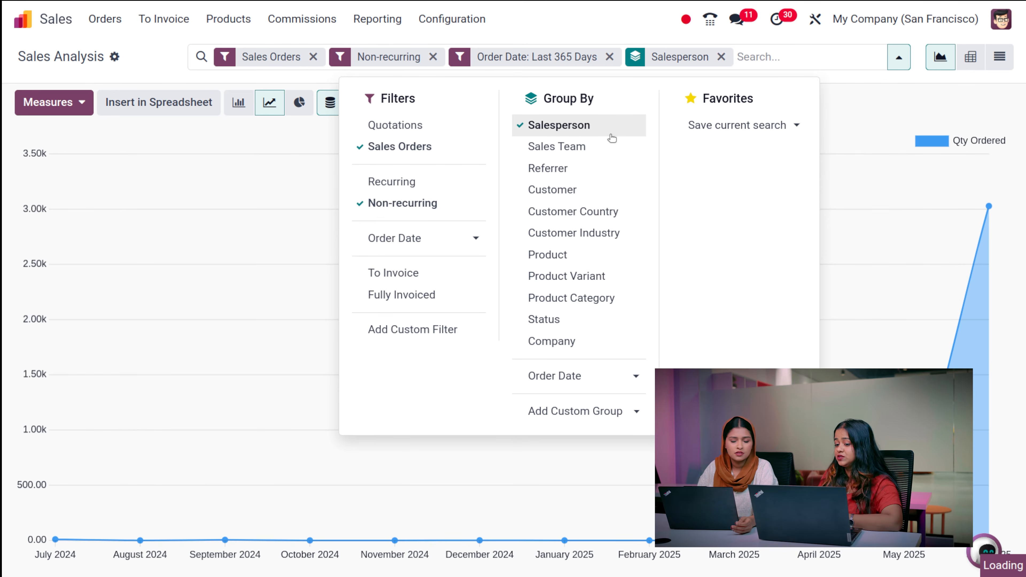
left_click(845, 82)
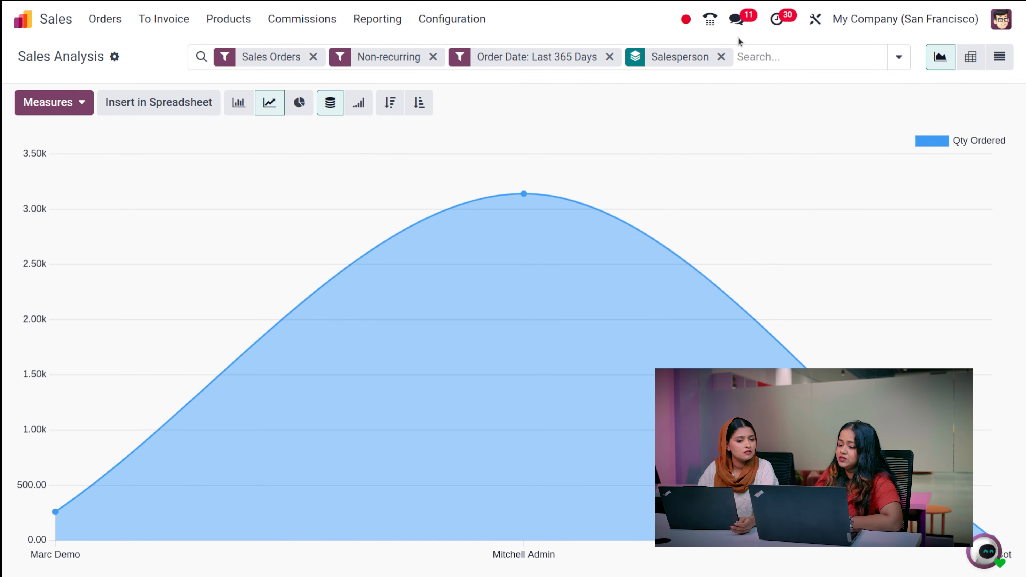
left_click(720, 56)
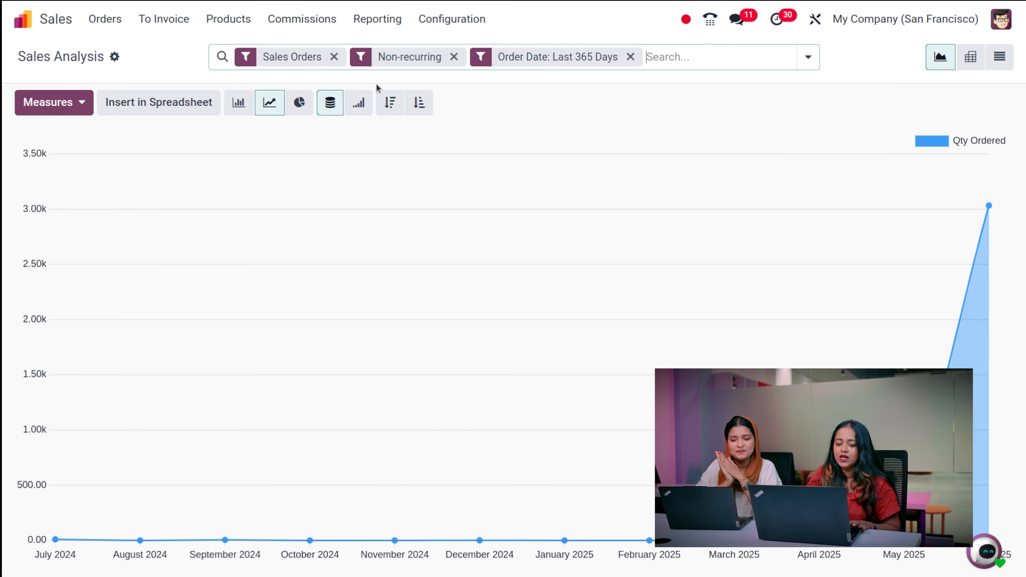
- Try the bar, pie and line charts, then show Qty Ordered as a pivot by month and sales team
left_click(9, 103)
left_click(28, 104)
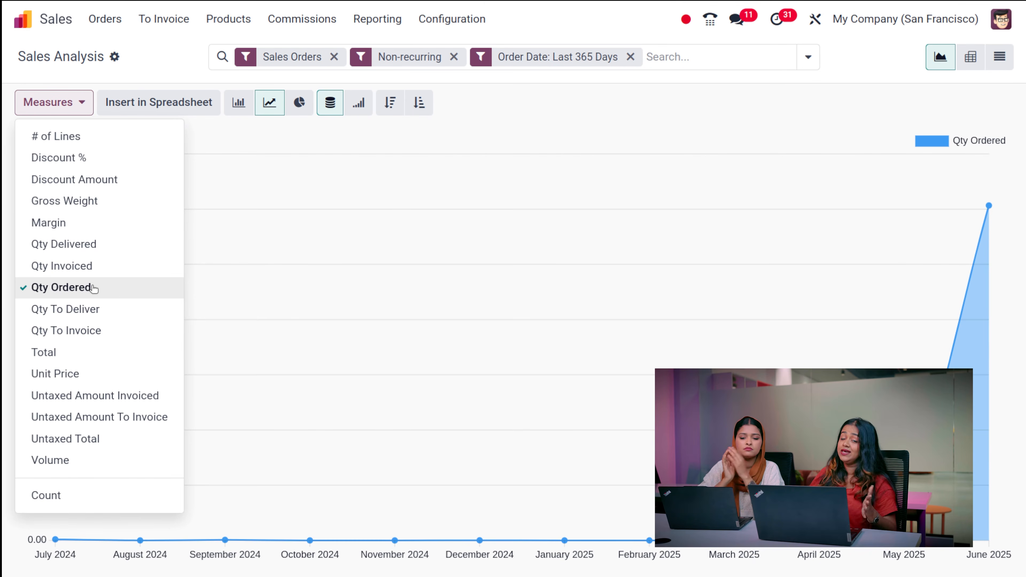
left_click(239, 104)
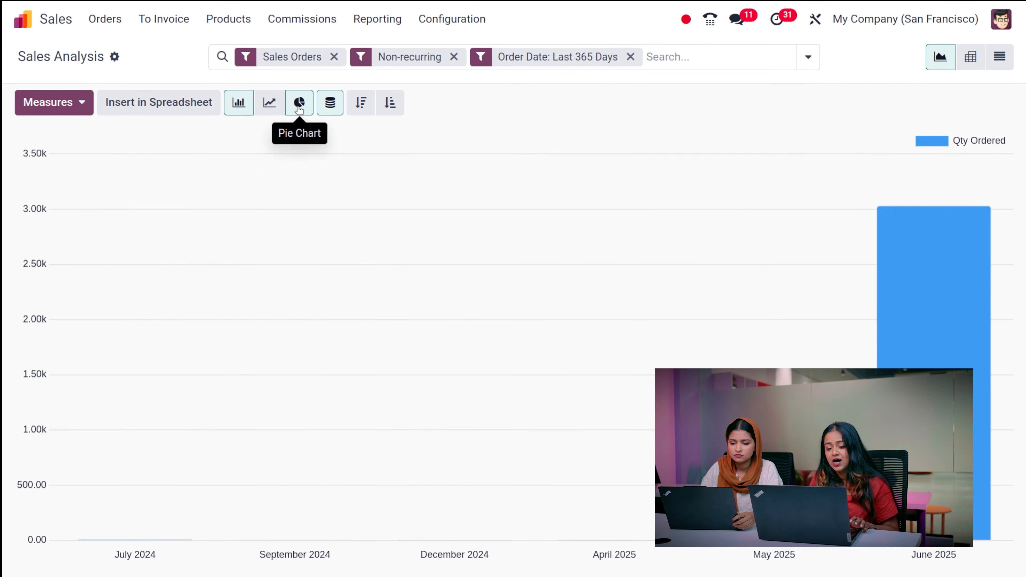
left_click(299, 105)
left_click(271, 106)
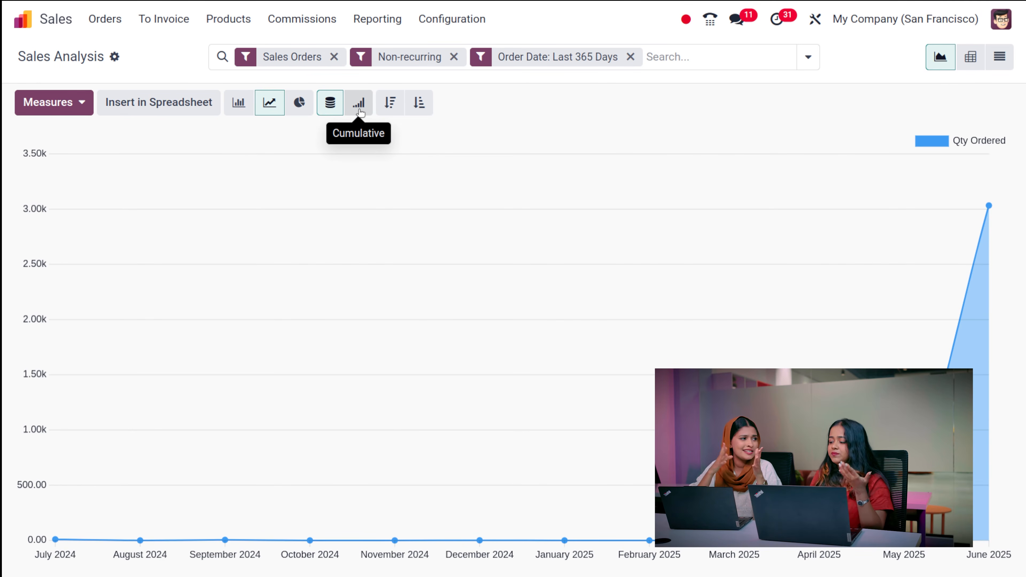
left_click(971, 66)
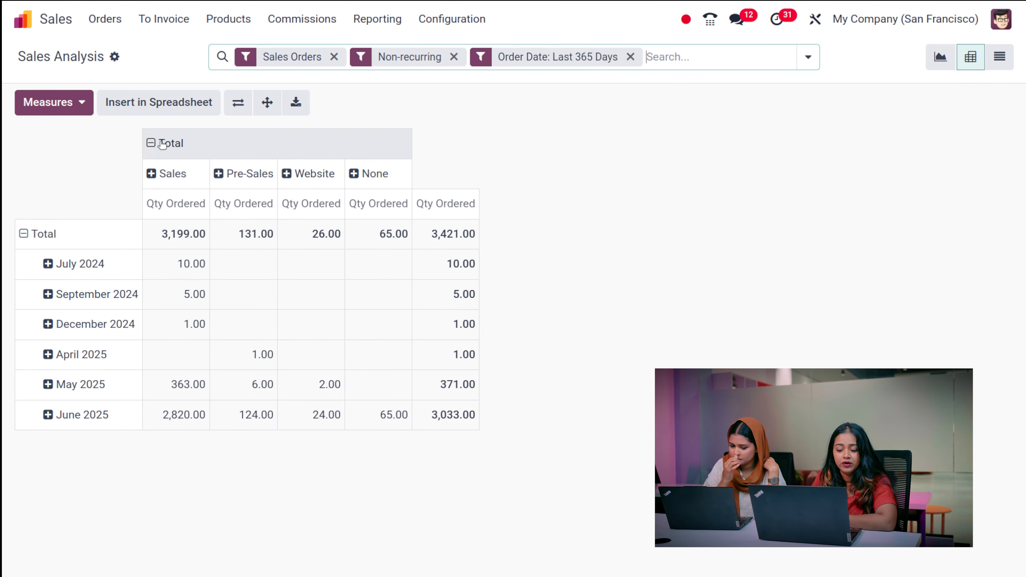
- Add Qty Delivered and Qty Invoiced measures, then view the analysis as 246 order lines
left_click(70, 110)
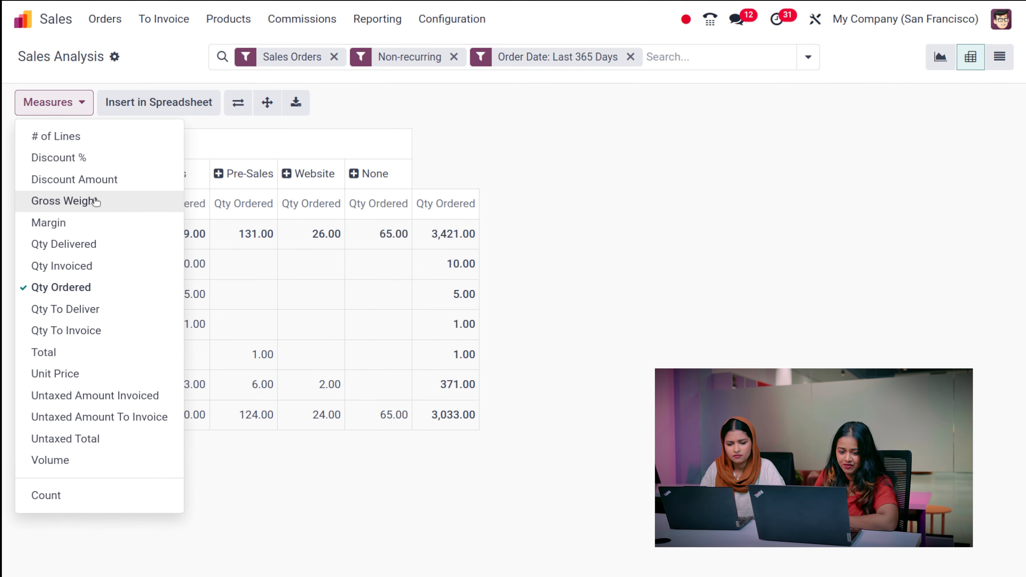
left_click(104, 254)
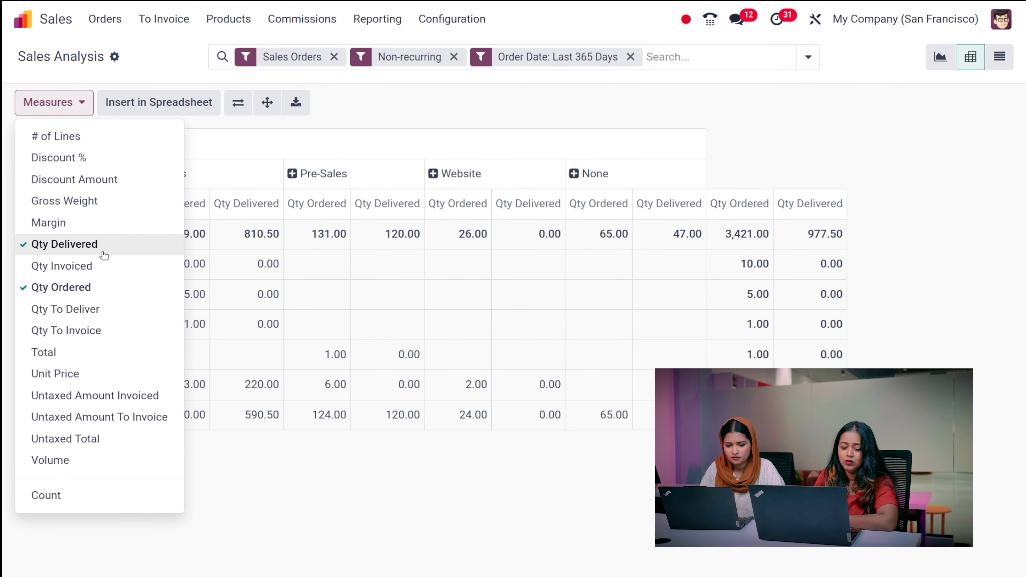
left_click(89, 265)
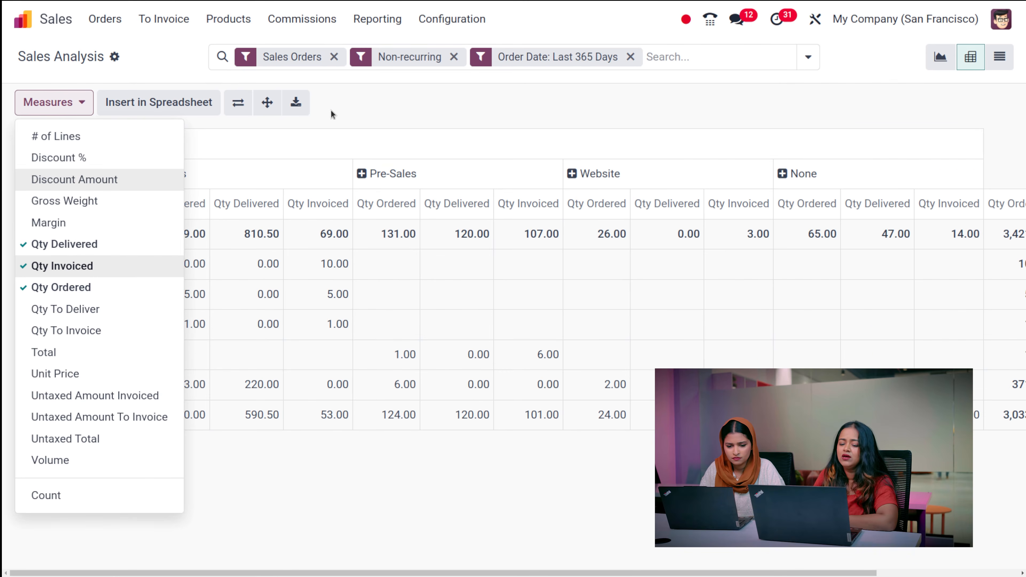
left_click(437, 114)
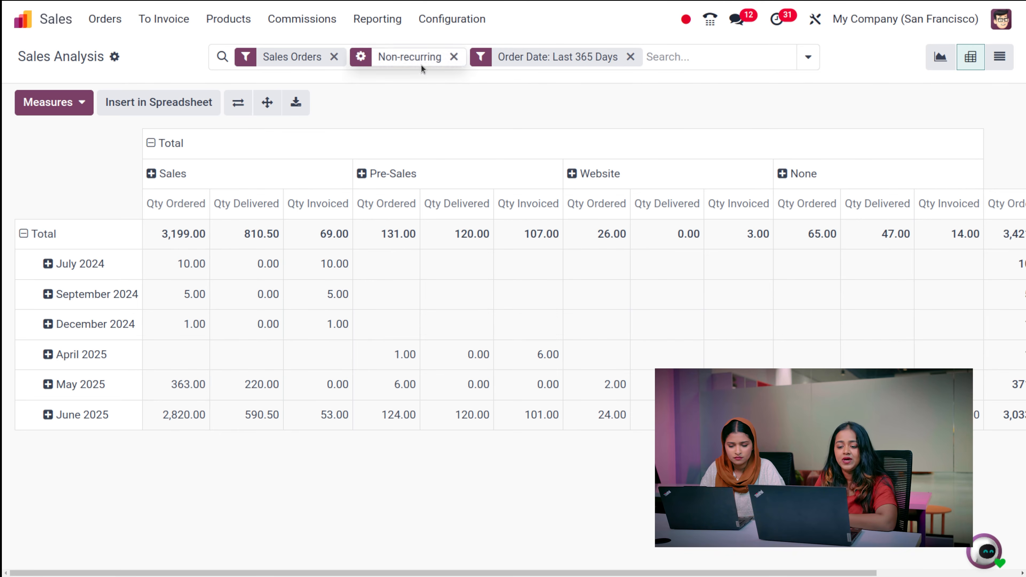
left_click(1009, 63)
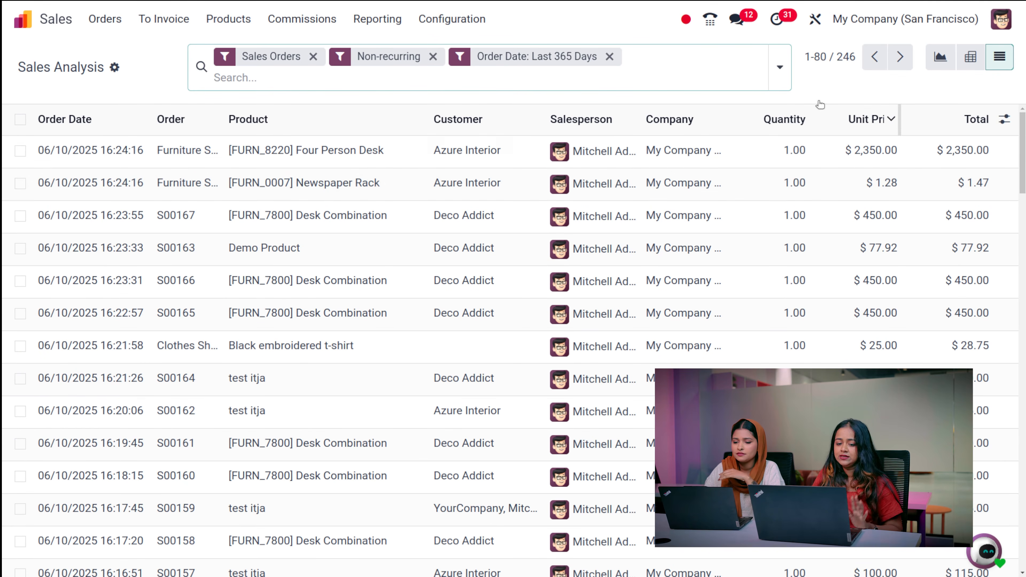
- Open the Sales Analysis By Salespersons report and review its available measures
left_click(371, 21)
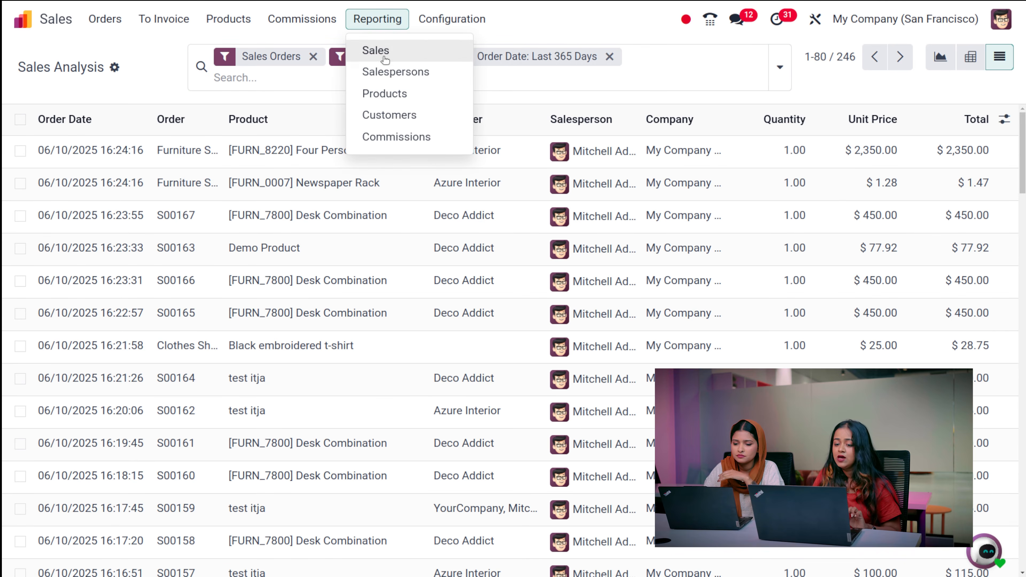
left_click(389, 73)
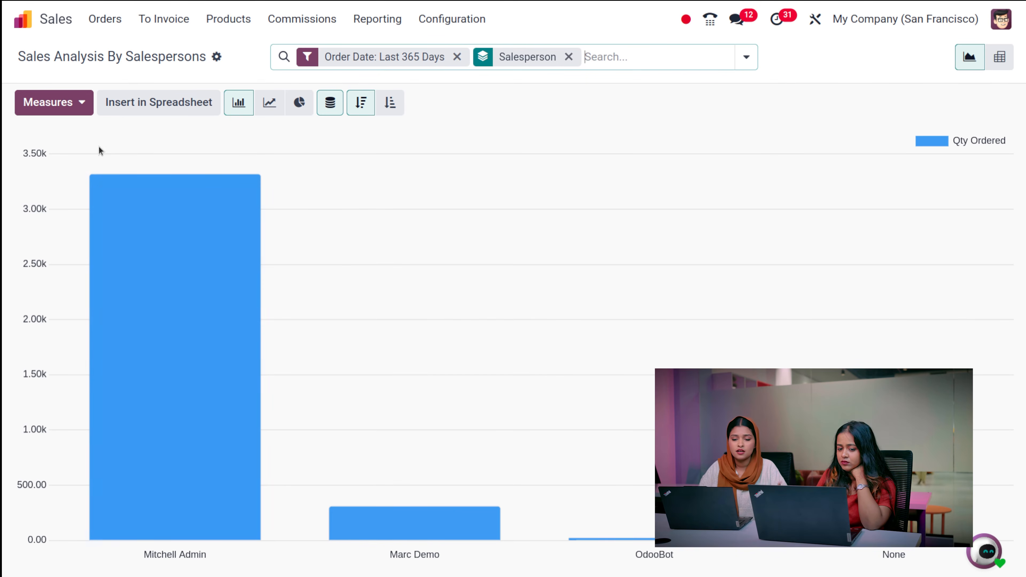
left_click(71, 106)
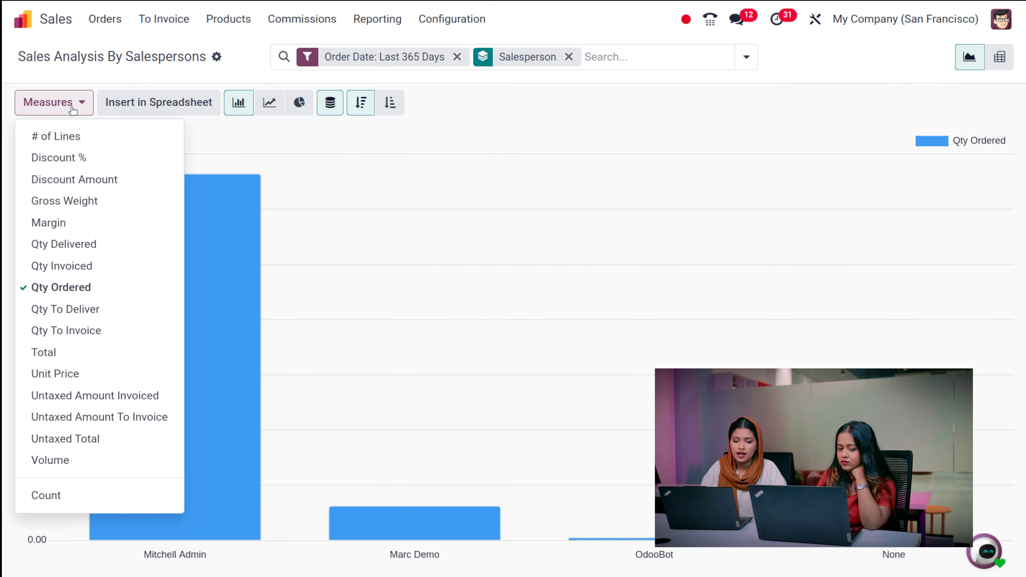
left_click(347, 154)
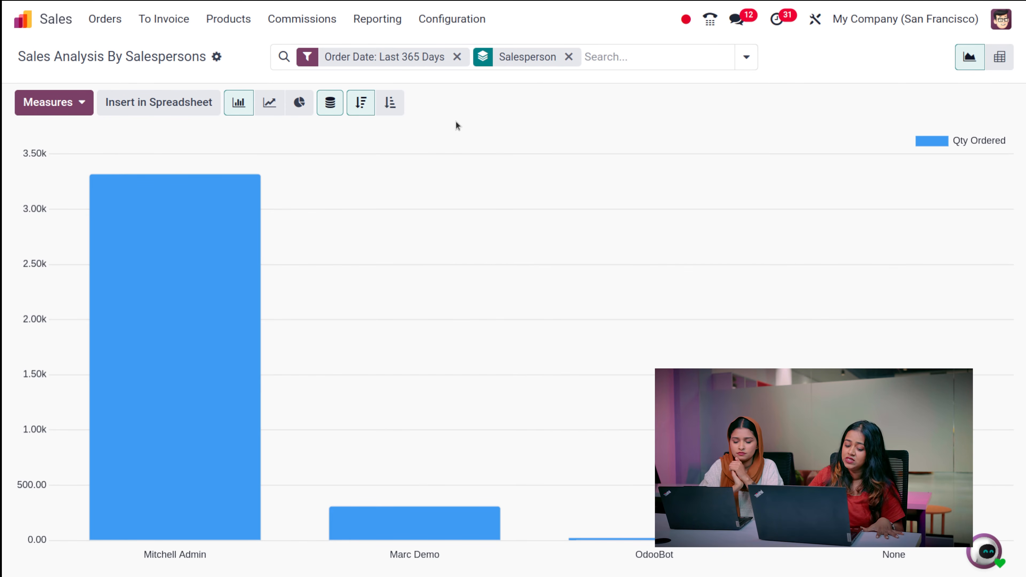
mouse_move(201, 247)
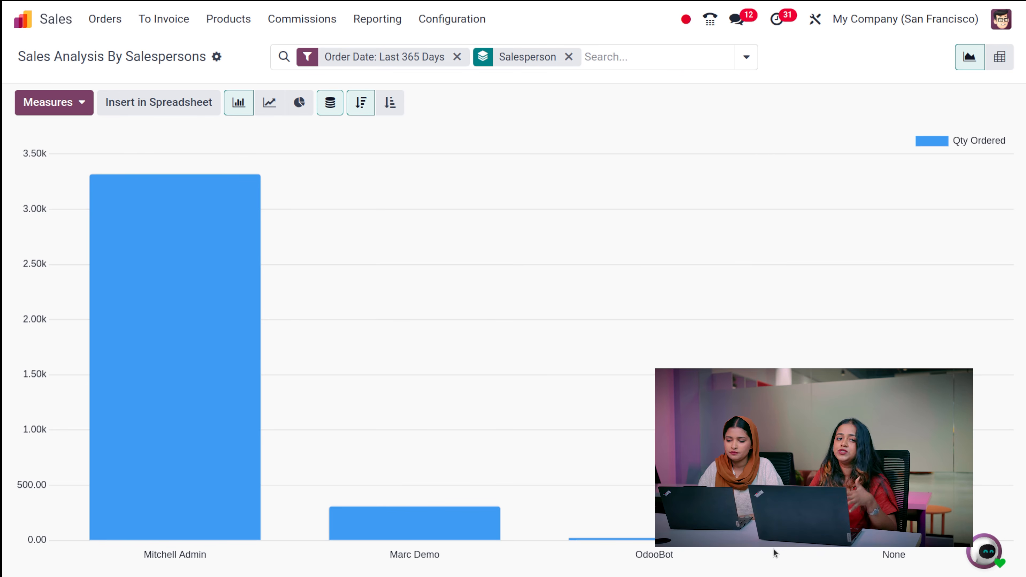
- Show Qty Ordered per salesperson and sales team as a pivot totalling 3,687.00
left_click(50, 111)
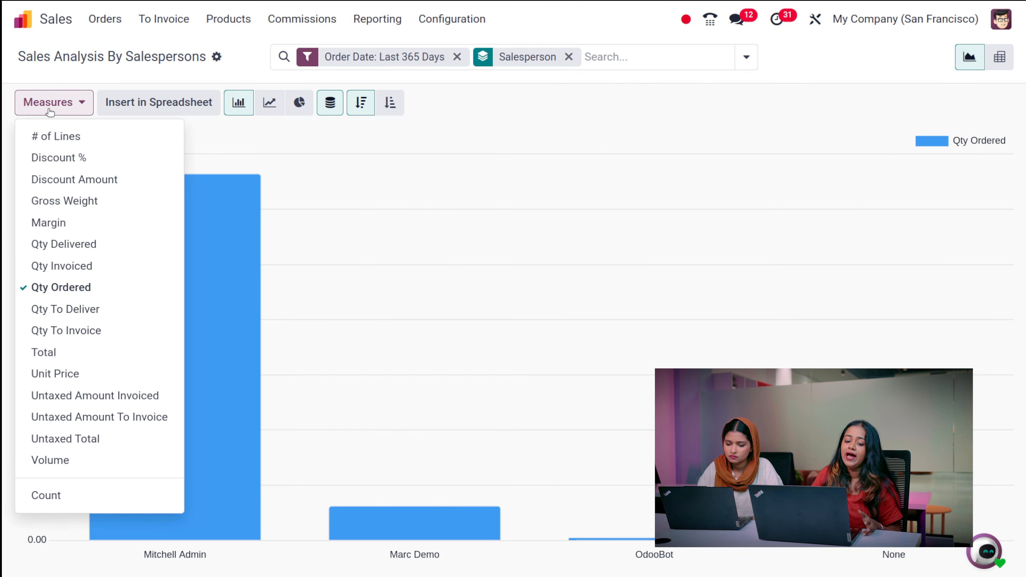
left_click(338, 181)
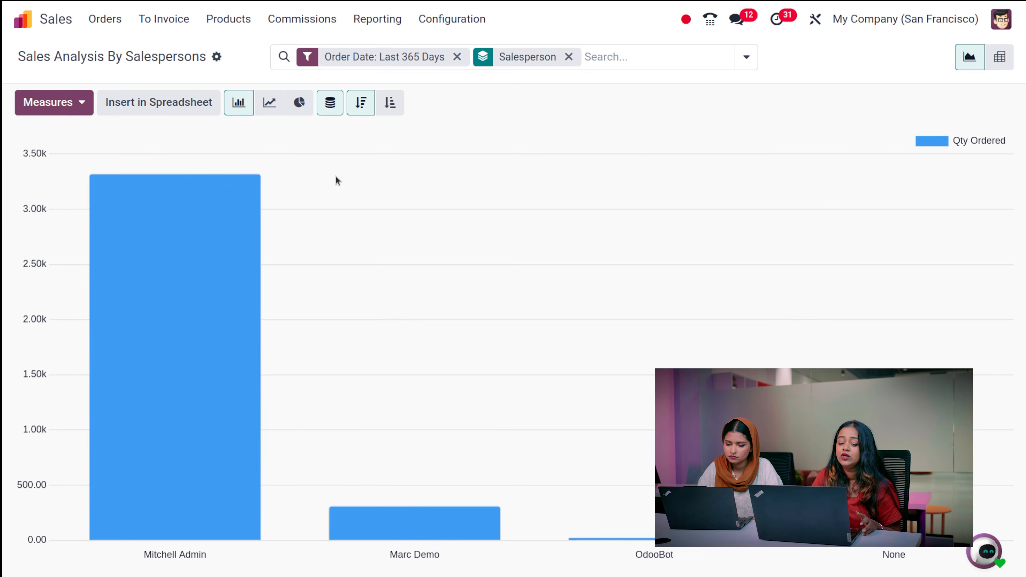
left_click(53, 110)
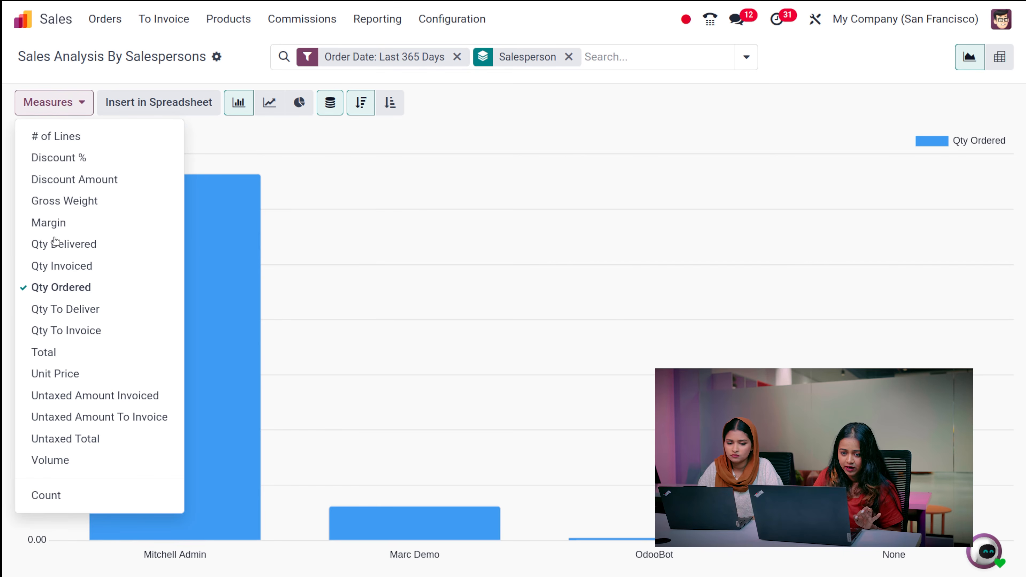
left_click(339, 180)
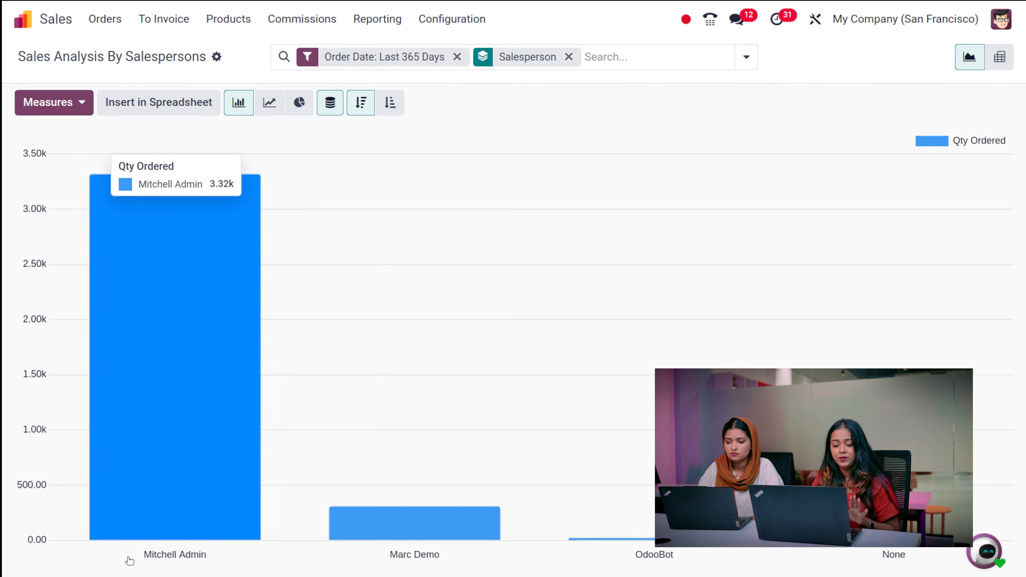
mouse_move(386, 556)
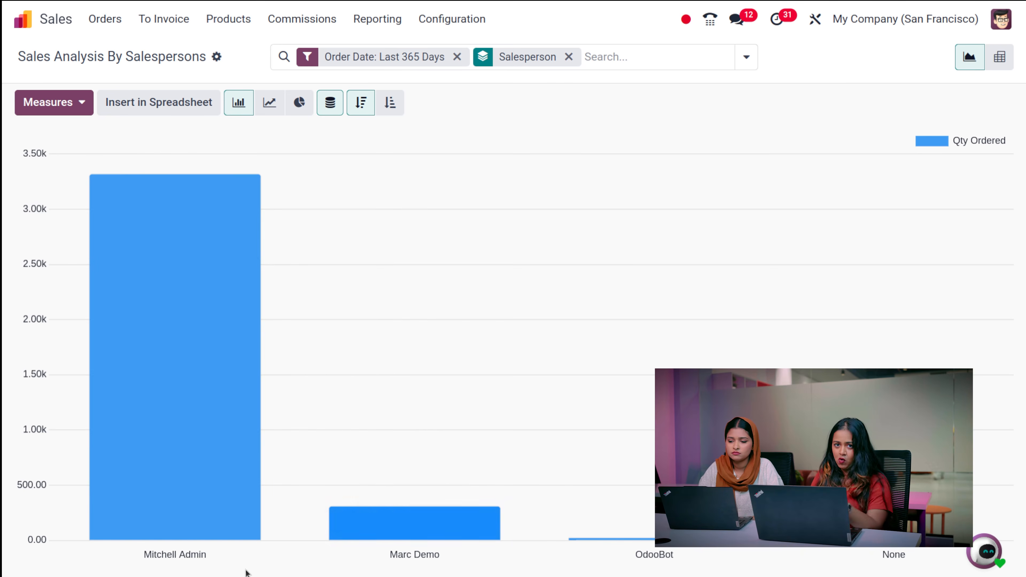
mouse_move(179, 522)
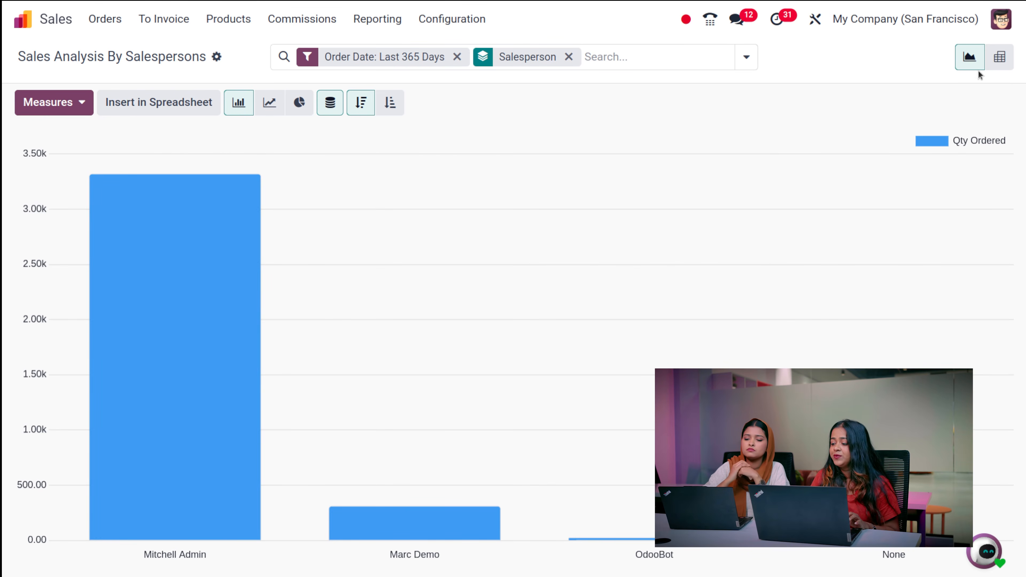
left_click(993, 68)
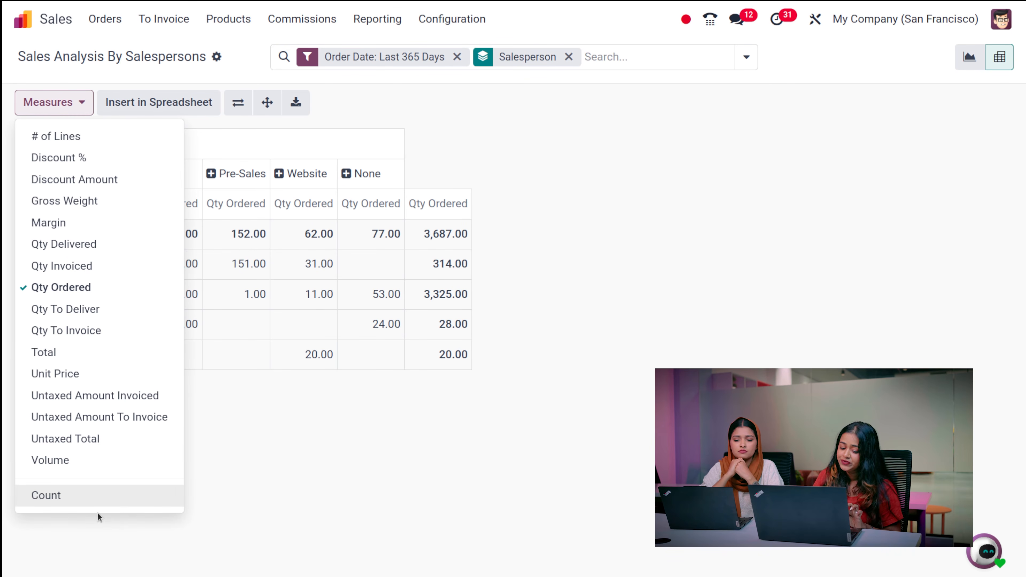
- Add a Count column beside Qty Ordered, then go to the Sales Analysis By Products report
left_click(99, 499)
left_click(325, 475)
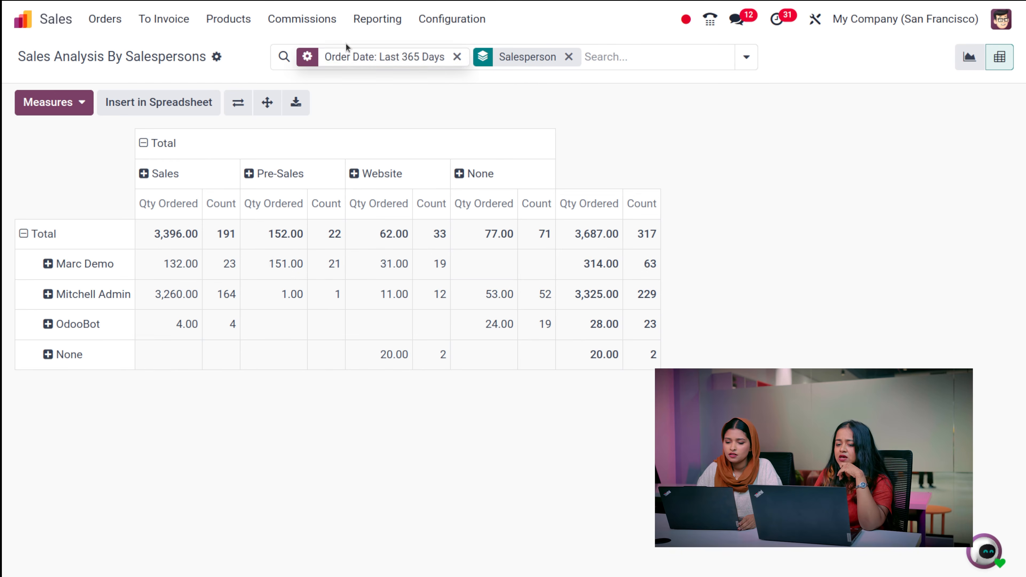
left_click(383, 21)
left_click(408, 93)
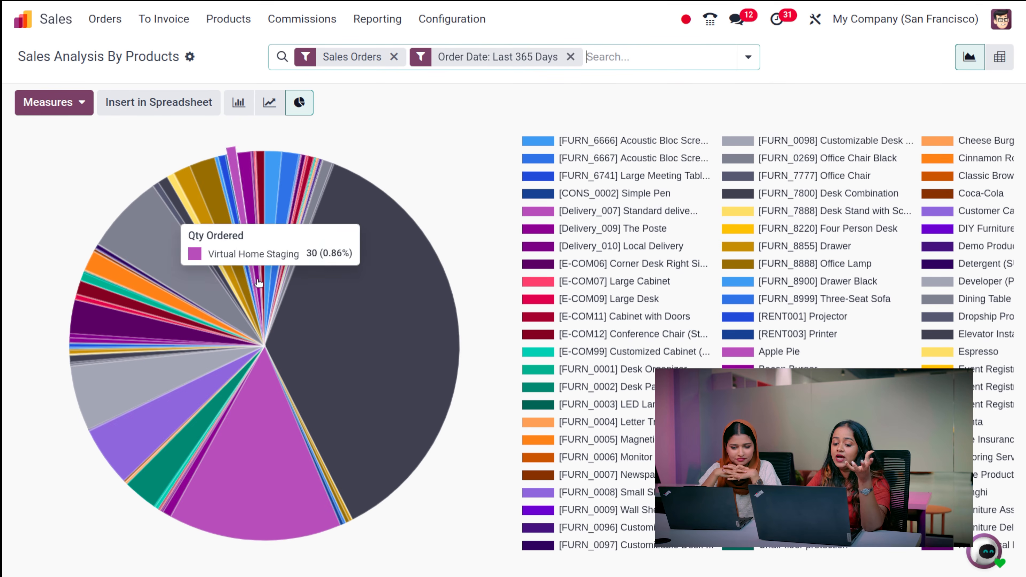
- Cycle the product chart through line, bar and pie views
mouse_move(430, 319)
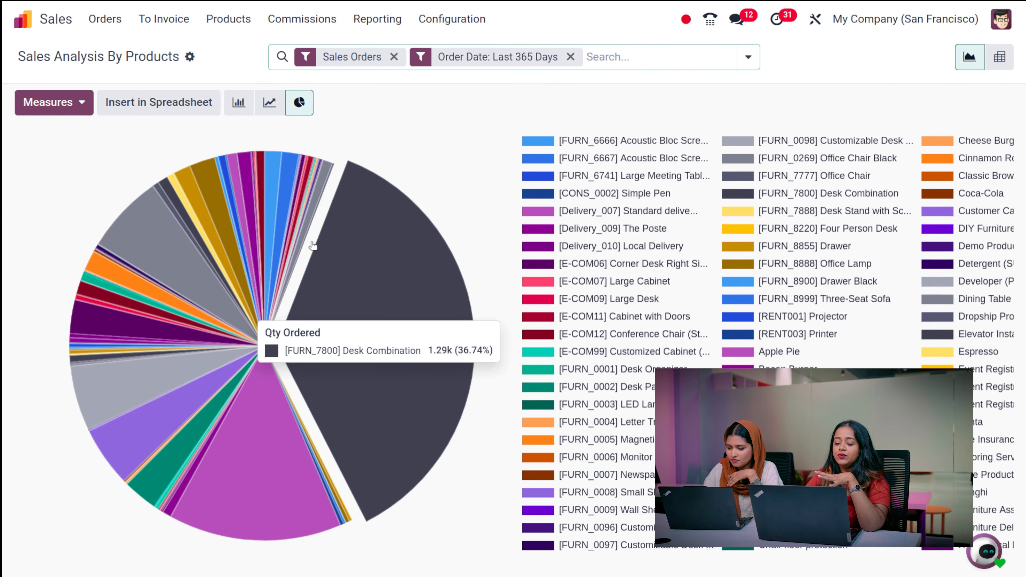
left_click(262, 103)
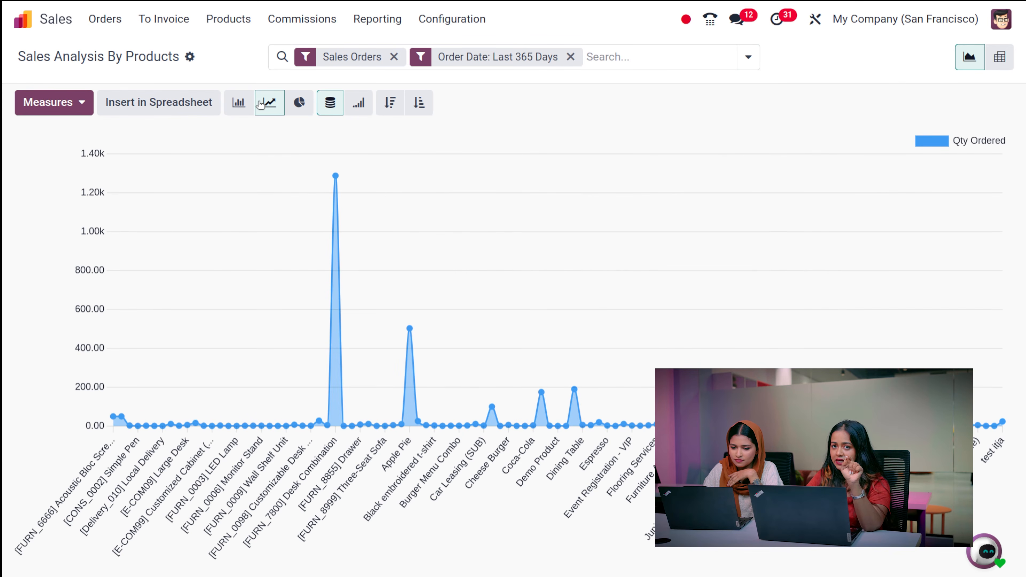
left_click(239, 102)
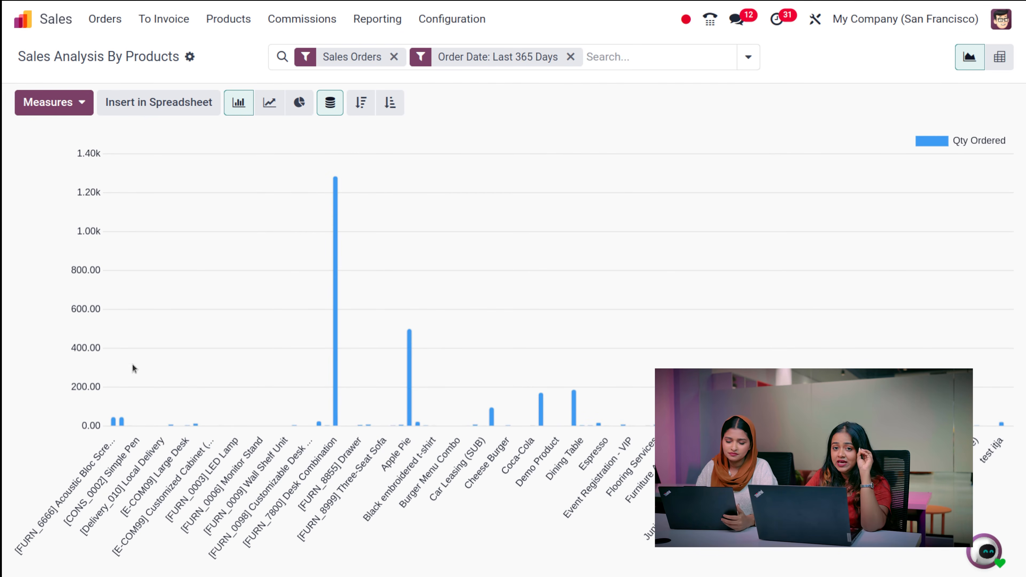
left_click(60, 105)
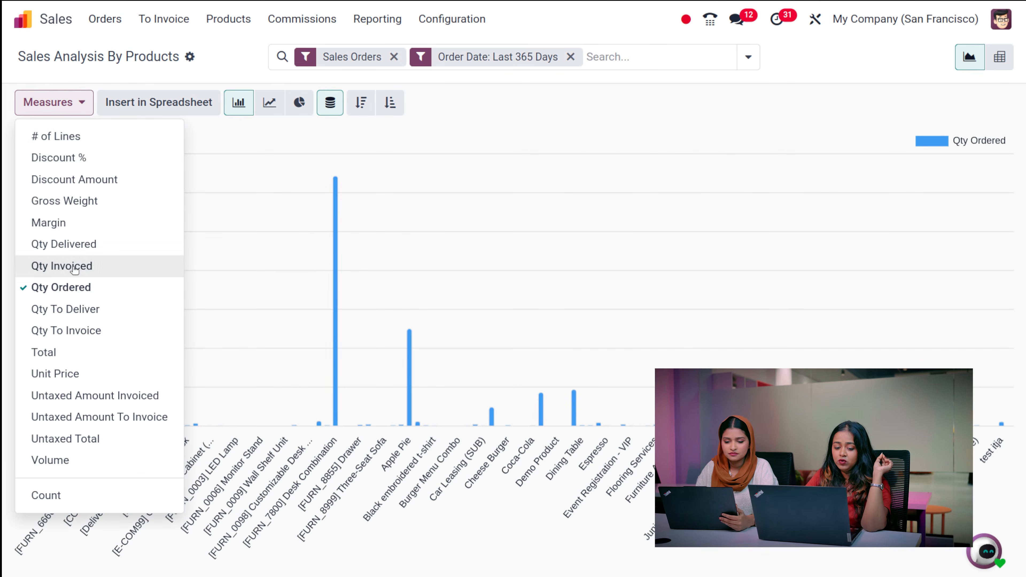
left_click(238, 56)
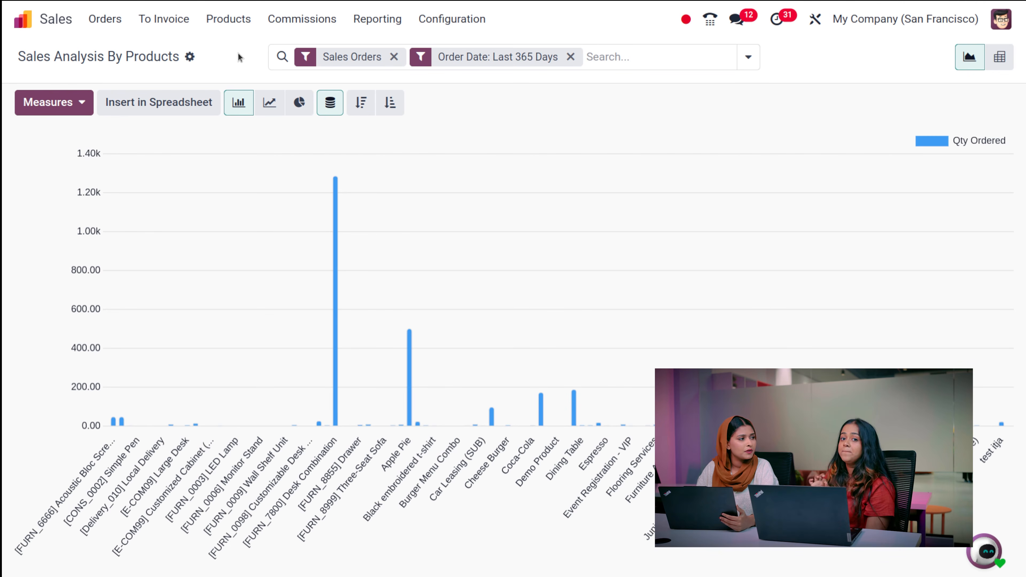
left_click(304, 107)
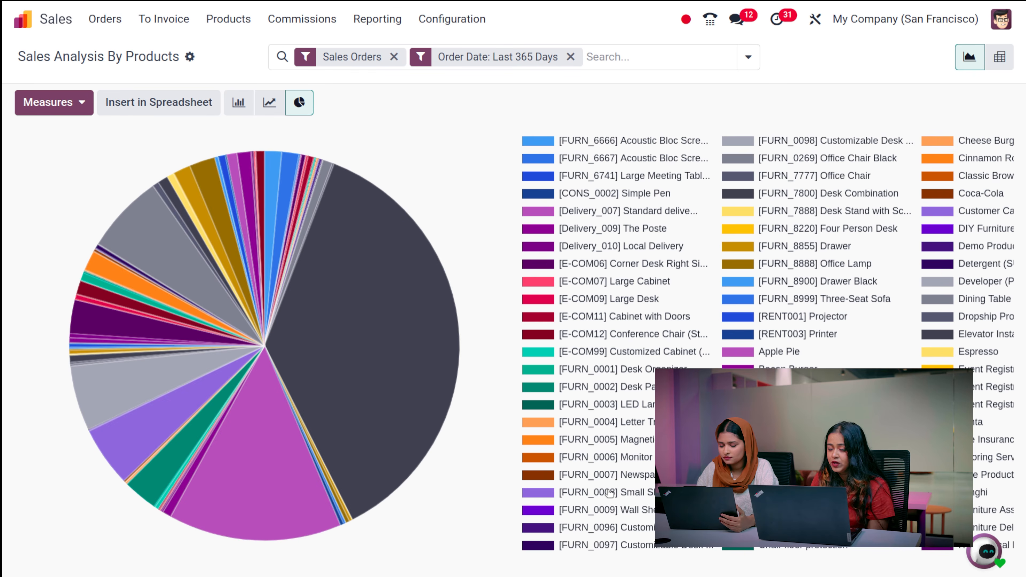
- Show Qty Ordered per product across Sales, Pre-Sales, Website and None teams as a pivot totalling 3,508.00
mouse_move(384, 382)
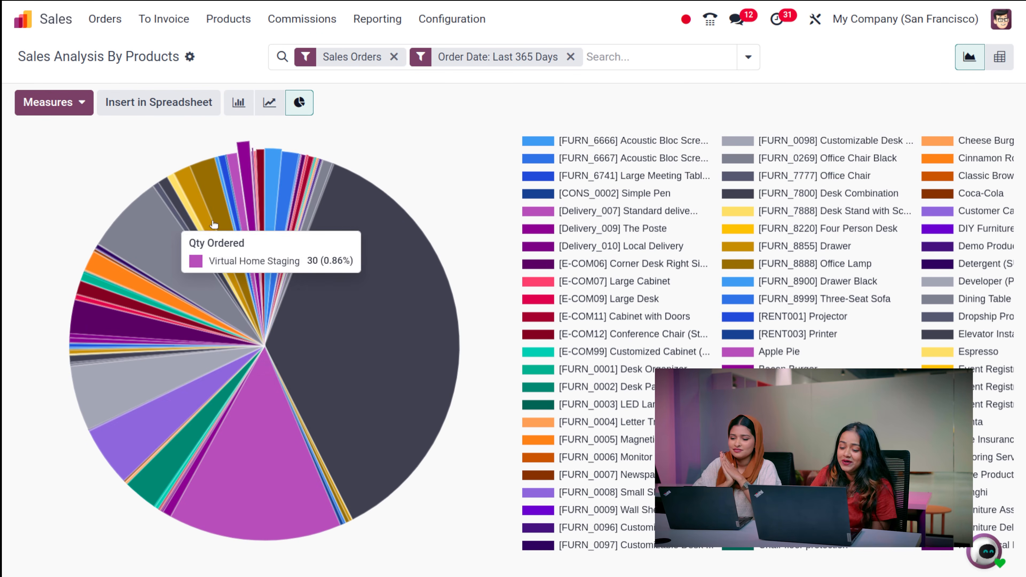
mouse_move(286, 441)
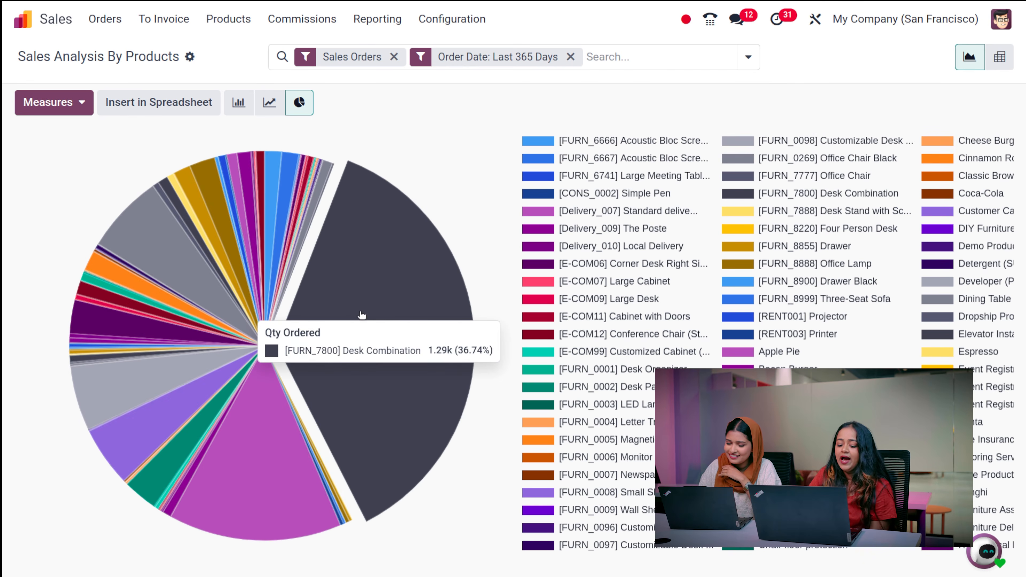
mouse_move(311, 219)
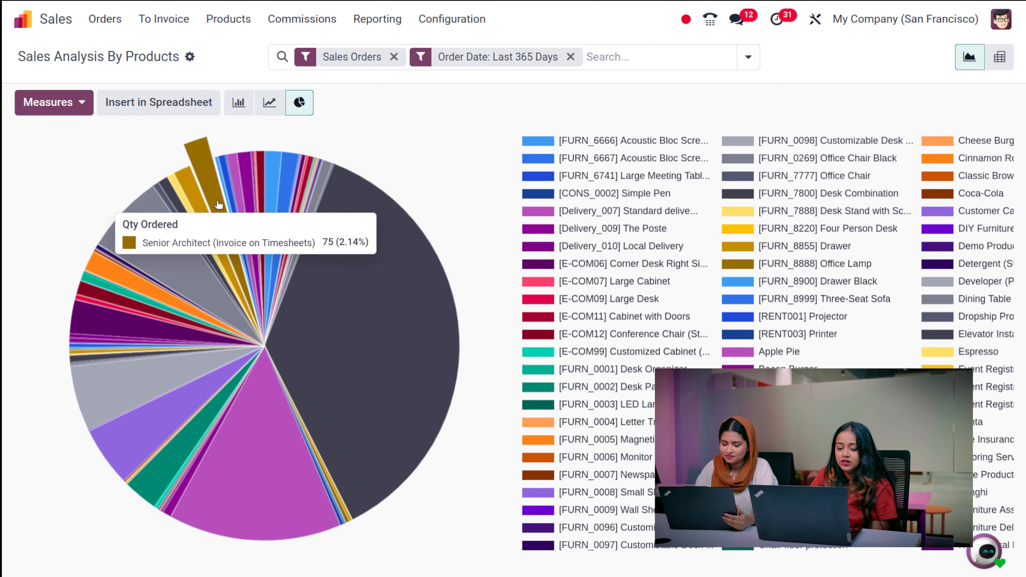
mouse_move(176, 194)
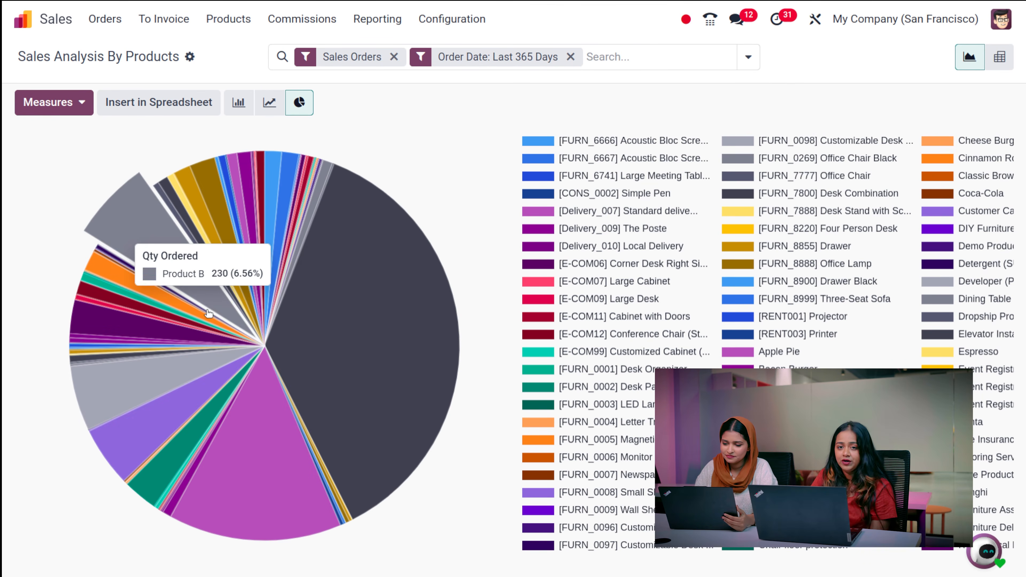
mouse_move(234, 470)
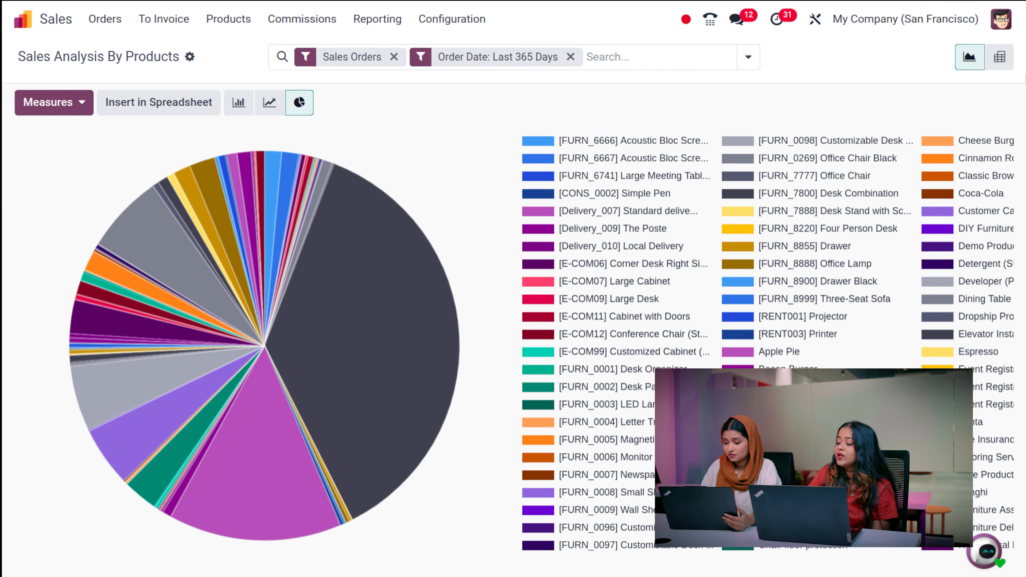
left_click(994, 61)
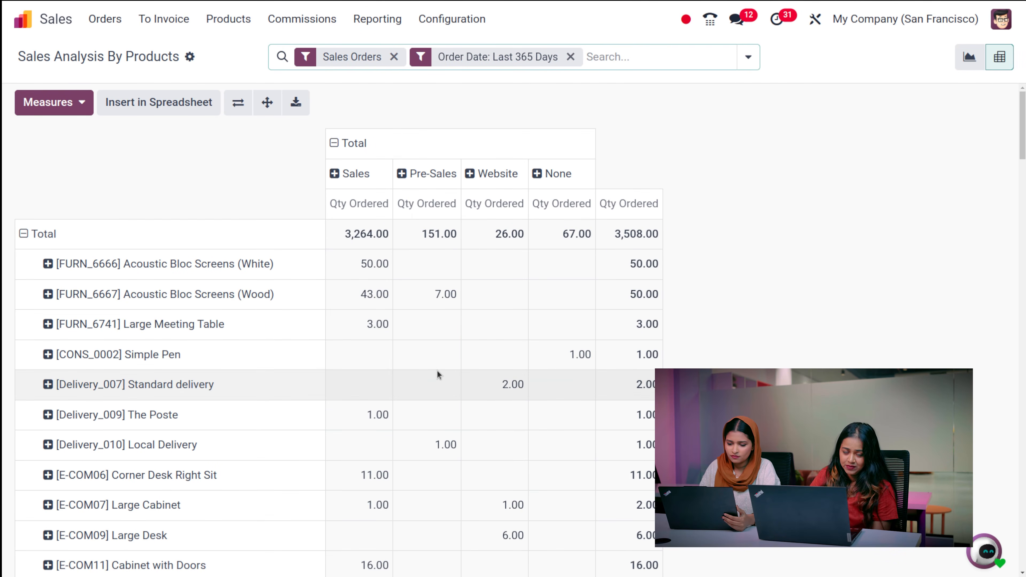
scroll(437, 371, "down", 20)
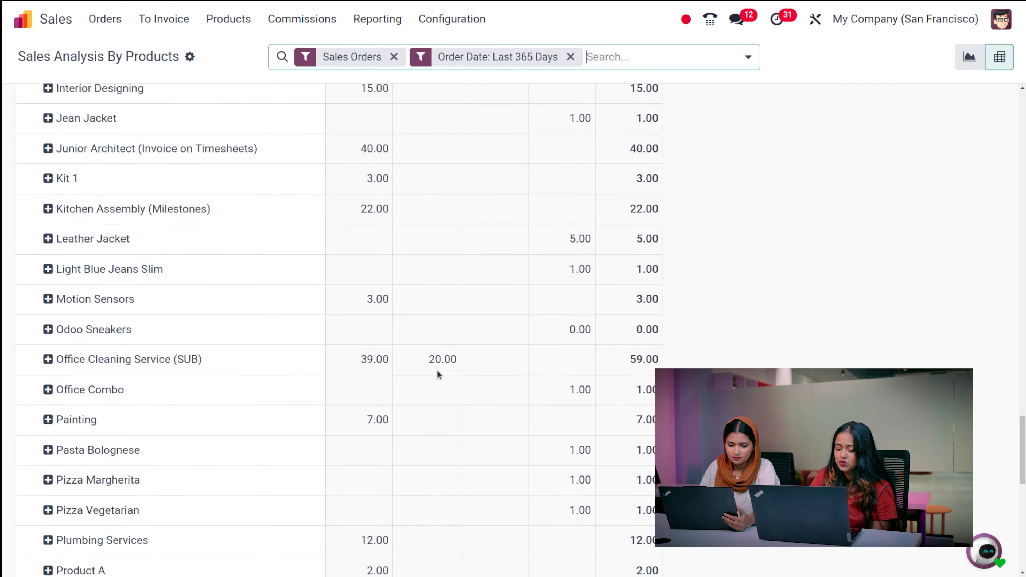
scroll(436, 370, "down", 10)
scroll(437, 370, "up", 20)
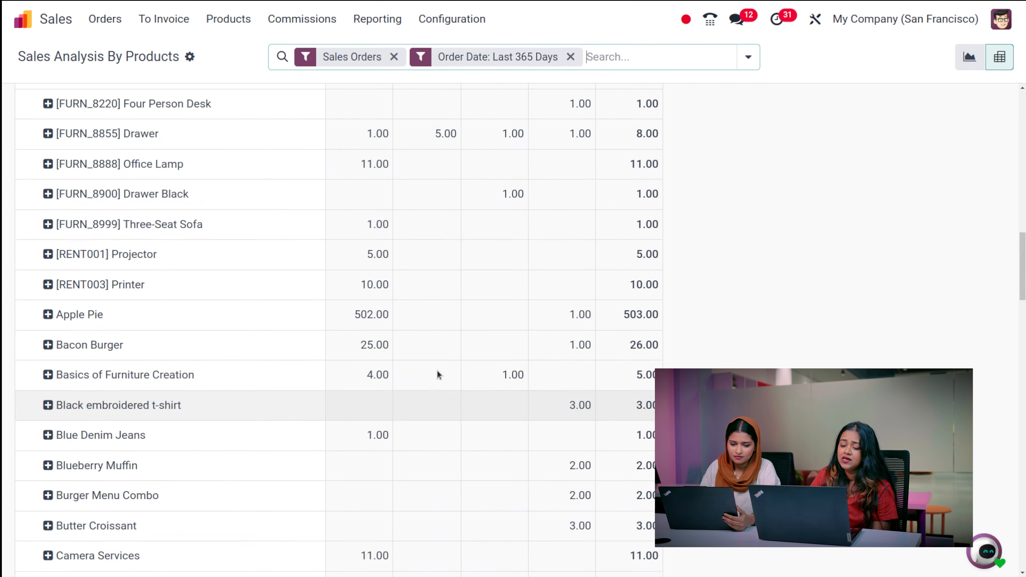
scroll(437, 370, "up", 10)
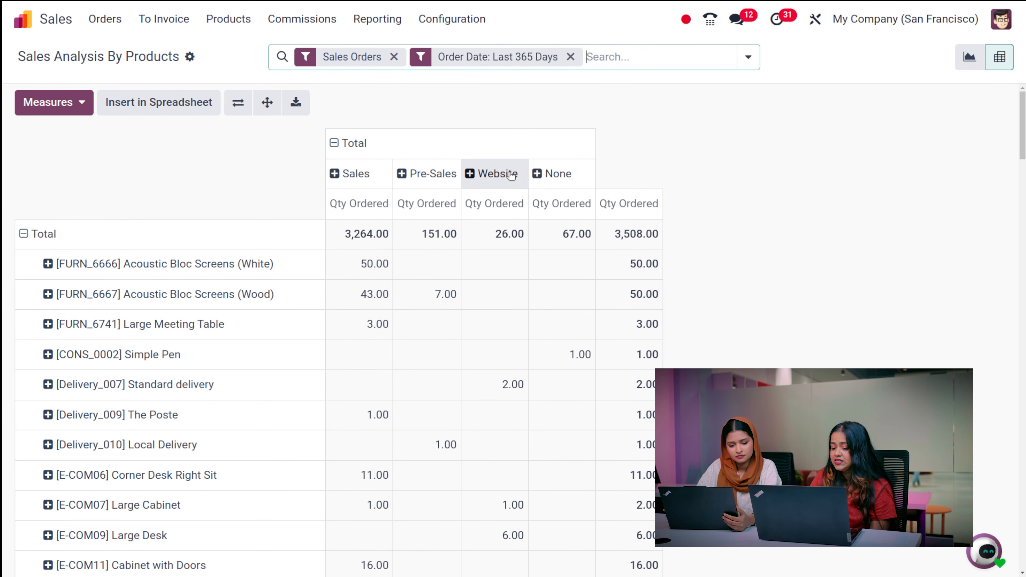
- Check the pivot's measures without changes and bring up the sales reports list
left_click(57, 106)
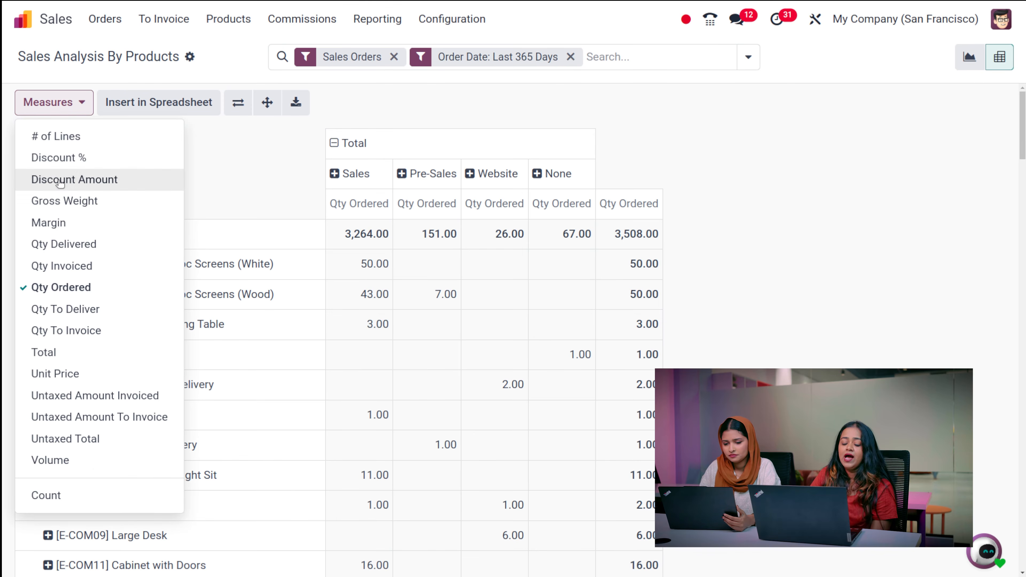
left_click(852, 213)
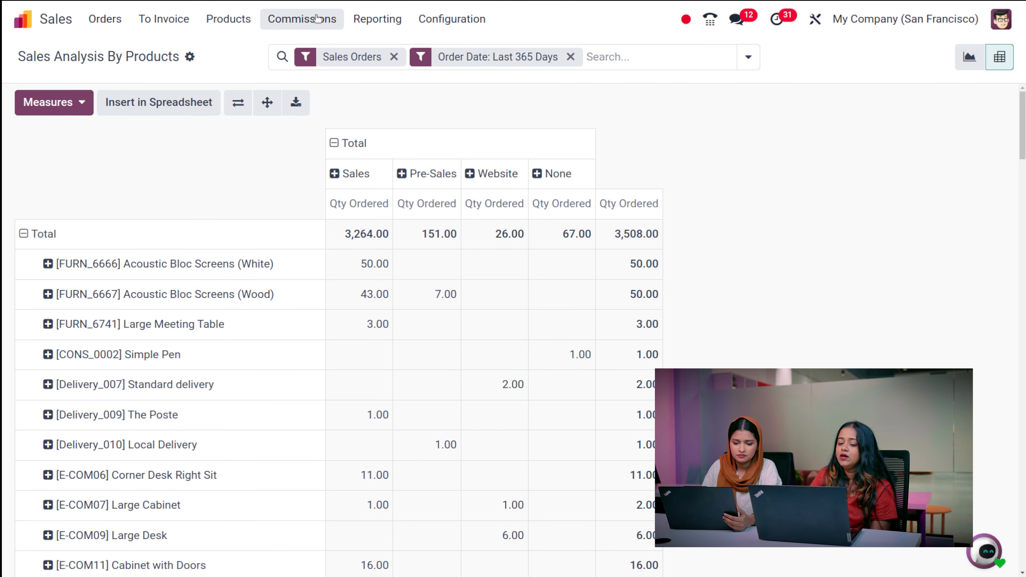
left_click(376, 19)
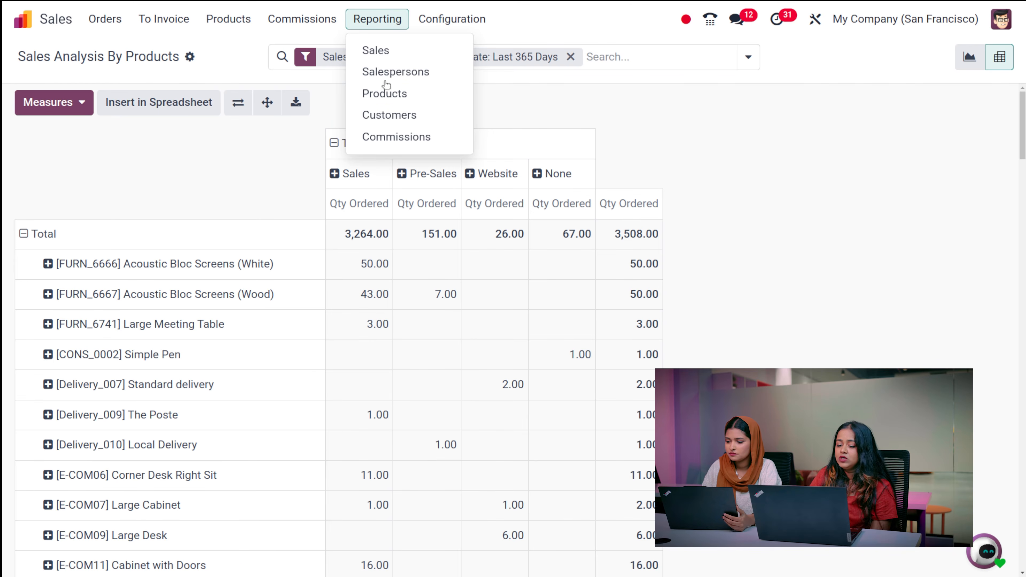
- Open Sales Analysis By Customers and pivot Qty Ordered per customer and sales team, totalling 3,691.00
left_click(394, 118)
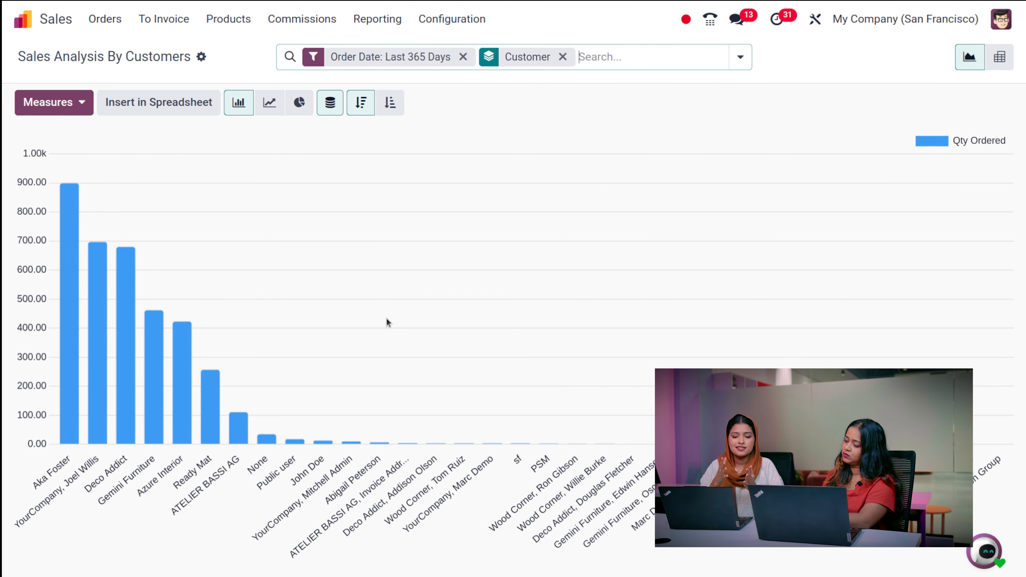
left_click(61, 102)
left_click(61, 101)
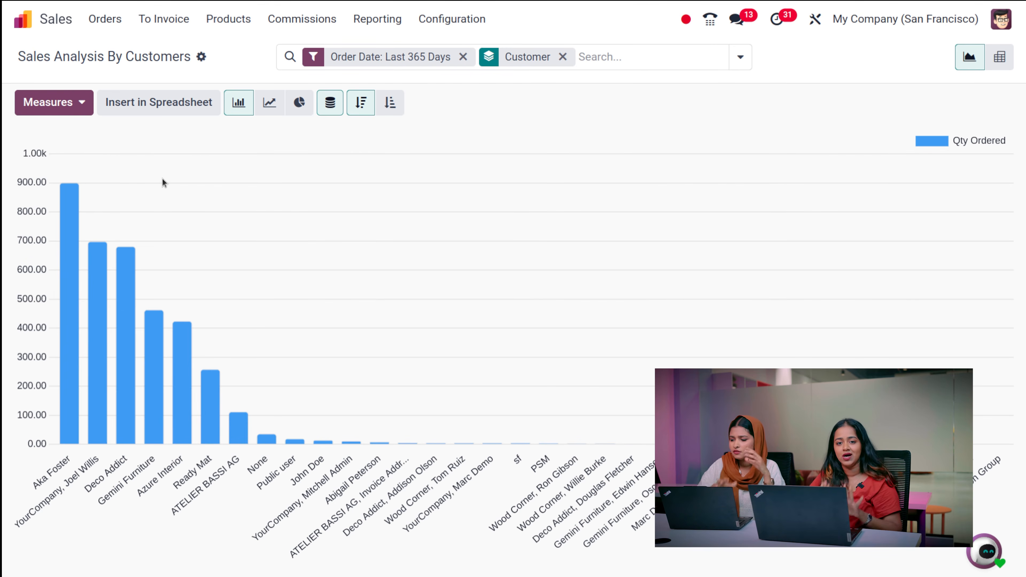
mouse_move(149, 459)
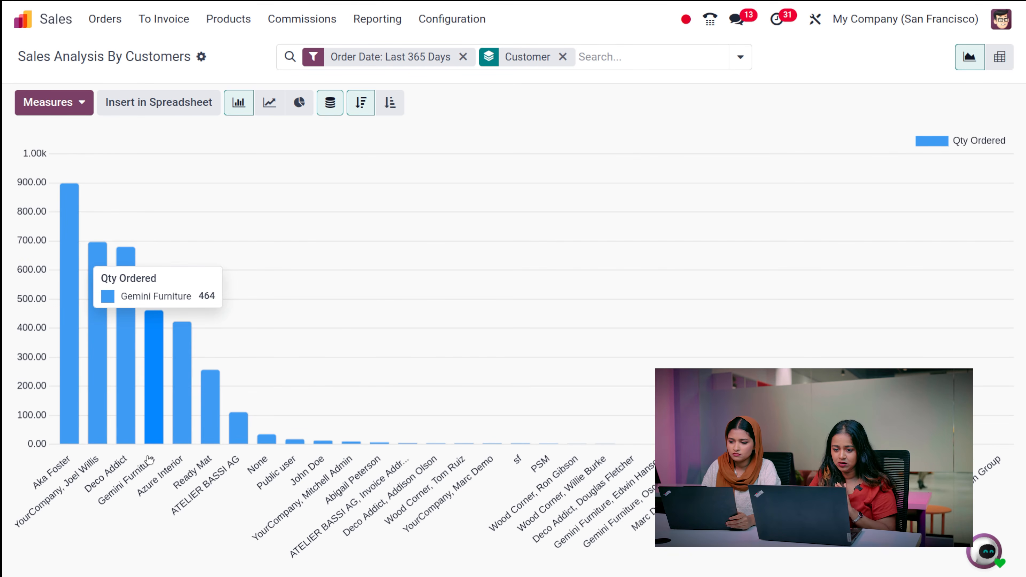
left_click(1000, 57)
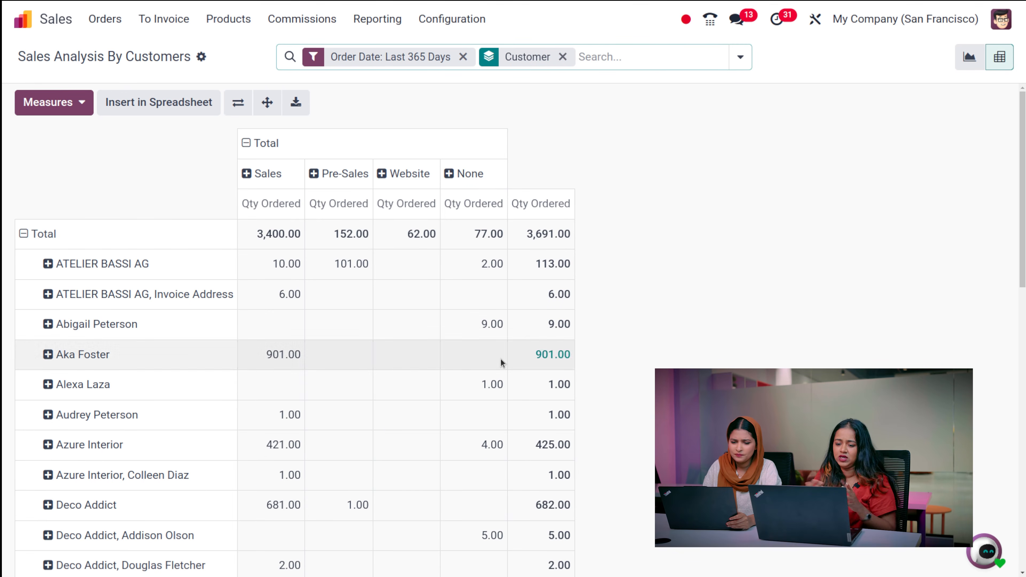
left_click(365, 32)
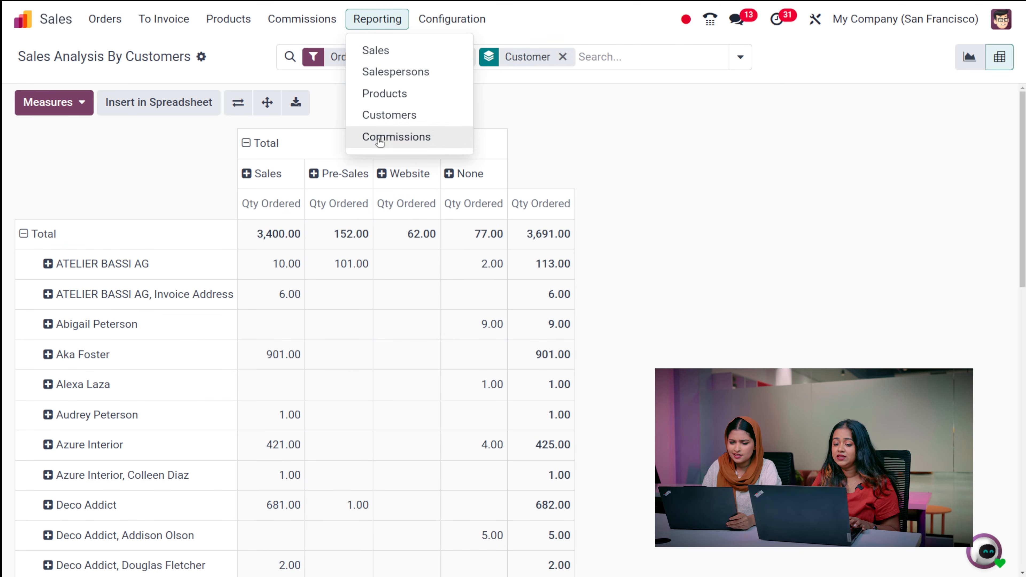
- Show the active commission plans in the Commissions report as a quarterly bar chart
left_click(378, 137)
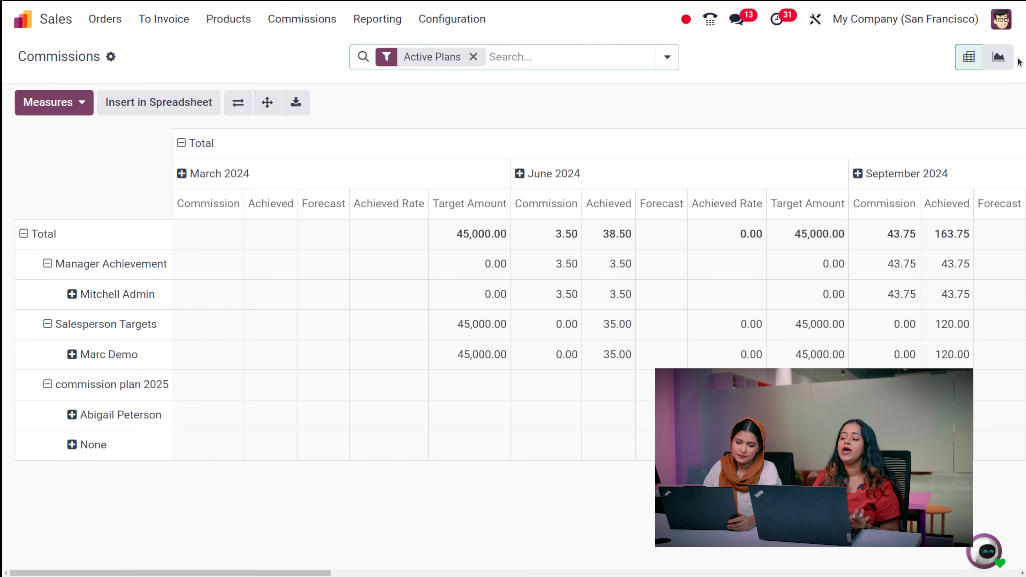
left_click(986, 58)
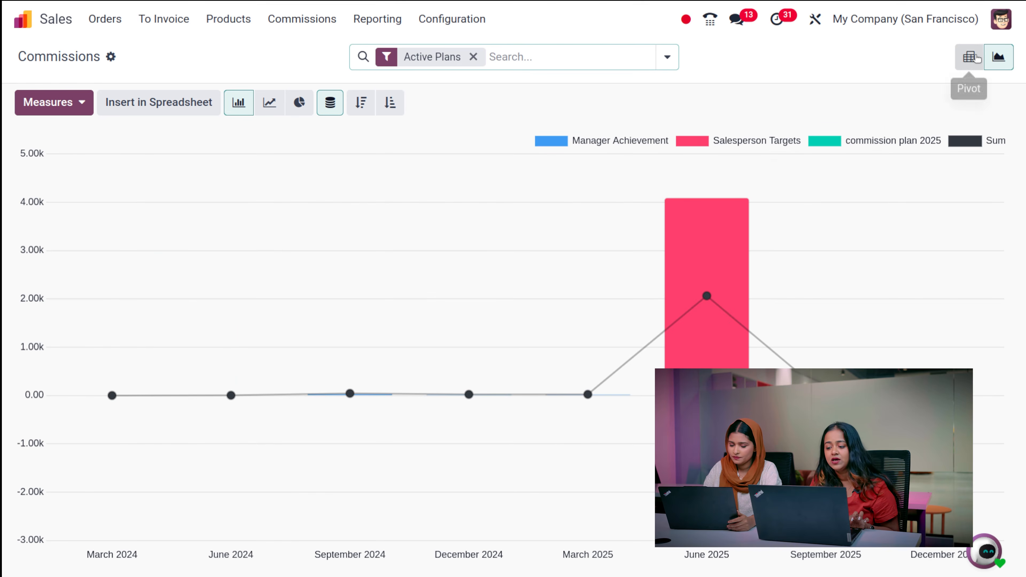
left_click(977, 57)
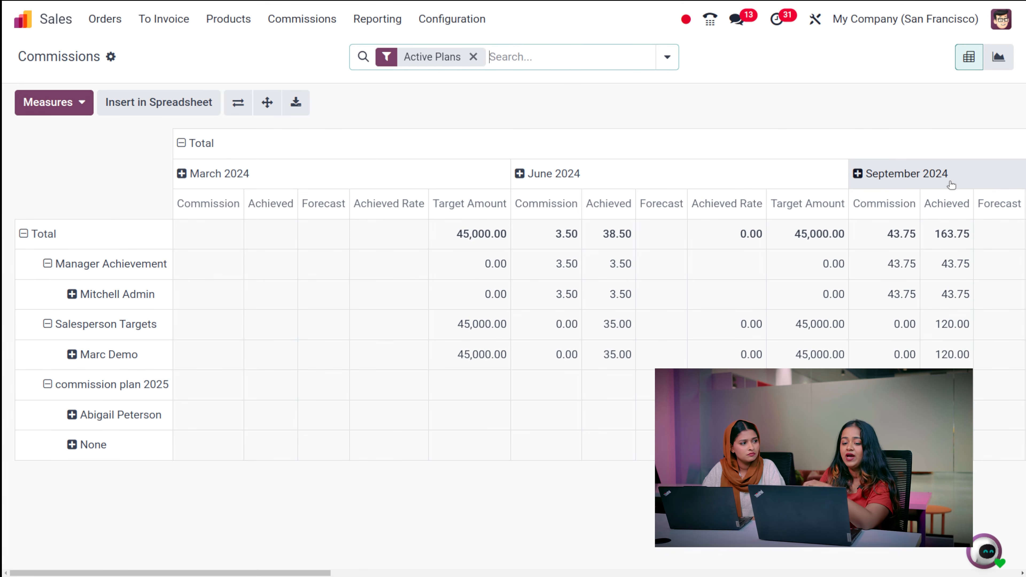
left_click(998, 57)
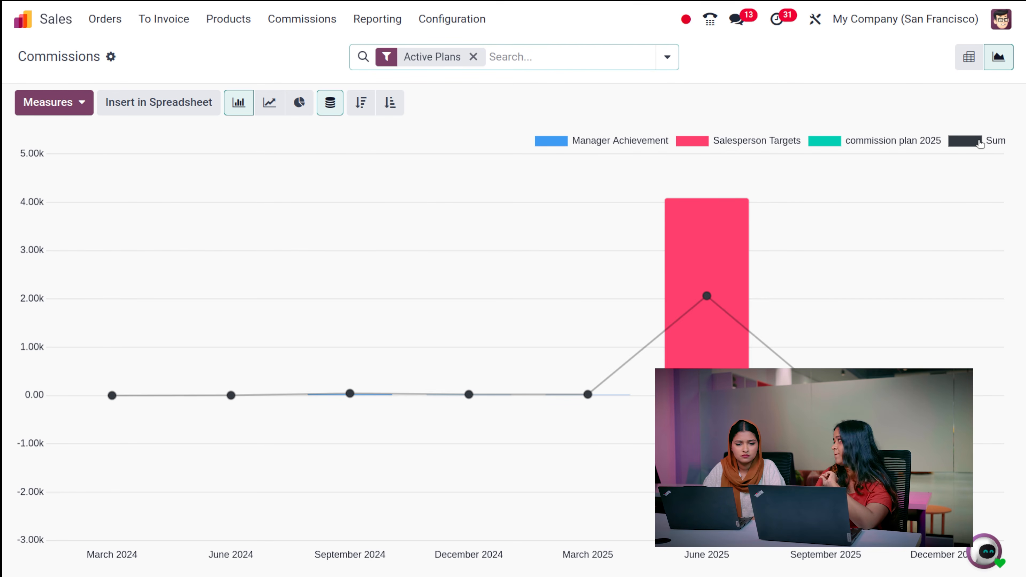
left_click(432, 25)
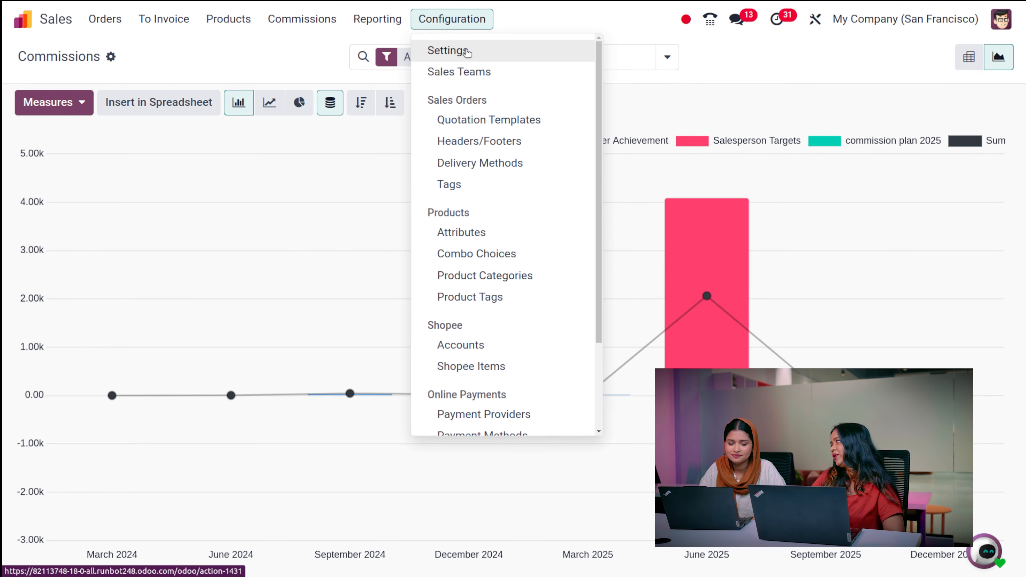
- From the Sales Teams list, start a new team, then discard it after dismissing the credits notifications
left_click(461, 71)
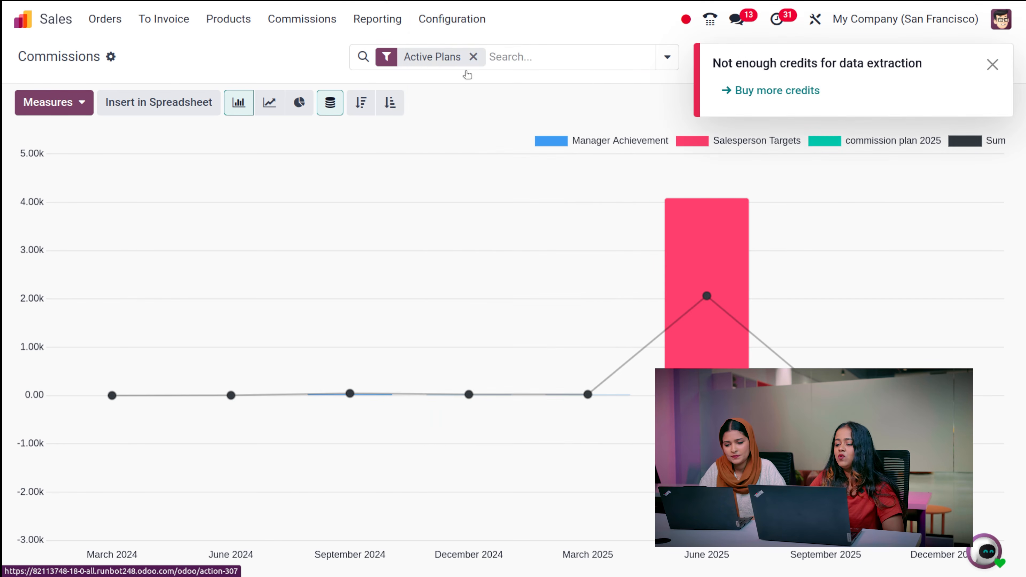
left_click(992, 64)
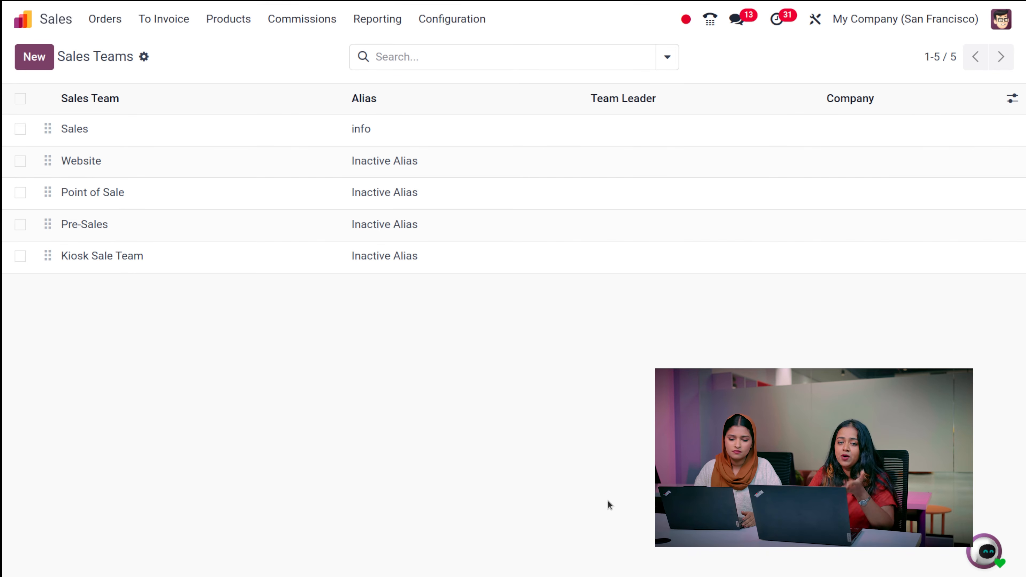
left_click(31, 65)
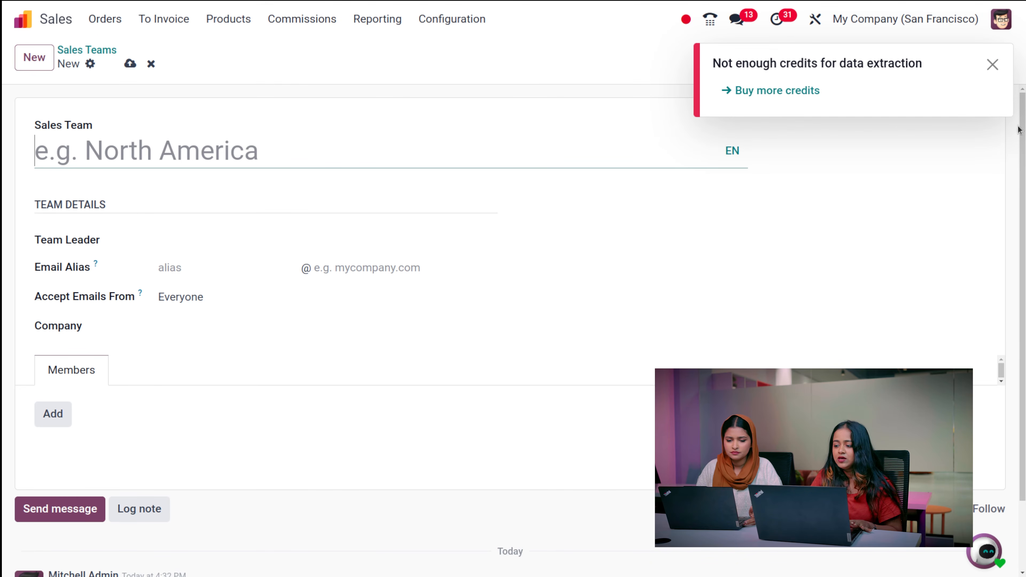
left_click(991, 65)
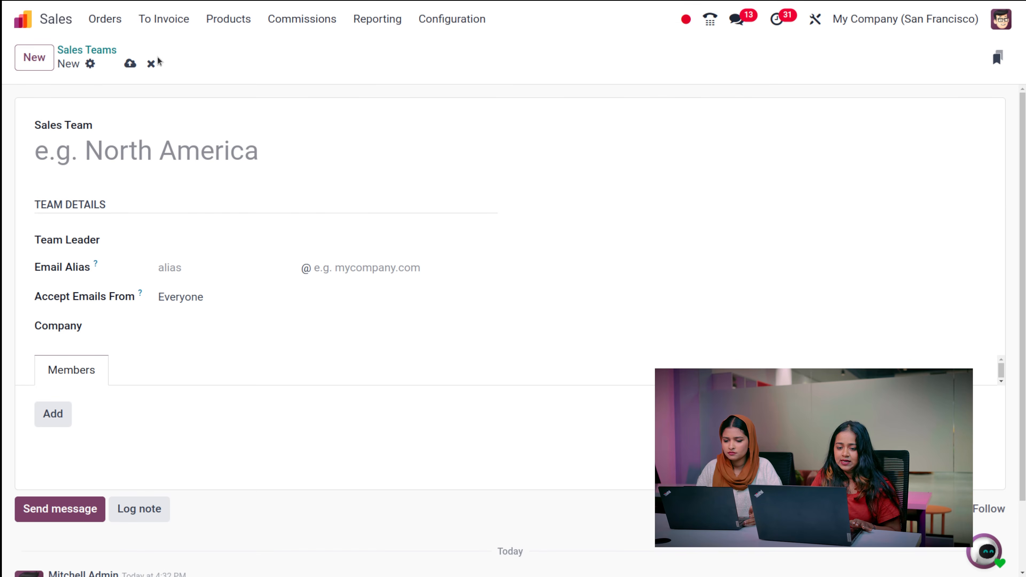
left_click(153, 64)
left_click(484, 24)
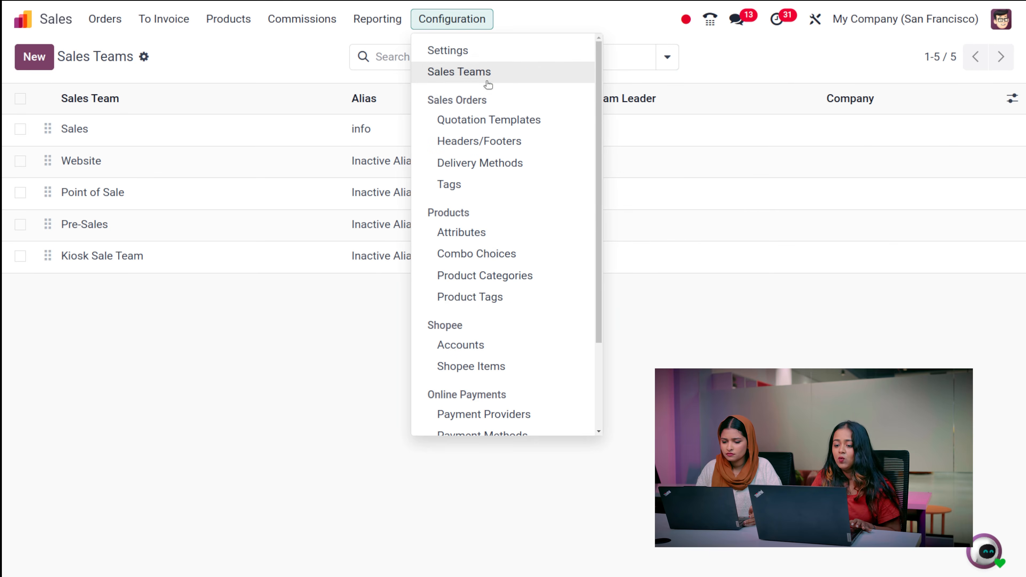
- Create a blank new quotation template from the Quotation Templates list
left_click(471, 117)
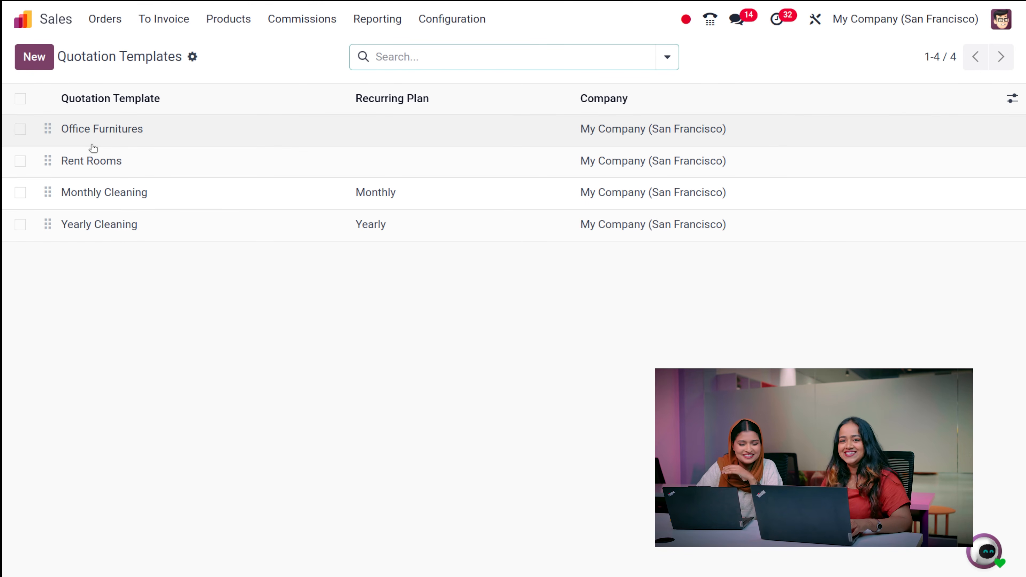
left_click(36, 68)
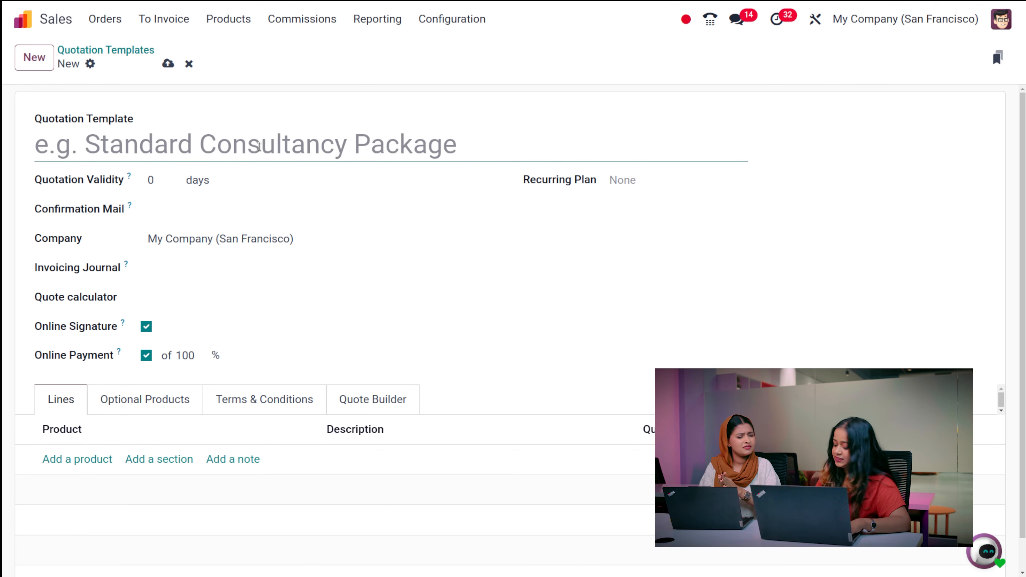
- Name the template 'New temp' with 10-day quotation validity, leaving Recurring Plan empty
type("New temp")
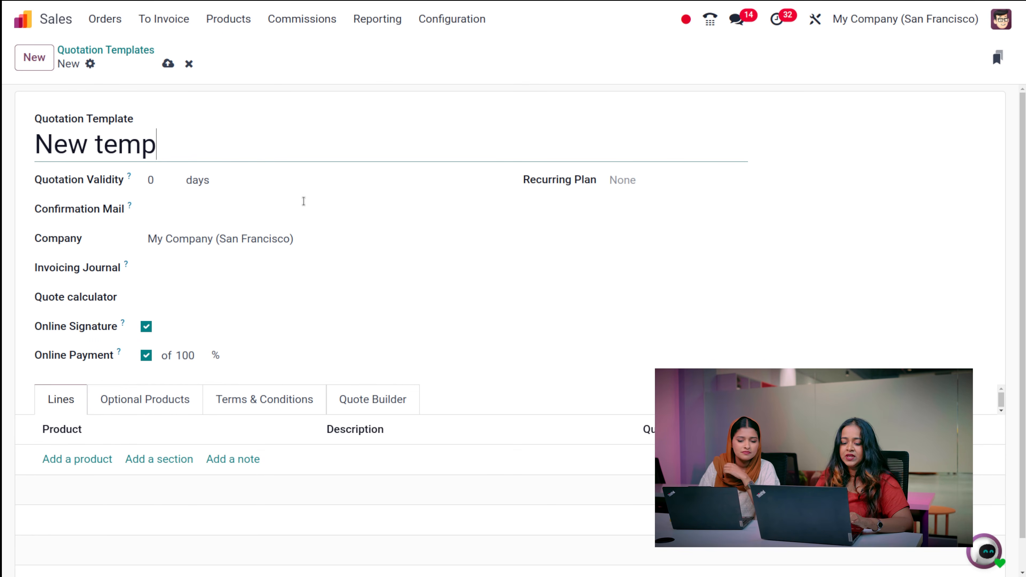
left_click(152, 181)
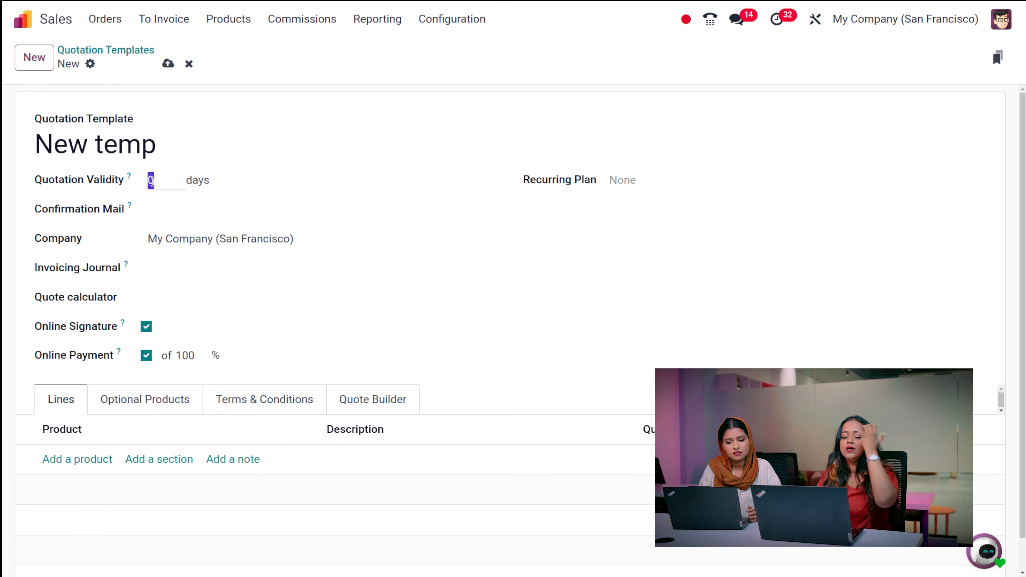
type("10")
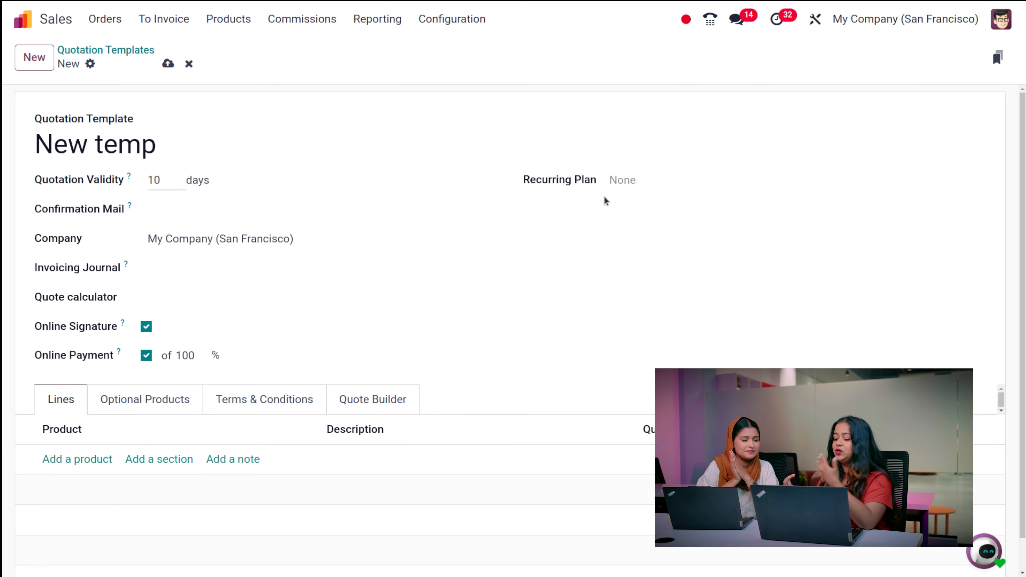
left_click(622, 185)
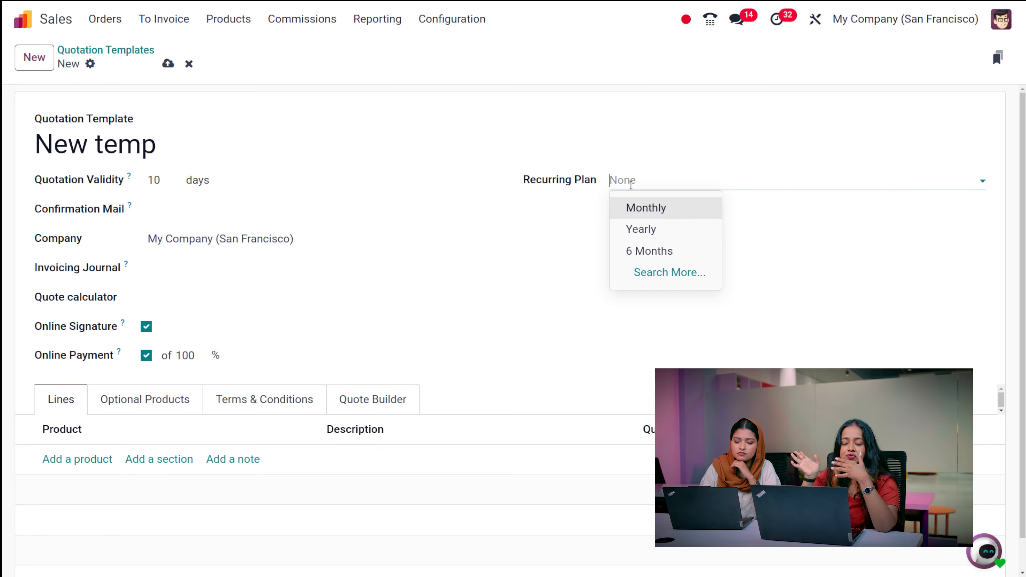
left_click(594, 125)
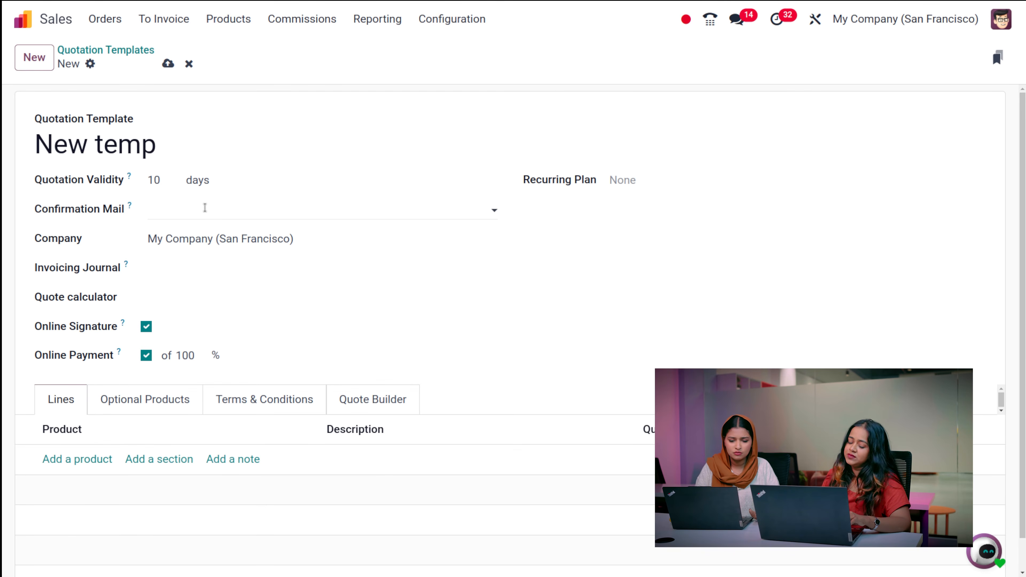
- Set the template's confirmation mail to Sales: Order Confirmation
left_click(194, 211)
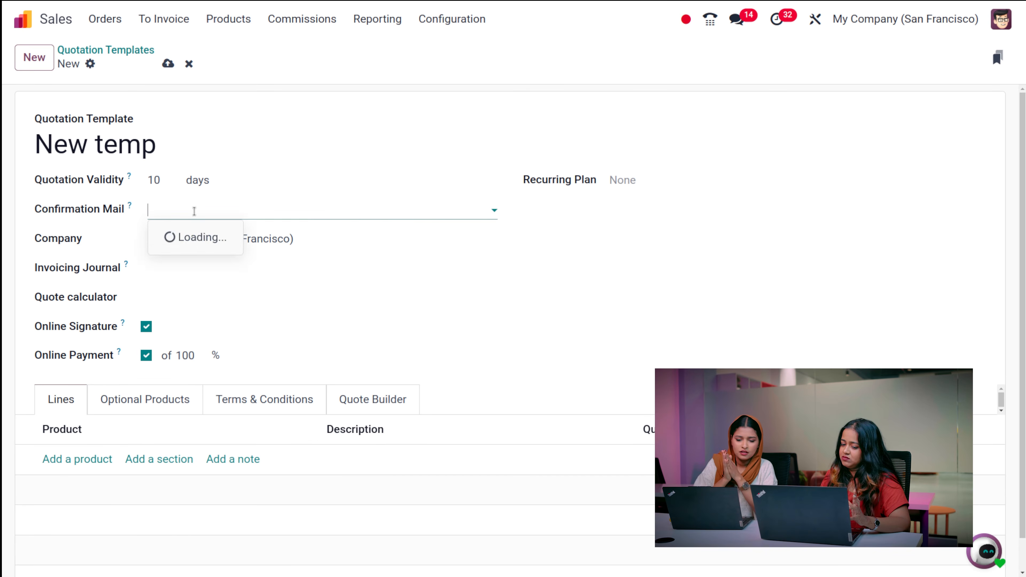
left_click(628, 218)
left_click(313, 211)
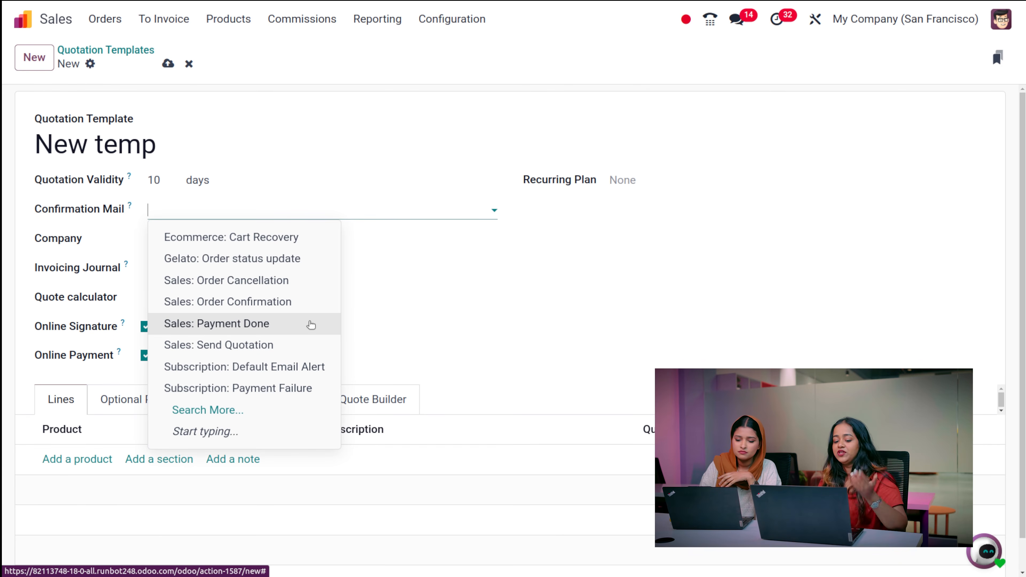
left_click(278, 309)
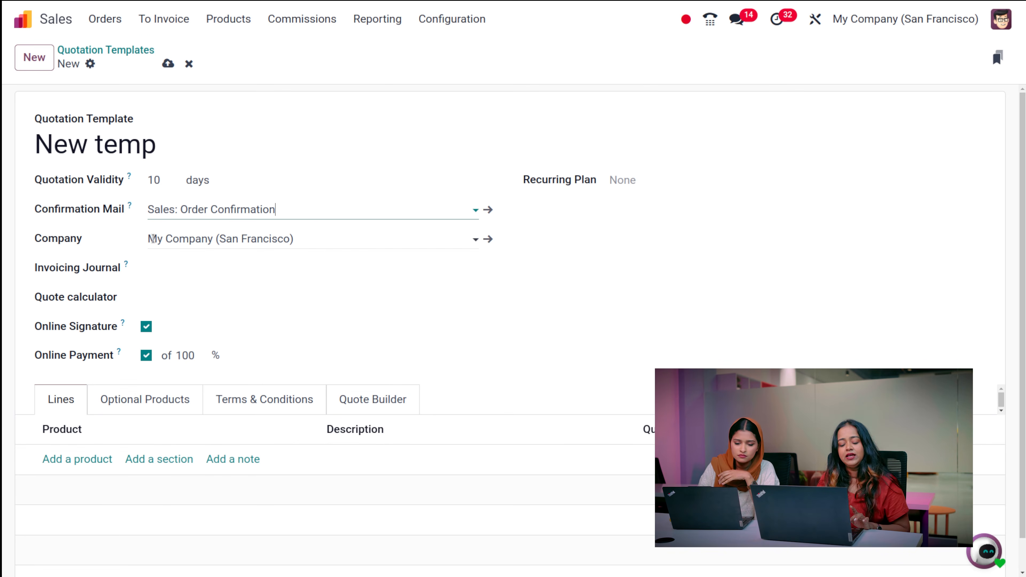
- Leave Invoicing Journal and Quote calculator empty and add a new product line
left_click(225, 268)
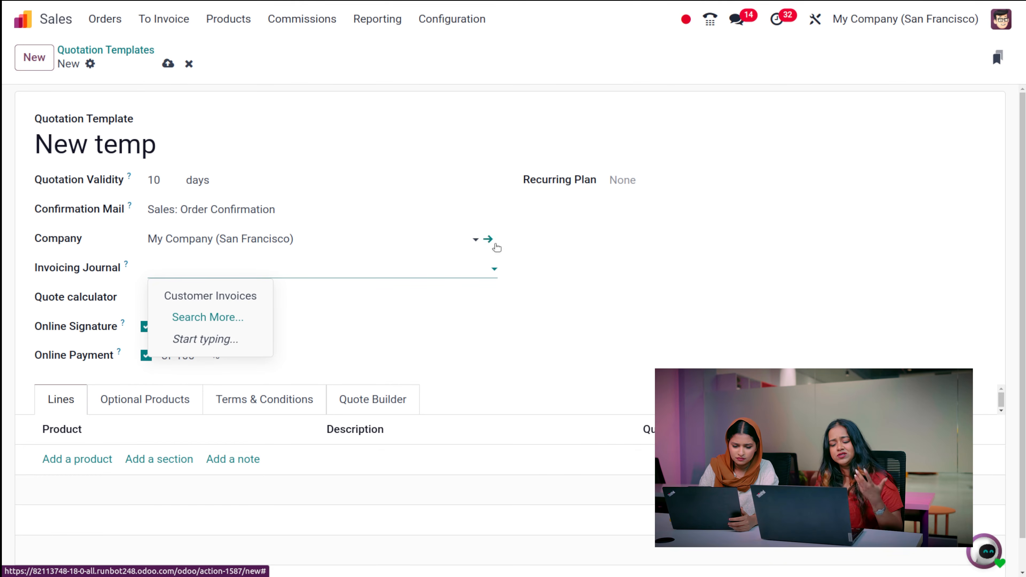
left_click(633, 237)
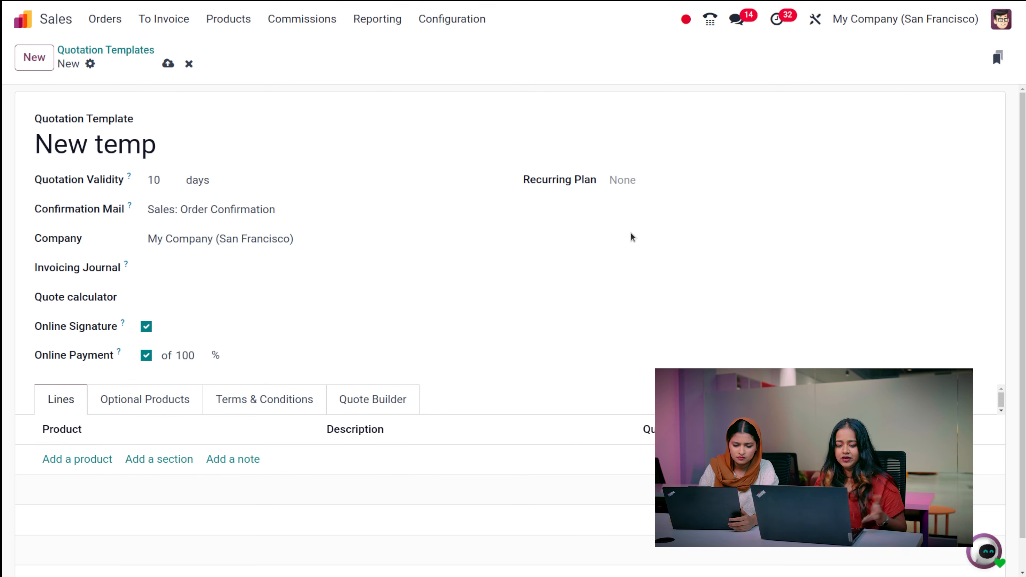
left_click(192, 299)
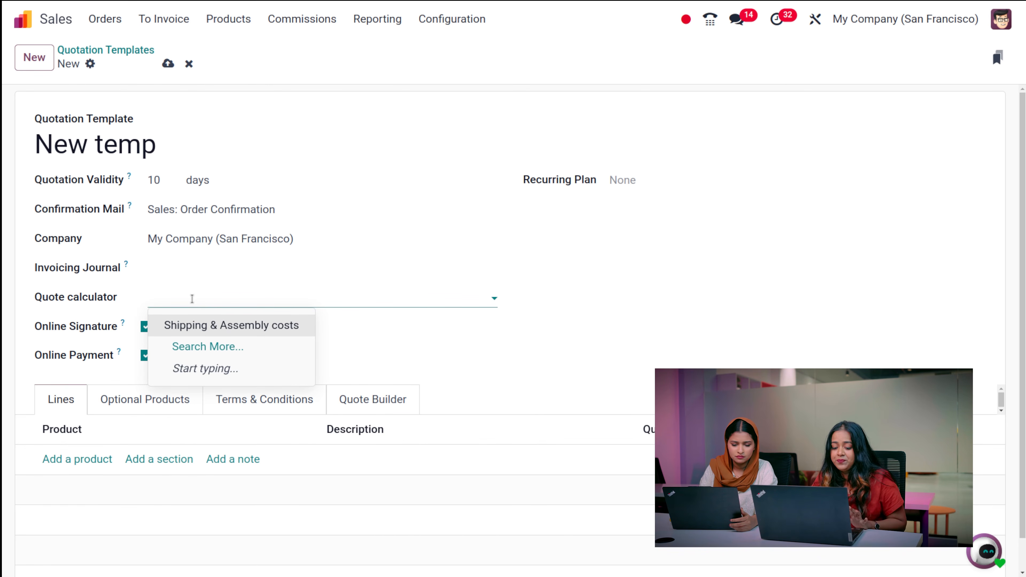
left_click(548, 252)
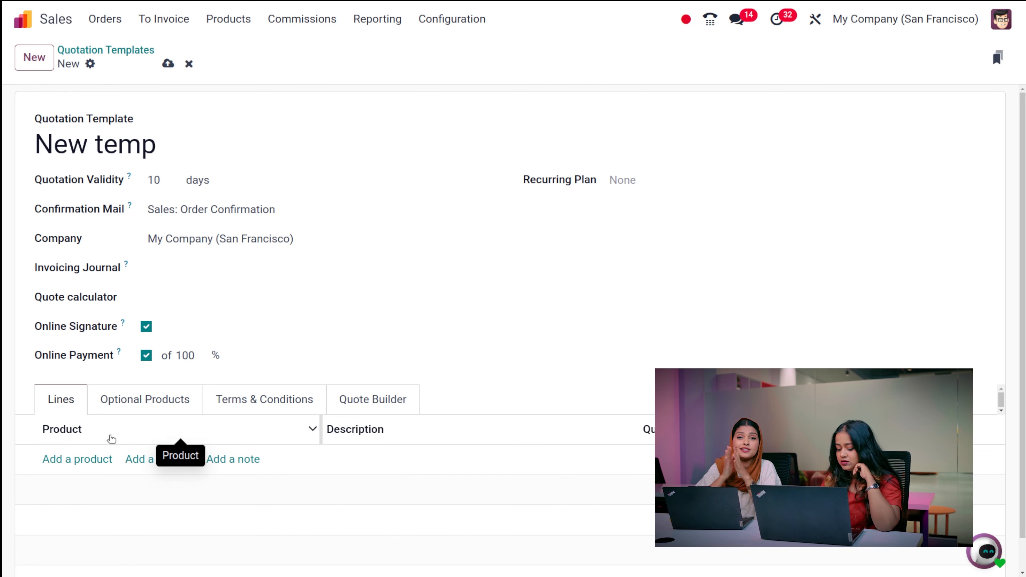
left_click(60, 458)
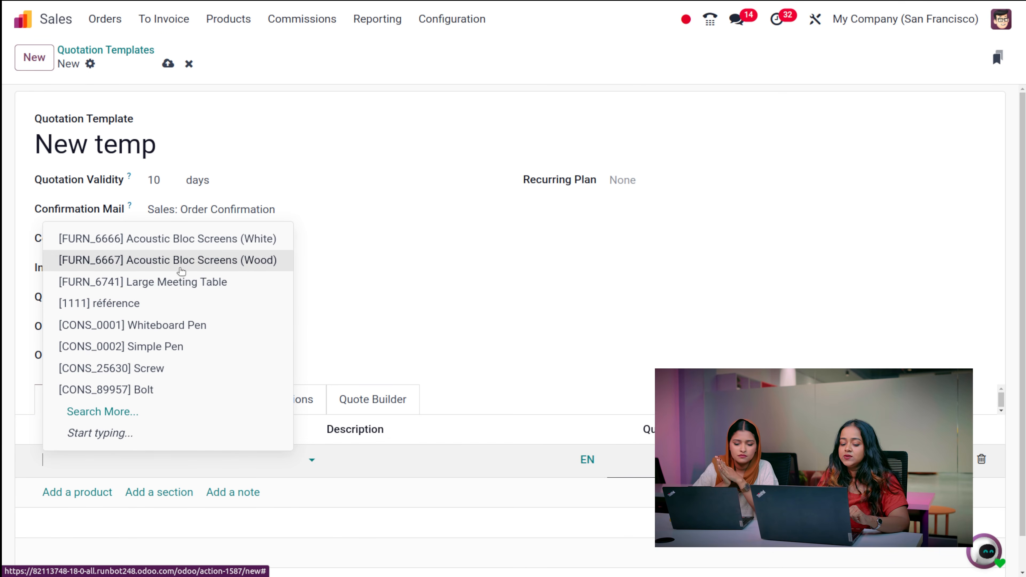
- Add Acoustic Bloc Screens (Wood) and Large Meeting Table as template lines, then view Optional Products
left_click(162, 259)
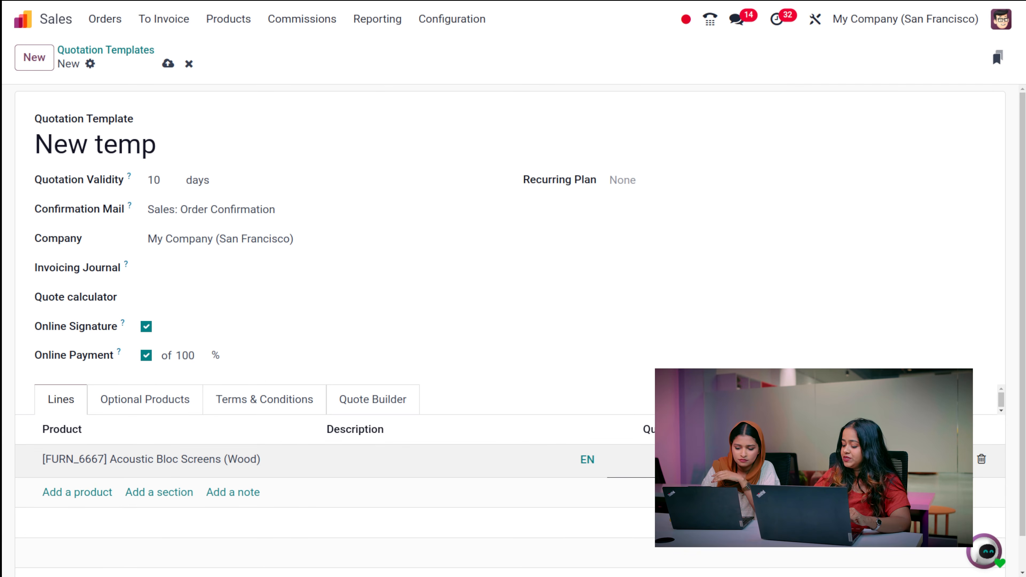
left_click(69, 493)
left_click(69, 493)
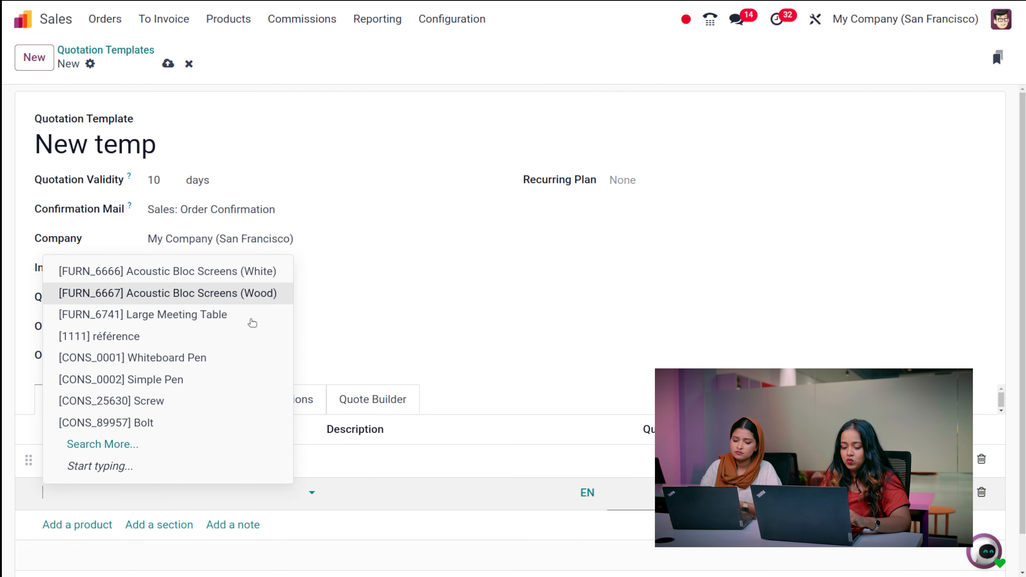
left_click(223, 315)
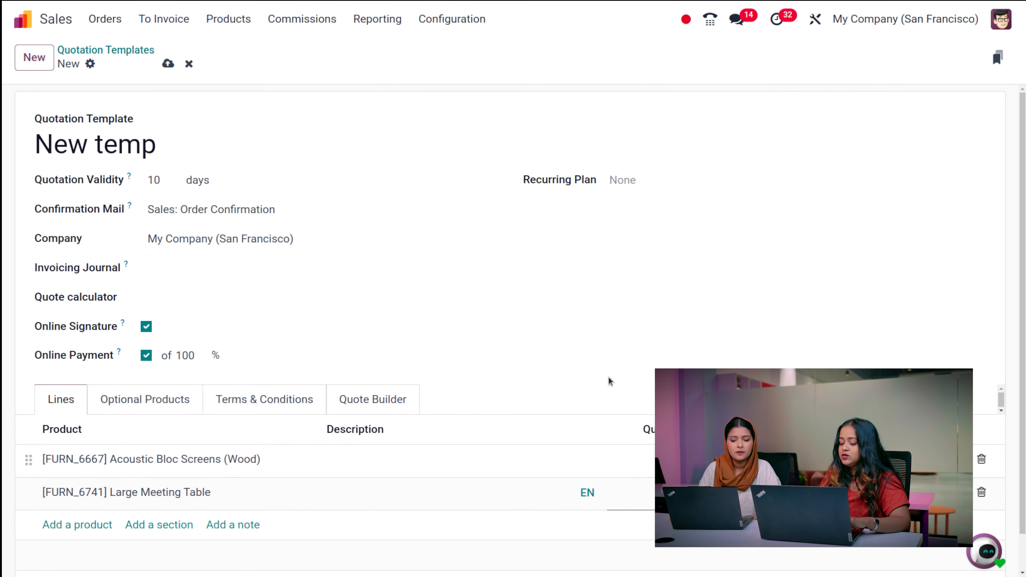
left_click(617, 364)
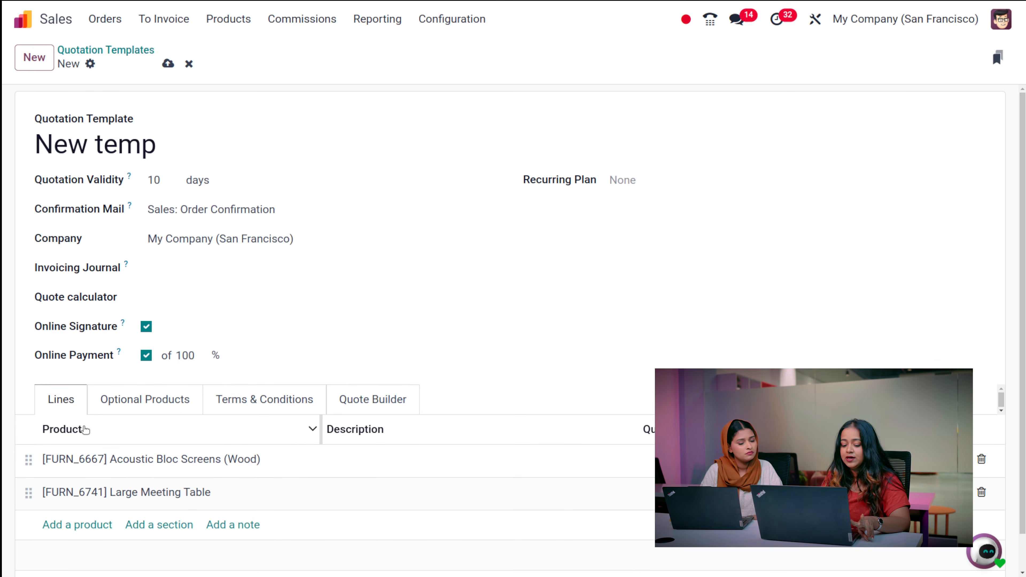
left_click(189, 400)
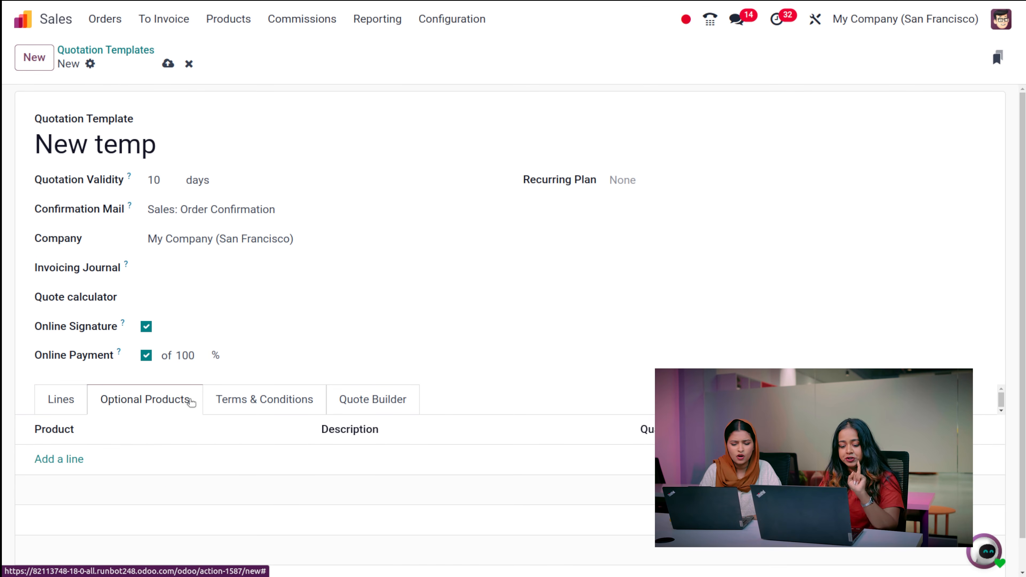
- Look over the Terms & Conditions and Quote Builder sections, then return to the two product lines
left_click(307, 399)
left_click(392, 402)
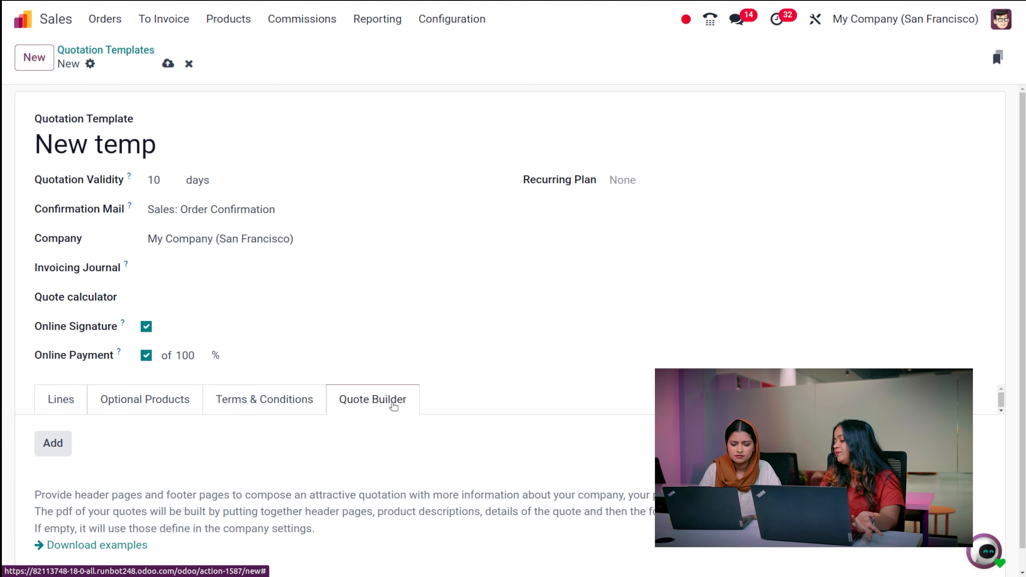
left_click(243, 393)
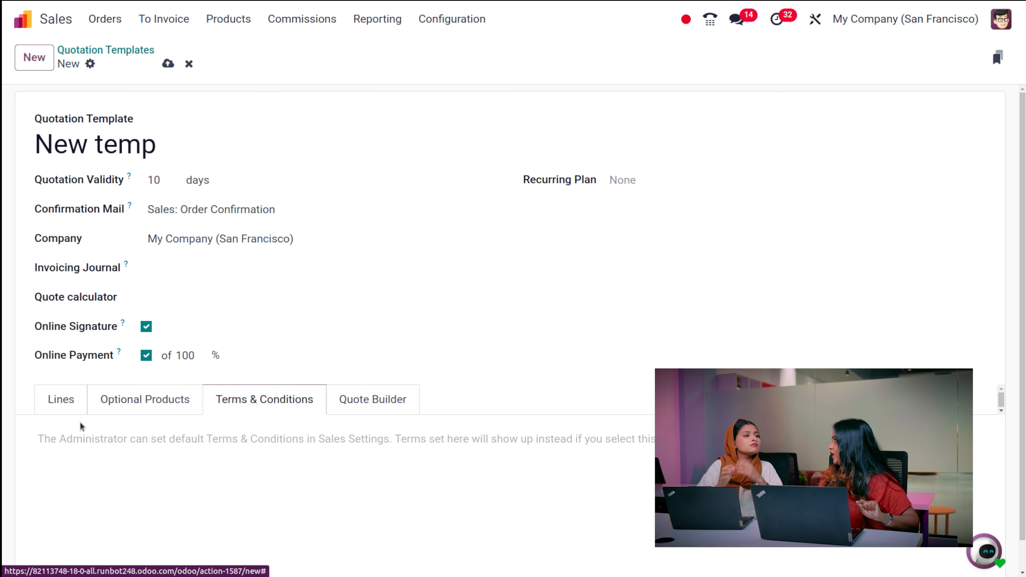
left_click(69, 409)
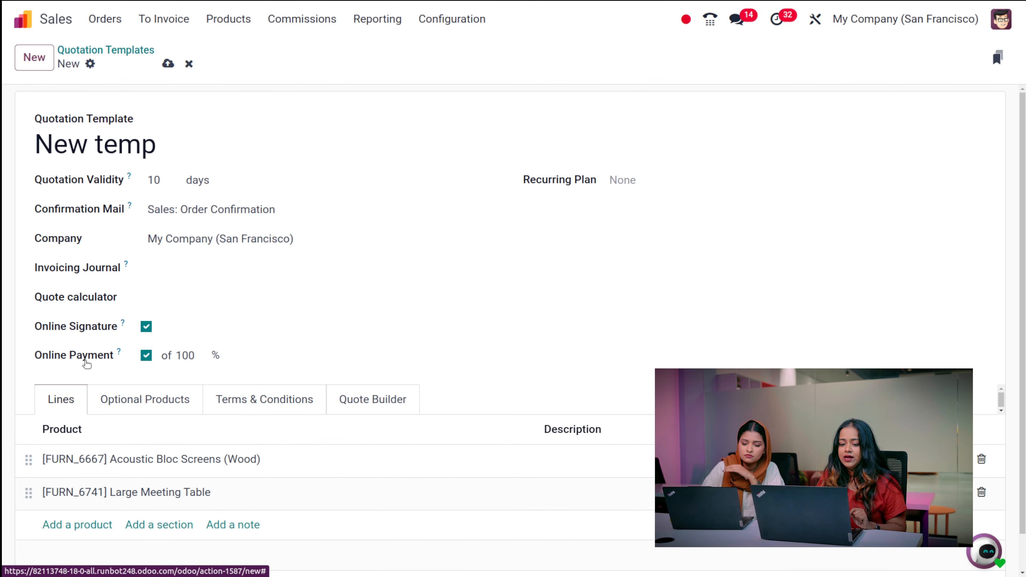
- Save the New temp template and open a blank quotation from Orders > Quotations
left_click(164, 69)
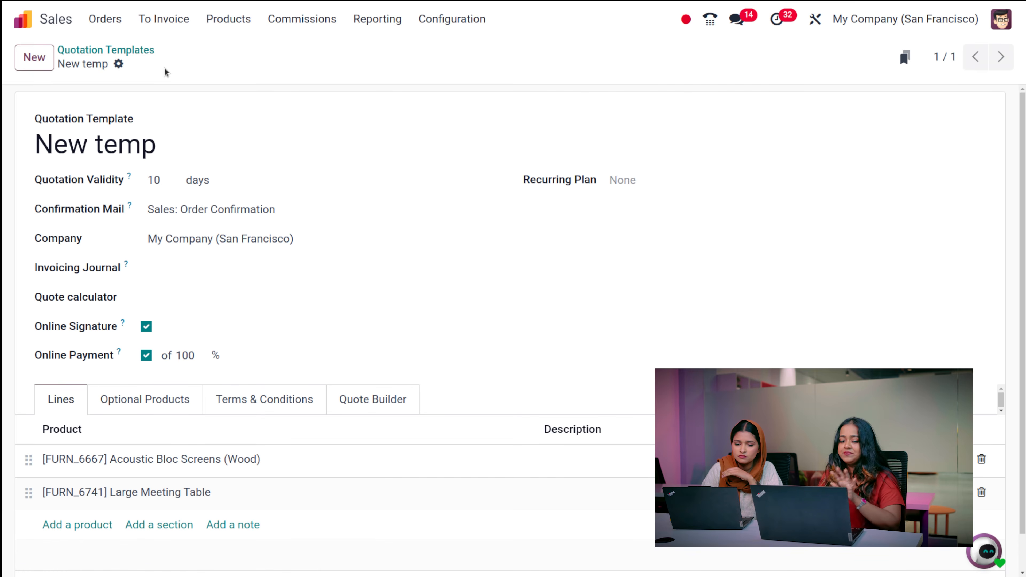
left_click(104, 19)
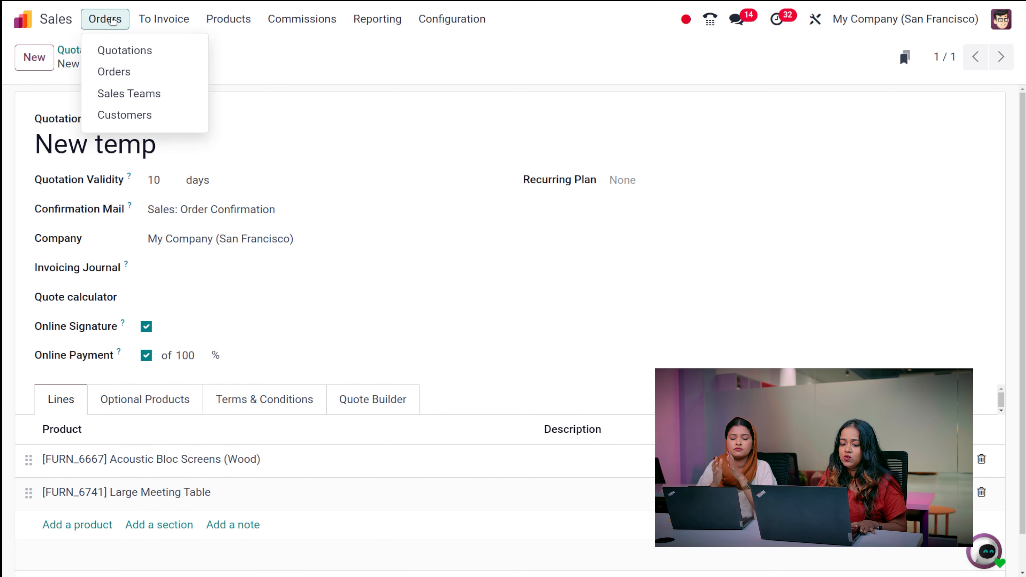
left_click(125, 50)
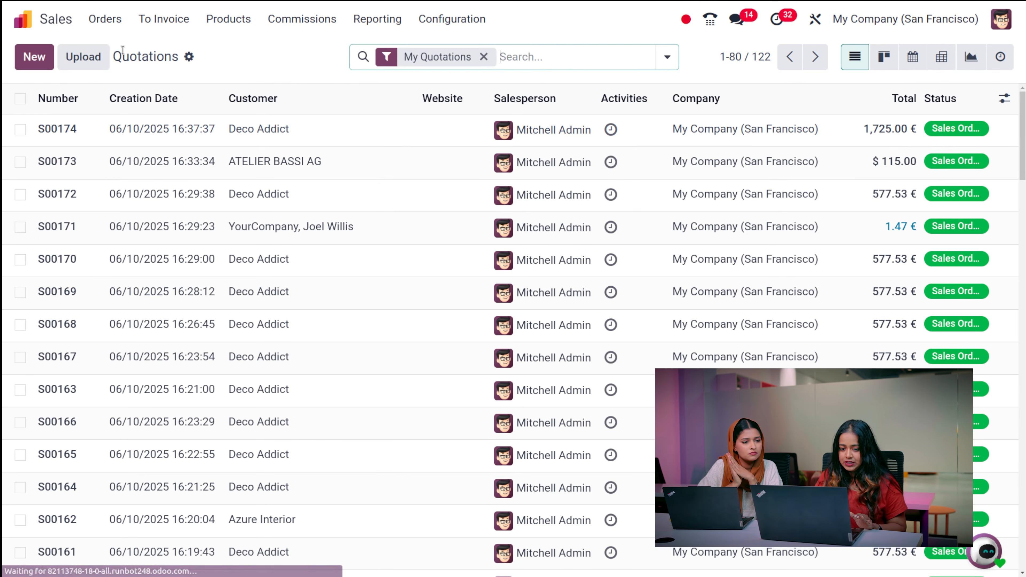
left_click(25, 58)
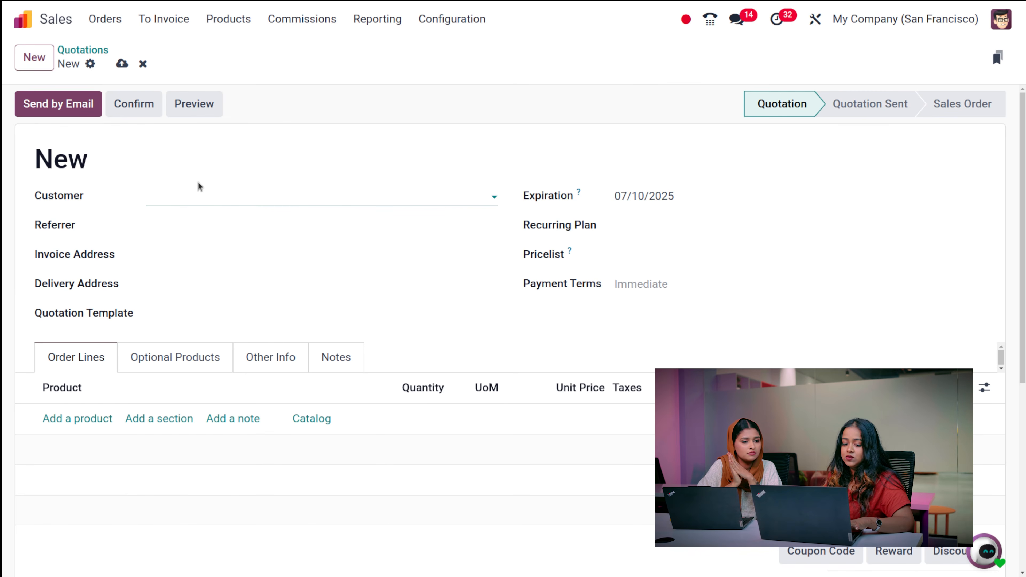
- Apply the New temp template to a quotation for a demo customer, then discard the draft
left_click(197, 195)
left_click(208, 227)
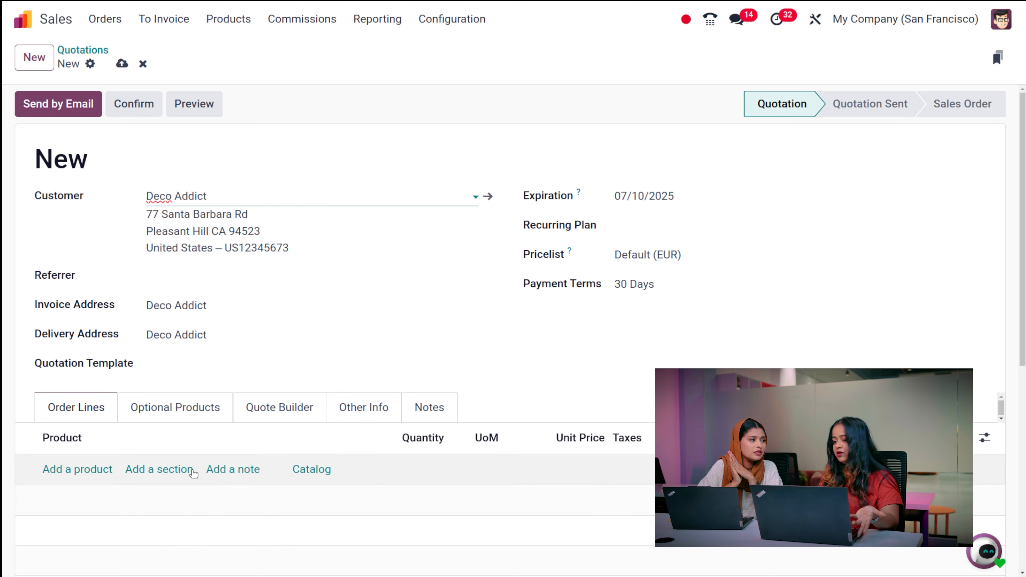
left_click(194, 365)
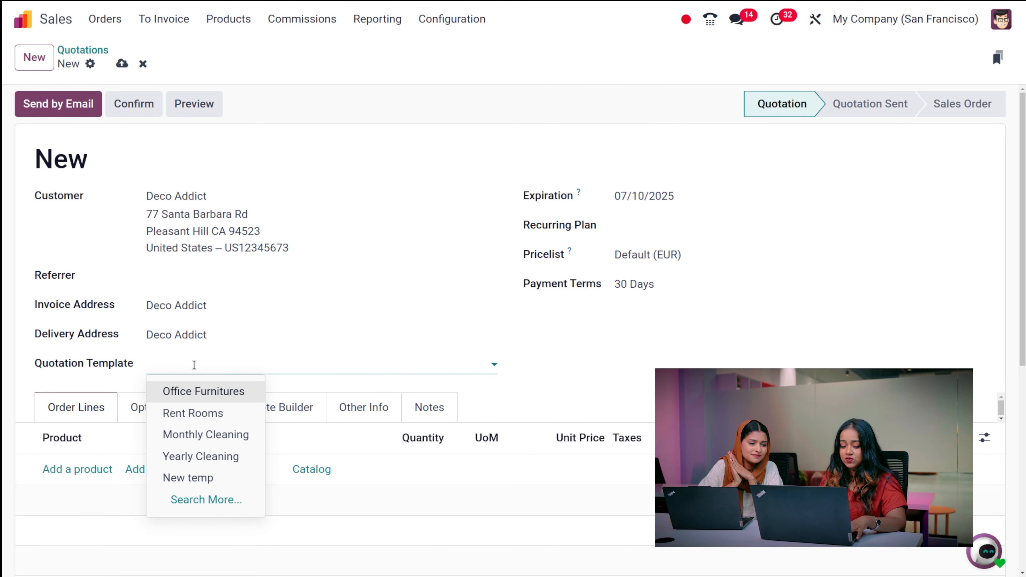
left_click(194, 478)
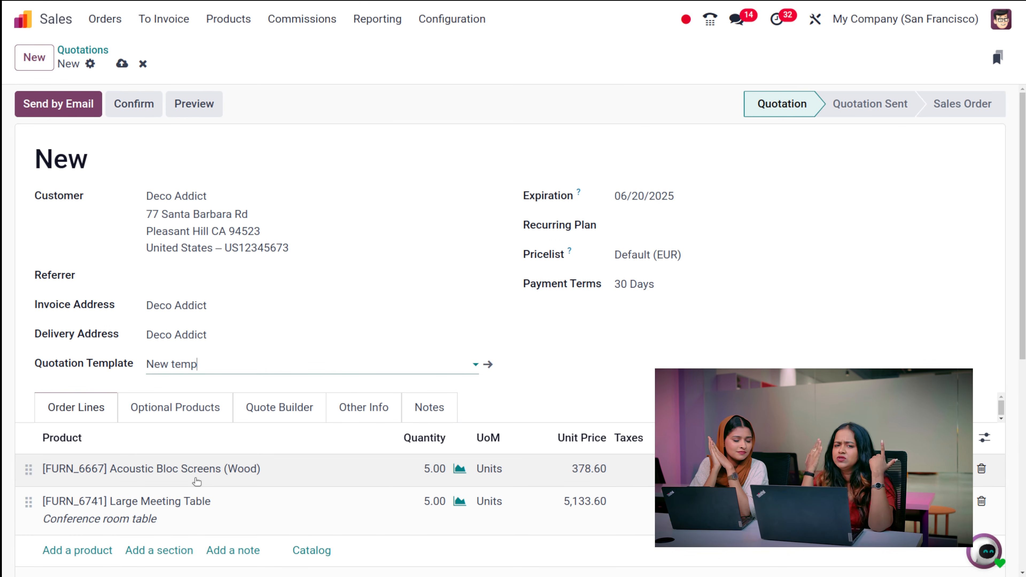
left_click(143, 64)
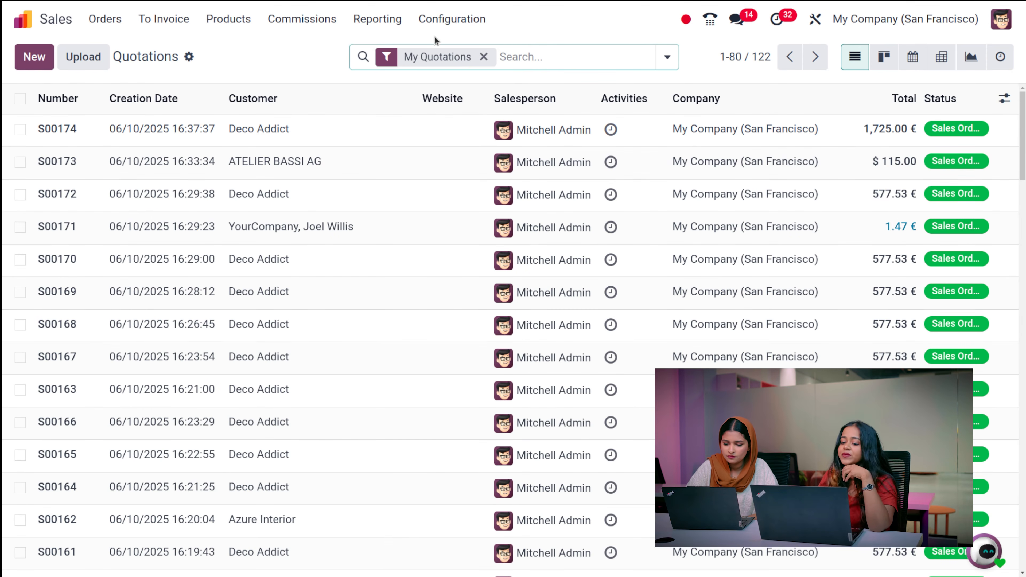
- Go to Configuration > Headers/Footers to see the five header and footer PDFs
left_click(451, 24)
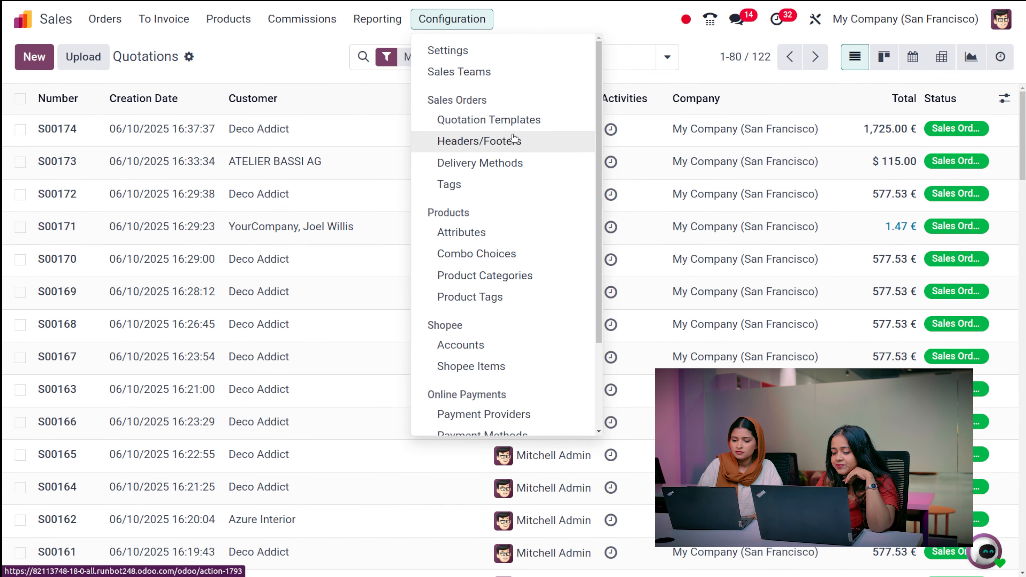
left_click(524, 150)
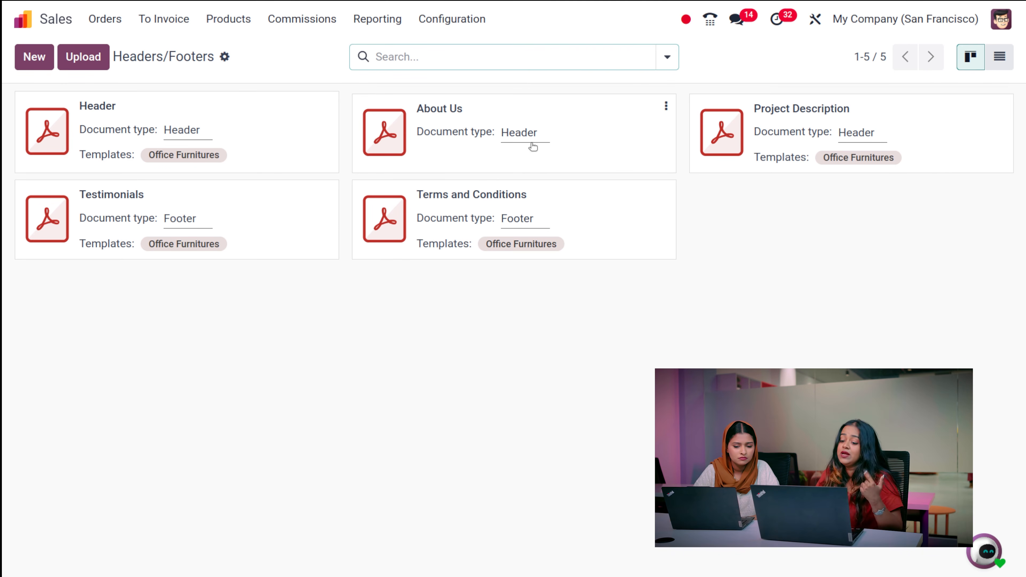
- Draft a Header document linked to the New temp template, then discard it
left_click(21, 59)
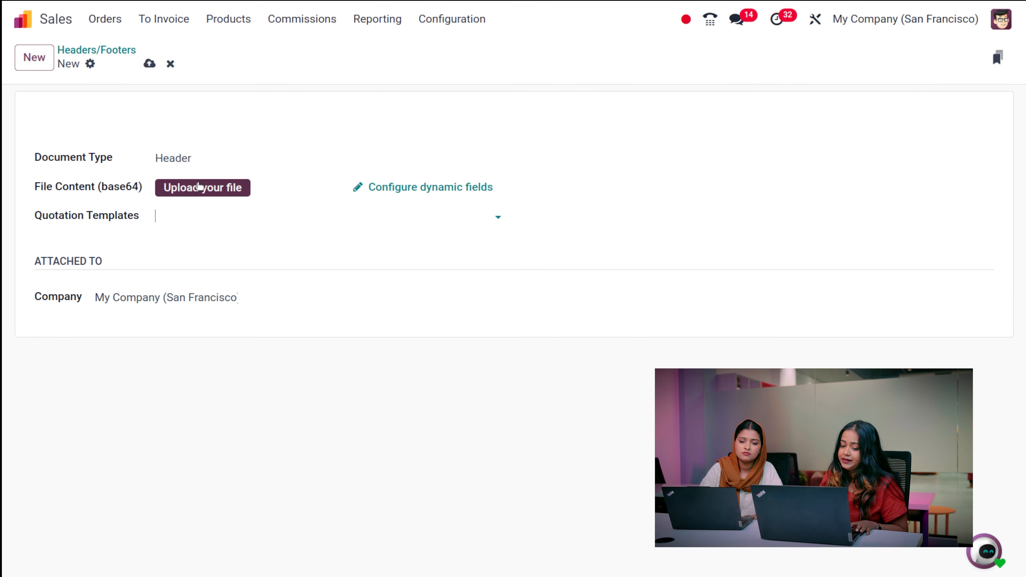
left_click(221, 159)
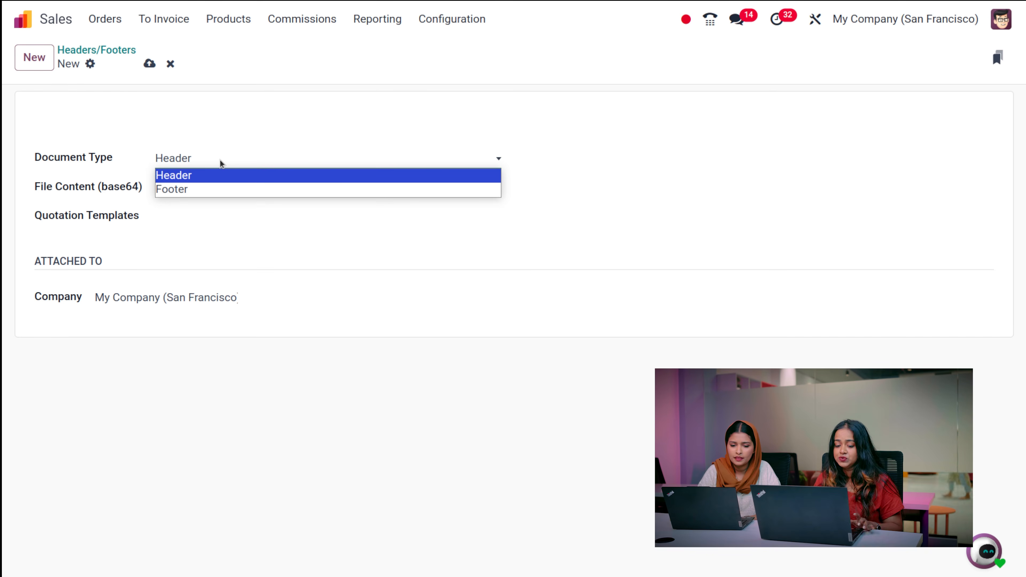
left_click(270, 135)
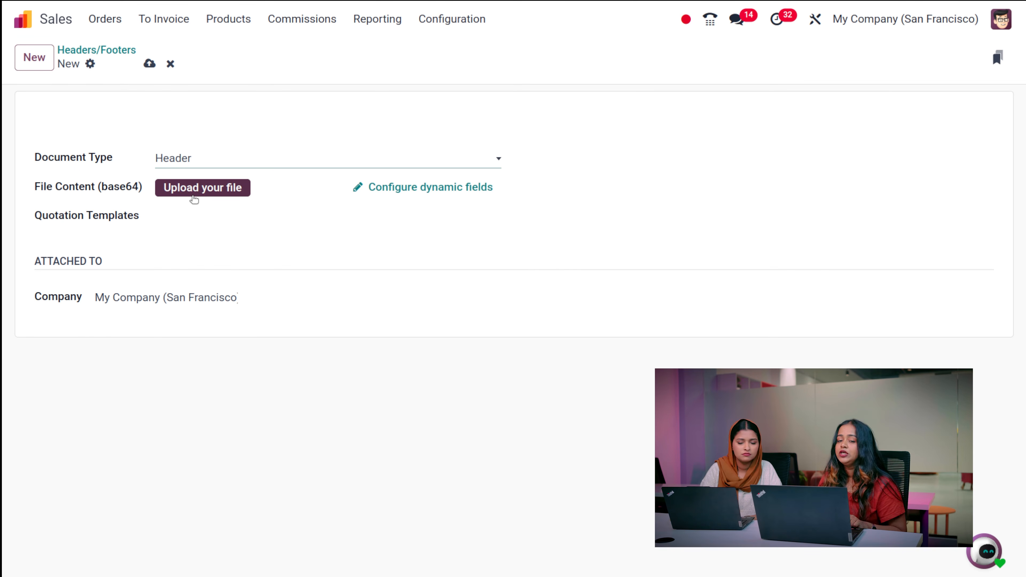
left_click(166, 217)
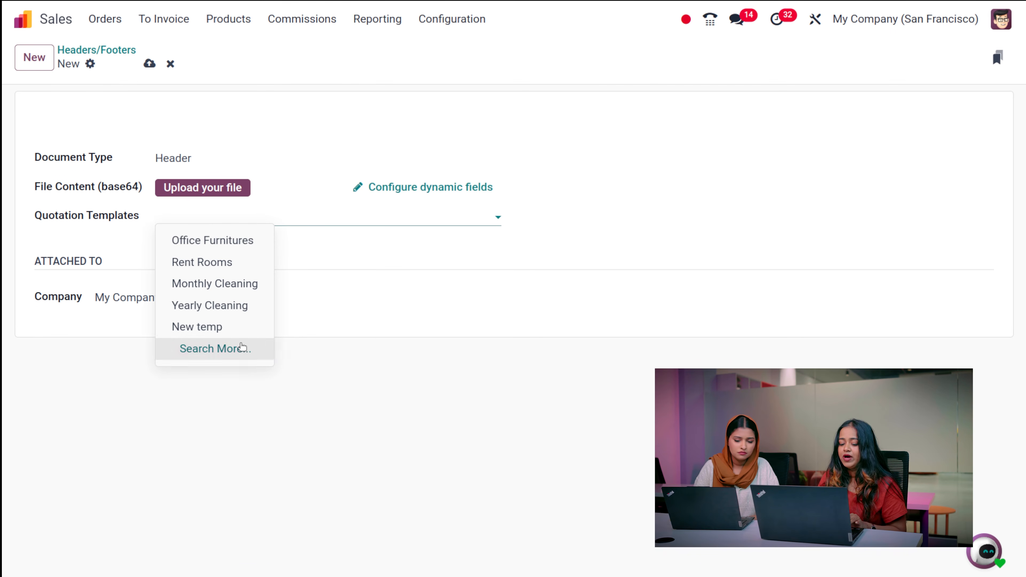
left_click(229, 325)
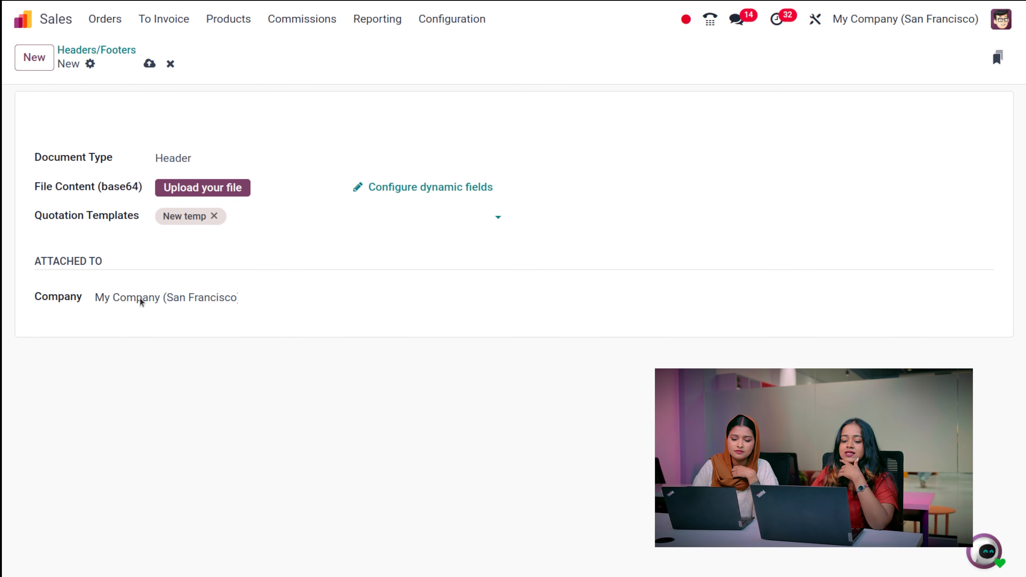
left_click(170, 64)
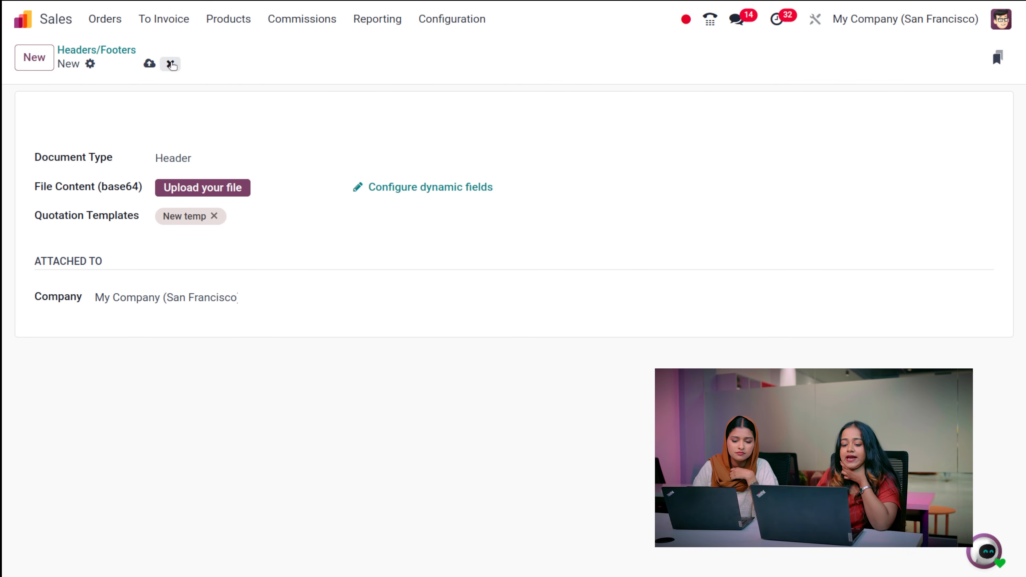
left_click(467, 26)
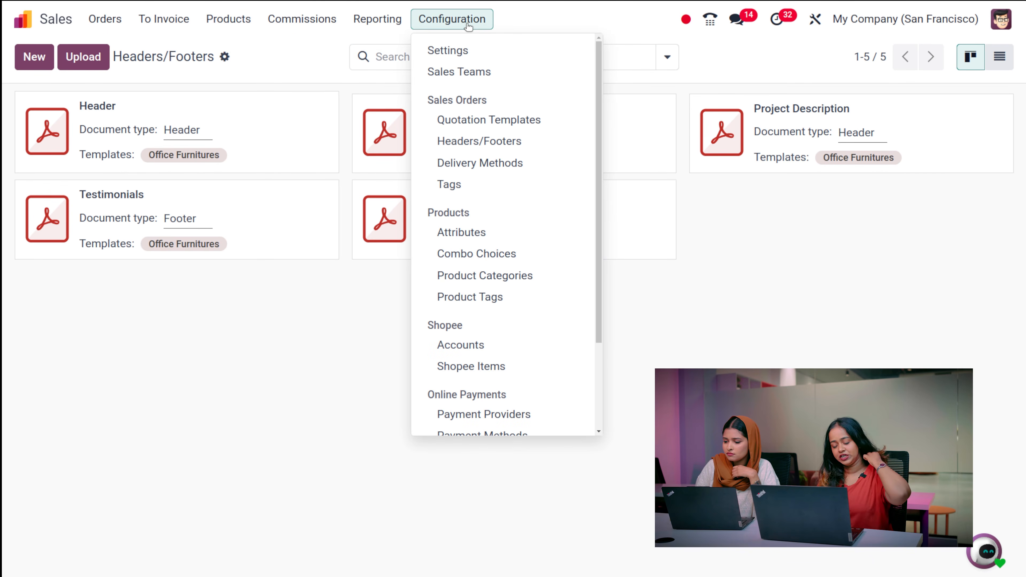
- Browse the list of 30 delivery methods and start a new one
left_click(489, 165)
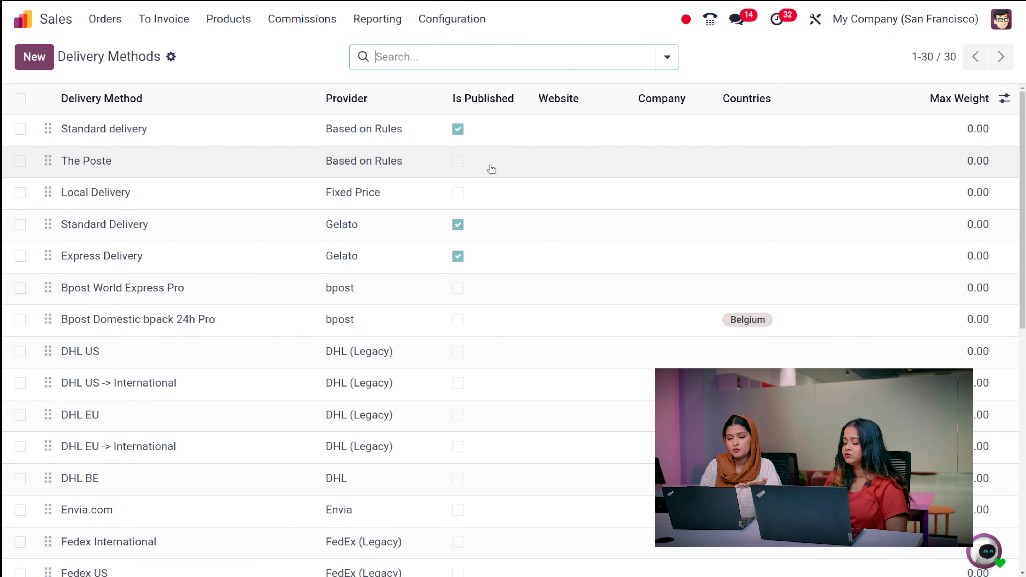
scroll(491, 169, "down", 10)
scroll(488, 168, "up", 10)
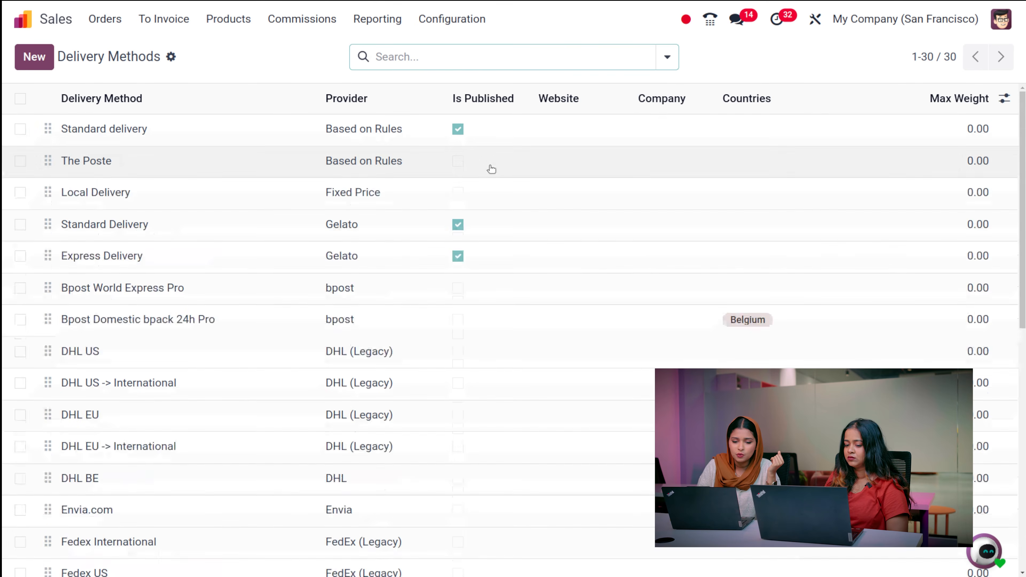
left_click(27, 59)
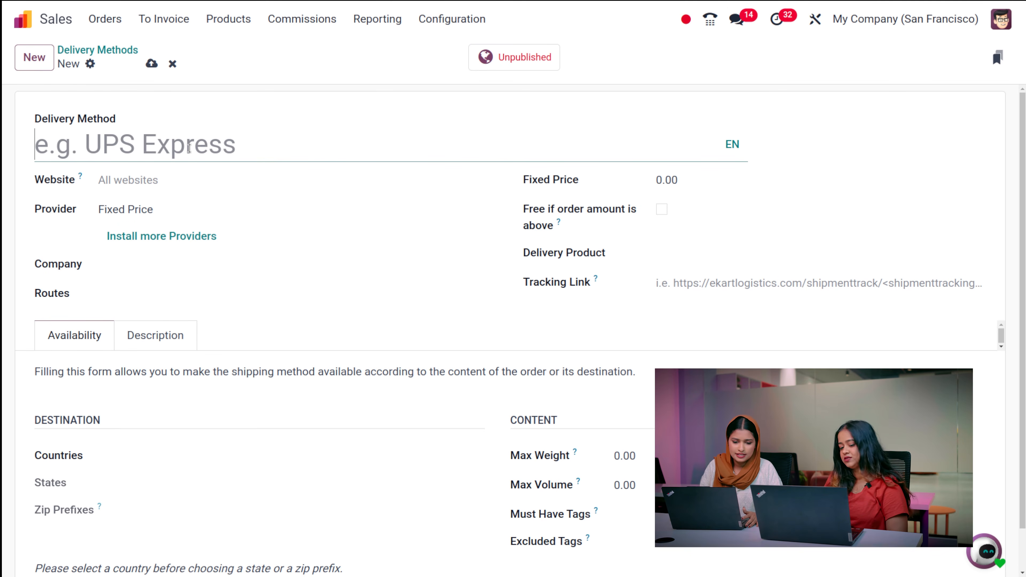
- Name the new delivery method 'UPS express', keeping Fixed Price as provider and no routes
type("UP")
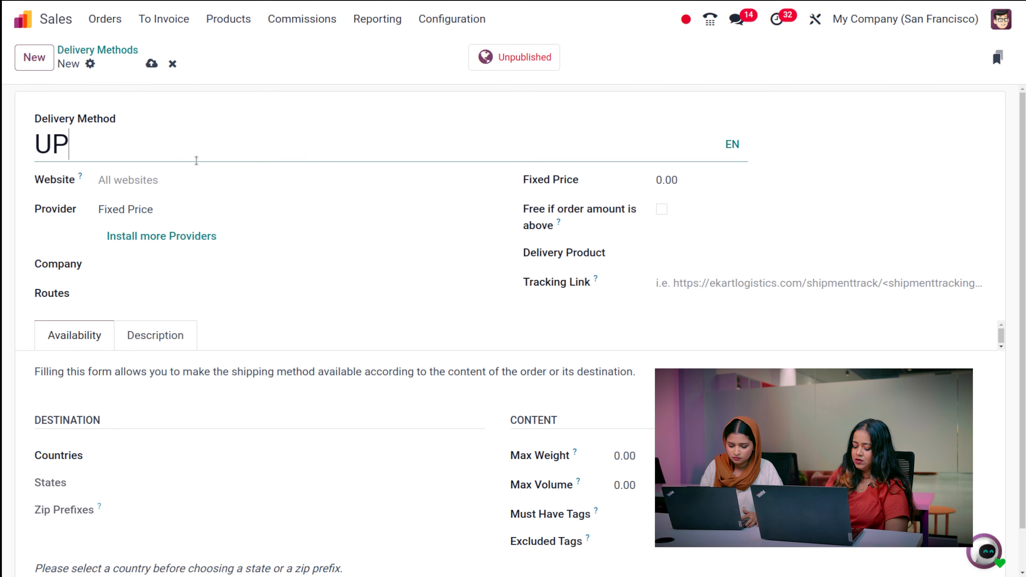
type("S e")
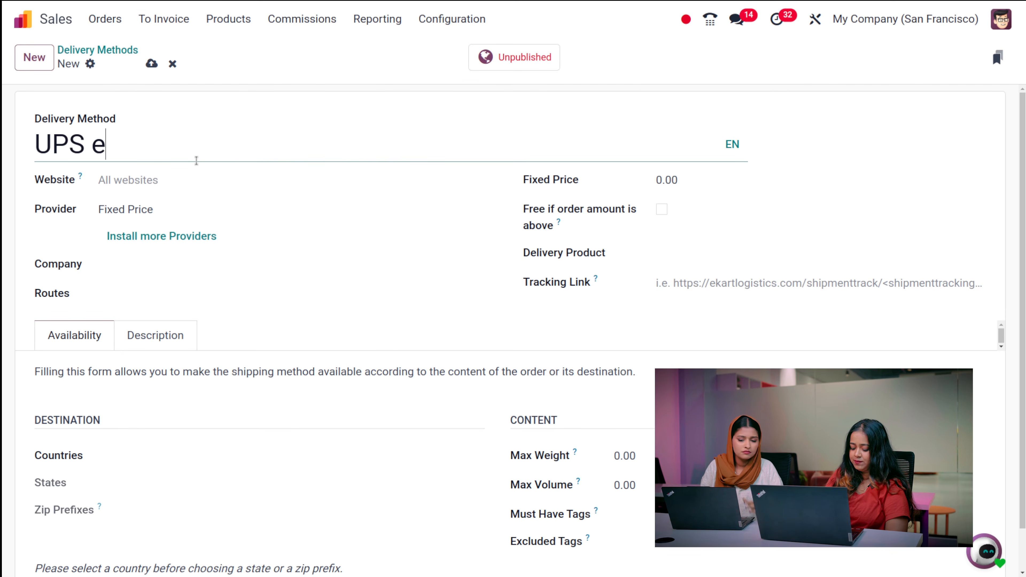
type("xpress")
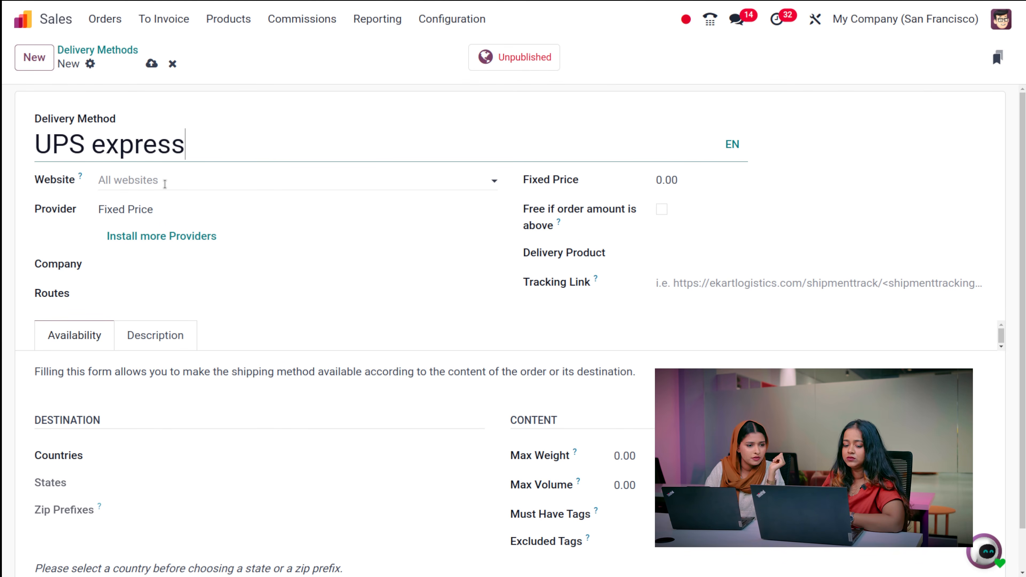
left_click(182, 211)
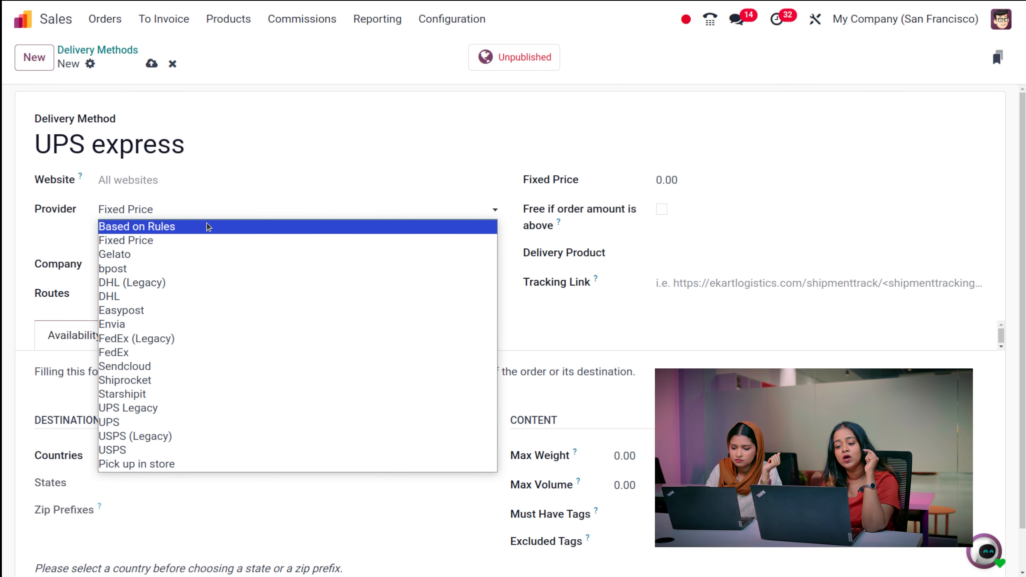
left_click(335, 76)
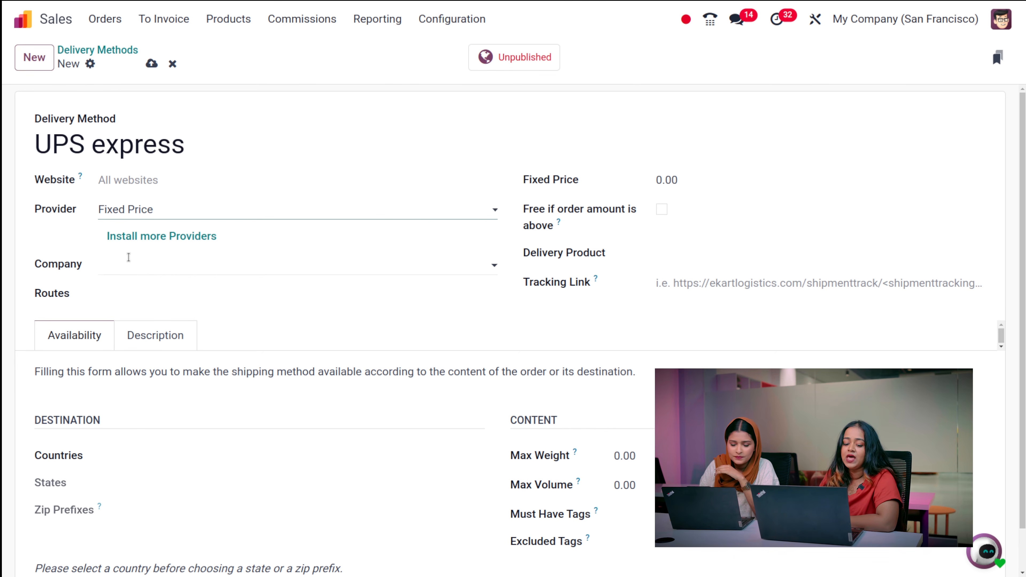
left_click(128, 294)
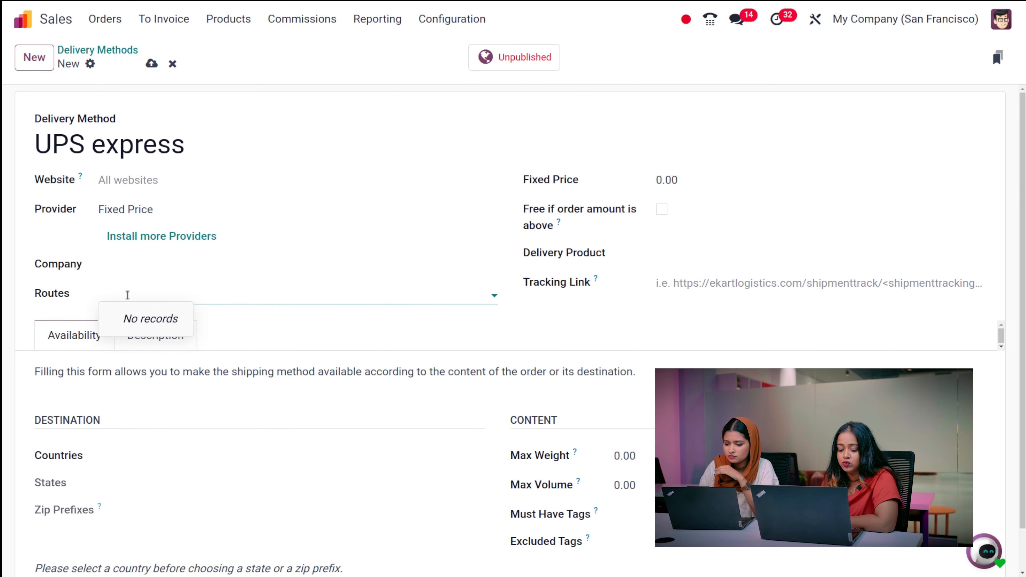
left_click(287, 306)
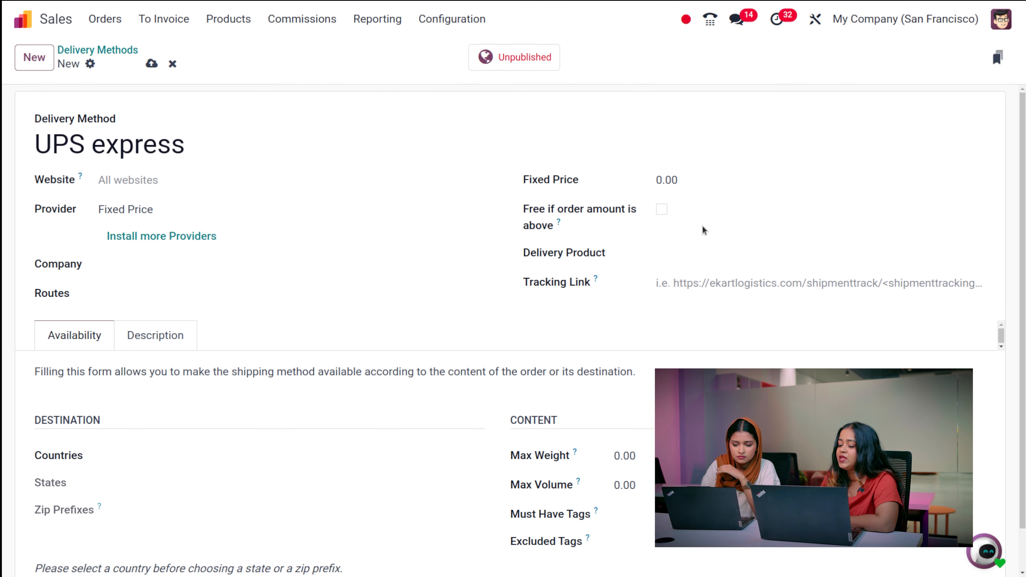
- Set the UPS express fixed delivery price to 50.00
left_click(672, 183)
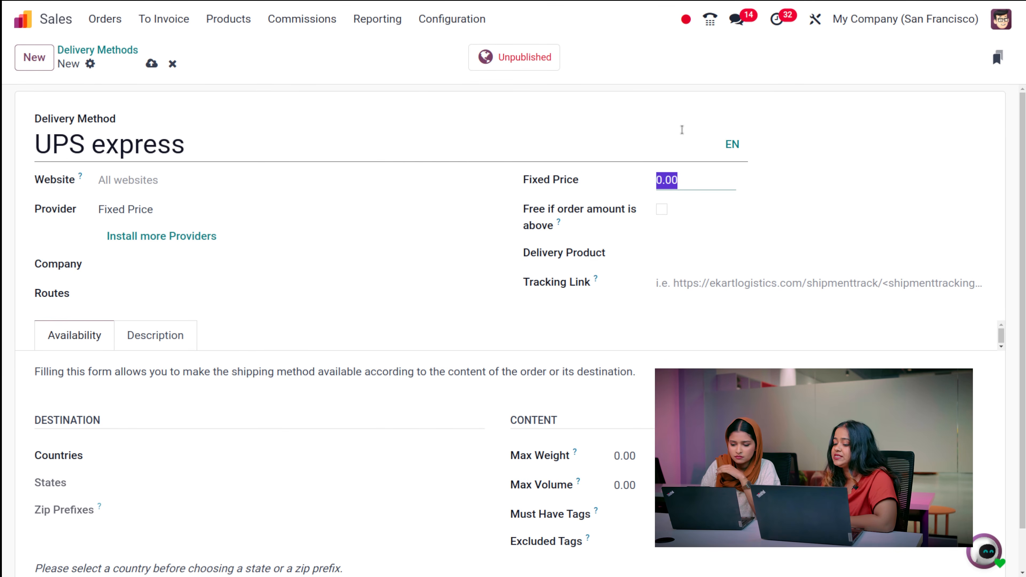
left_click(804, 149)
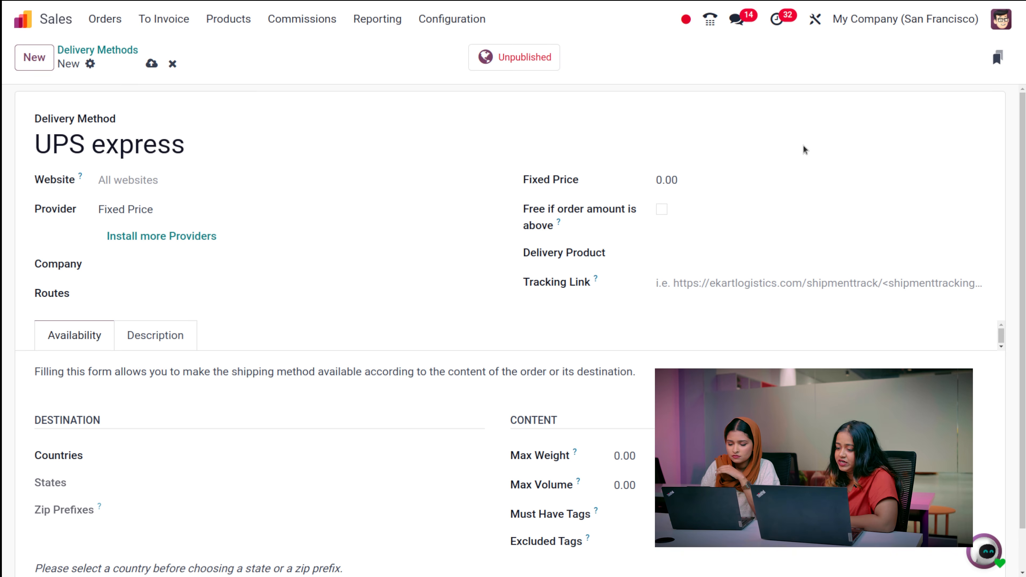
left_click(692, 186)
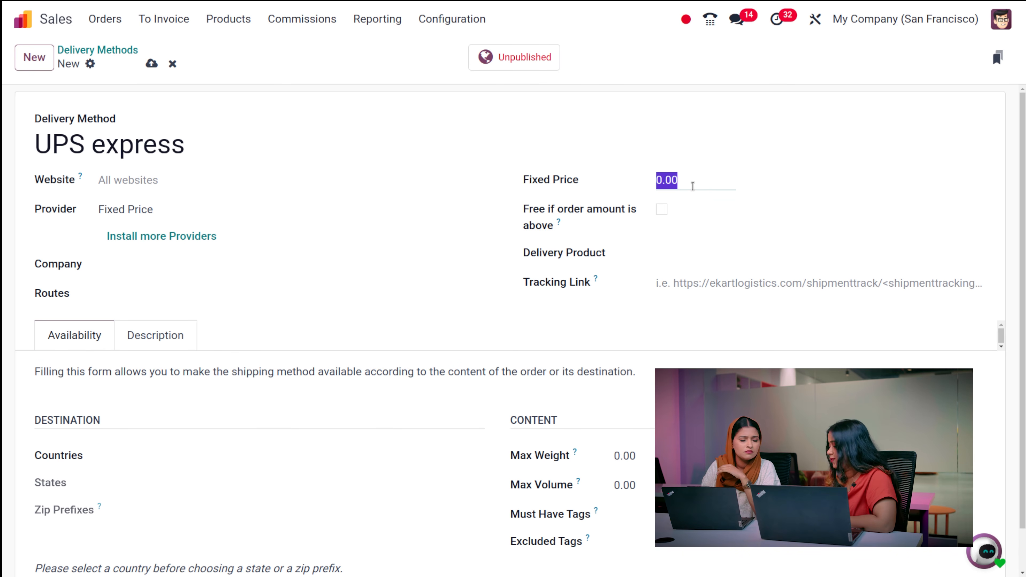
type("50")
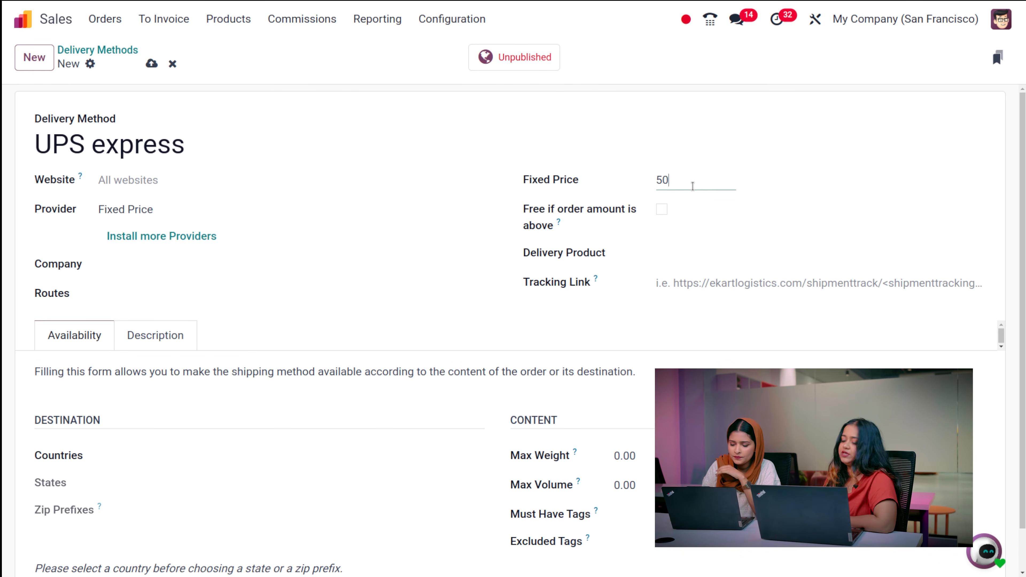
left_click(749, 218)
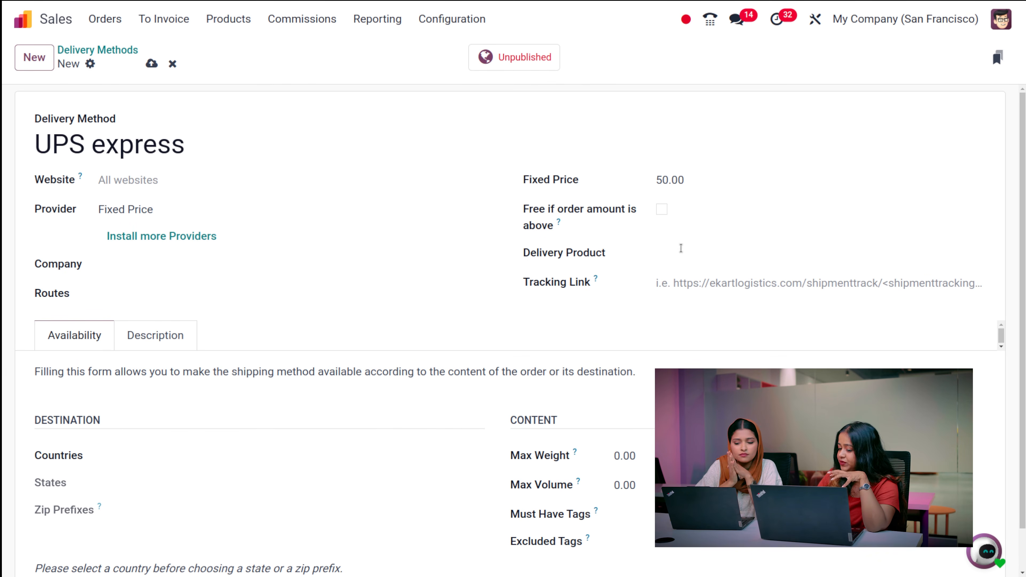
- Make delivery free for orders above 1,000.00, leaving the delivery product unchanged
left_click(661, 209)
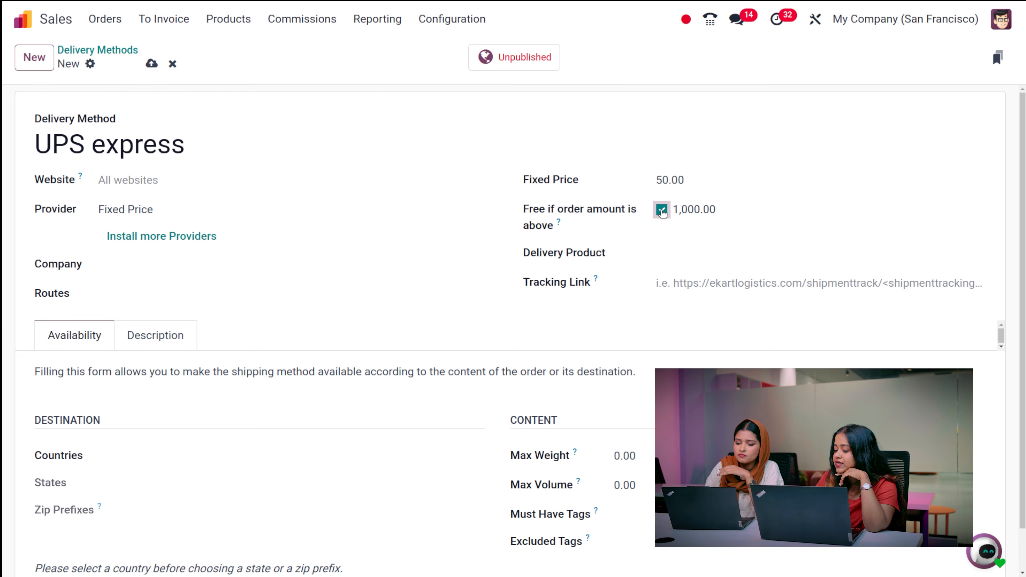
double_click(702, 211)
left_click(787, 207)
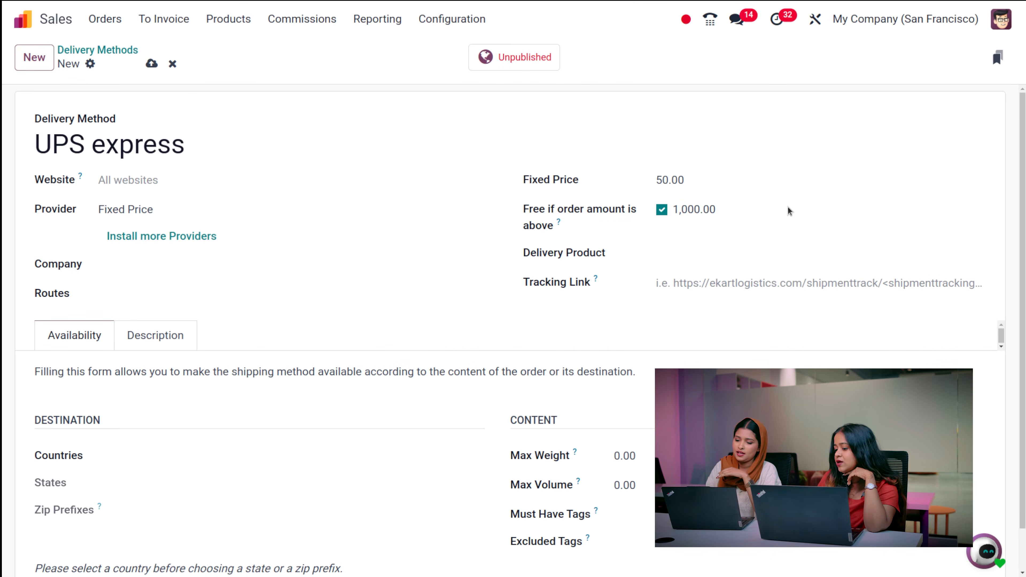
left_click(662, 254)
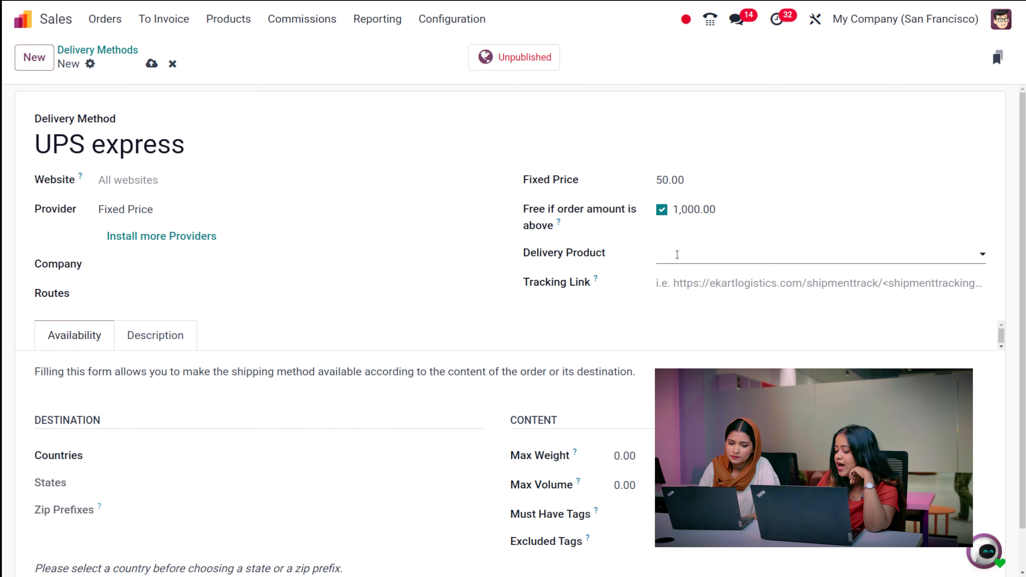
left_click(872, 85)
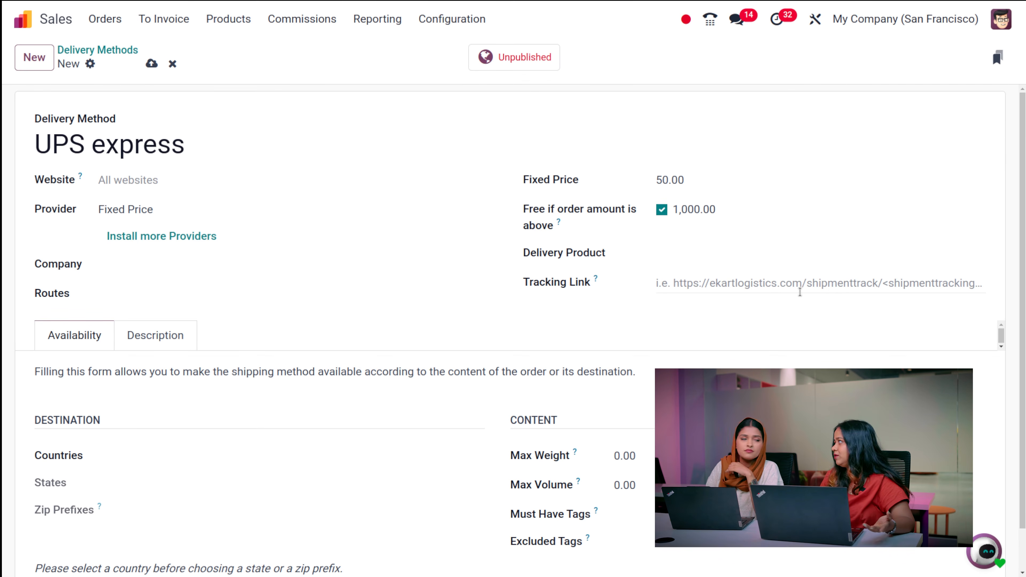
scroll(442, 464, "down", 1)
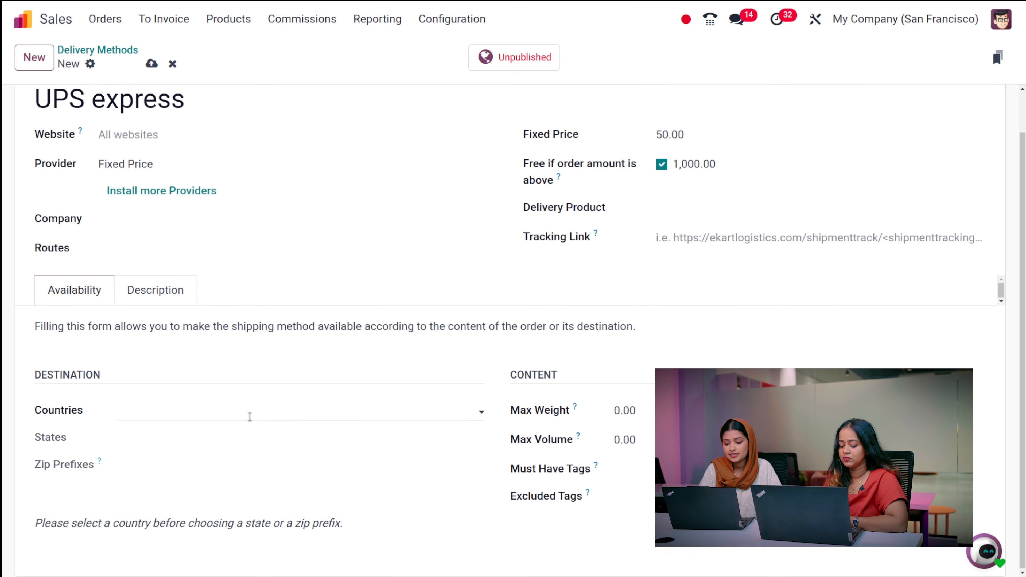
- Check the UPS express Countries choices without picking one, then show its Description tab
left_click(210, 414)
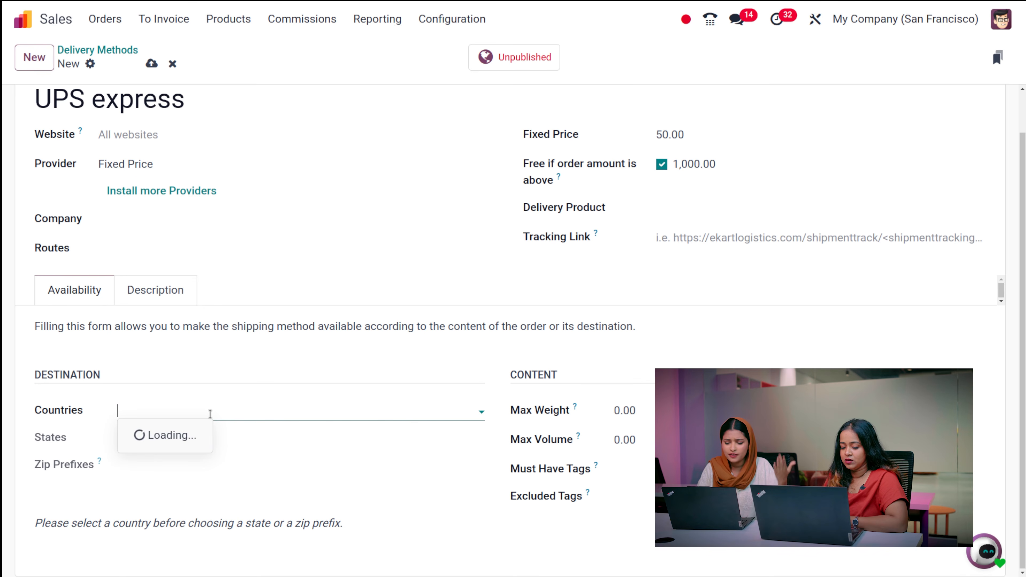
left_click(483, 354)
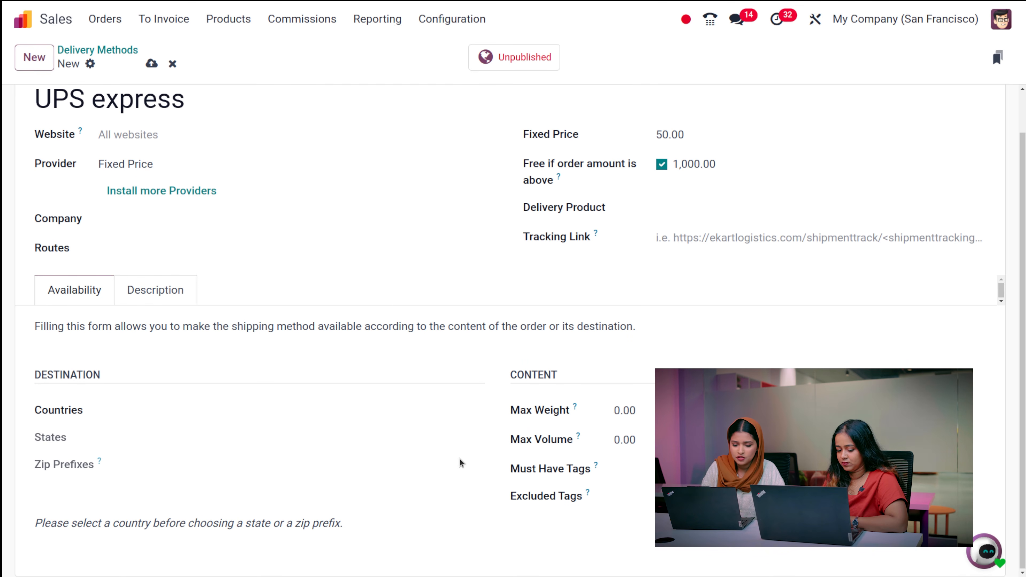
scroll(421, 442, "up", 1)
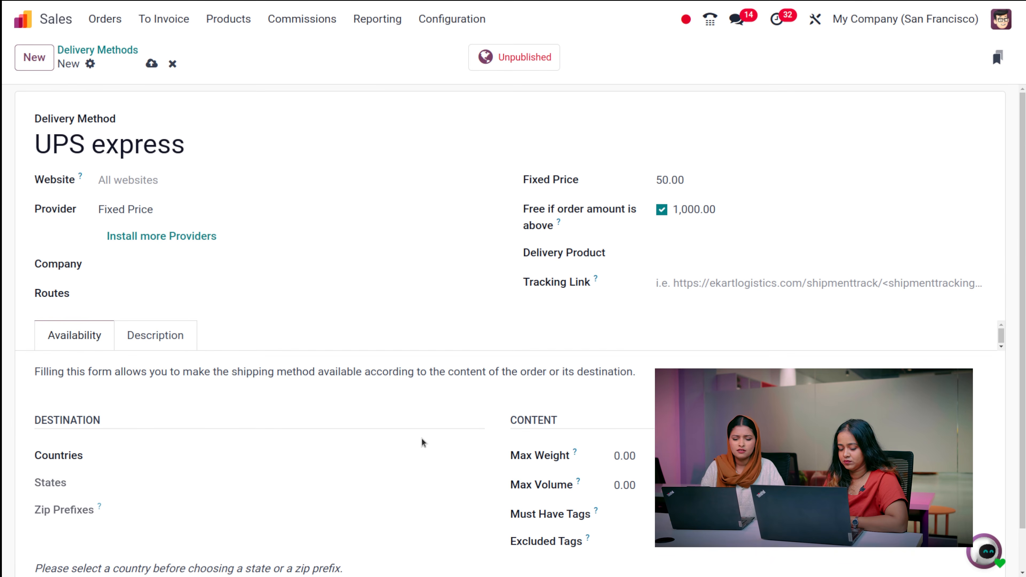
left_click(174, 346)
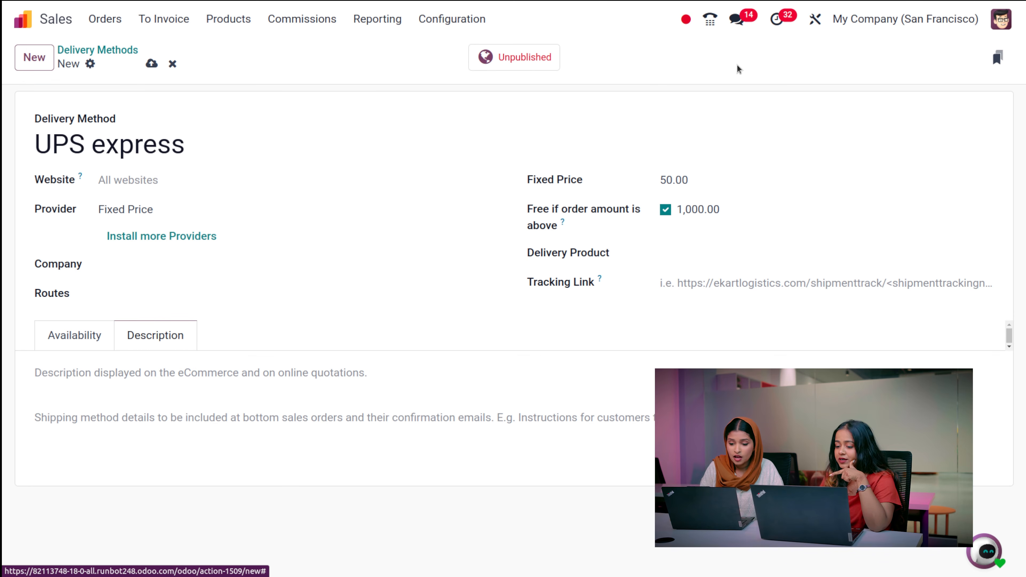
- Try publishing UPS express, glance at the Delivery Product choices, then discard the unsaved draft
left_click(532, 66)
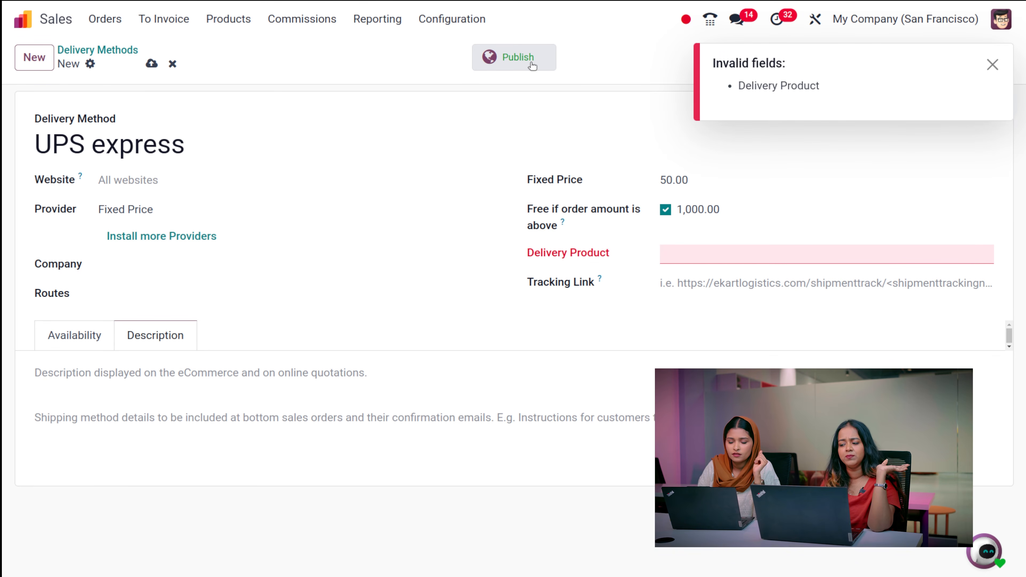
left_click(744, 247)
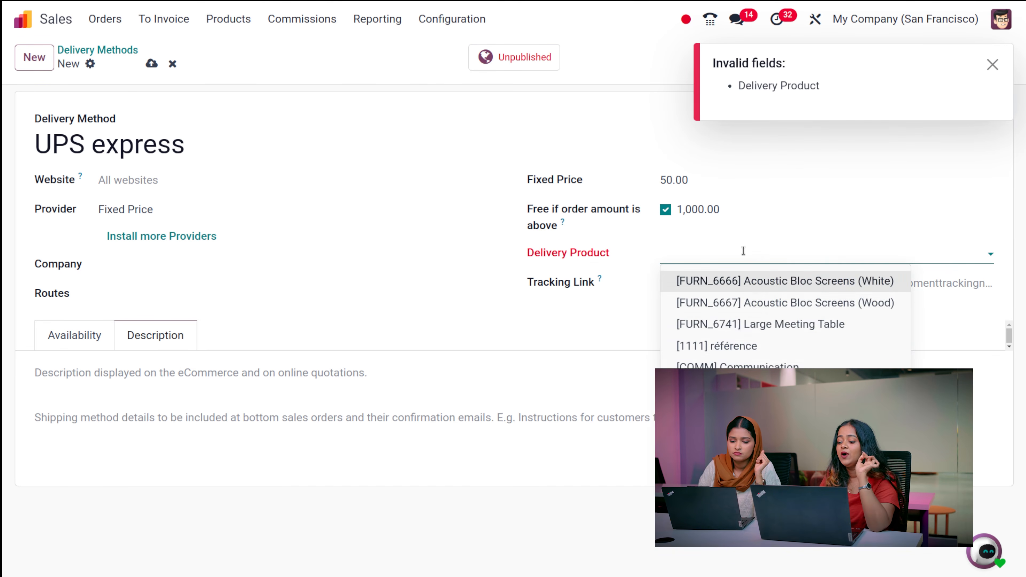
left_click(649, 98)
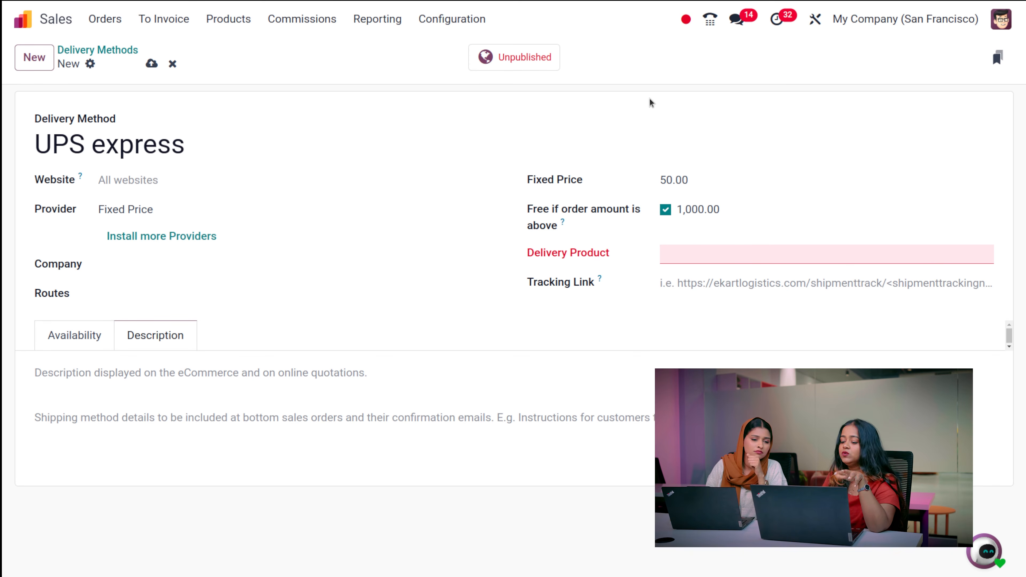
left_click(172, 65)
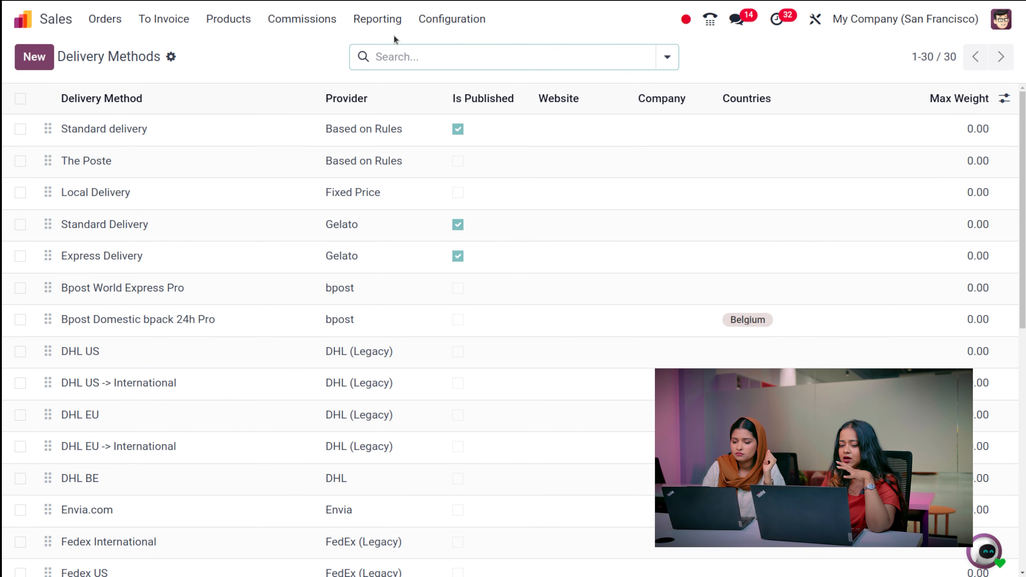
- Create and save a sales tag named 'new' under Configuration > Tags
left_click(438, 25)
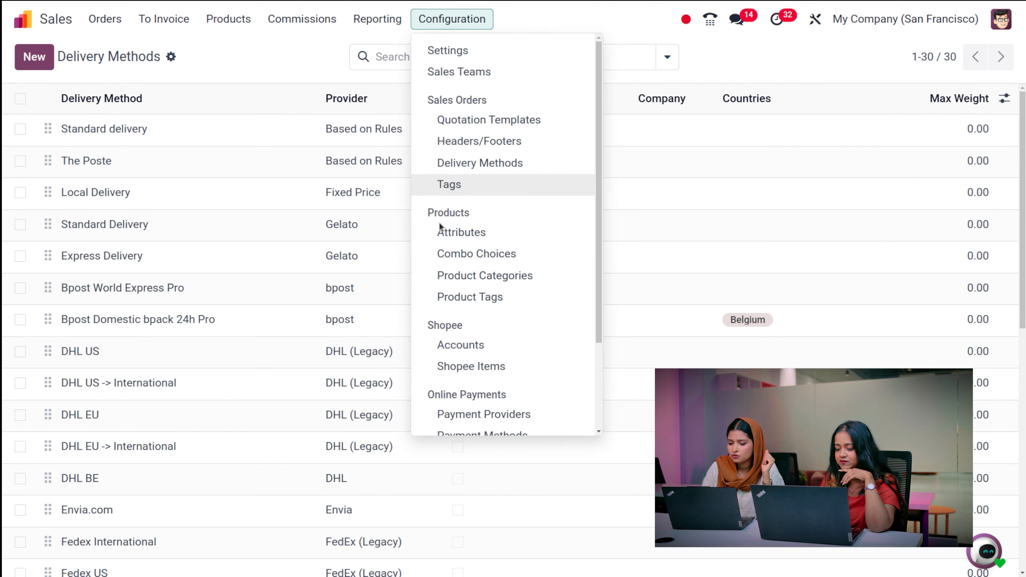
left_click(483, 190)
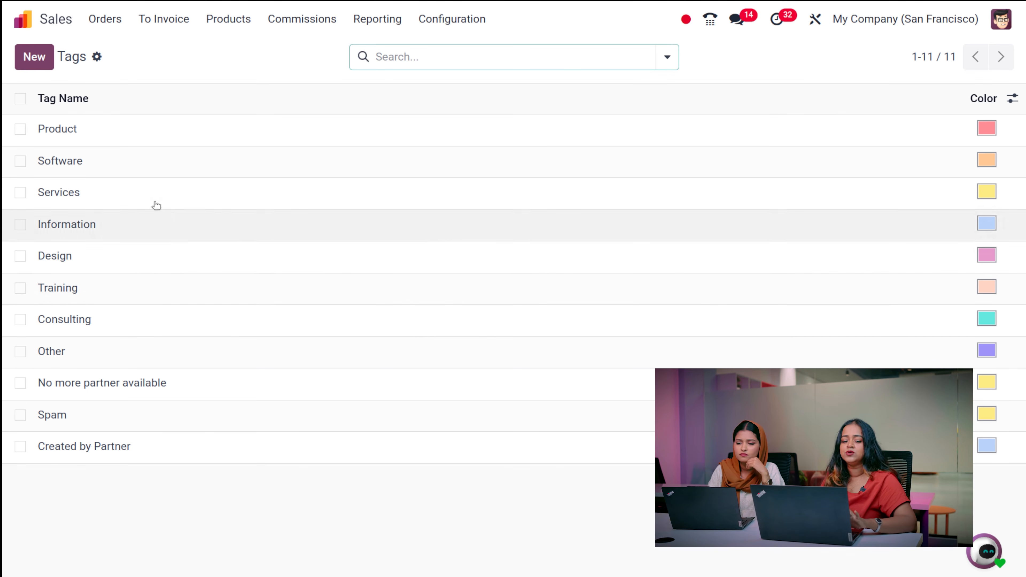
left_click(23, 59)
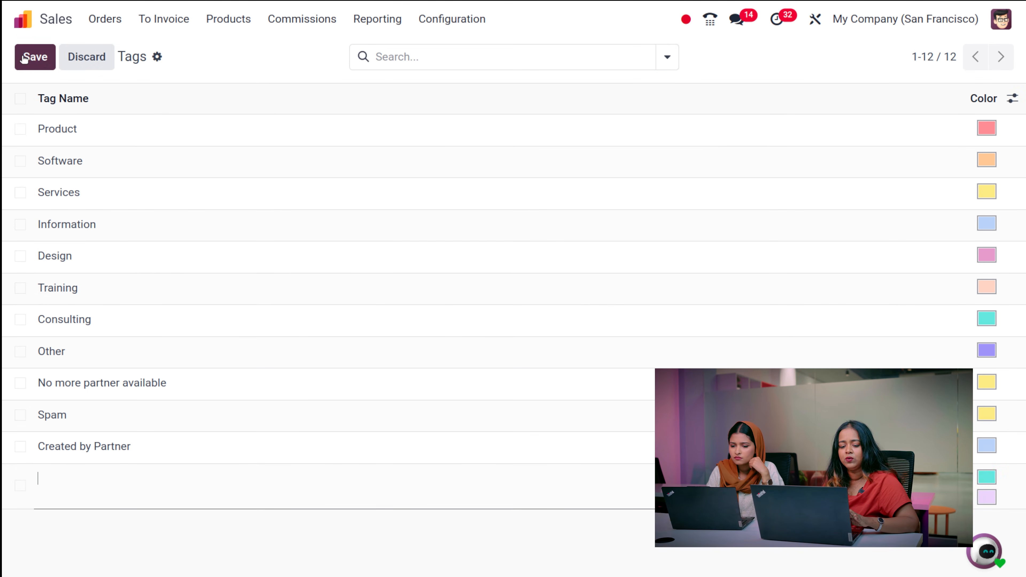
type("new")
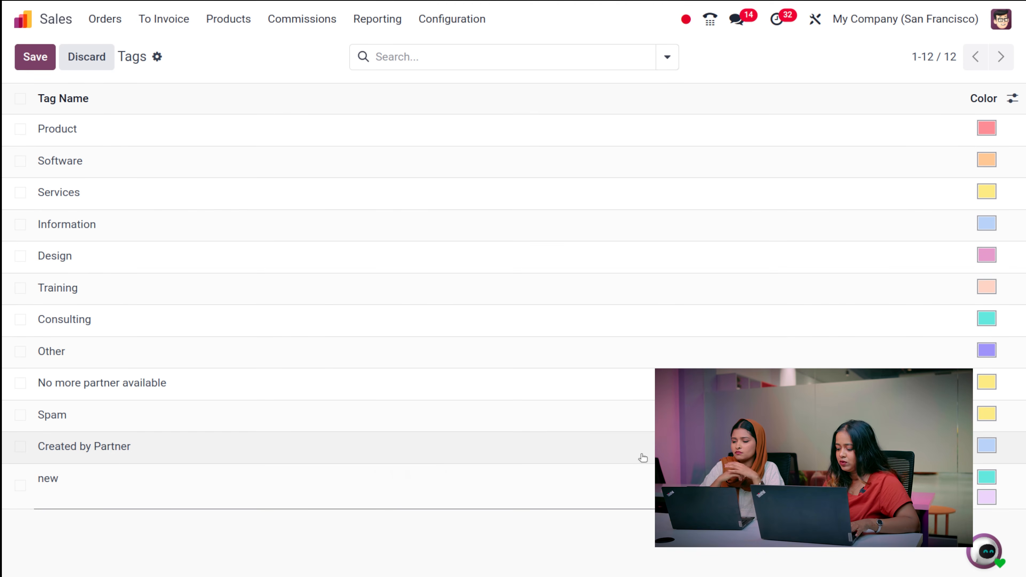
left_click(535, 571)
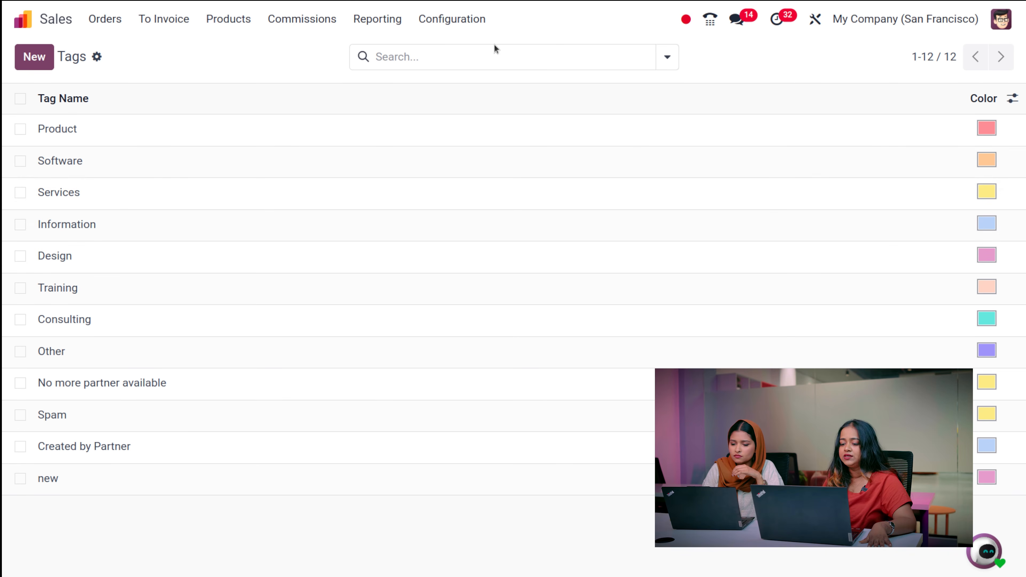
left_click(461, 19)
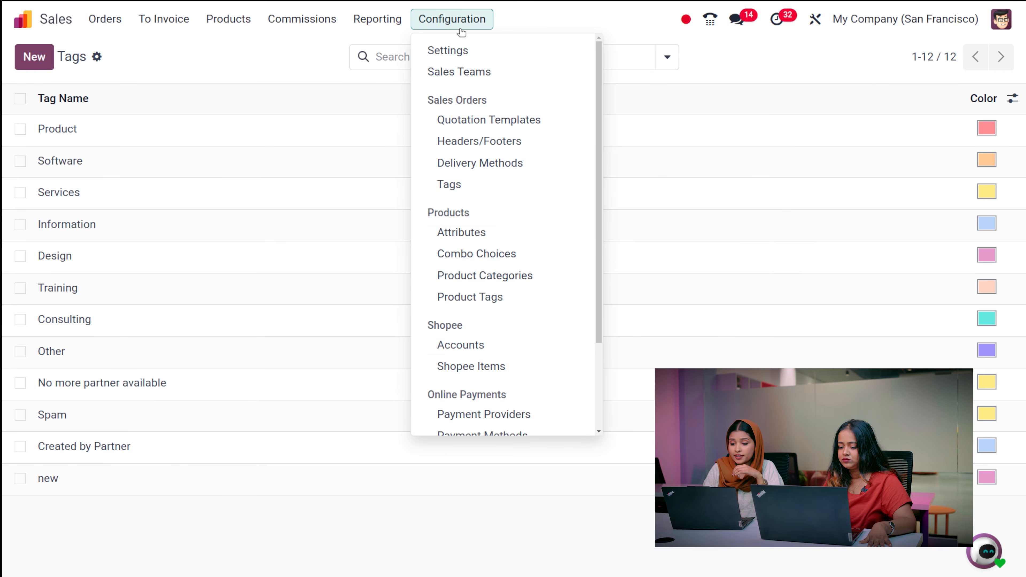
- Open Configuration > Attributes and scroll through the 27 product attributes like Brand and Color
left_click(479, 232)
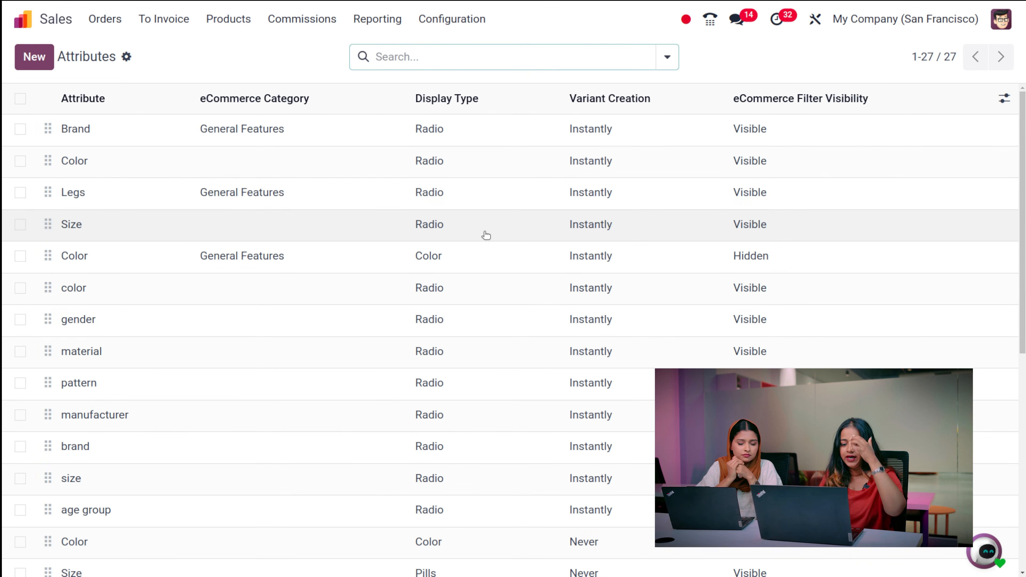
left_click(296, 62)
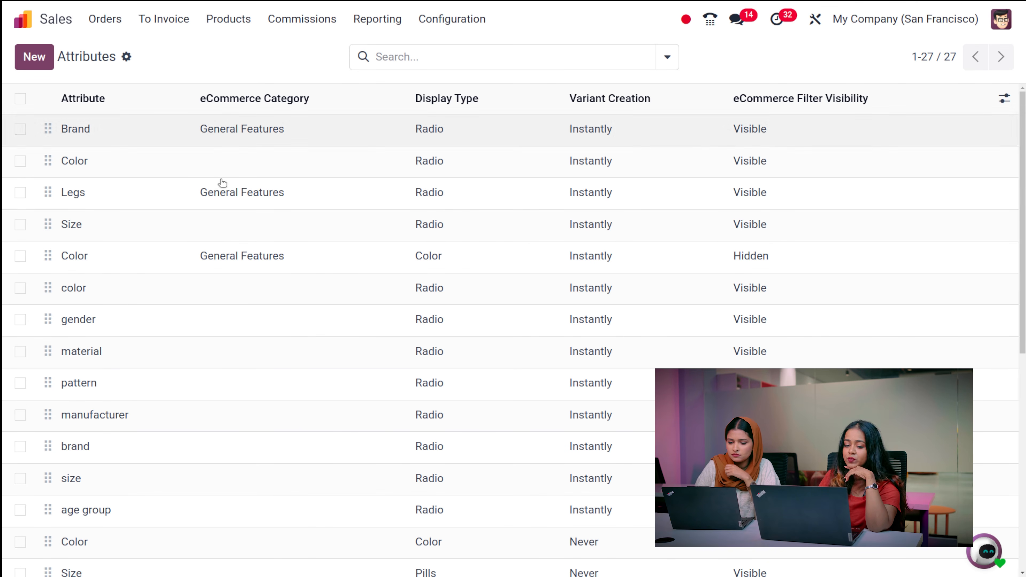
scroll(238, 303, "down", 10)
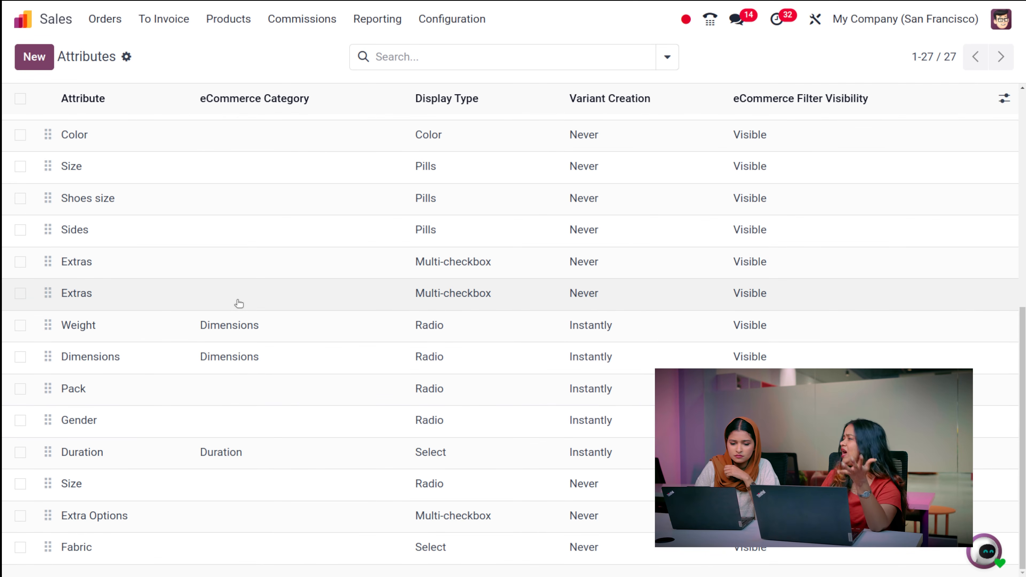
scroll(238, 303, "up", 10)
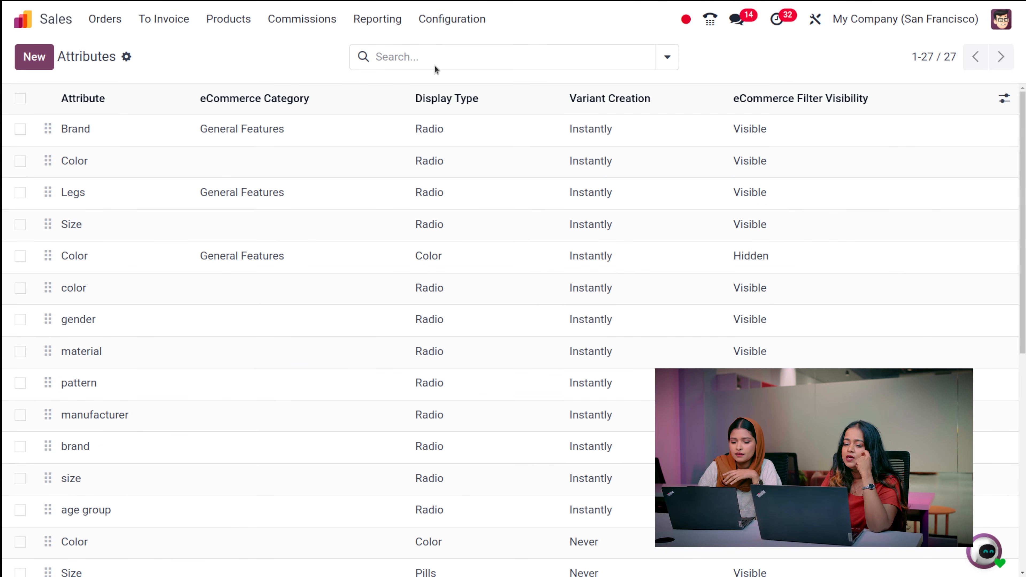
left_click(436, 24)
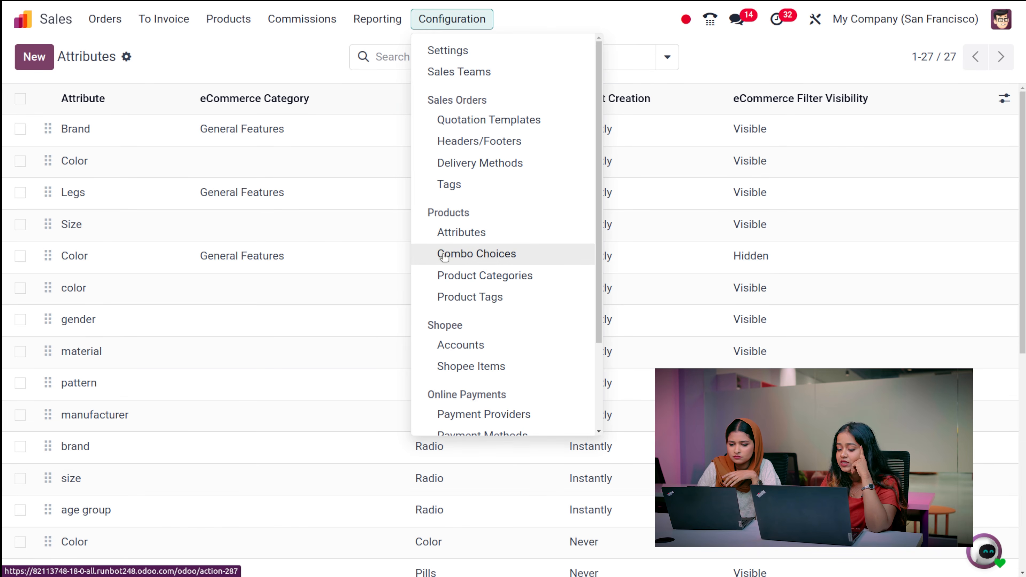
- Open Combo Choices and start a new combo named 'meal'
left_click(508, 257)
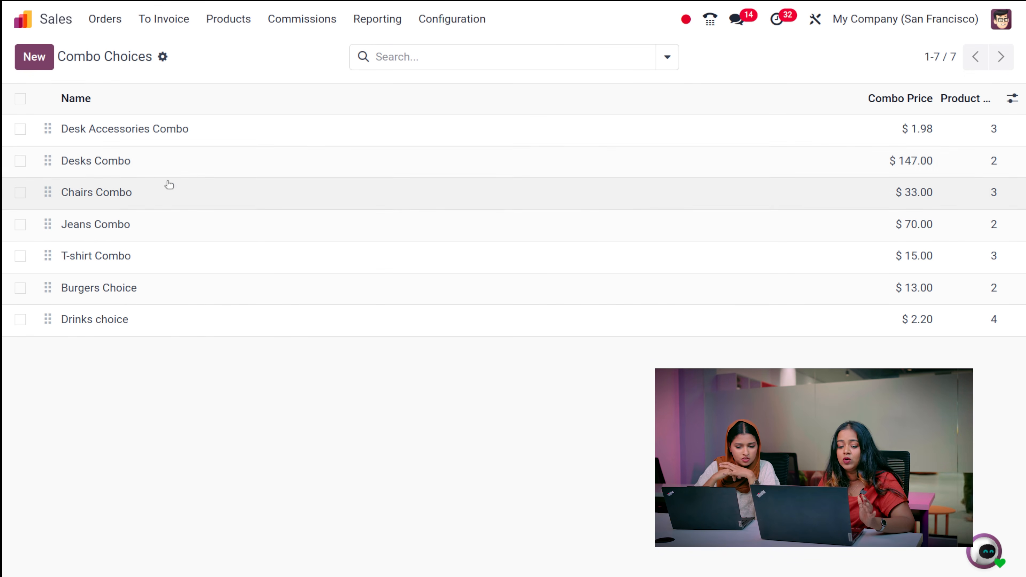
left_click(47, 70)
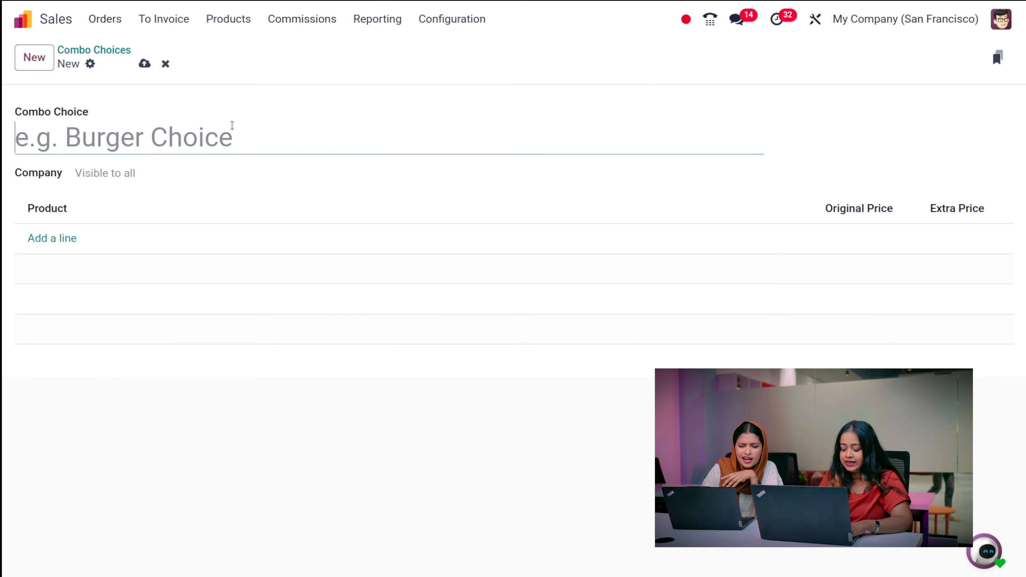
type("mesl")
key("BackSpace")
key("BackSpace")
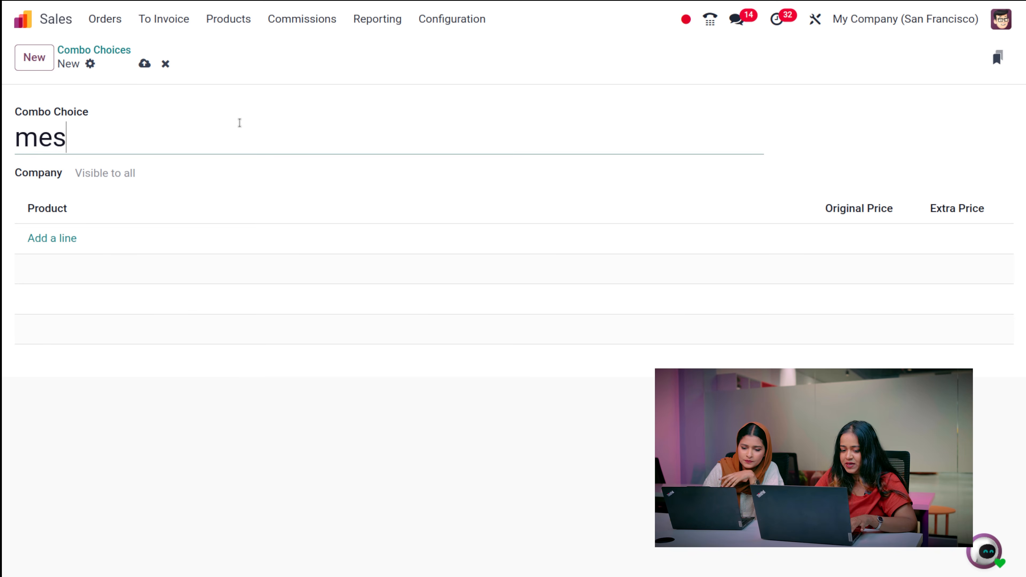
type("ak")
key("BackSpace")
type("l")
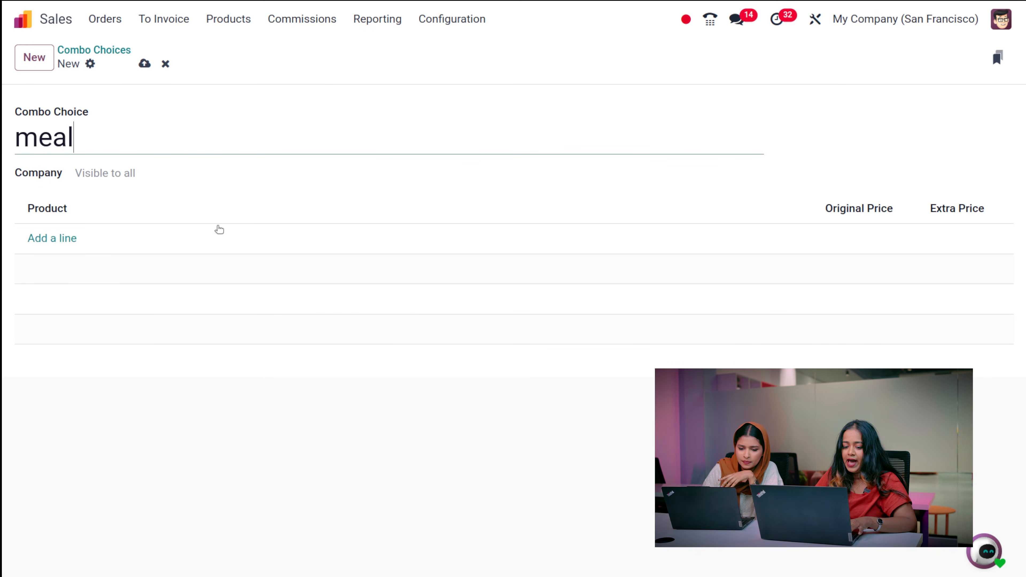
- Add Apple Pie and Bacon Burger to the meal combo, save it, and return to the list
left_click(60, 239)
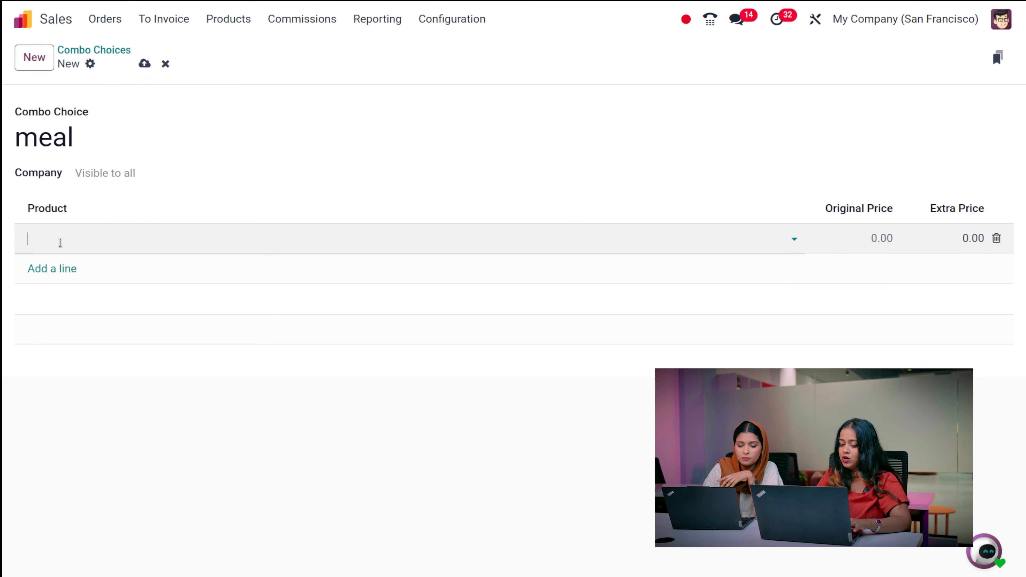
left_click(60, 242)
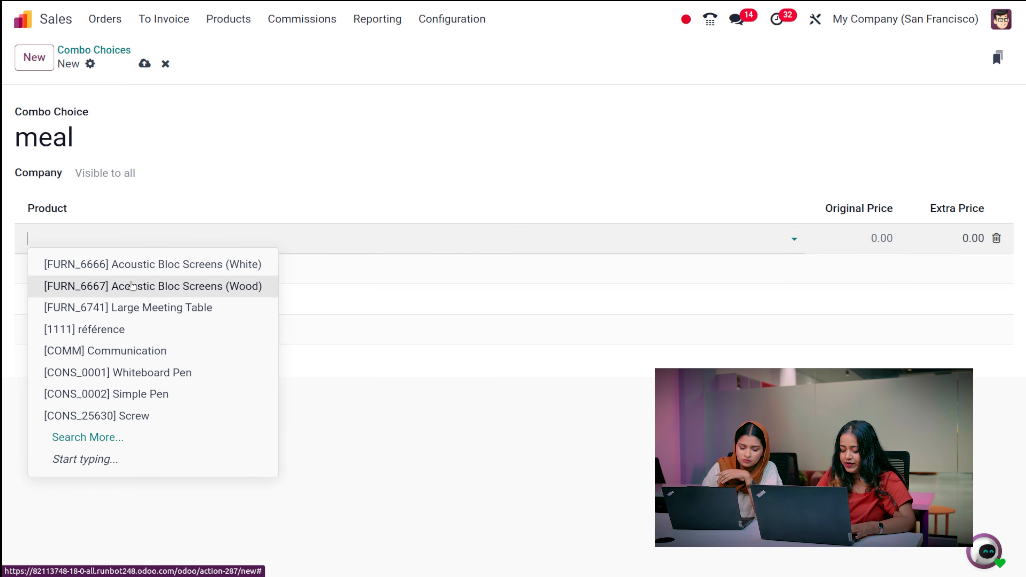
type("pi")
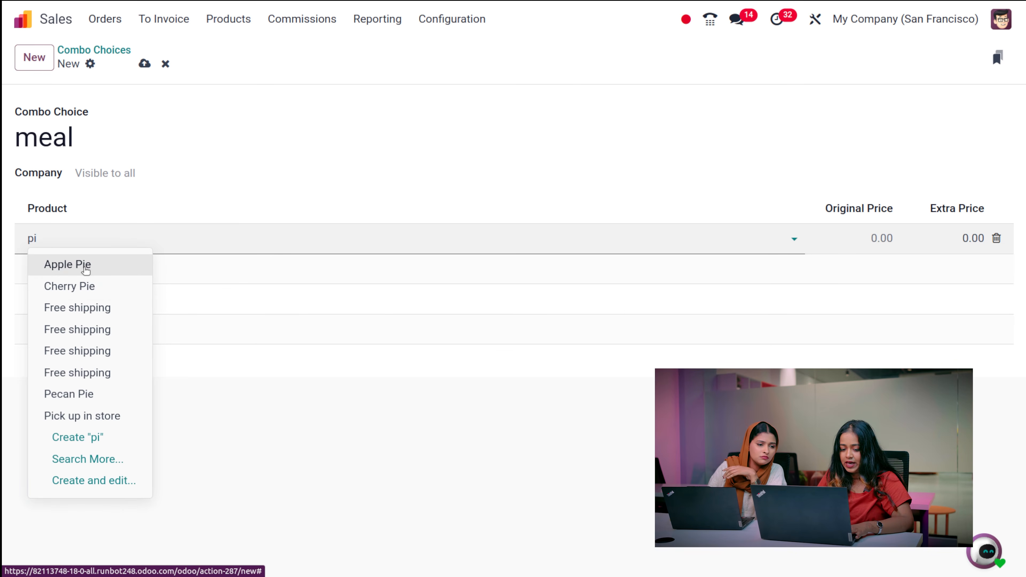
left_click(85, 267)
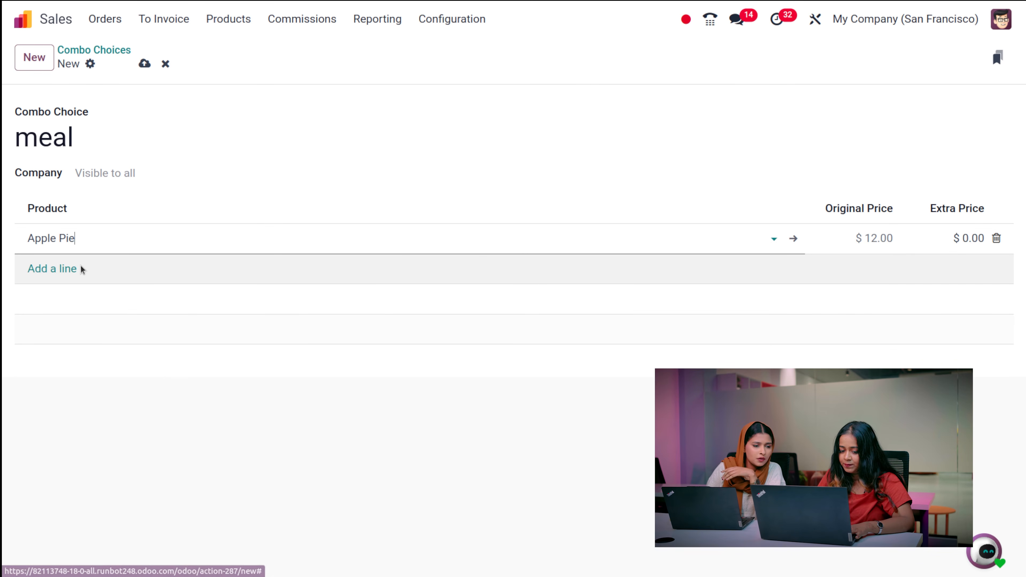
left_click(50, 269)
type("bu")
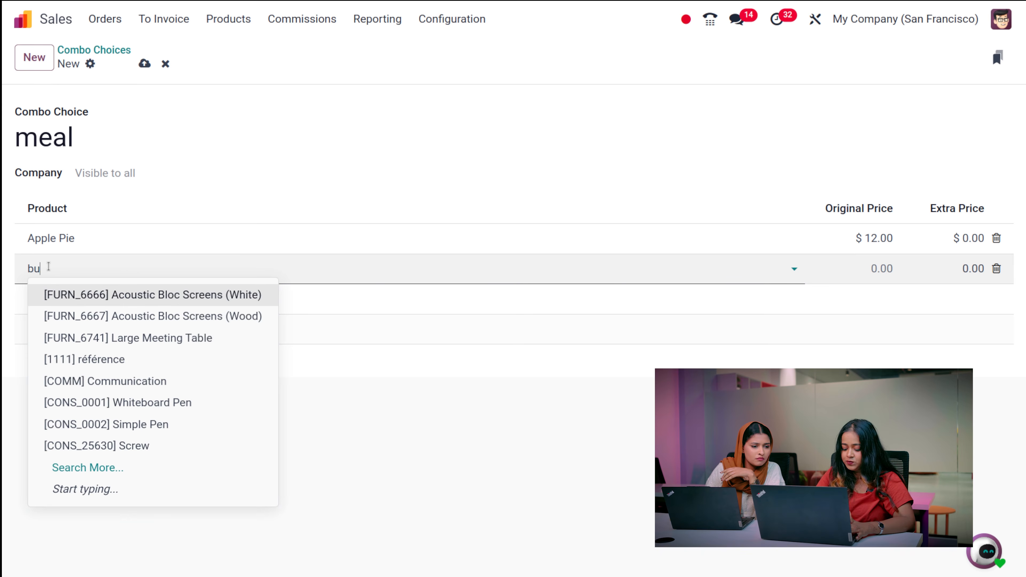
type("r")
left_click(99, 301)
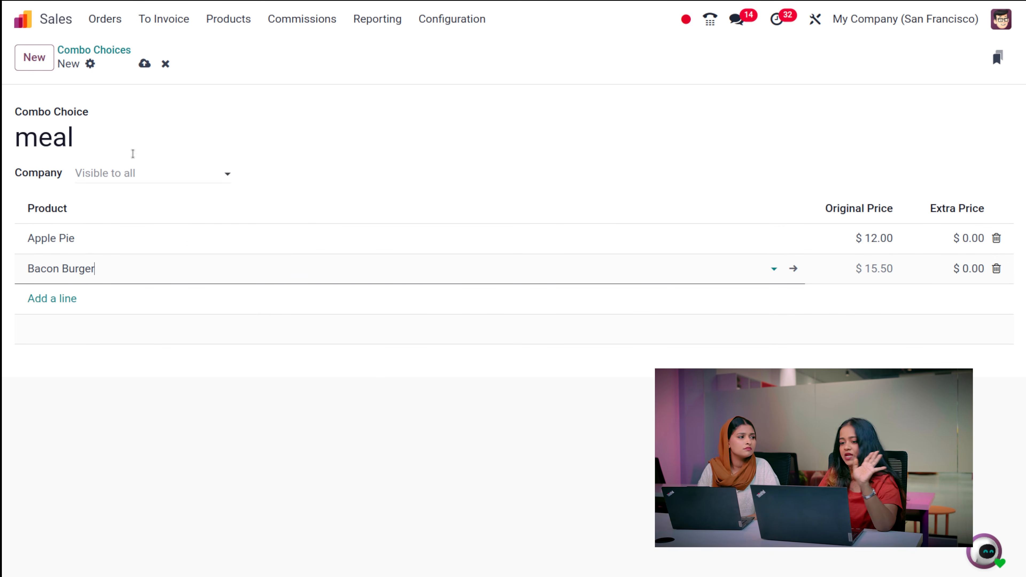
left_click(145, 64)
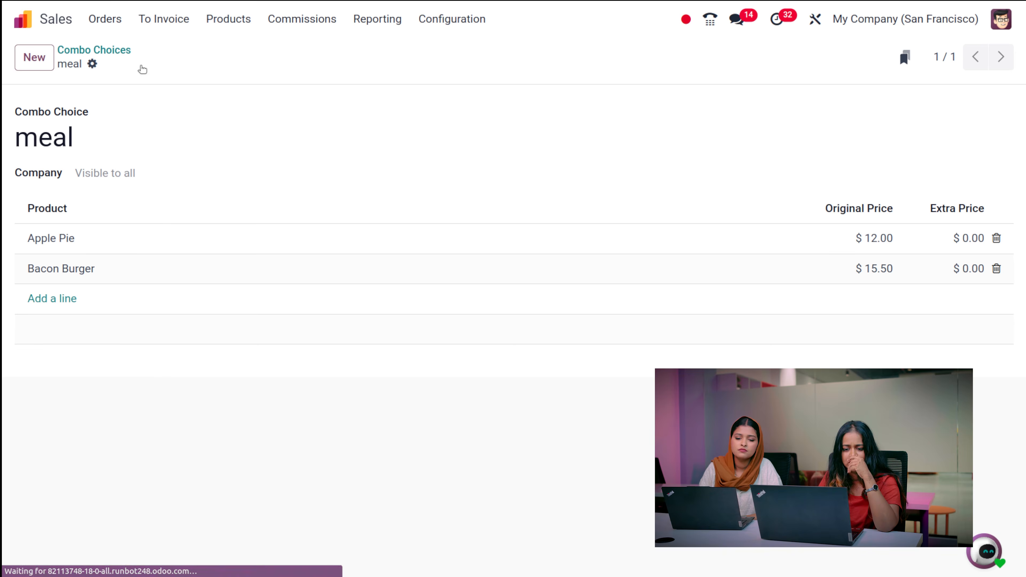
left_click(101, 50)
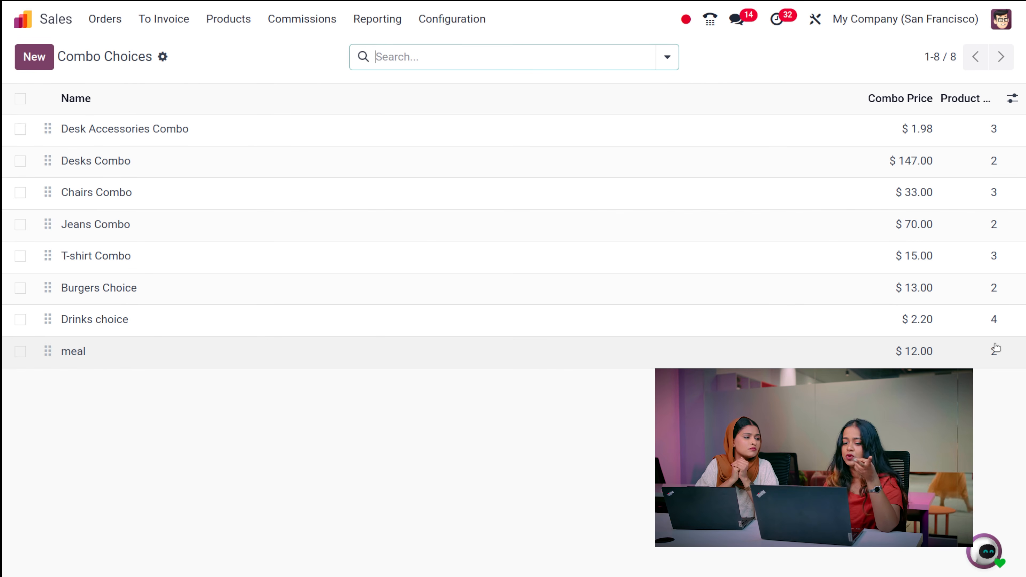
- Open Configuration > Product Categories, close the OdooBot chat, and start a new category
left_click(447, 19)
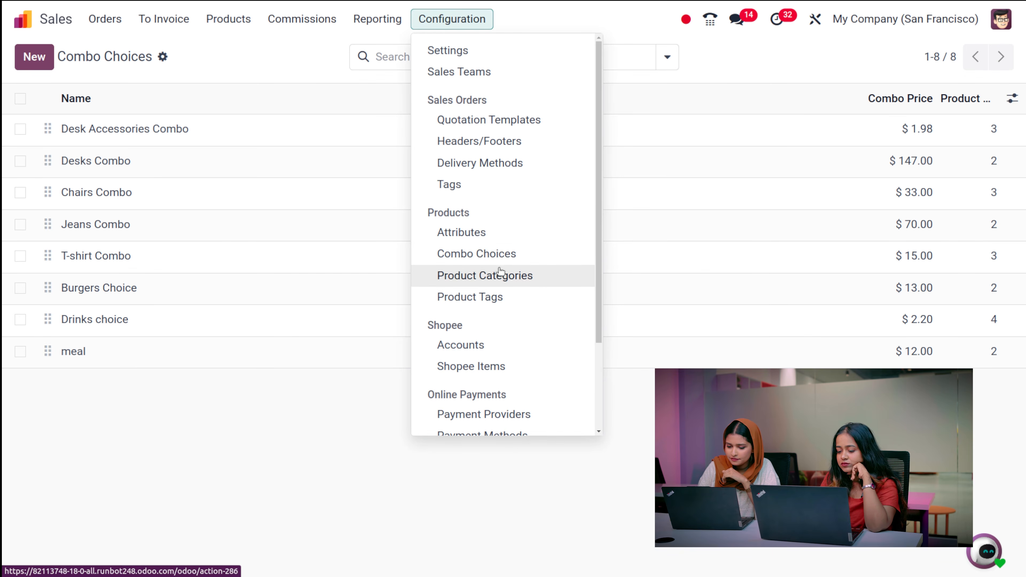
scroll(500, 276, "down", 1)
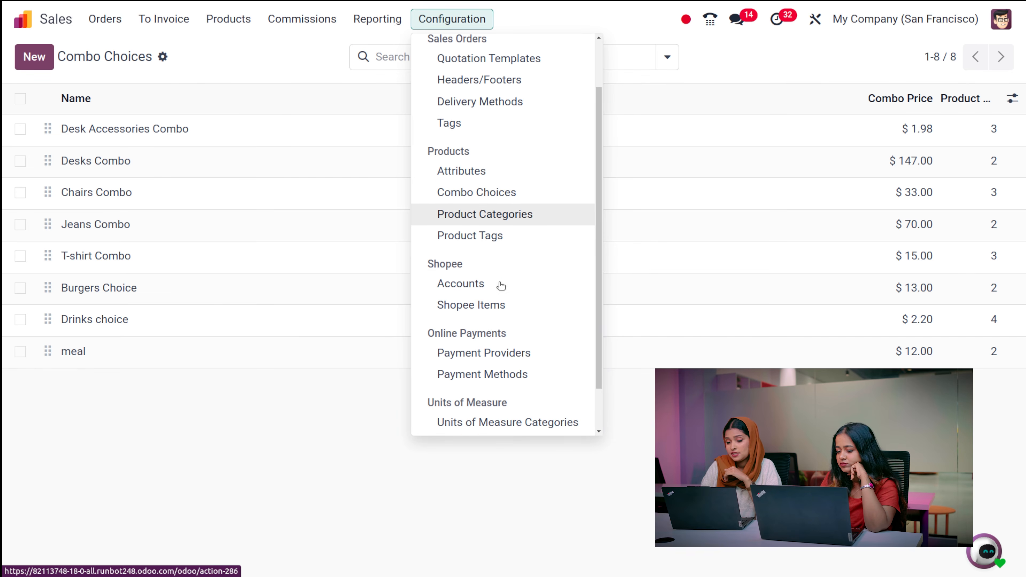
left_click(505, 215)
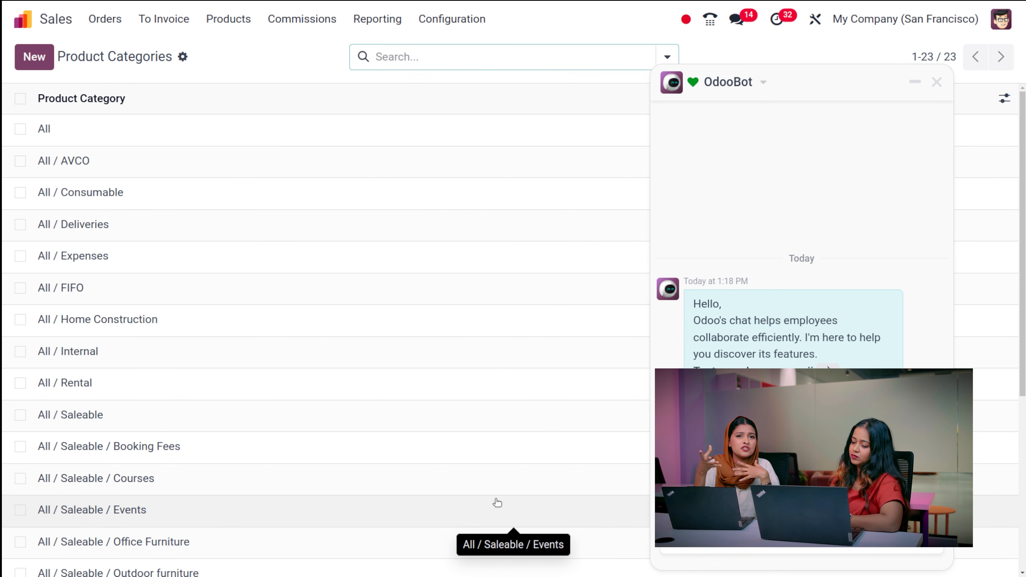
left_click(936, 82)
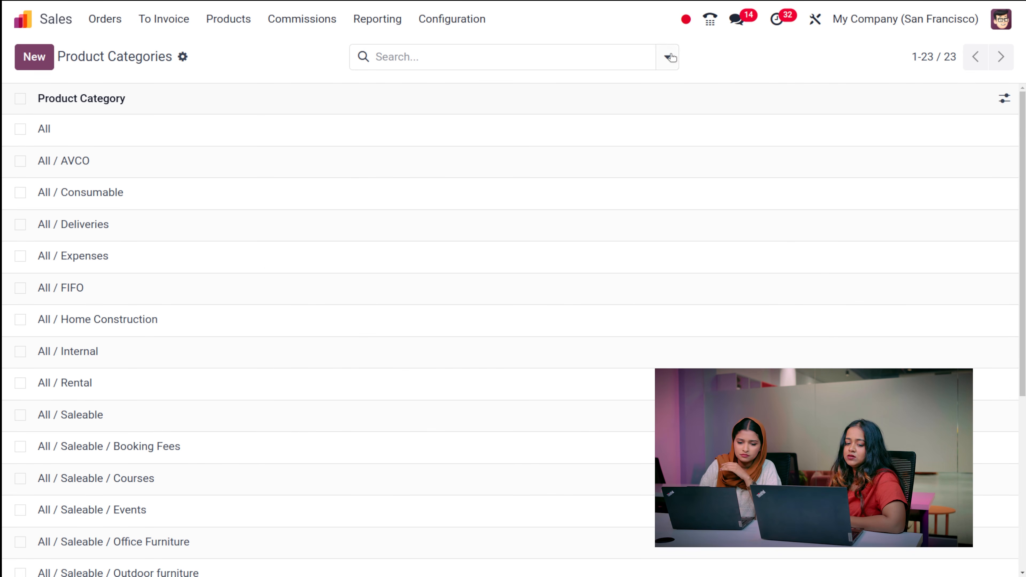
left_click(23, 53)
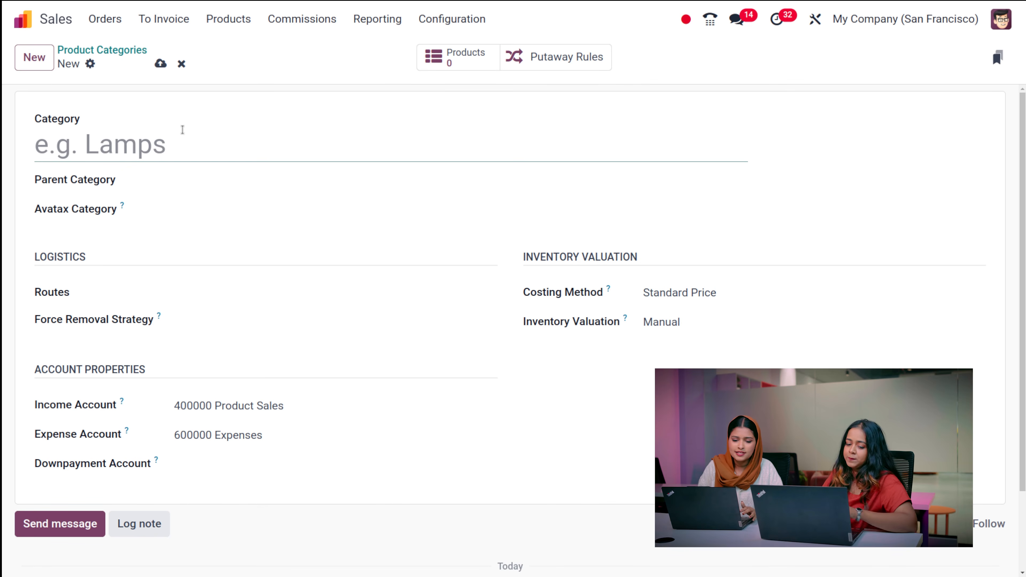
- Name the new category 'lamps' and inspect its Routes and Force Removal Strategy options
type("lamps")
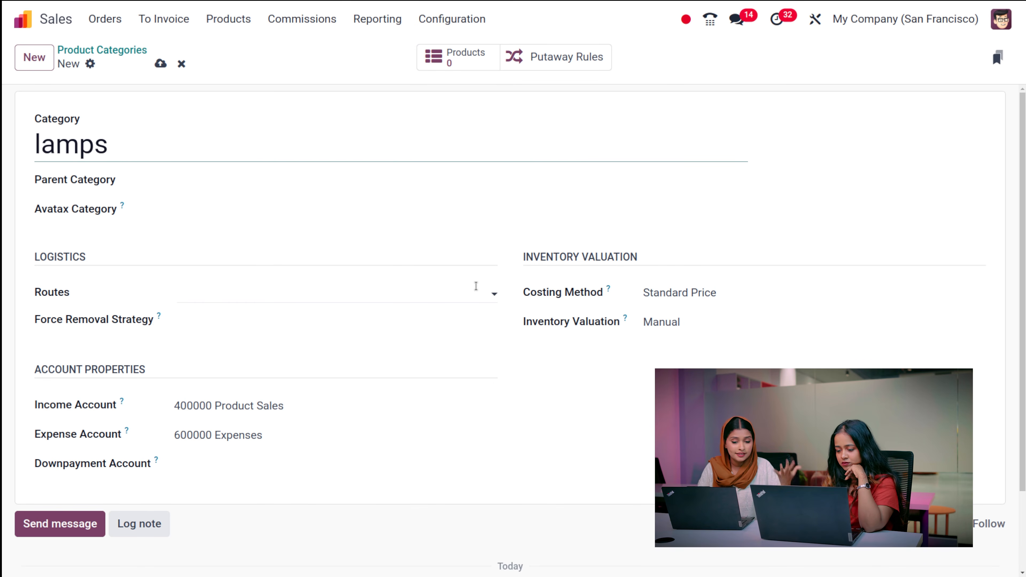
left_click(370, 290)
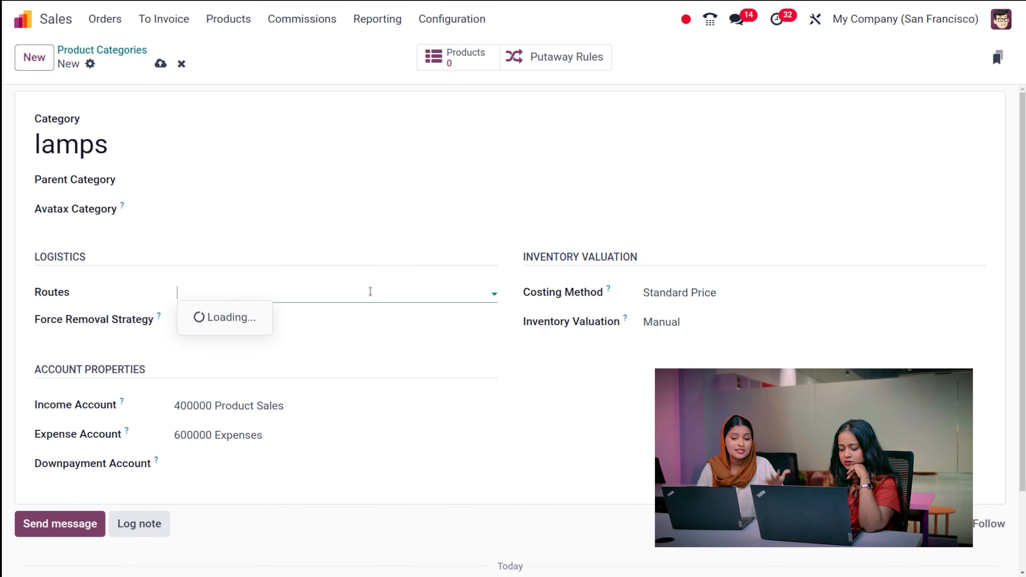
left_click(370, 291)
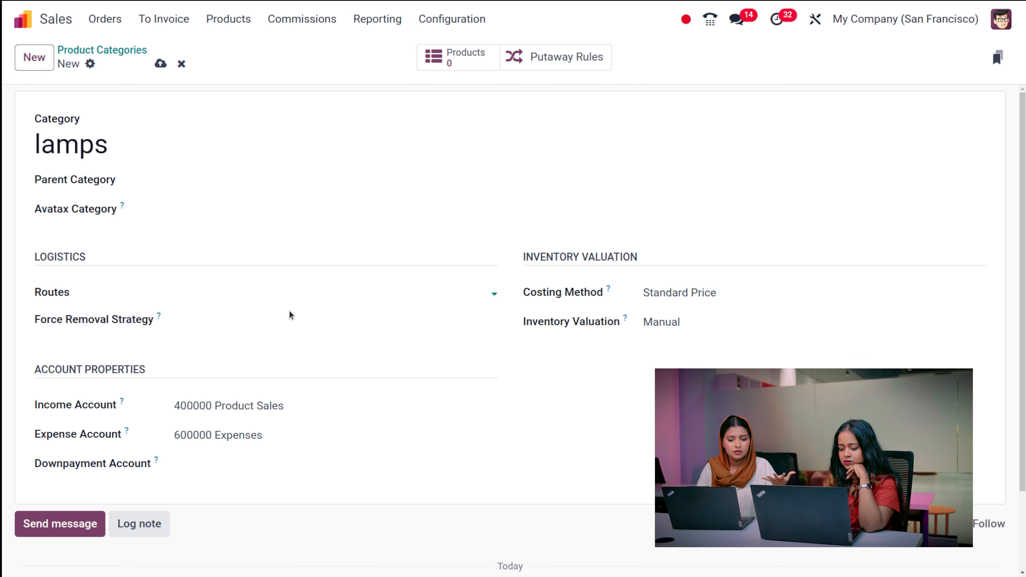
left_click(280, 312)
left_click(363, 220)
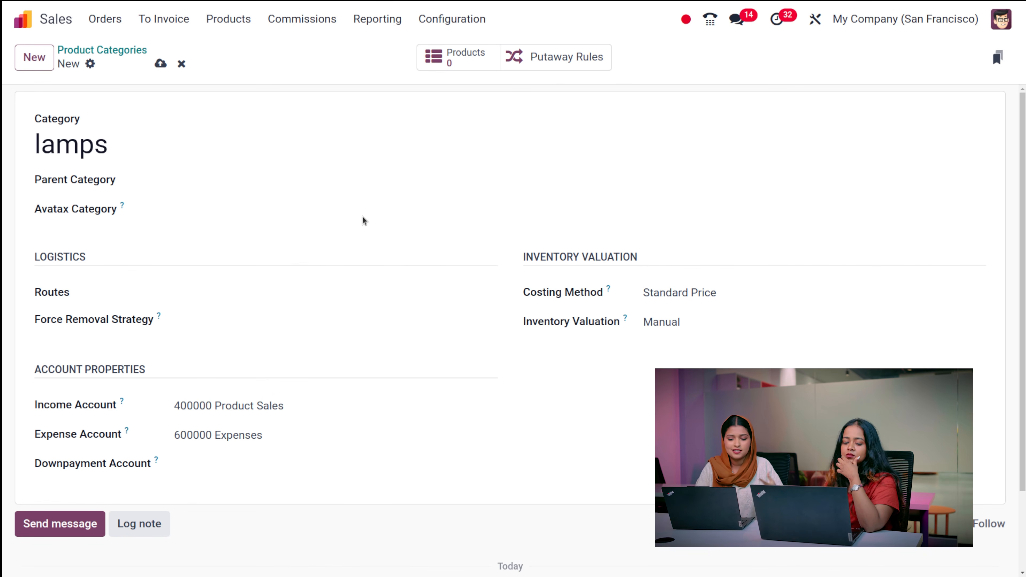
left_click(323, 326)
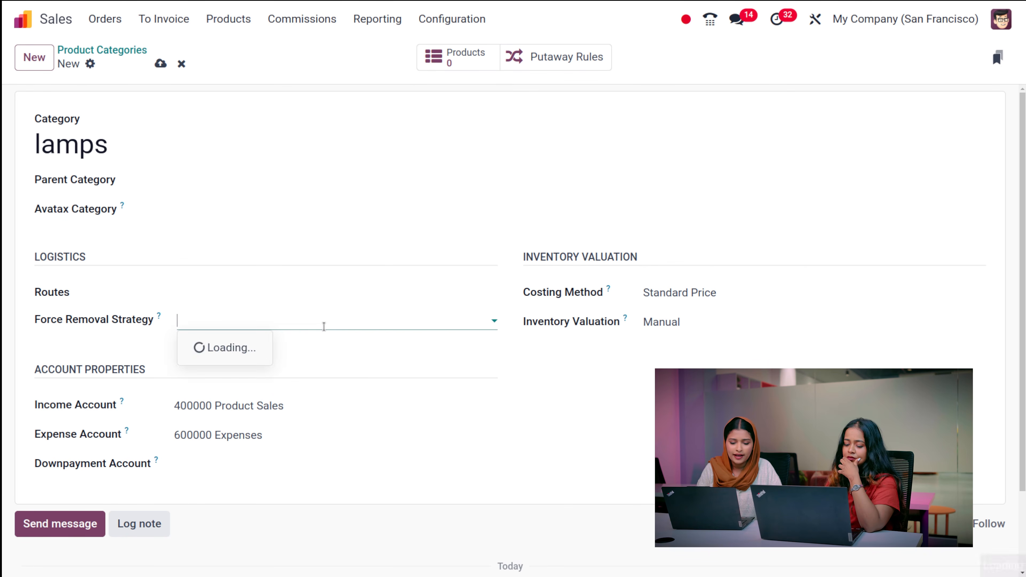
left_click(423, 362)
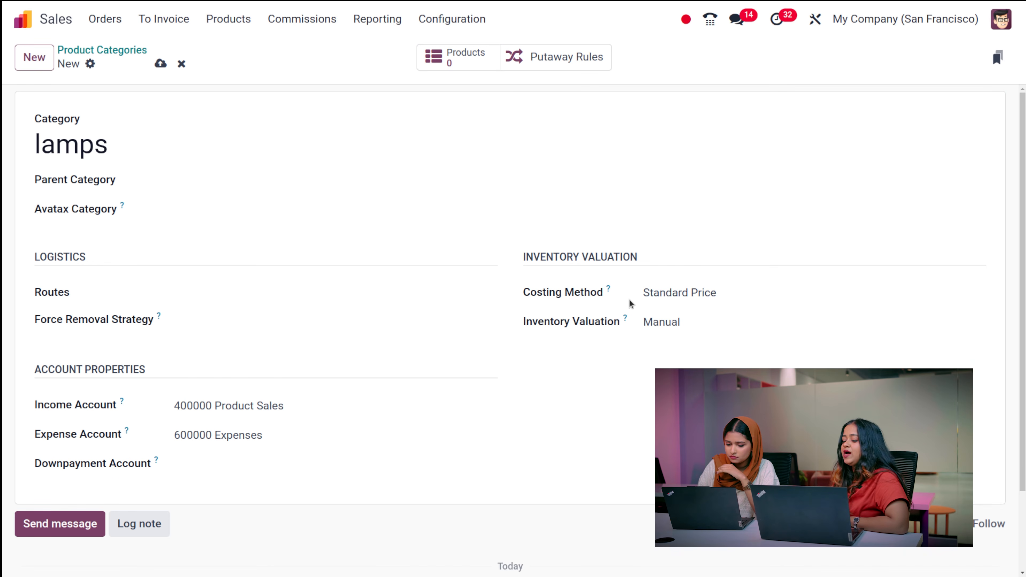
- Keep Standard Price as the costing method, then discard the unsaved lamps category
left_click(702, 294)
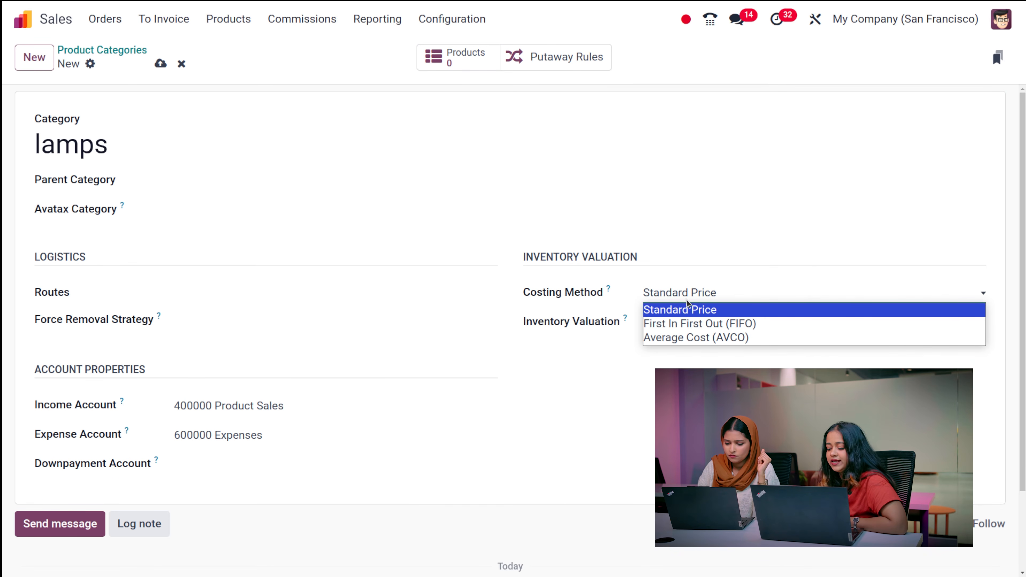
left_click(812, 233)
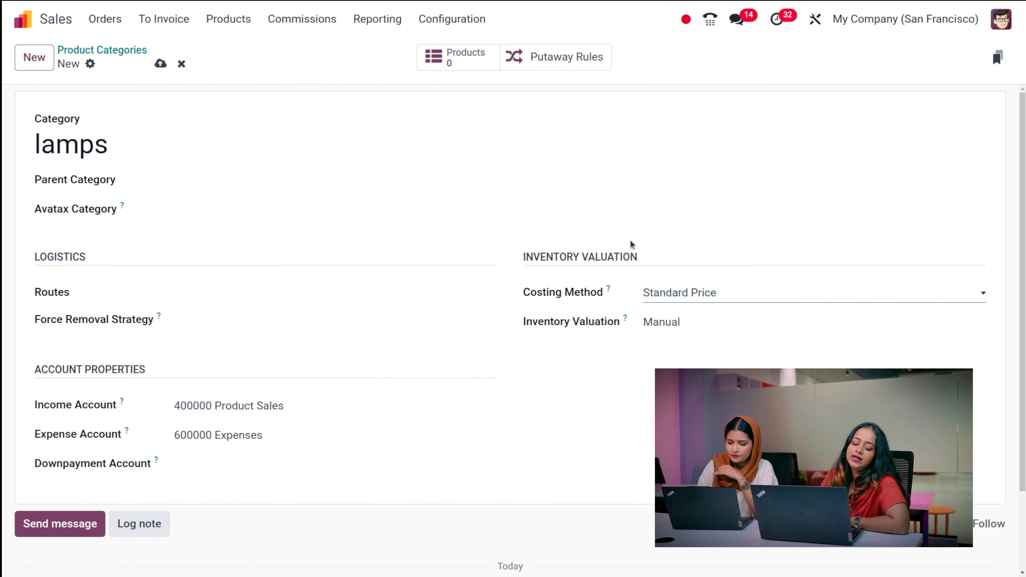
scroll(165, 510, "down", 2)
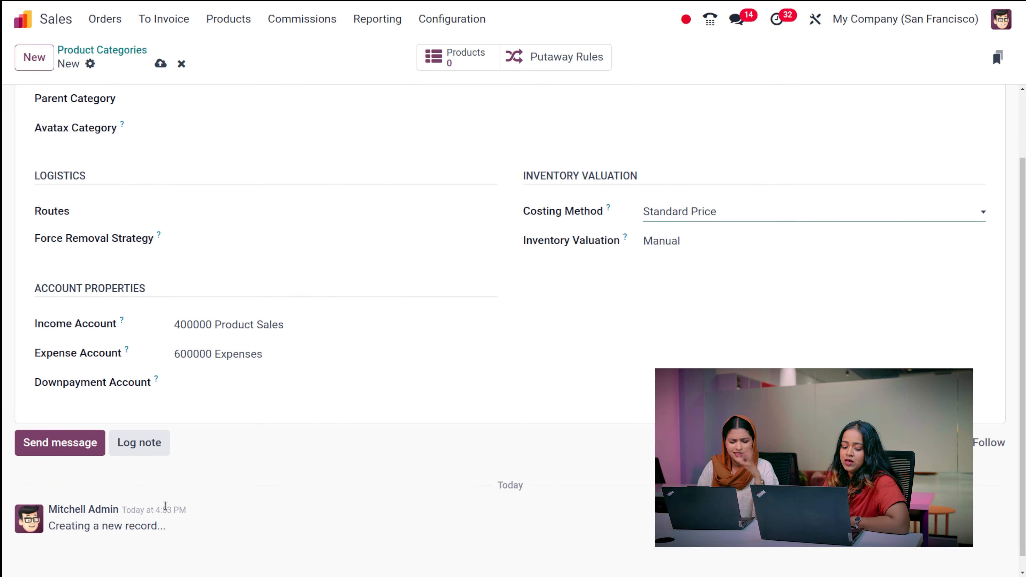
scroll(205, 374, "up", 2)
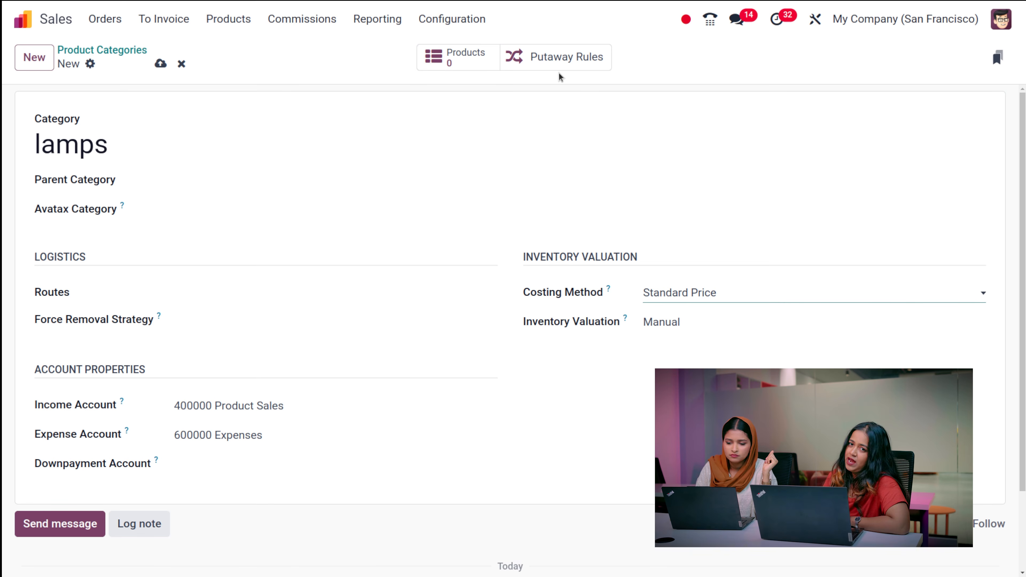
left_click(181, 64)
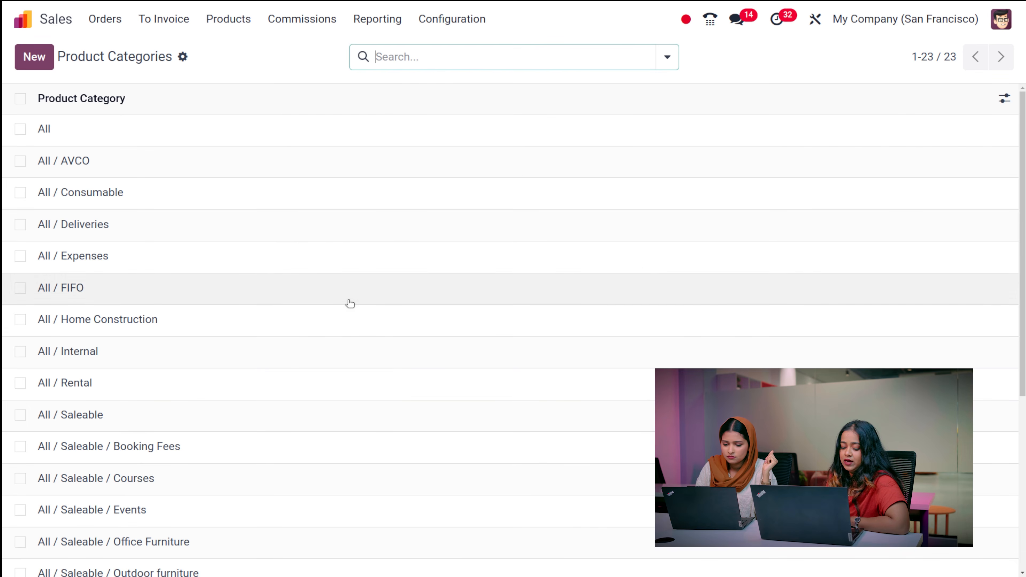
- Open Configuration > Product Tags and start a new product tag
scroll(349, 303, "down", 5)
scroll(349, 303, "up", 5)
scroll(348, 302, "down", 5)
scroll(348, 302, "up", 5)
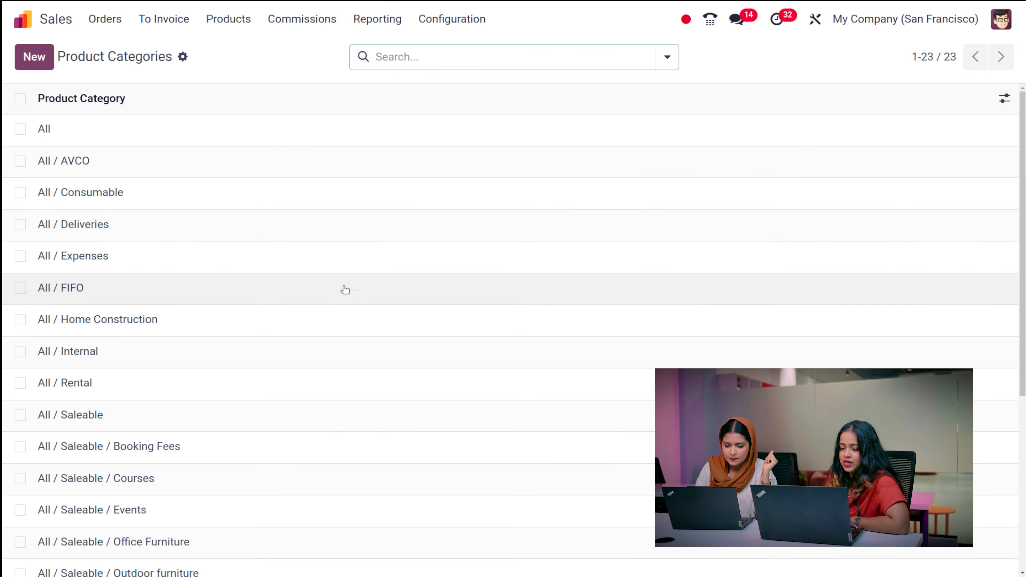
left_click(475, 20)
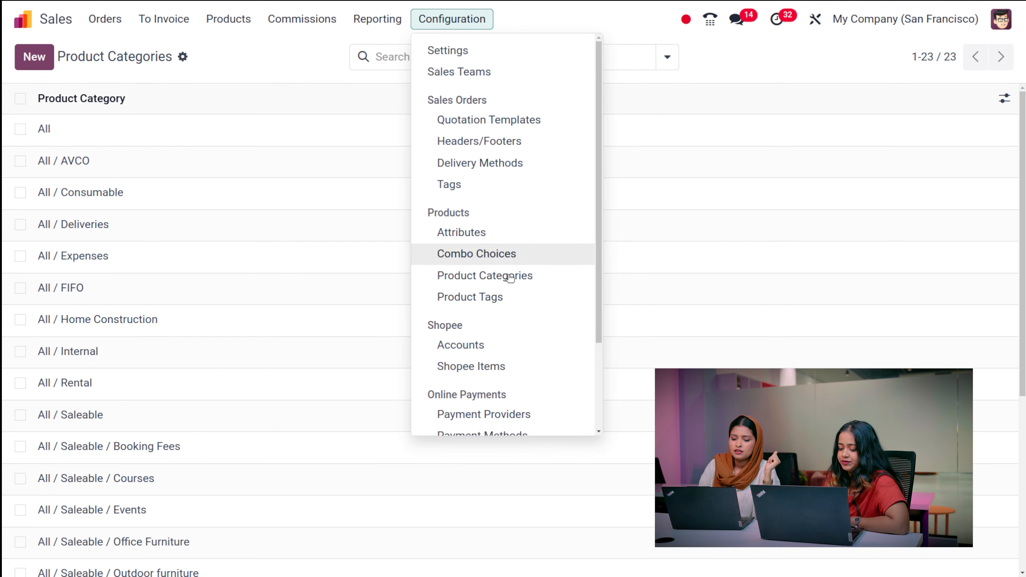
left_click(509, 296)
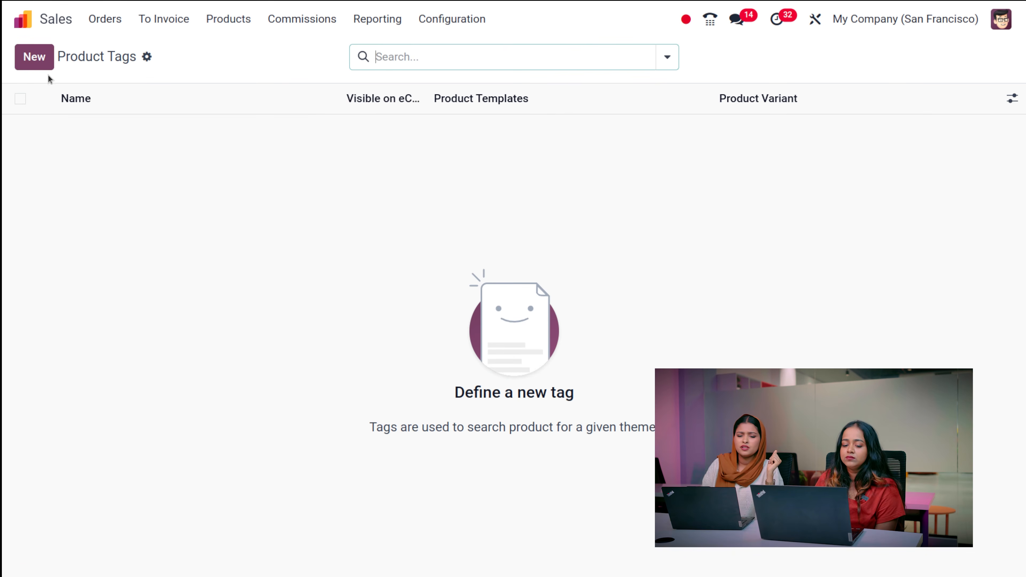
left_click(44, 64)
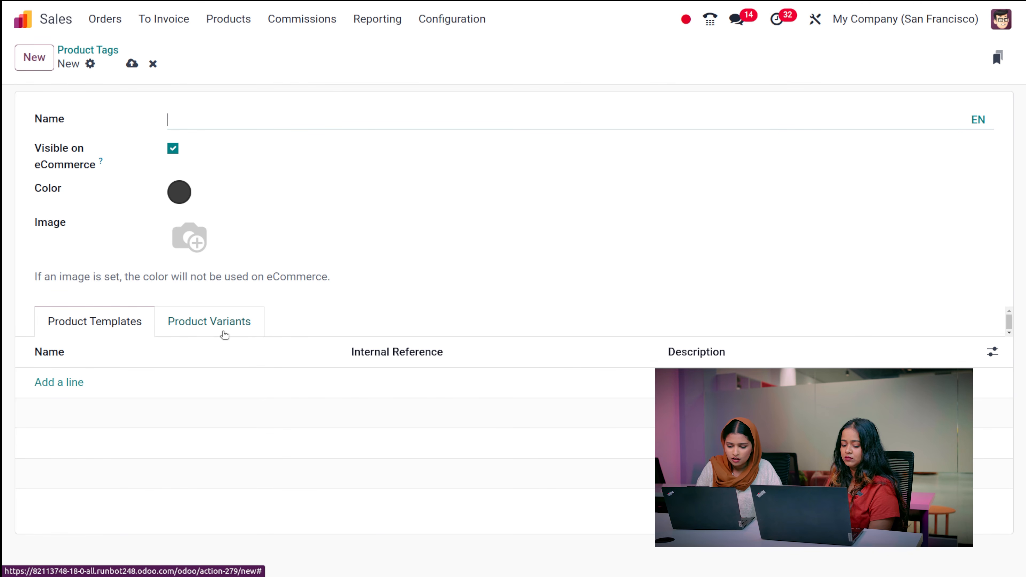
- Close the product template picker without adding any, then discard the blank tag
left_click(74, 387)
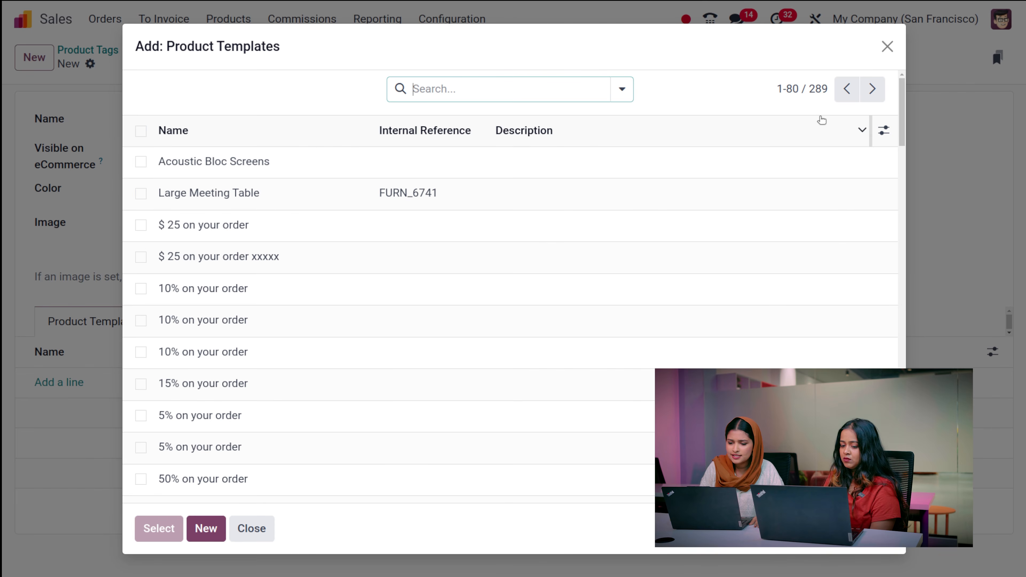
left_click(886, 45)
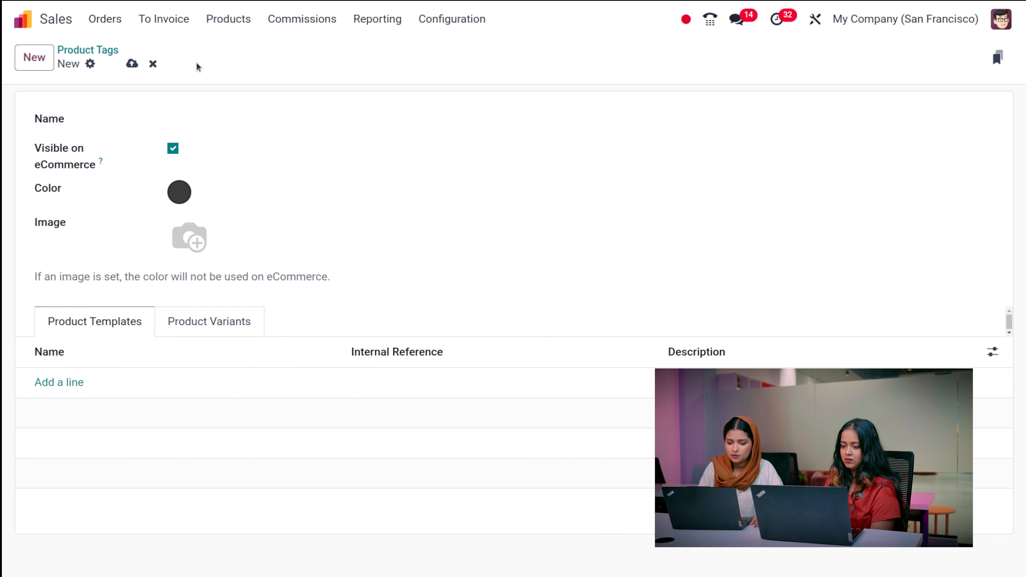
left_click(155, 63)
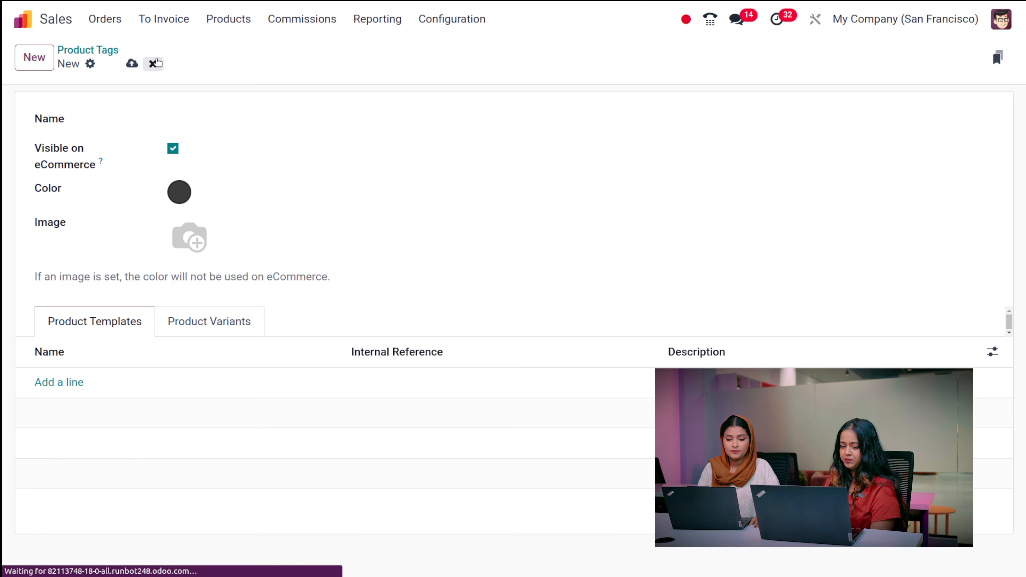
left_click(449, 19)
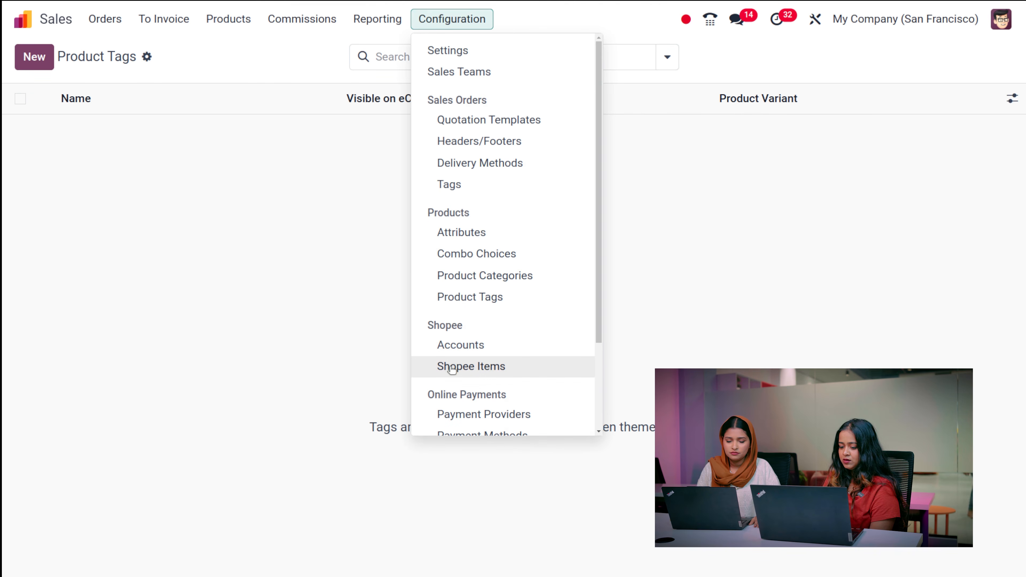
- Open Configuration > Payment Methods and scroll through the 34 methods
scroll(488, 303, "down", 3)
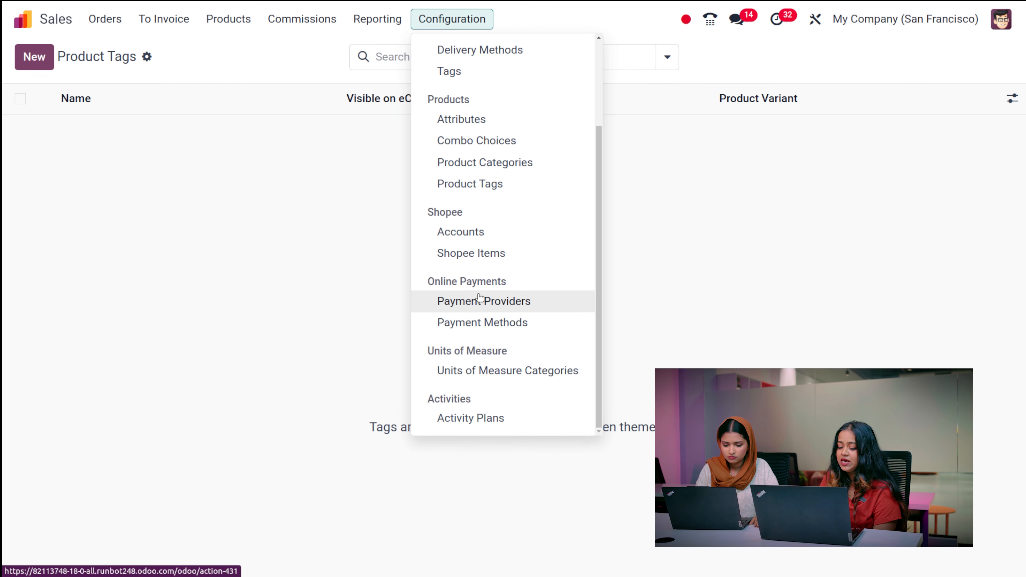
left_click(504, 320)
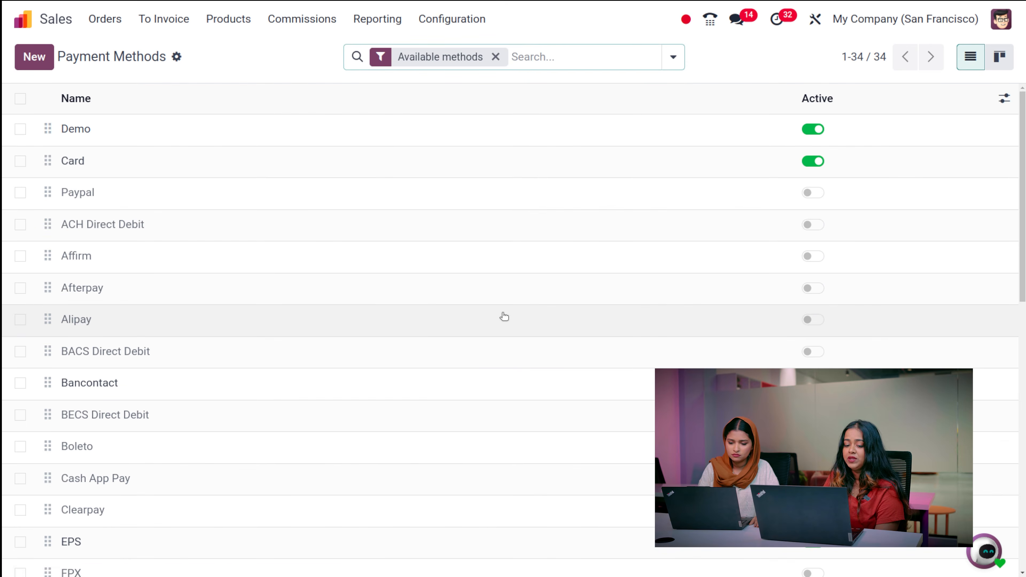
scroll(403, 362, "down", 2)
scroll(403, 361, "down", 10)
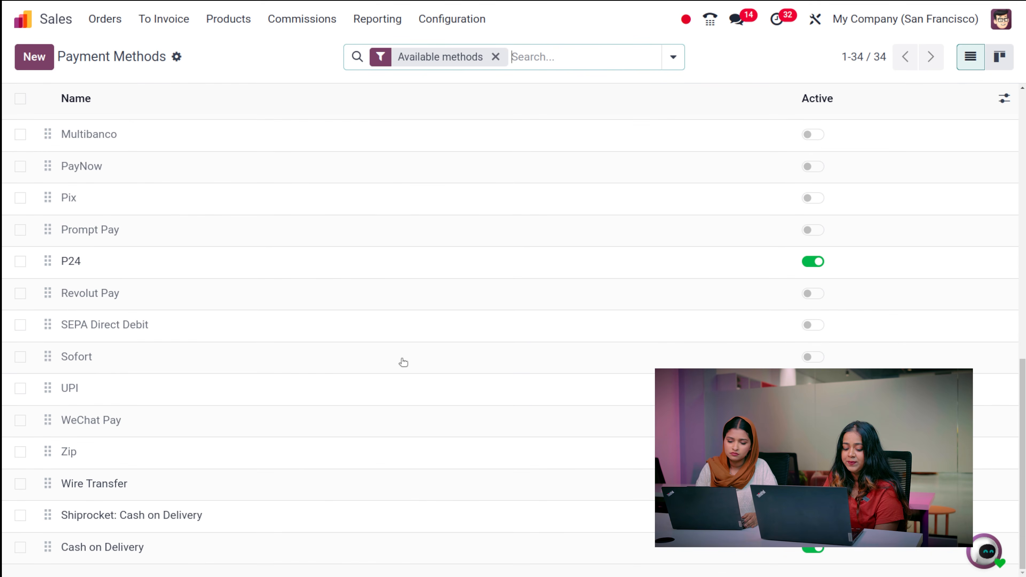
scroll(401, 362, "up", 12)
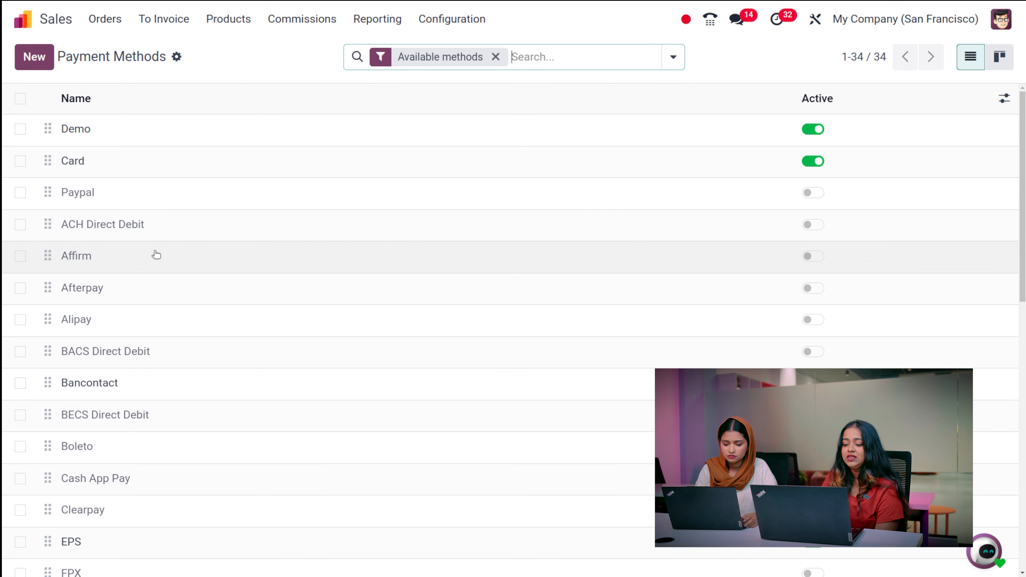
scroll(167, 232, "down", 10)
scroll(167, 230, "up", 10)
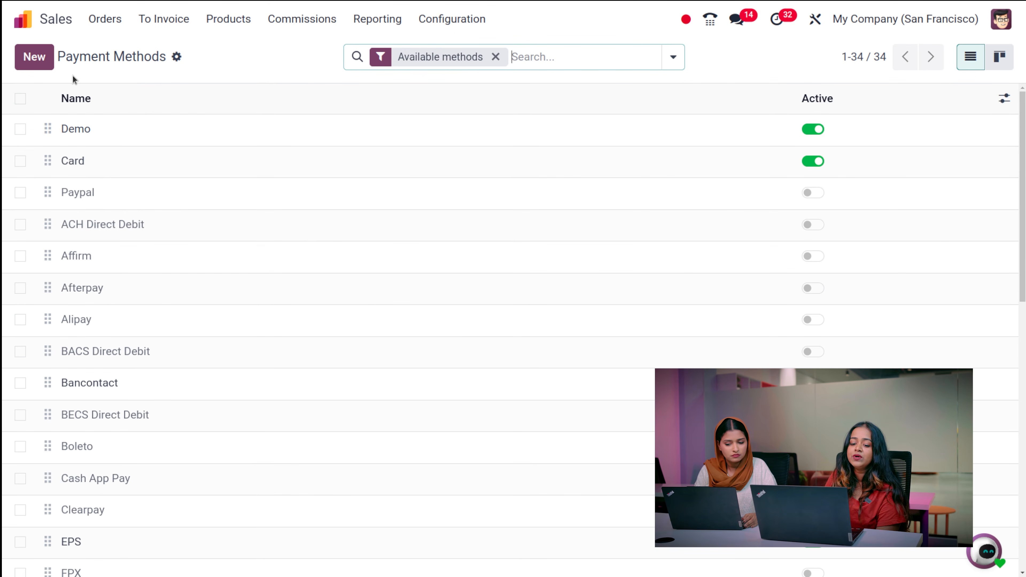
- Start a blank new payment method, discard it, and reopen Configuration
left_click(34, 62)
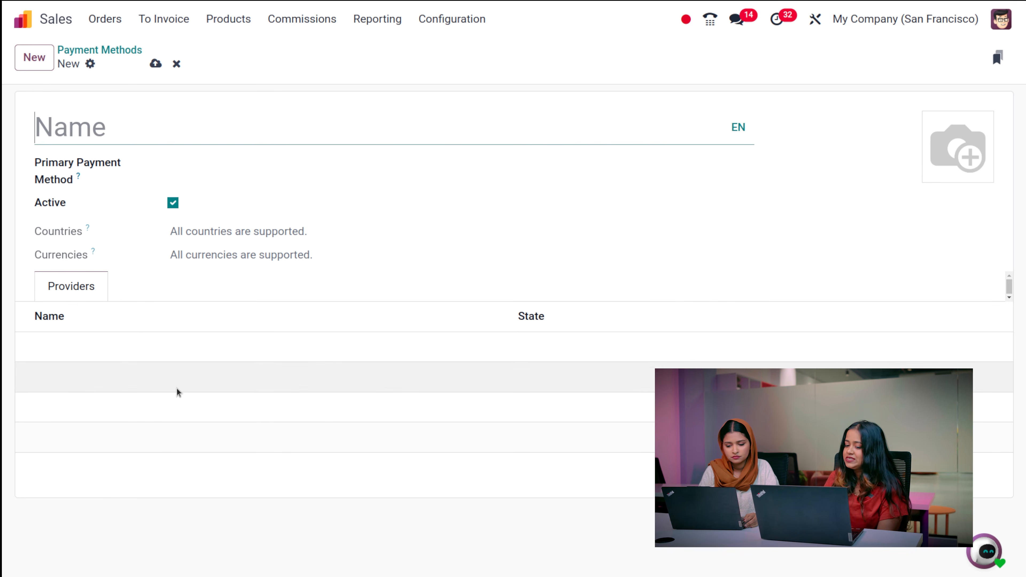
left_click(176, 64)
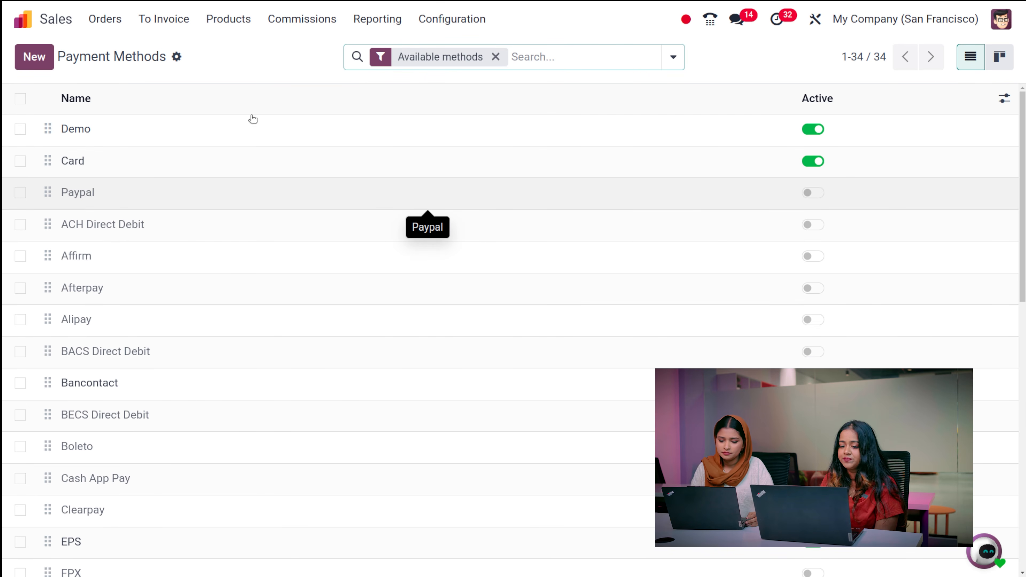
left_click(431, 28)
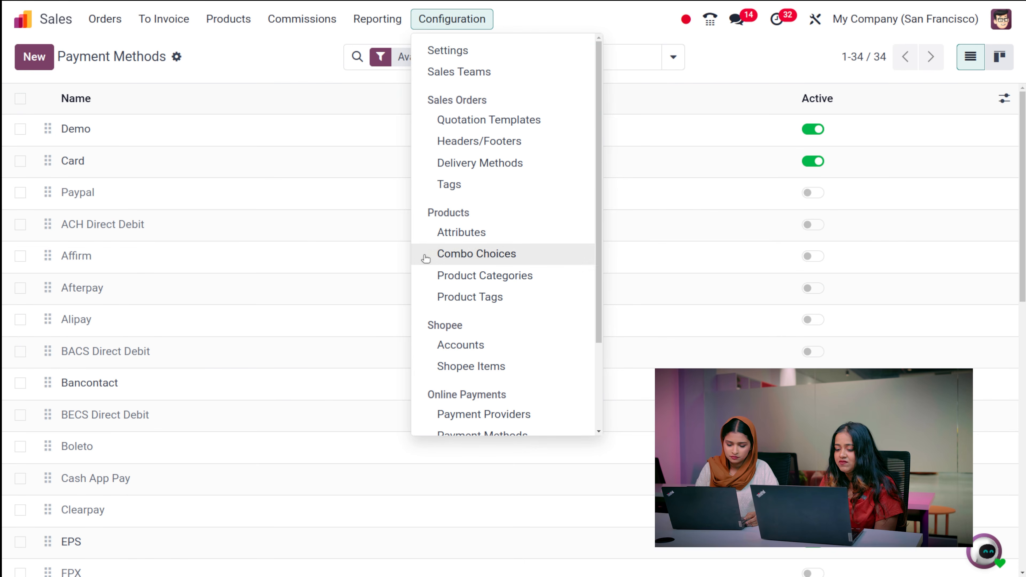
- Open the Payment Providers page with its 20 providers, including Wire Transfer, Stripe and Adyen
scroll(473, 380, "down", 3)
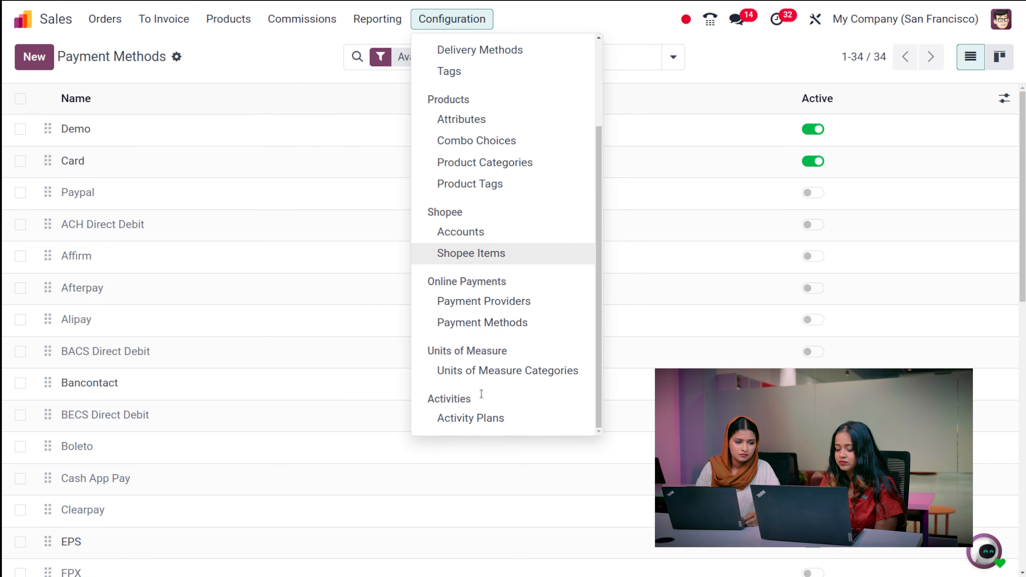
left_click(469, 302)
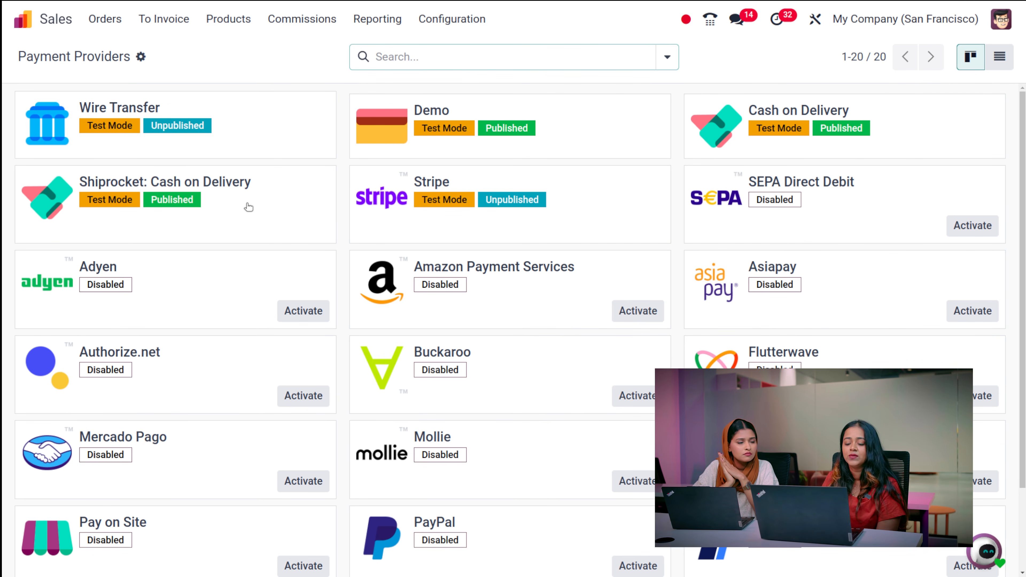
left_click(436, 15)
scroll(464, 251, "down", 2)
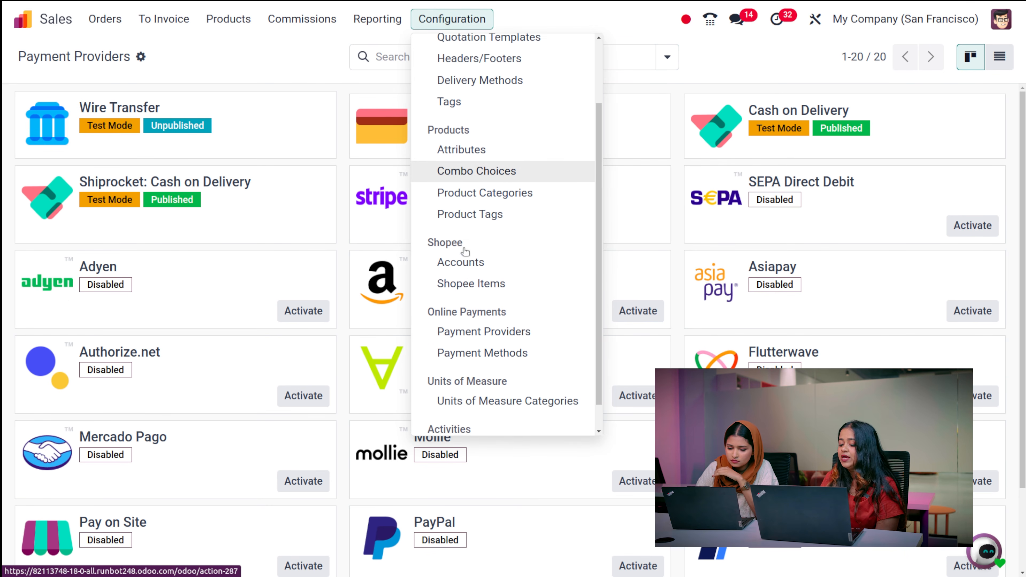
scroll(466, 252, "down", 1)
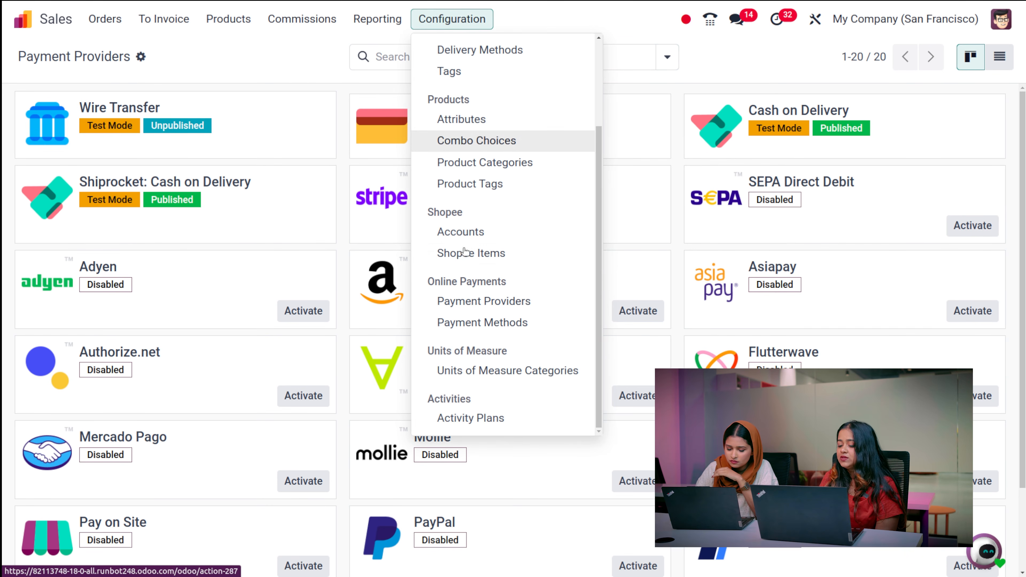
- Open the Units of Measure Categories list, showing seven categories from Unit and Weight to Service
left_click(463, 373)
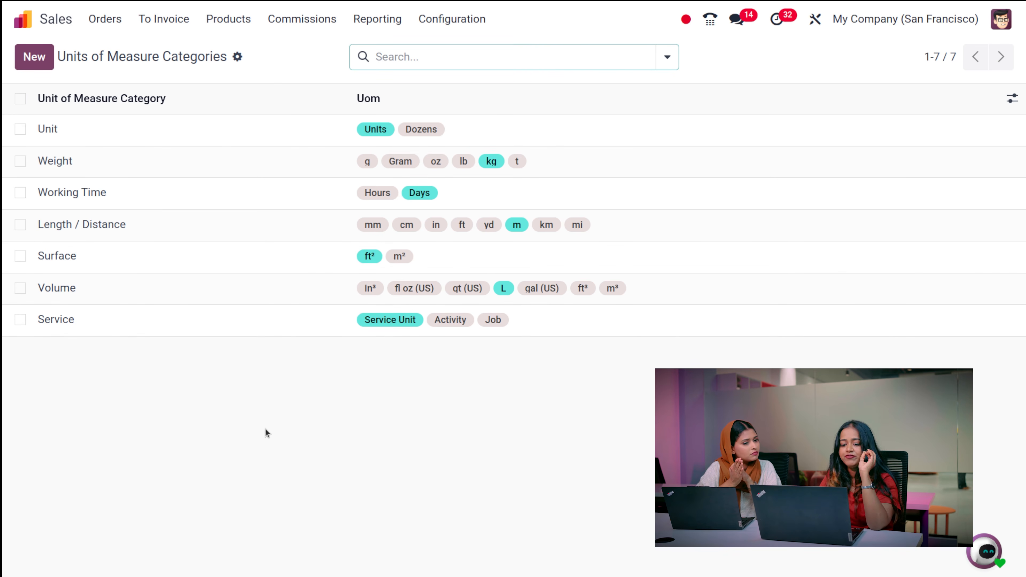
left_click(33, 64)
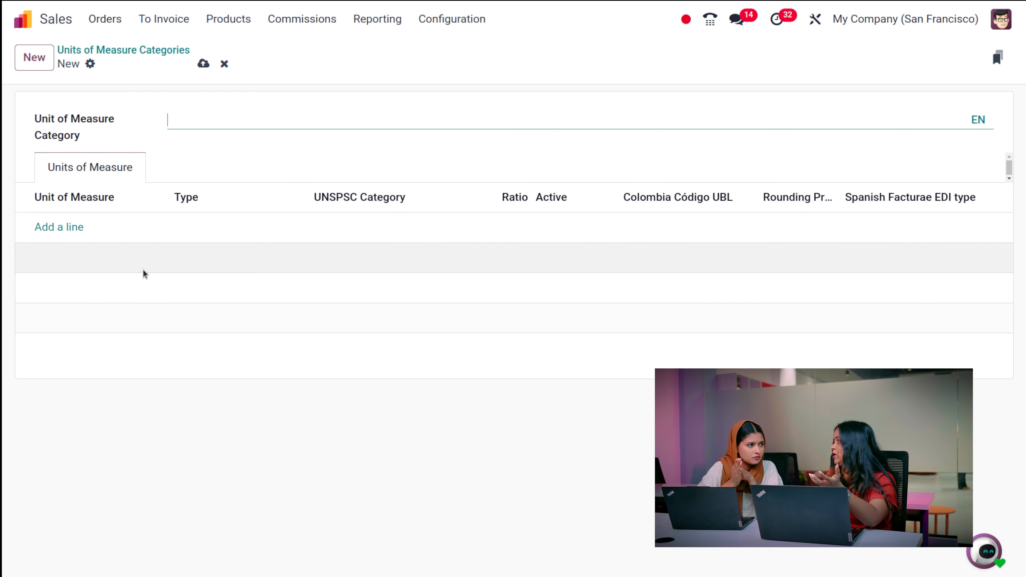
left_click(218, 63)
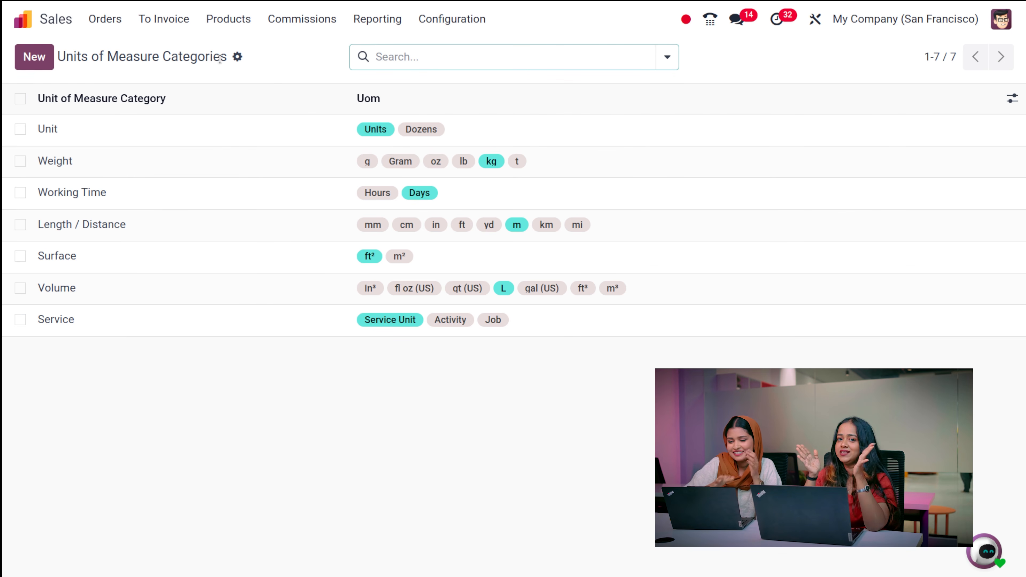
left_click(456, 20)
scroll(462, 426, "down", 3)
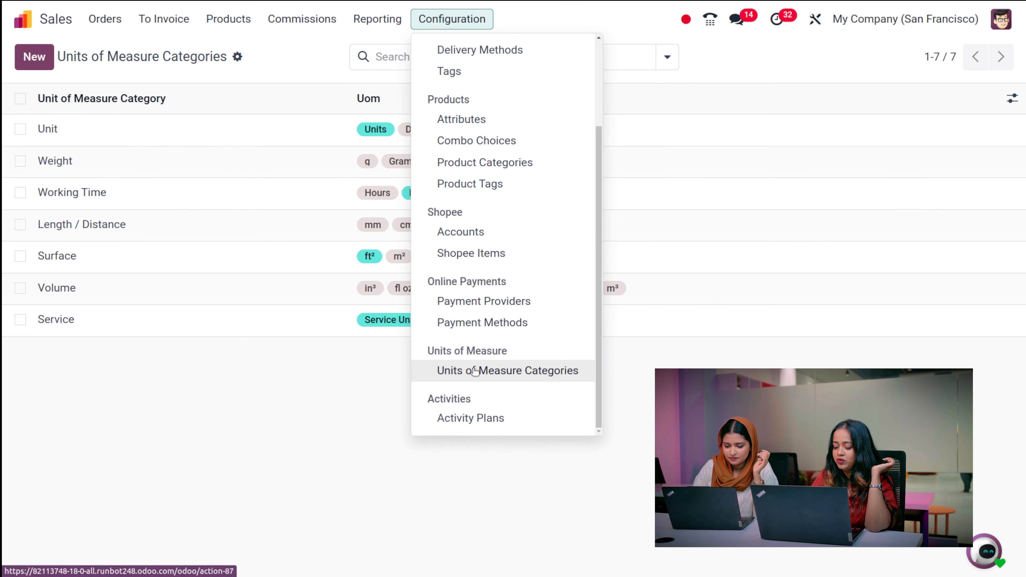
- Draft a Sale Order activity plan named 'New' with one To-Do activity line
left_click(473, 420)
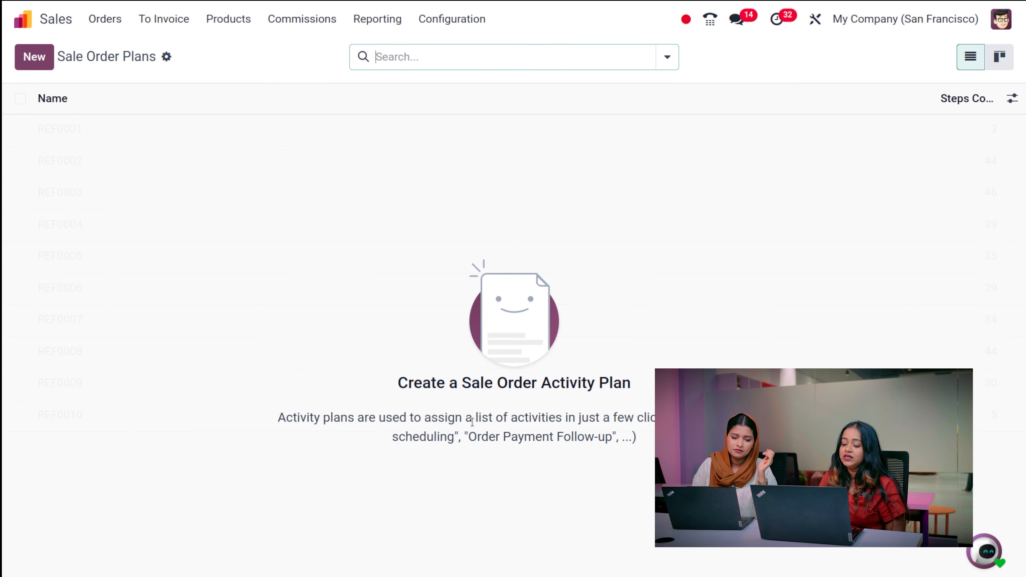
left_click(35, 65)
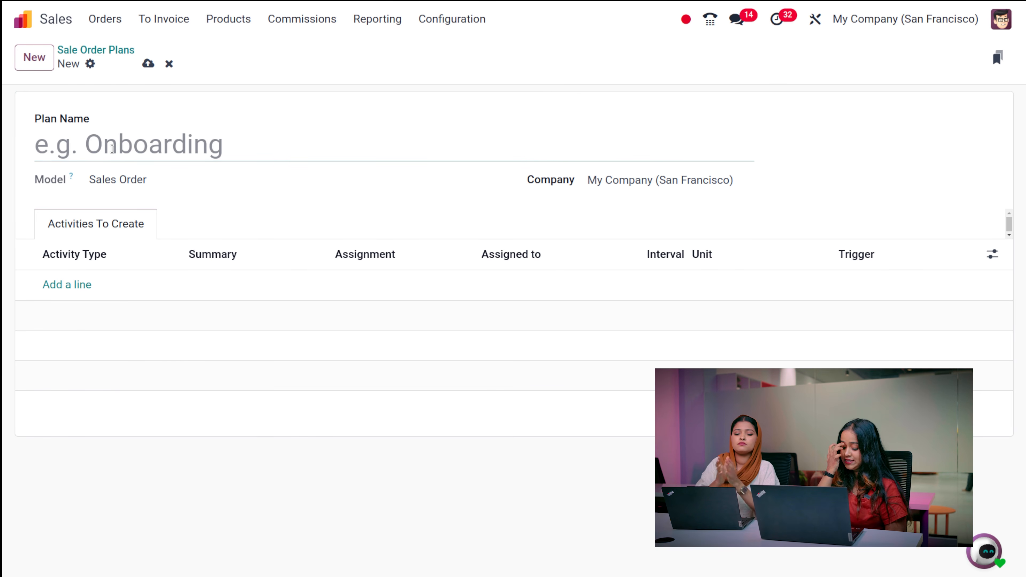
type("New")
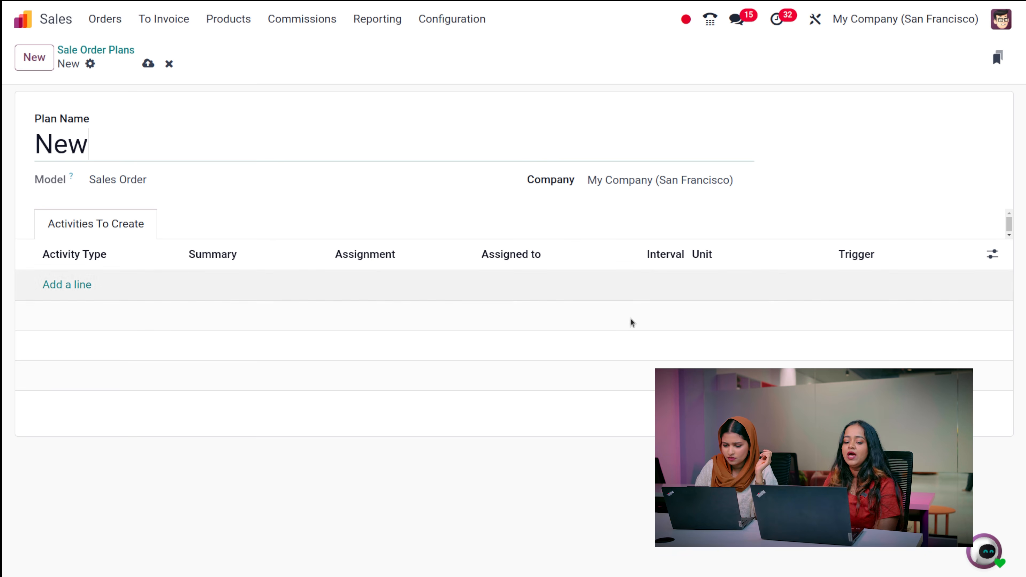
left_click(79, 284)
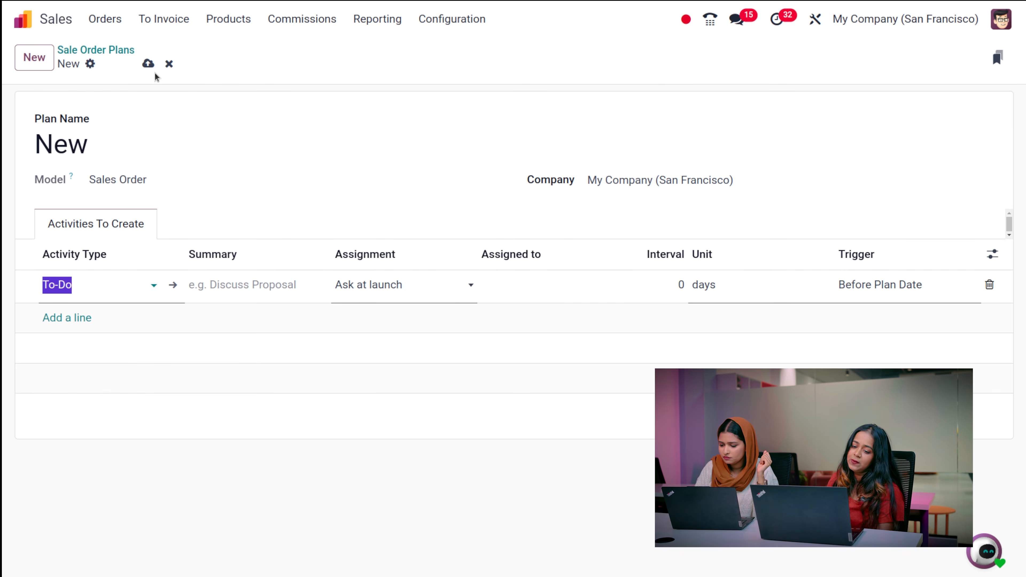
- Discard the draft 'New' activity plan and go to the Sales Settings page
left_click(169, 64)
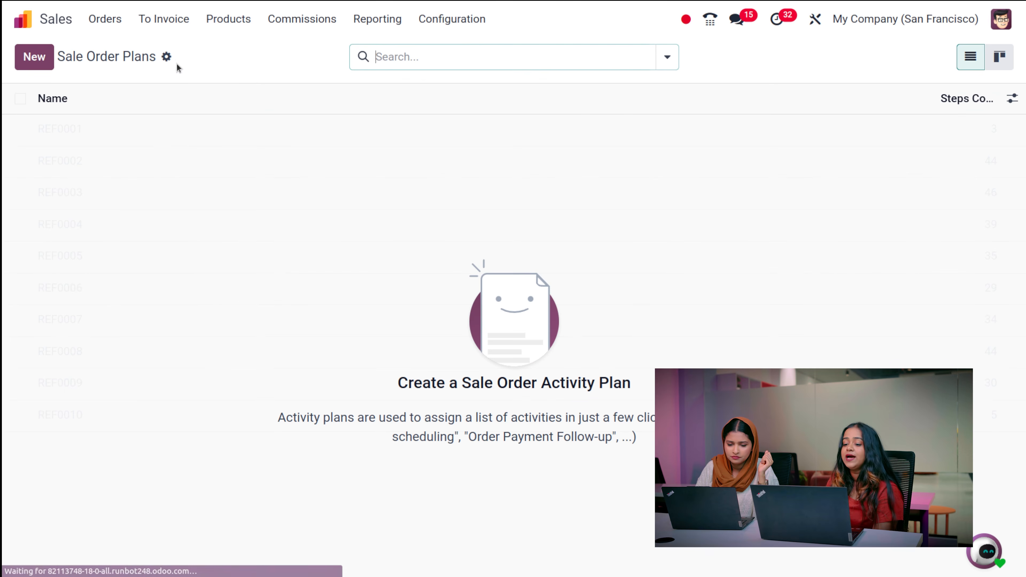
left_click(465, 25)
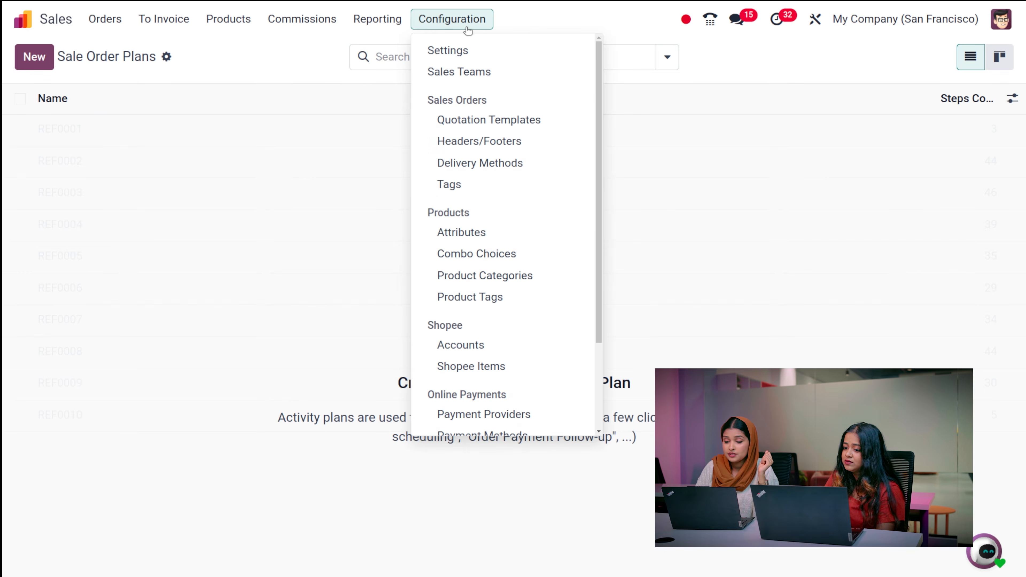
left_click(458, 50)
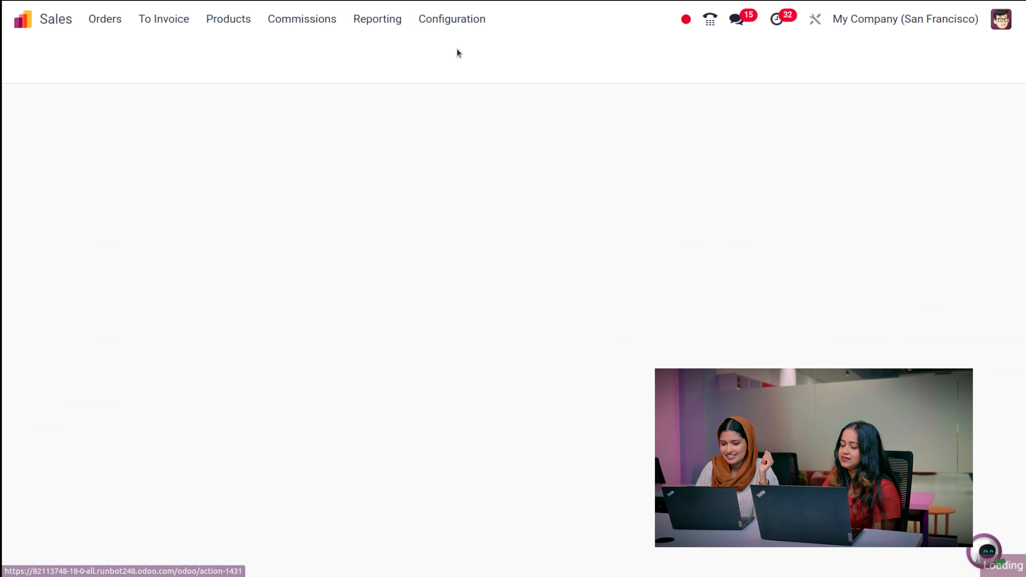
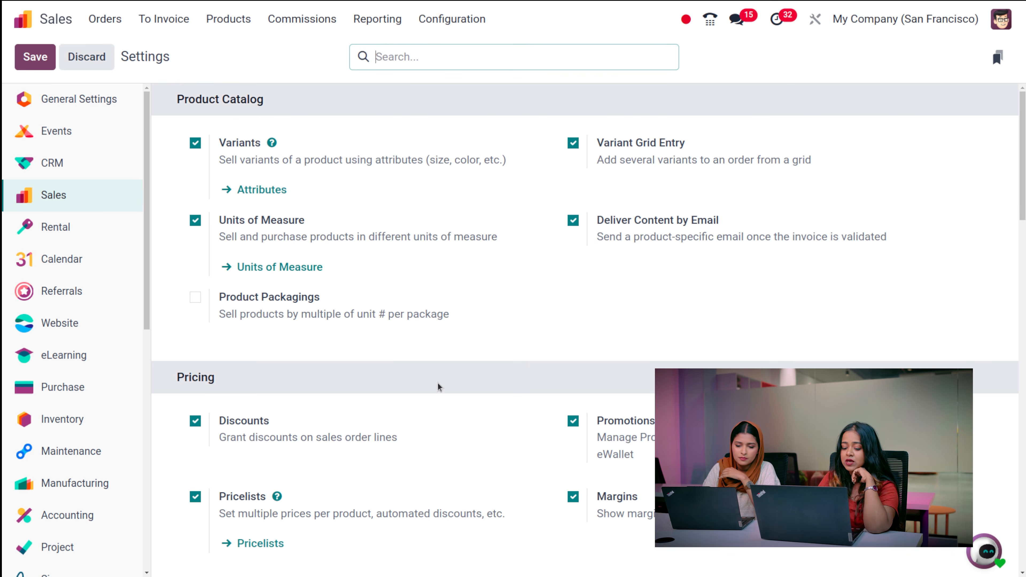
- Scroll down to Pricing, then browse the Orders, To Invoice, Reporting, Configuration and Products menus, leaving Products open
scroll(404, 382, "down", 5)
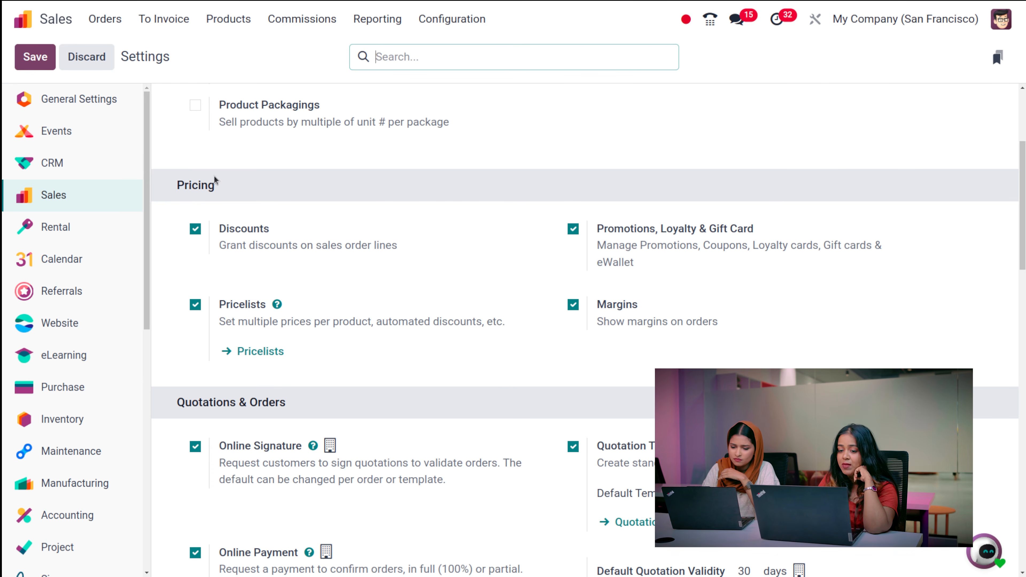
left_click(219, 20)
mouse_move(106, 18)
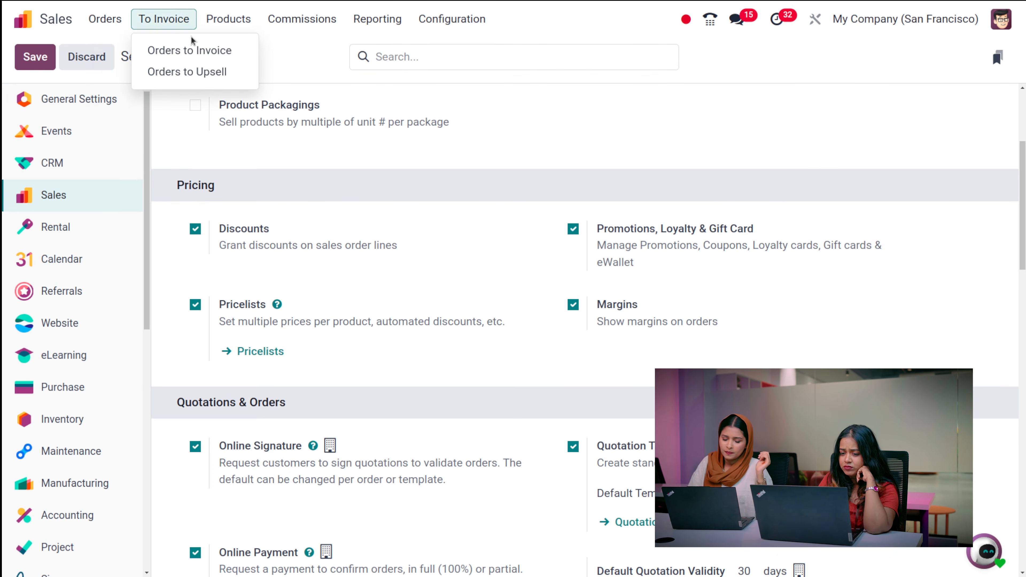
mouse_move(326, 21)
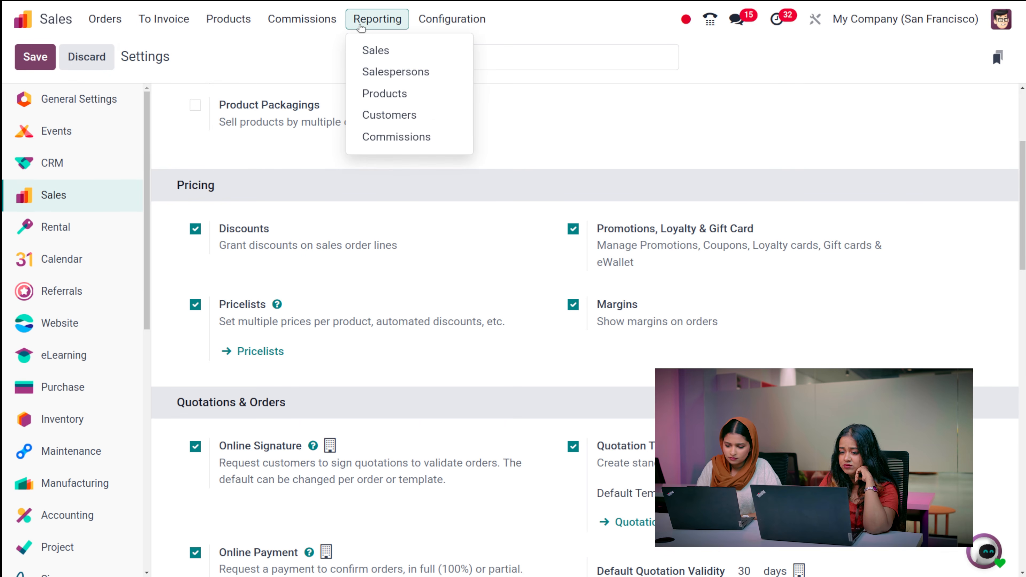
mouse_move(452, 20)
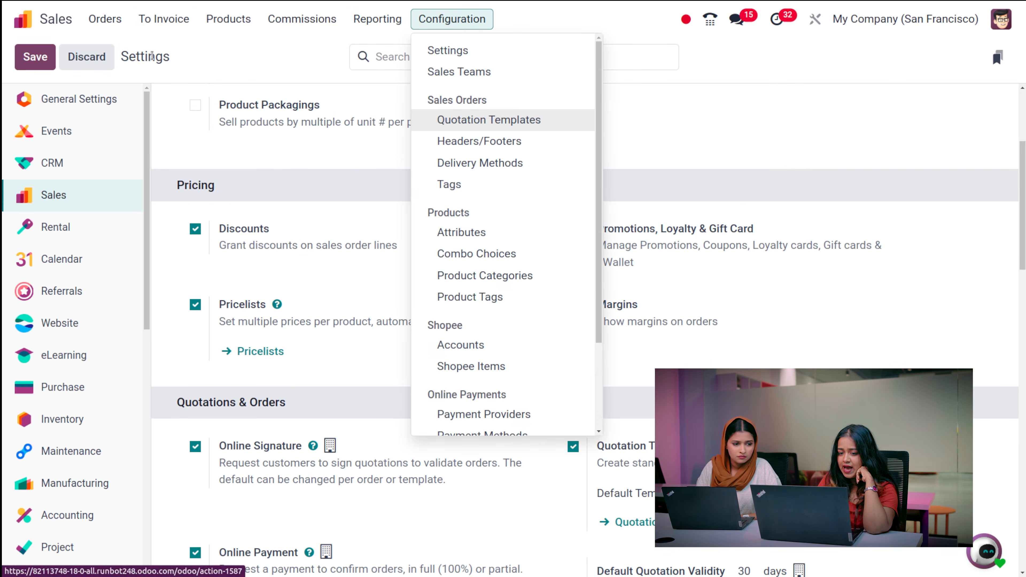
mouse_move(158, 22)
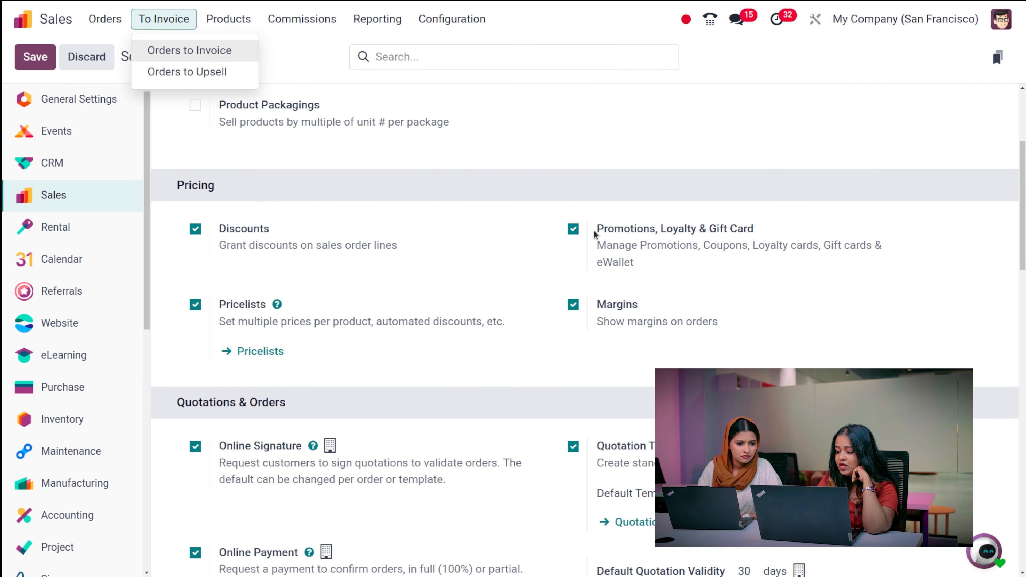
mouse_move(211, 24)
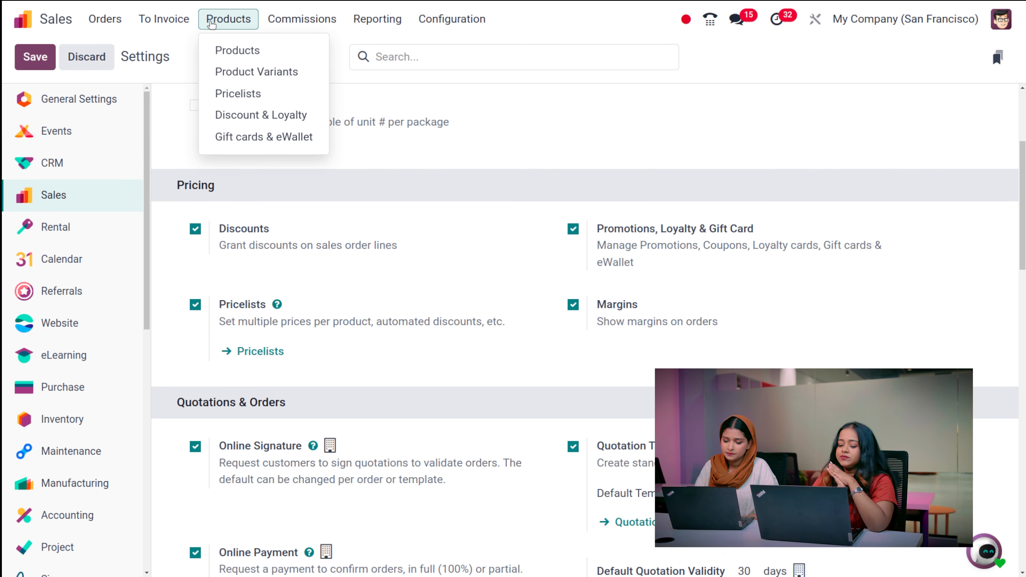
- Close the Products menu and review Online Payment at 100%, quotation validity and PDF Quote builder, down to Shipping
scroll(263, 136, "down", 5)
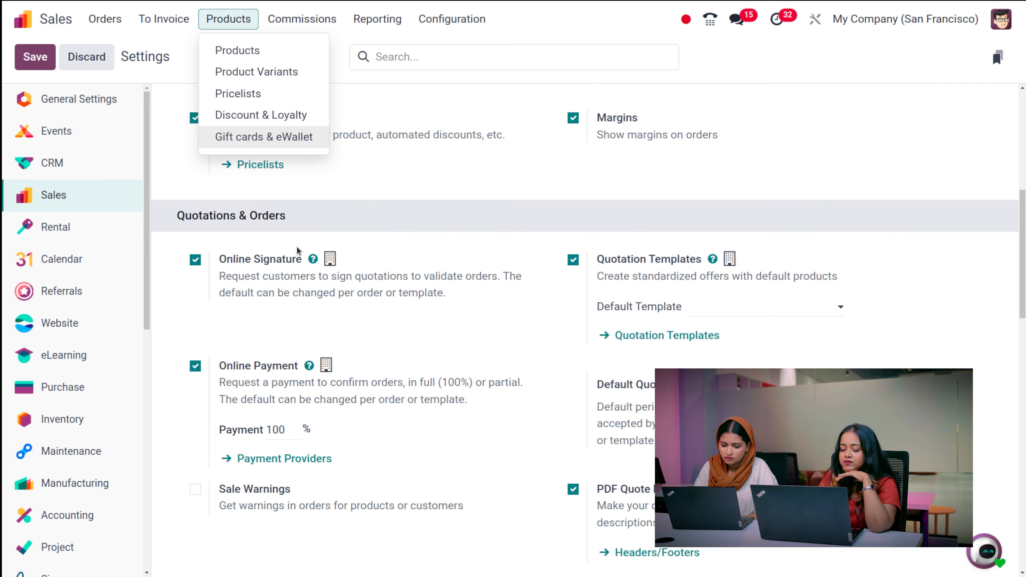
left_click(401, 206)
scroll(412, 390, "down", 2)
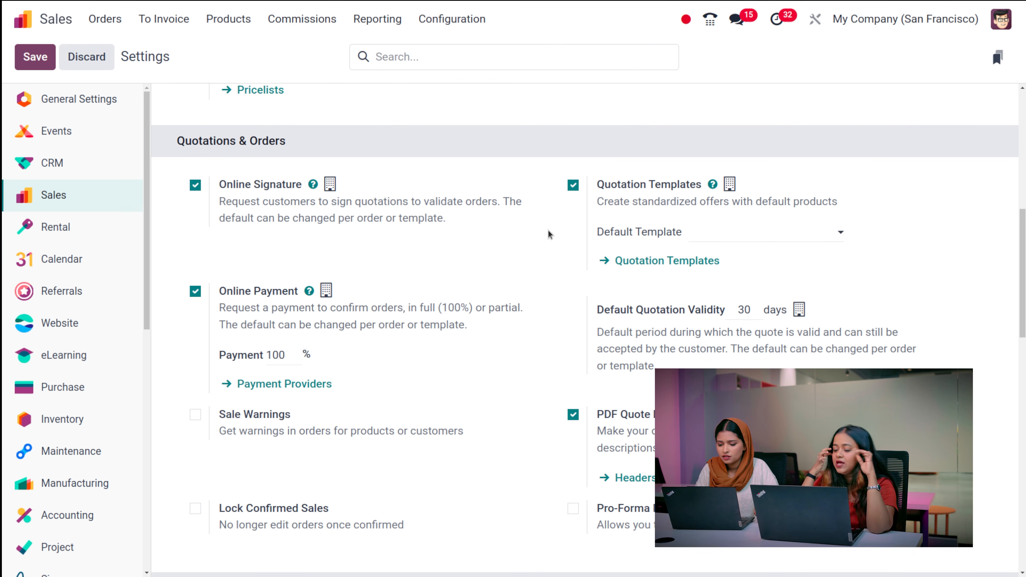
scroll(648, 416, "down", 3)
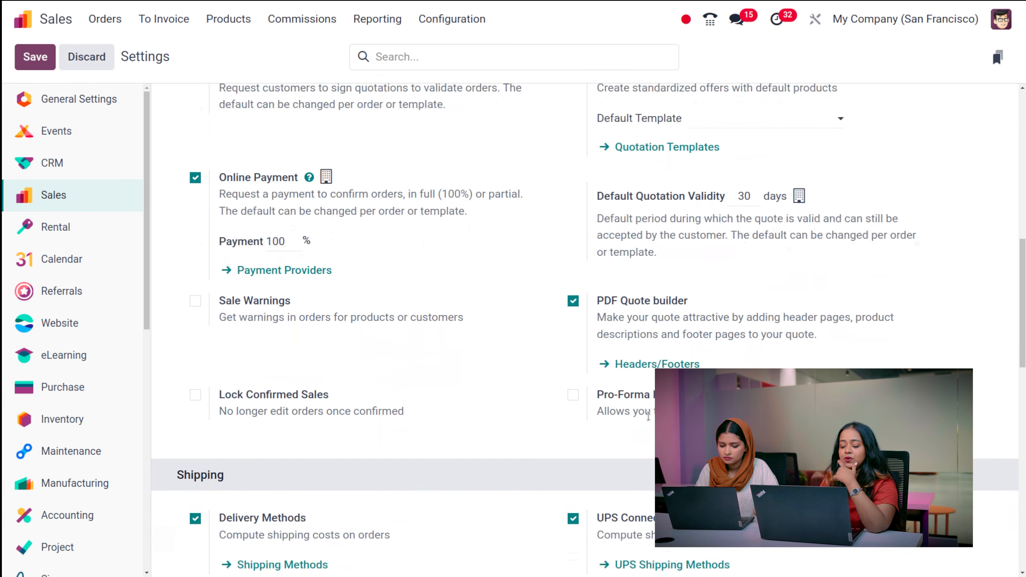
scroll(634, 343, "down", 2)
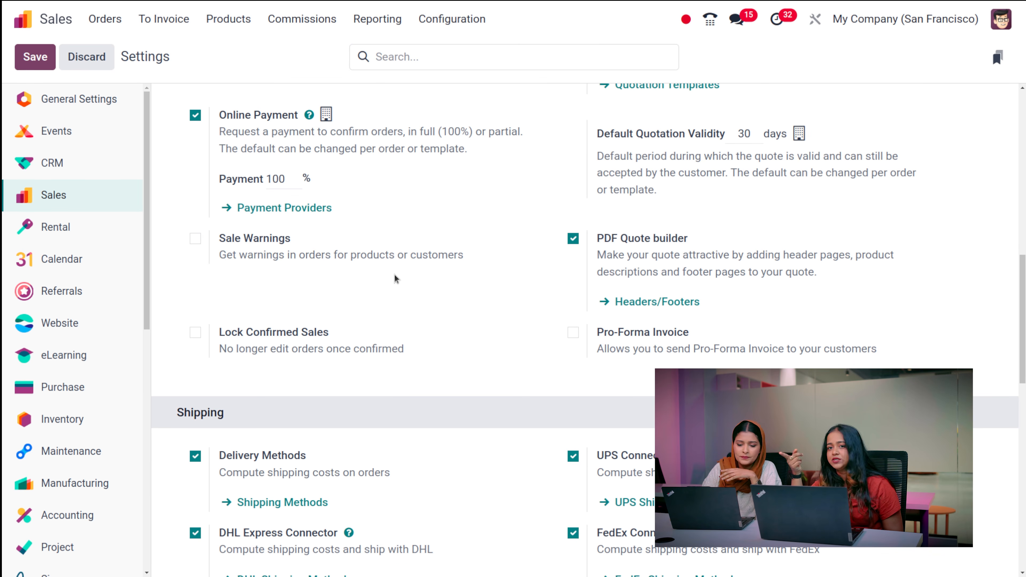
- Review Delivery Methods, invoicing policy, Automatic Invoice and Amazon Sync/Gelato connectors, then return to Product Catalog
scroll(393, 282, "down", 6)
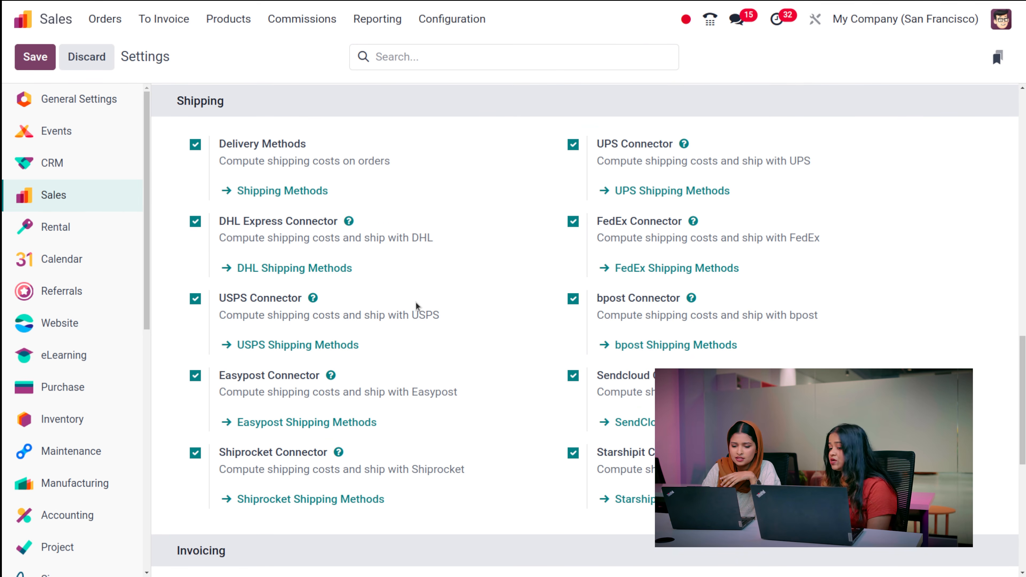
scroll(366, 314, "down", 3)
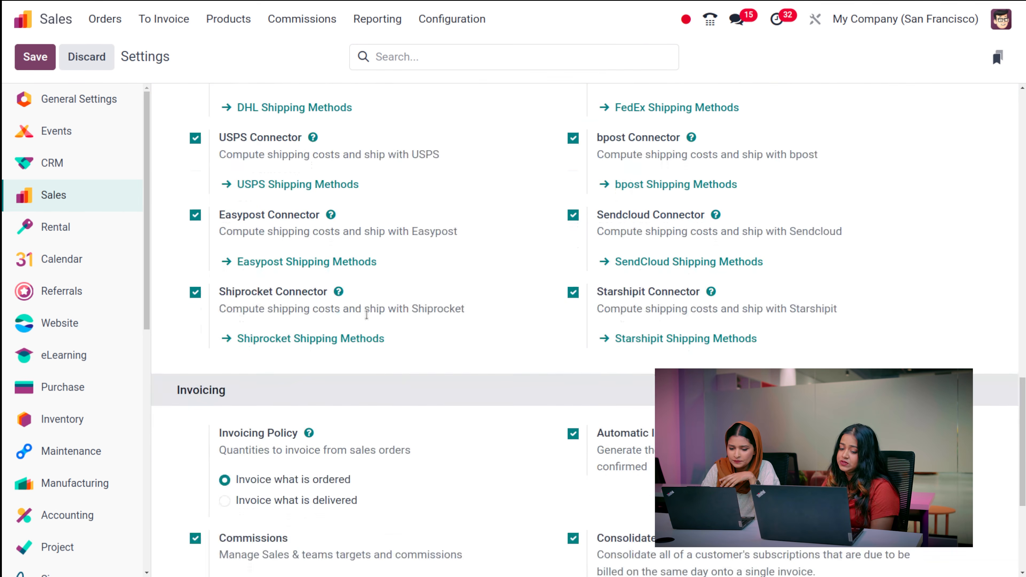
scroll(366, 315, "down", 1)
scroll(368, 317, "down", 4)
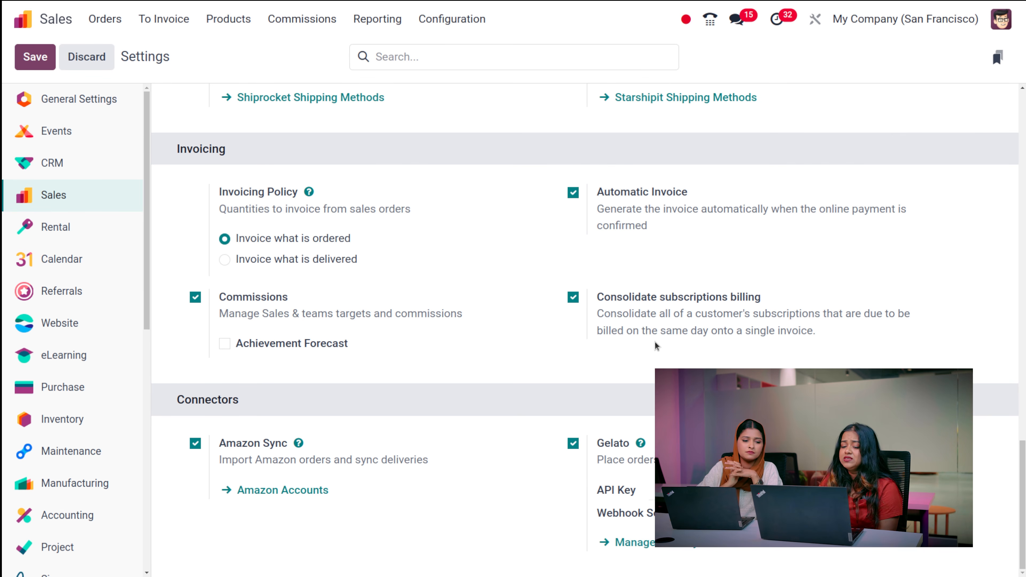
scroll(655, 345, "up", 15)
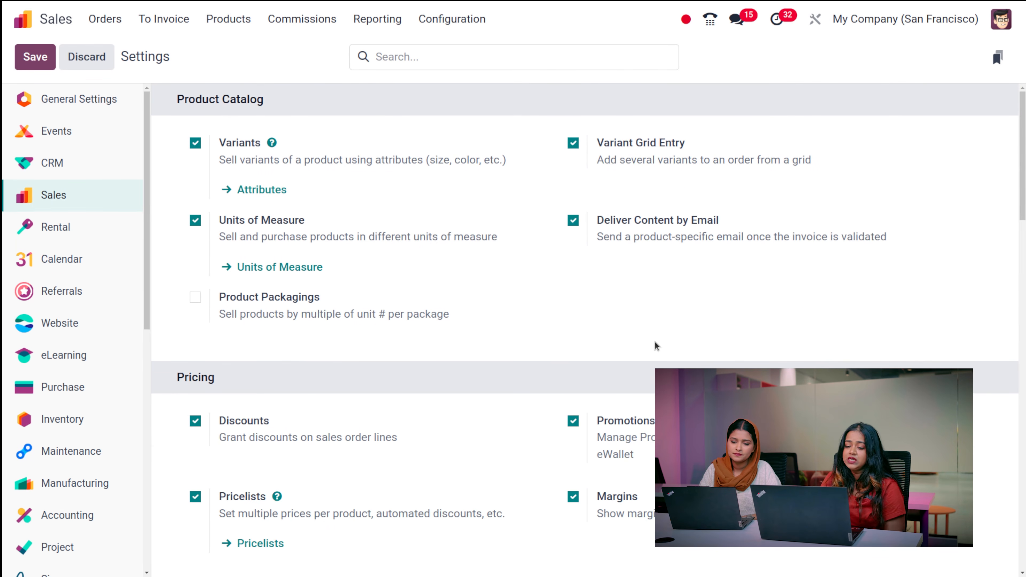